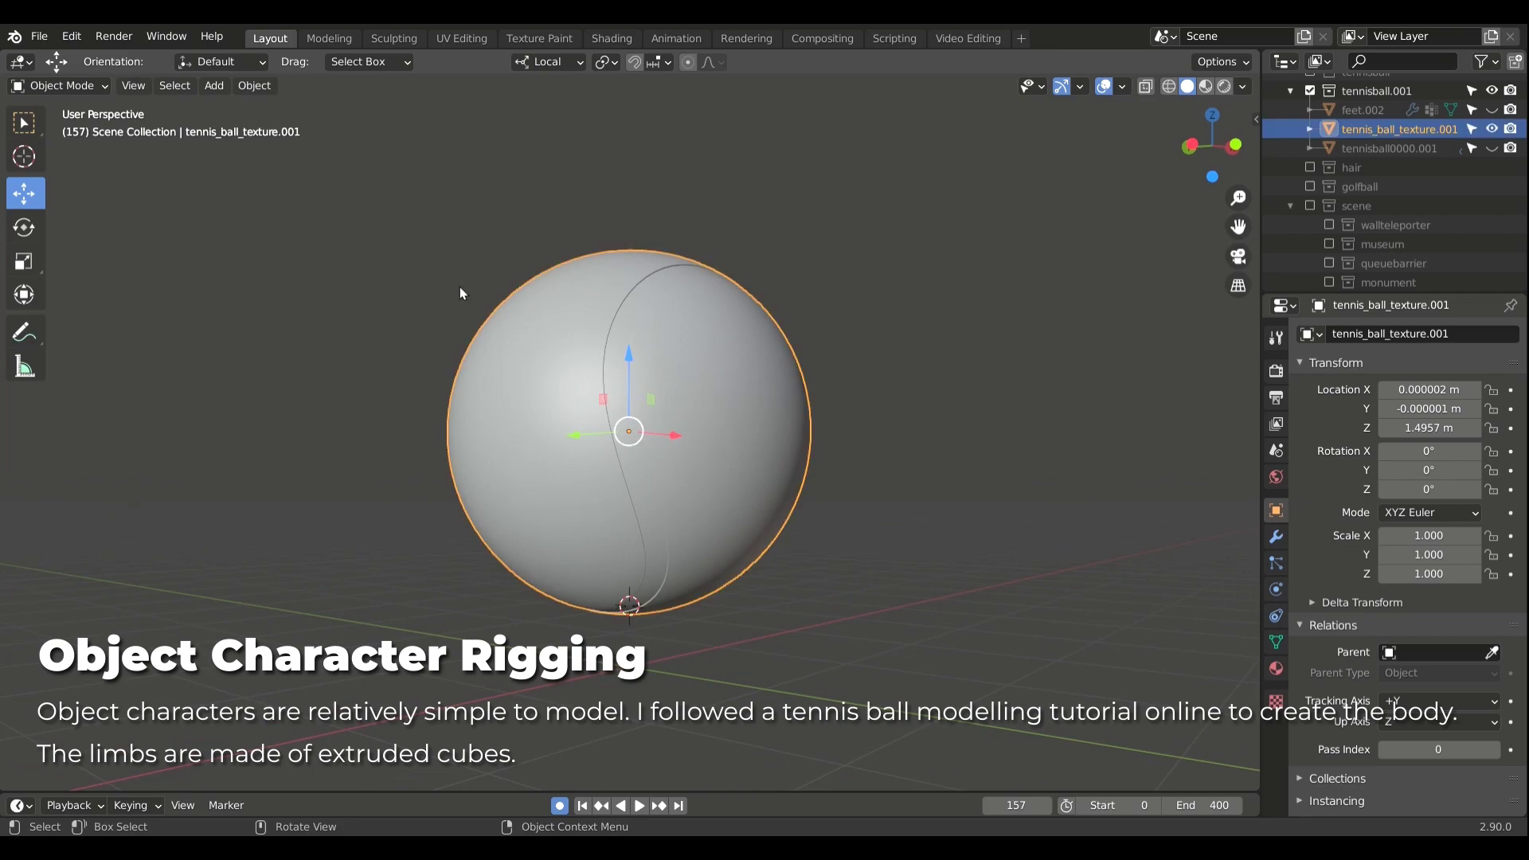
# Step: Put the tennis ball body into Edit Mode to show its wireframe topology
pyautogui.press('Tab')
# Step: Return the ball to Object Mode, then unhide and select the feet.002 object
pyautogui.moveTo(460, 293); pyautogui.dragTo(819, 519, button='middle')
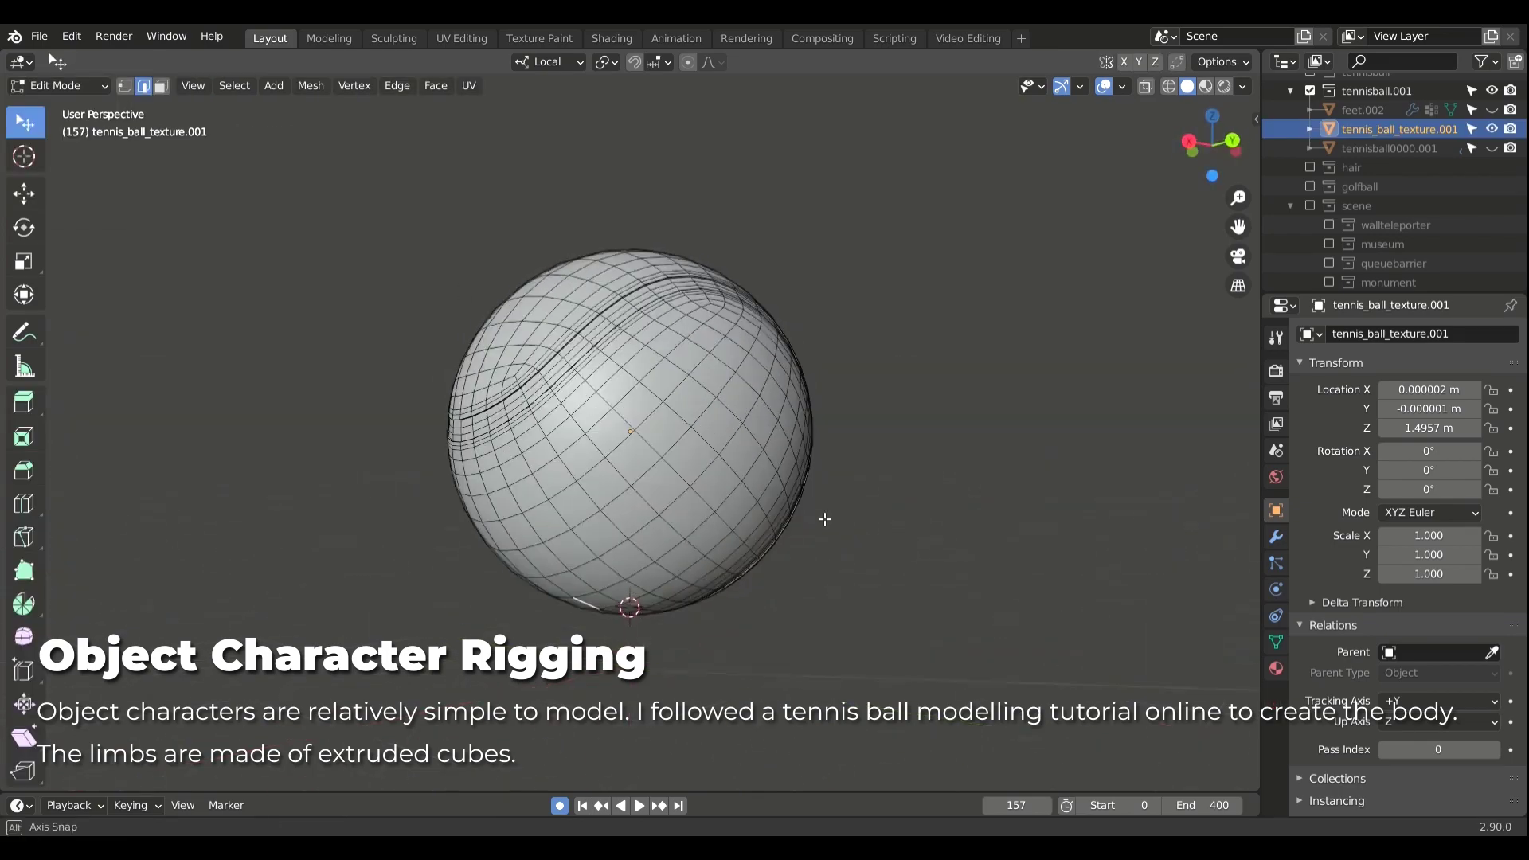
pyautogui.click(60, 85)
pyautogui.scroll(2, 1382, 115)
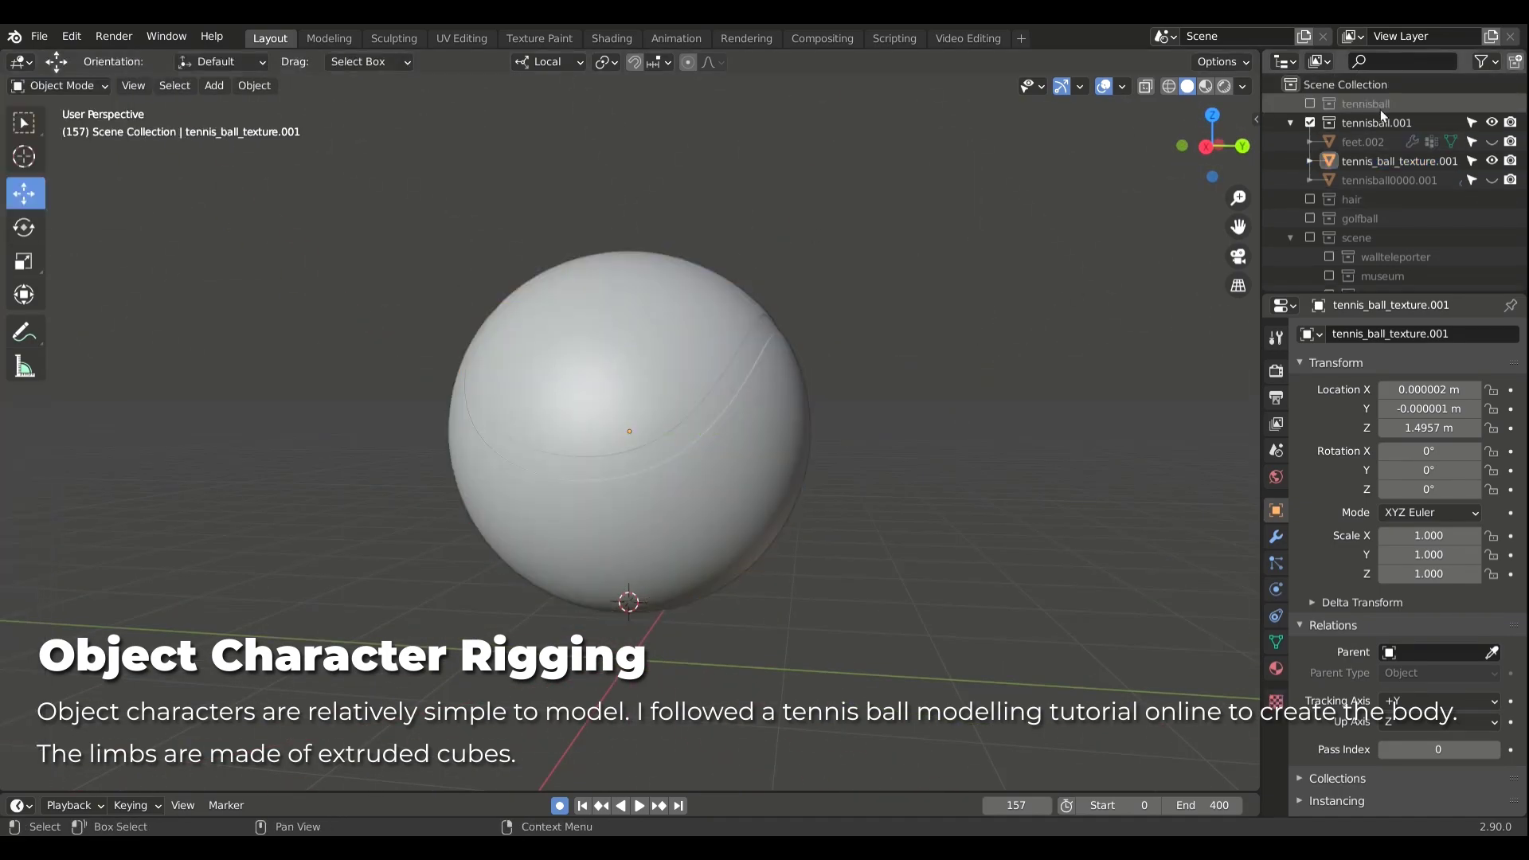
pyautogui.click(1492, 142)
pyautogui.scroll(3, 671, 510)
pyautogui.scroll(2, 742, 495)
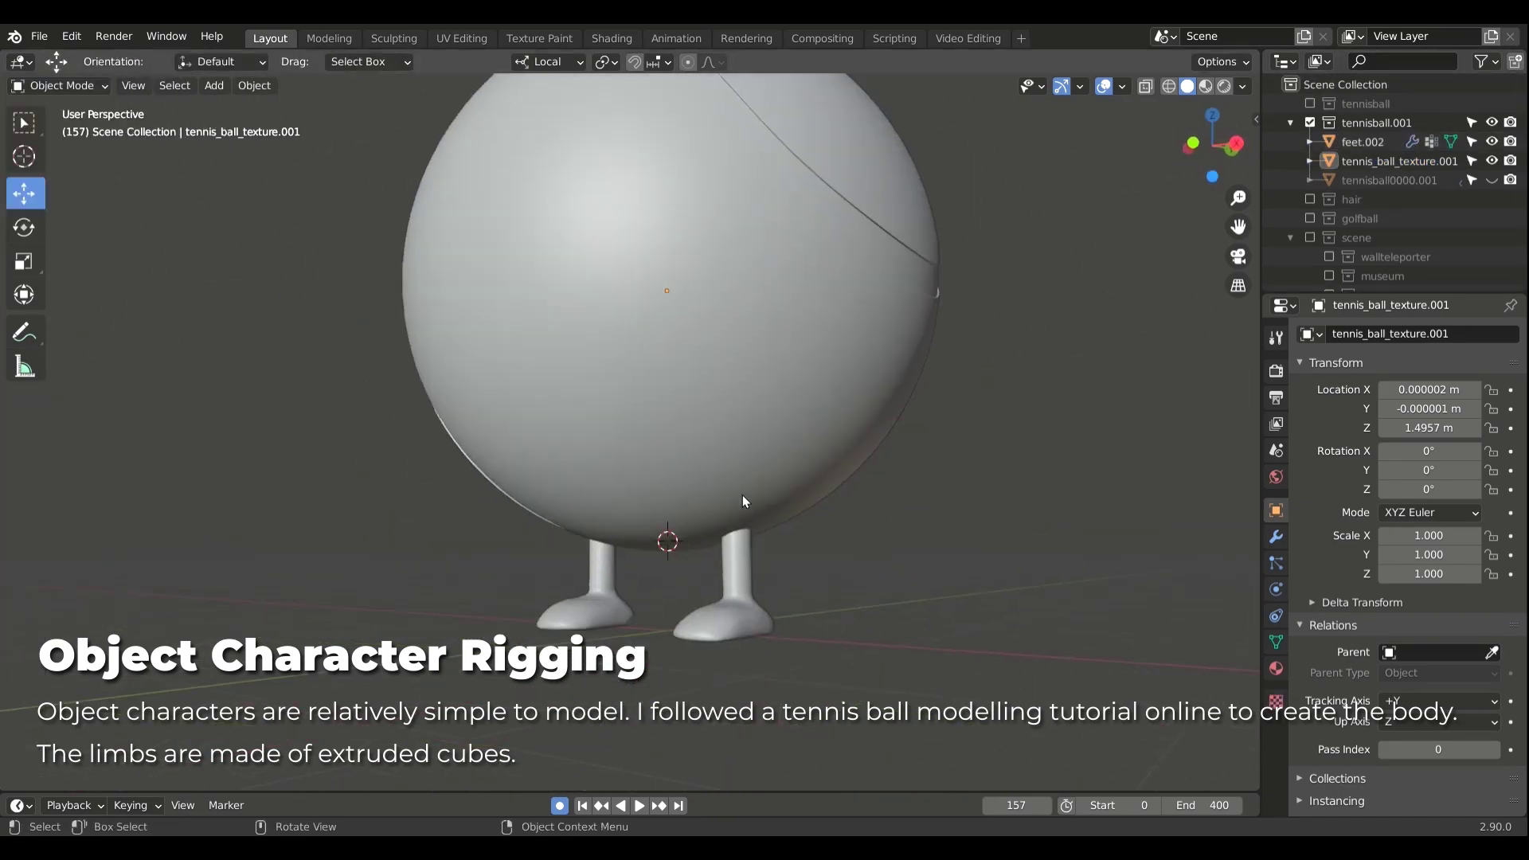
pyautogui.click(721, 574)
pyautogui.scroll(2, 721, 573)
# Step: Inspect the feet mesh in Edit Mode, then return to Object Mode
pyautogui.press('Tab')
pyautogui.moveTo(771, 599)
pyautogui.mouseDown(button='middle')
pyautogui.moveTo(761, 563)
pyautogui.moveTo(259, 563)
pyautogui.mouseUp(button='middle')
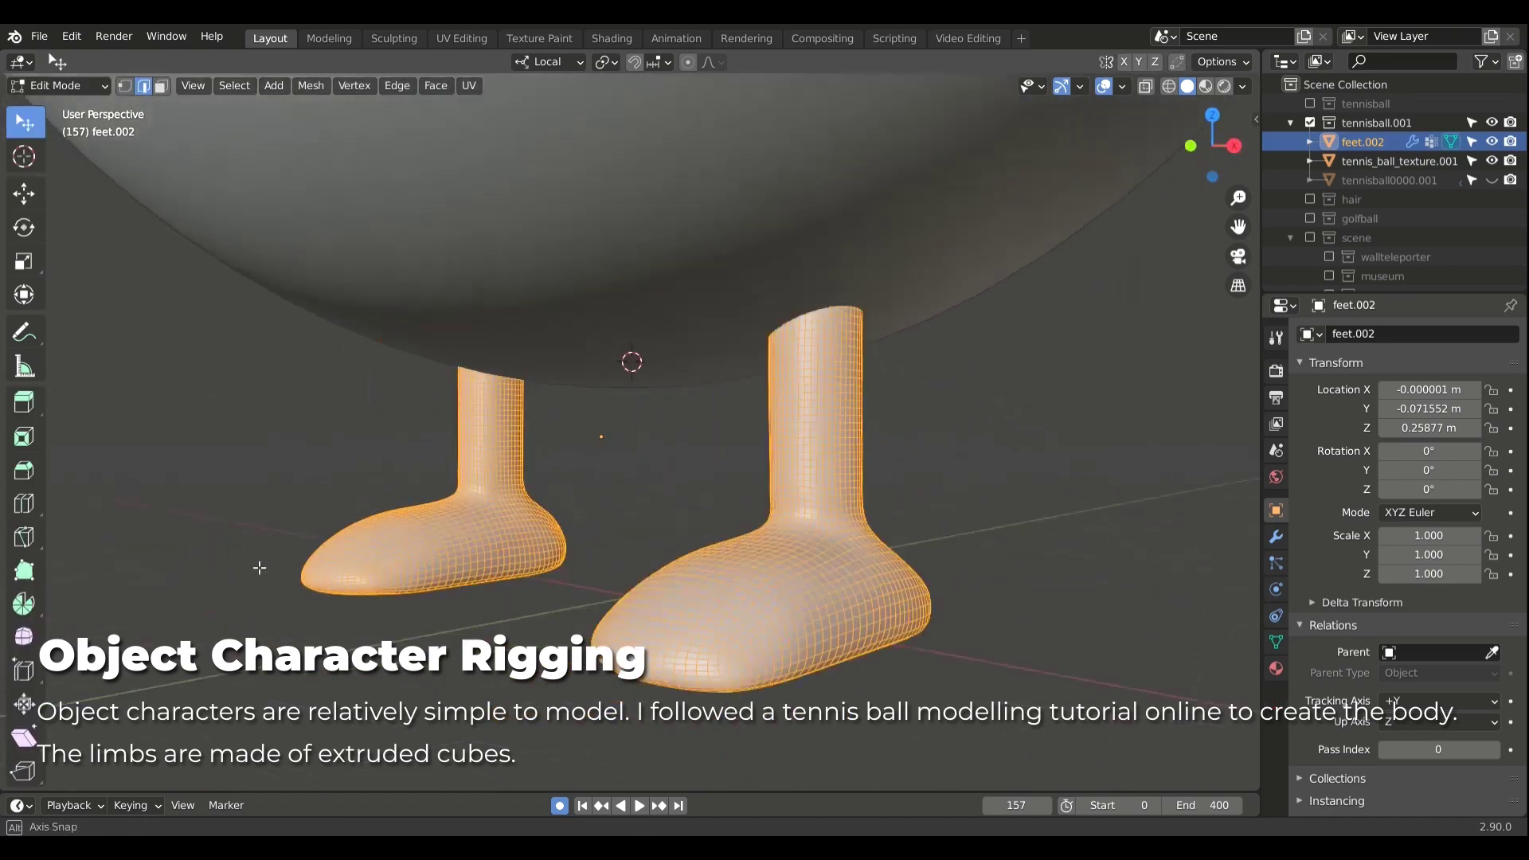
pyautogui.scroll(-3, 645, 526)
pyautogui.press('Tab')
pyautogui.scroll(-2, 966, 386)
pyautogui.scroll(-2, 965, 379)
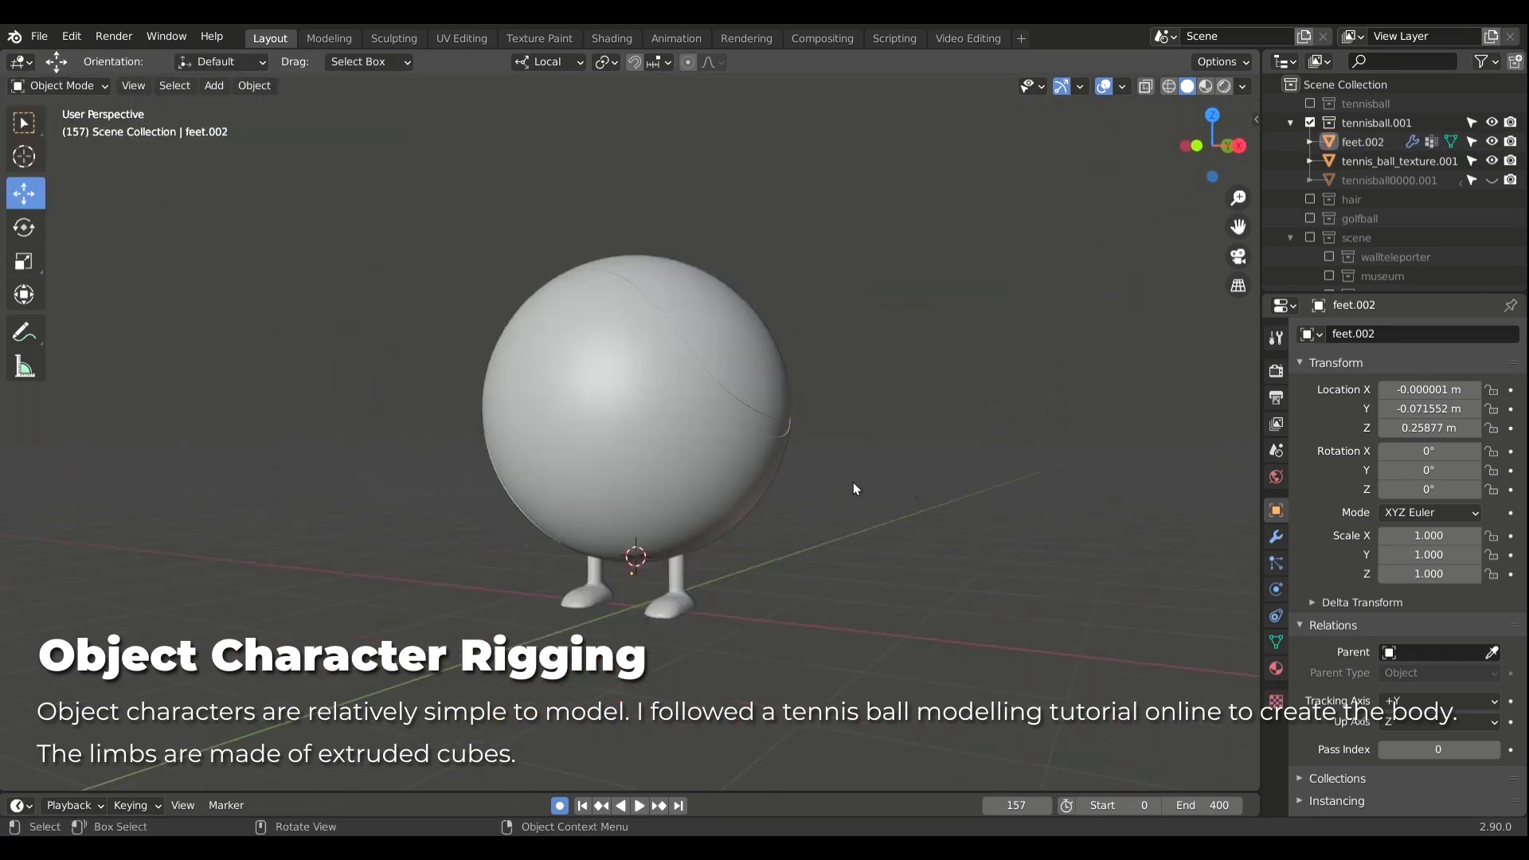
# Step: Unhide the tennisball0000.001 face plane and turn on X-Ray
pyautogui.click(1492, 180)
pyautogui.click(1390, 180)
pyautogui.moveTo(539, 428)
pyautogui.mouseDown(button='middle')
pyautogui.moveTo(747, 388)
pyautogui.moveTo(647, 494)
pyautogui.moveTo(890, 342)
pyautogui.moveTo(659, 408)
pyautogui.moveTo(1031, 428)
pyautogui.moveTo(882, 427)
pyautogui.moveTo(1064, 184)
pyautogui.moveTo(843, 284)
pyautogui.mouseUp(button='middle')
pyautogui.click(1031, 429)
pyautogui.click(1149, 91)
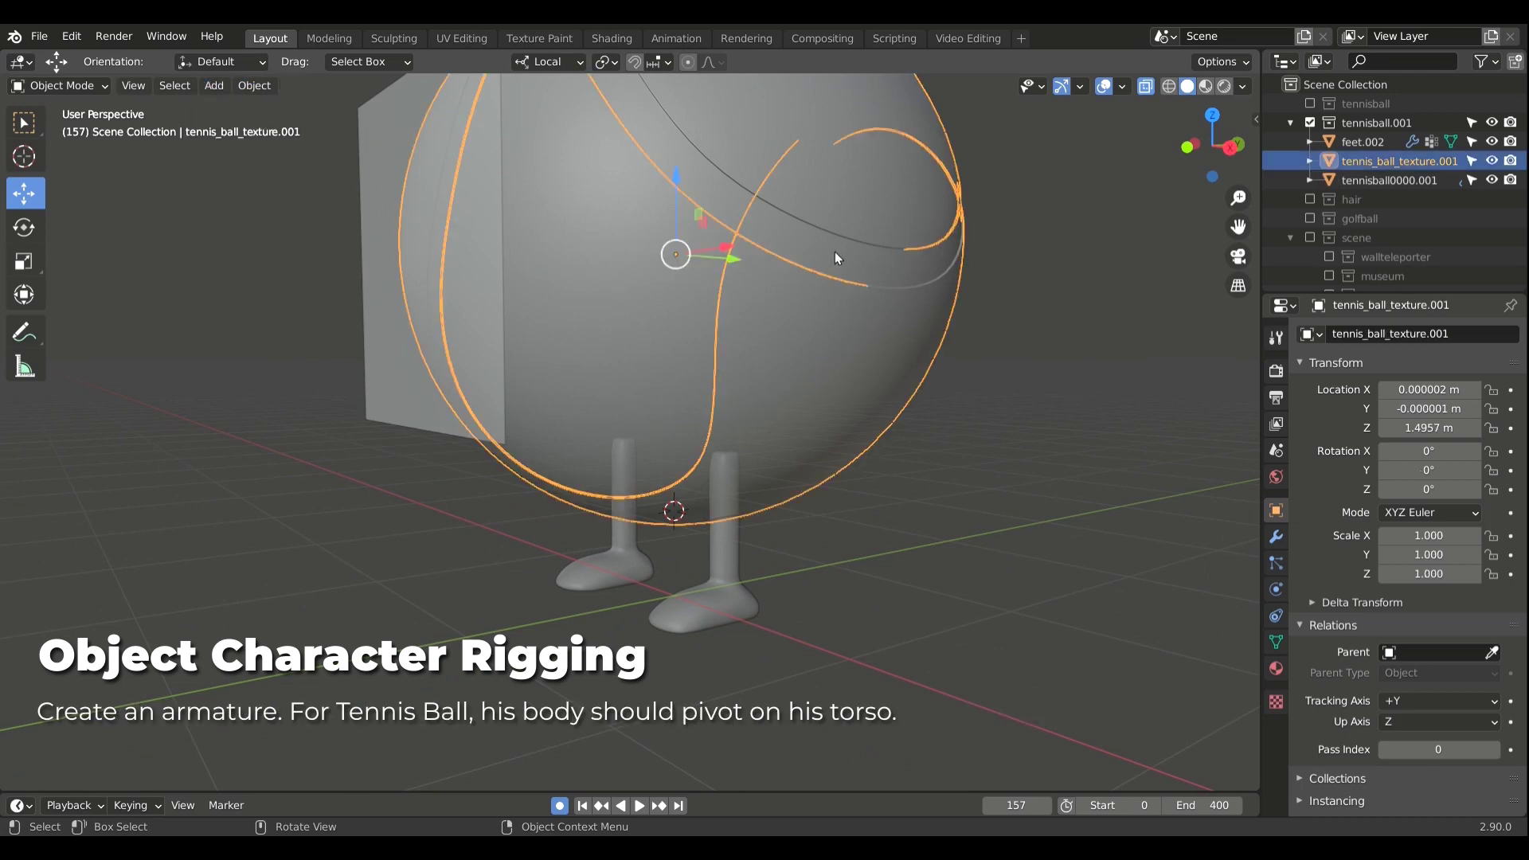
# Step: Add an armature at the ball's centre and lower it along Z
pyautogui.hotkey('shift', 's')
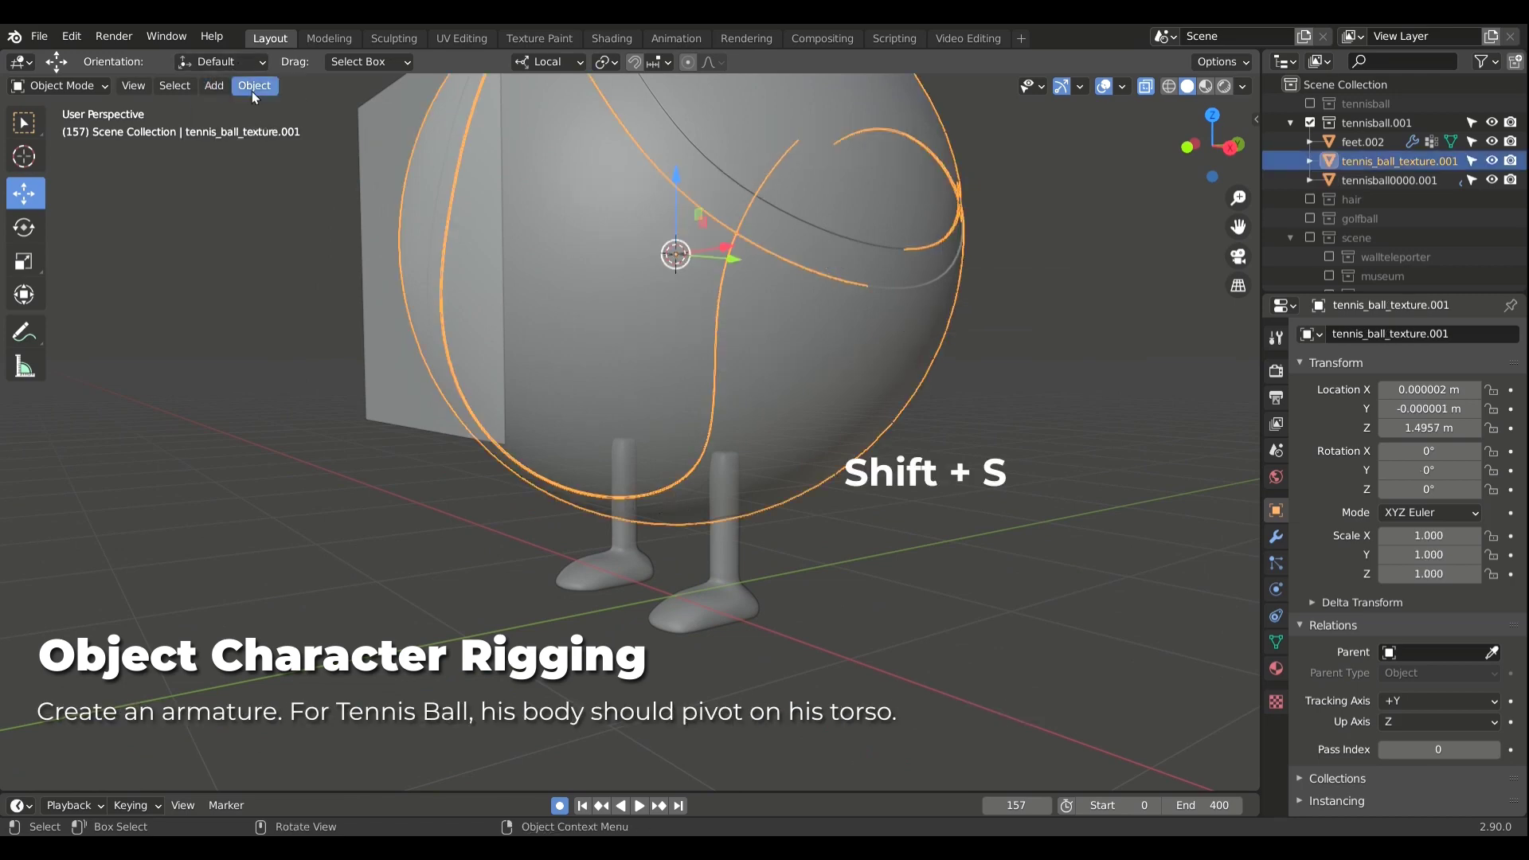
pyautogui.click(214, 85)
pyautogui.click(255, 251)
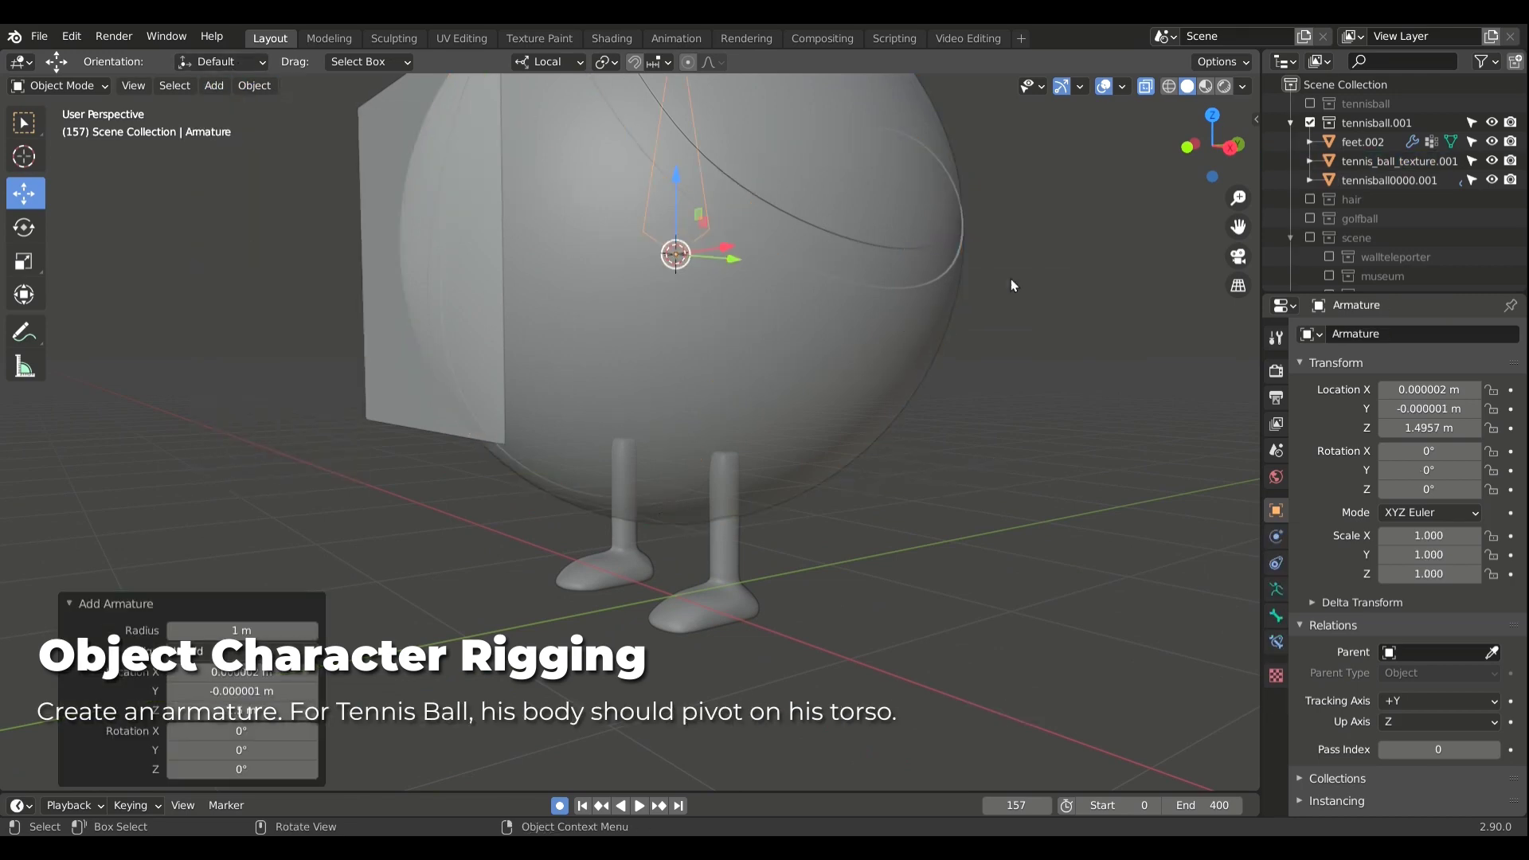
pyautogui.press('KP_3')
pyautogui.press('g')
pyautogui.press('z')
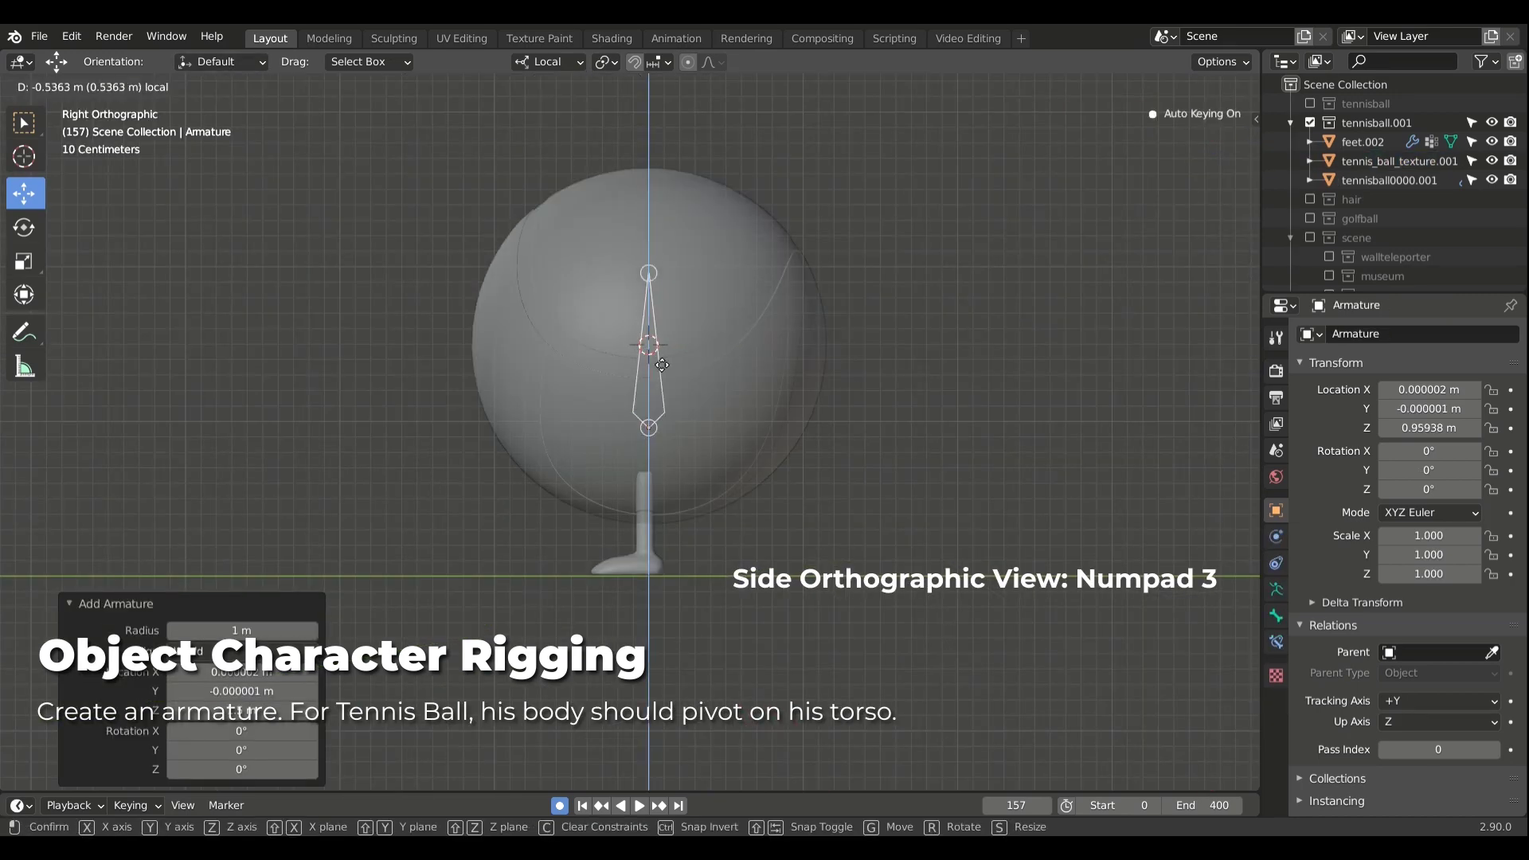
pyautogui.click(679, 449)
# Step: Stretch the body bone to the ball's top and extrude a bone to the face plane
pyautogui.press('Tab')
pyautogui.scroll(4, 679, 358)
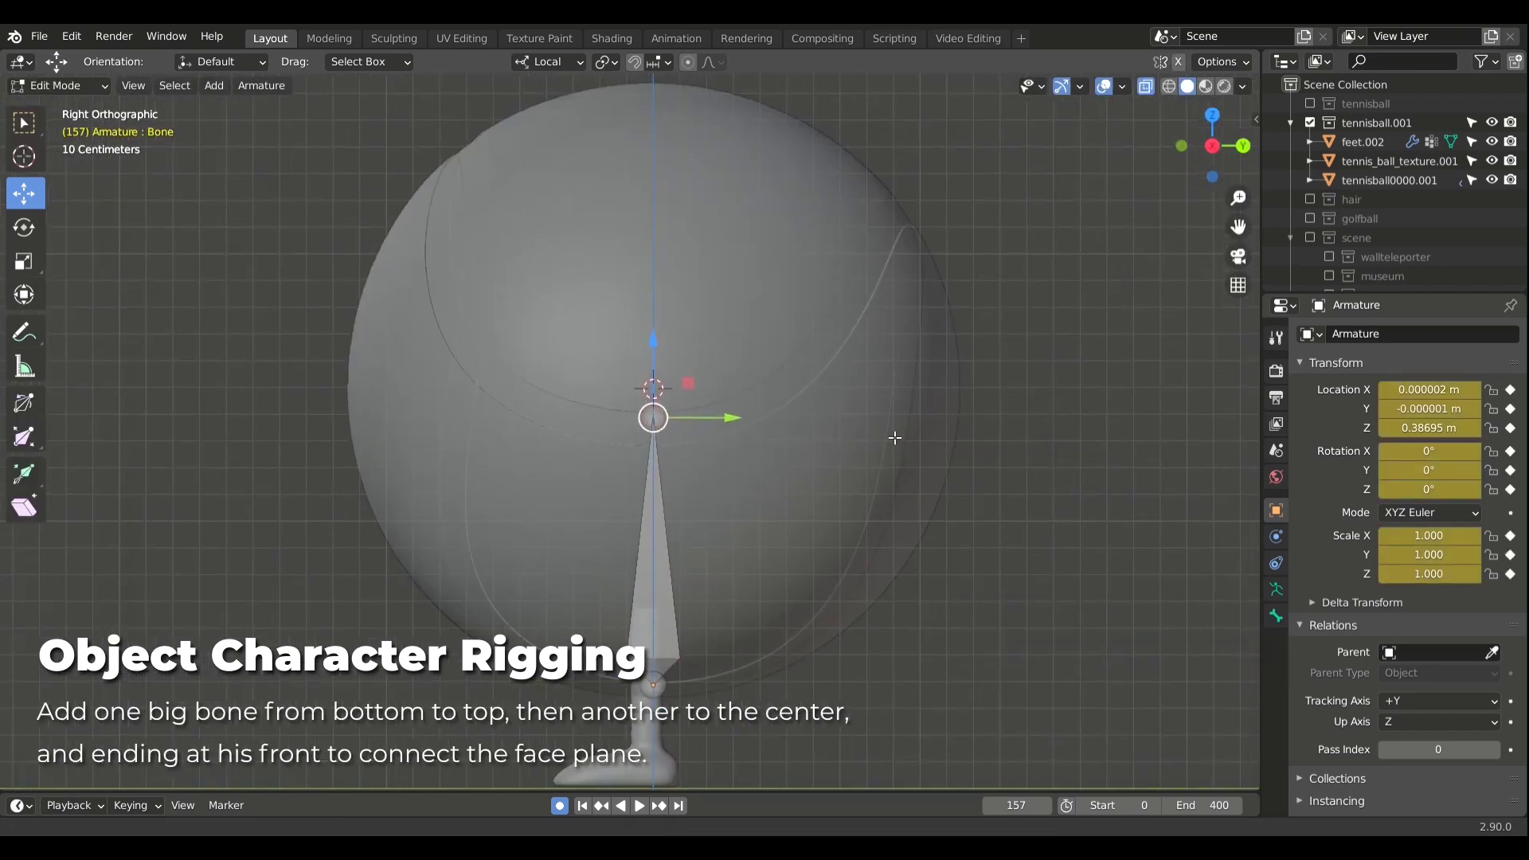
pyautogui.press('g')
pyautogui.click(715, 741)
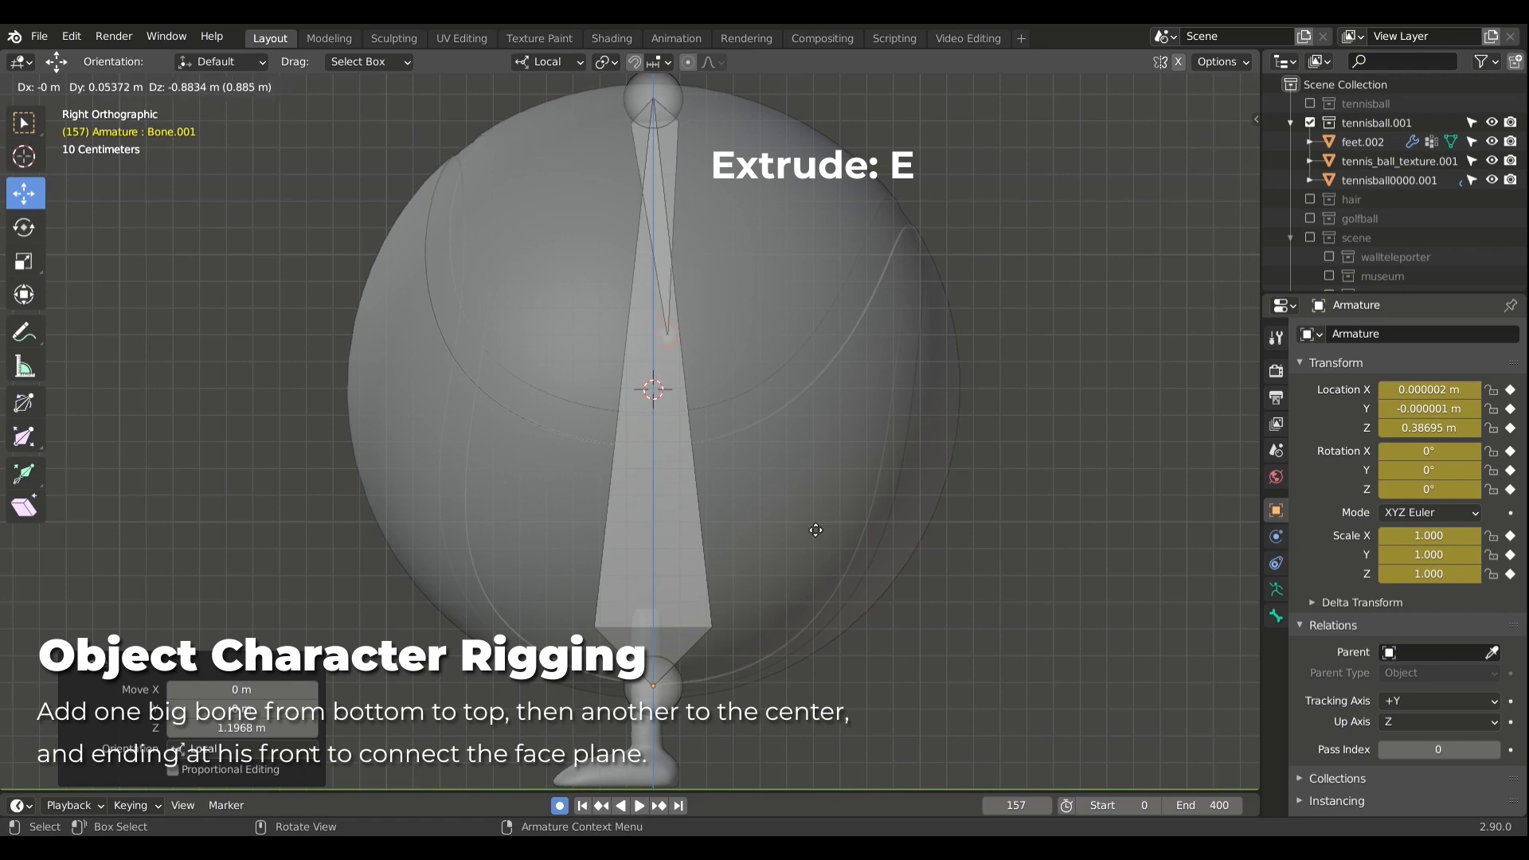
pyautogui.press('e')
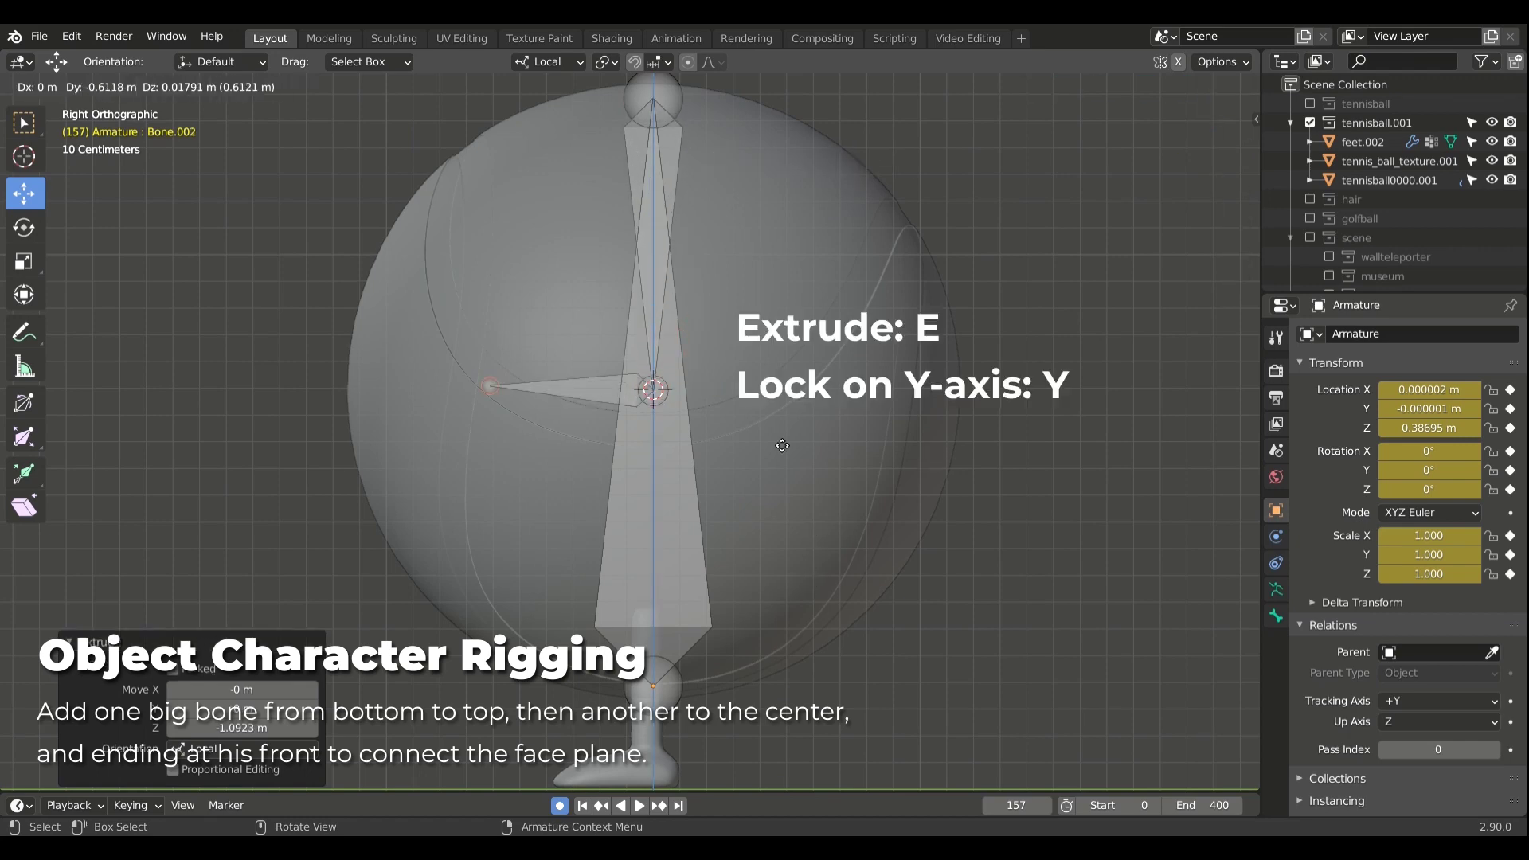
pyautogui.click(650, 447)
pyautogui.moveTo(650, 447); pyautogui.dragTo(682, 612, button='middle')
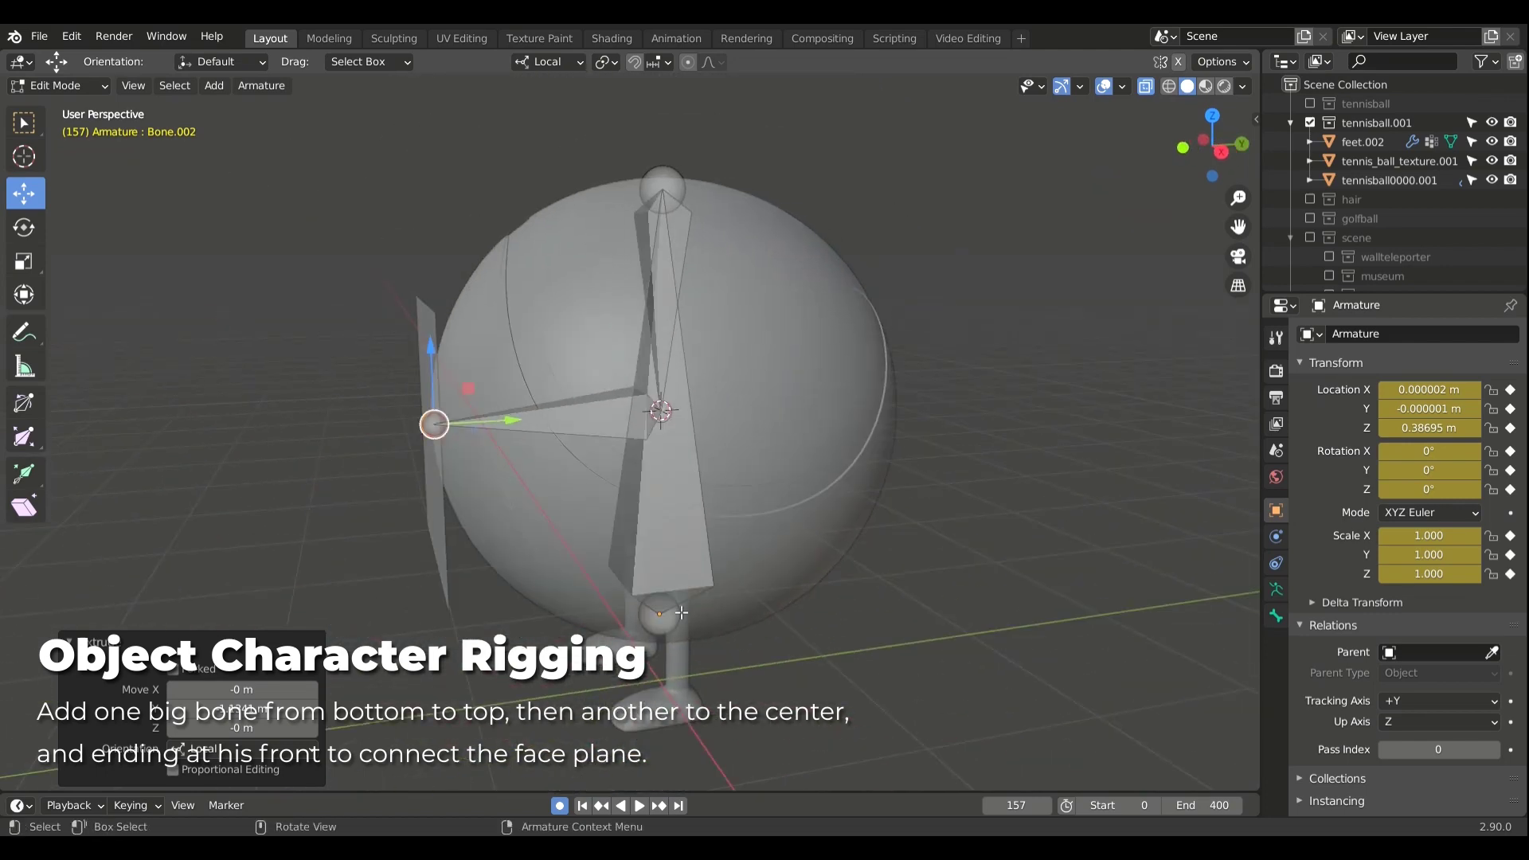
pyautogui.click(681, 613)
pyautogui.scroll(3, 682, 613)
pyautogui.moveTo(682, 612); pyautogui.dragTo(921, 476, button='middle')
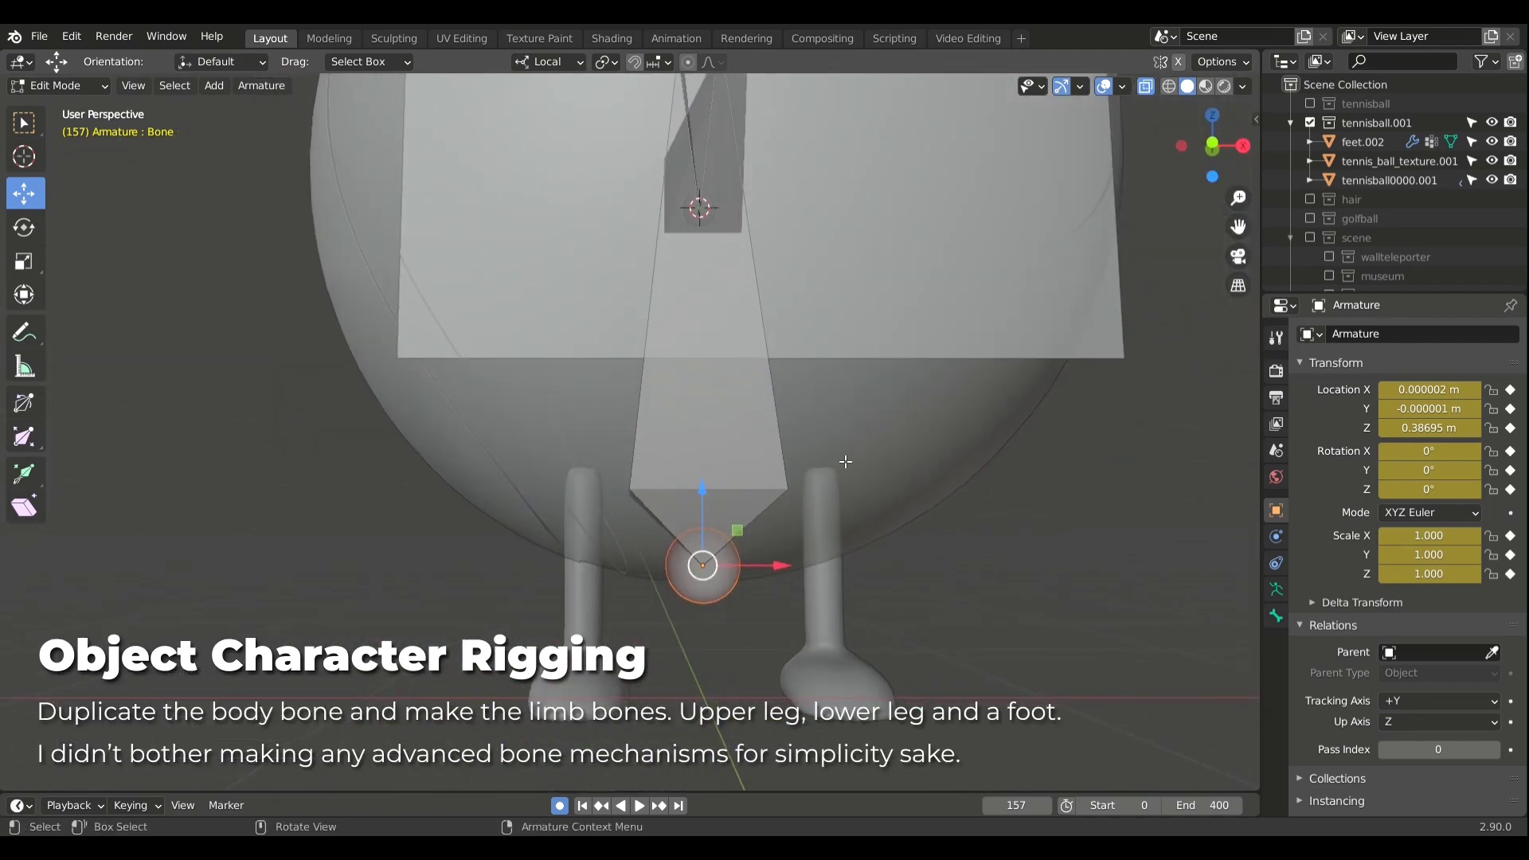
# Step: Duplicate the body bone and shift the copy sideways along X
pyautogui.hotkey('shift', 'd')
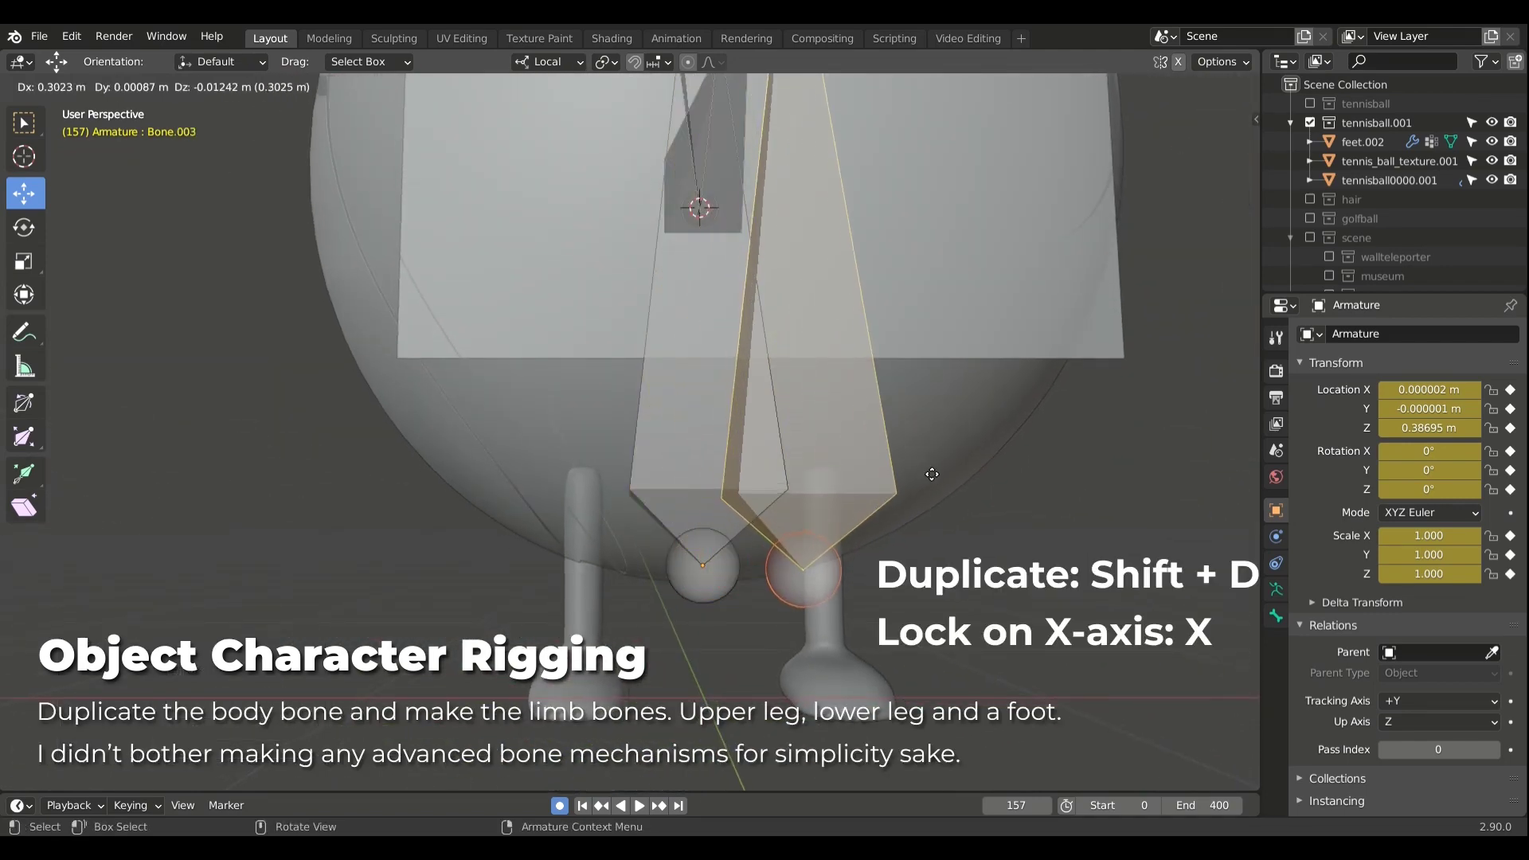
pyautogui.click(932, 474)
pyautogui.press('KP_1')
pyautogui.press('g')
pyautogui.press('x')
pyautogui.click(920, 288)
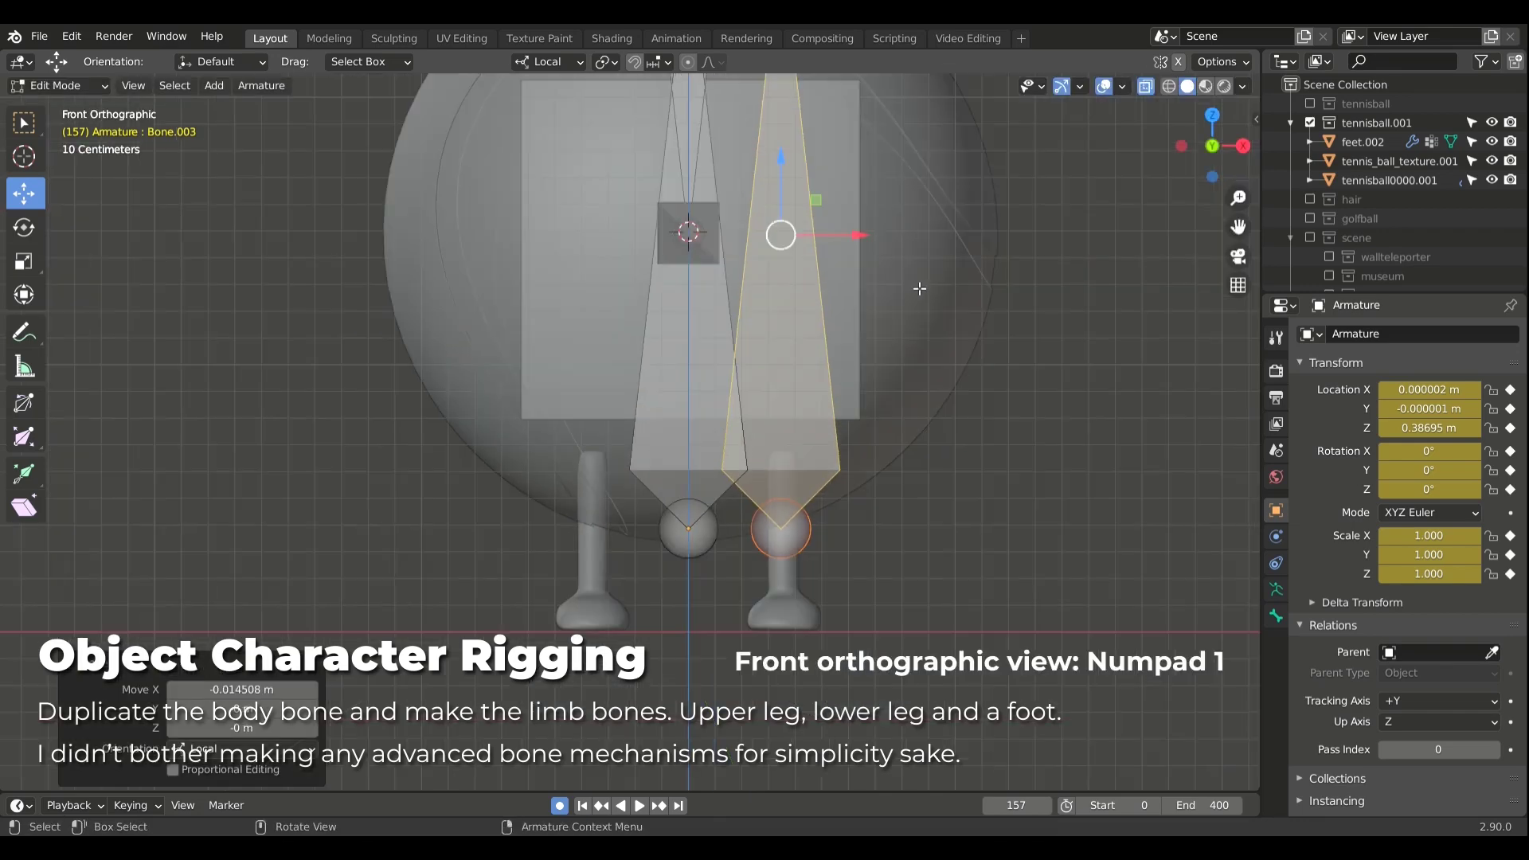
pyautogui.scroll(-2, 920, 289)
# Step: Lower the copied bone along Z to sit inside the right-hand leg
pyautogui.press('g')
pyautogui.press('z')
pyautogui.scroll(-3, 634, 470)
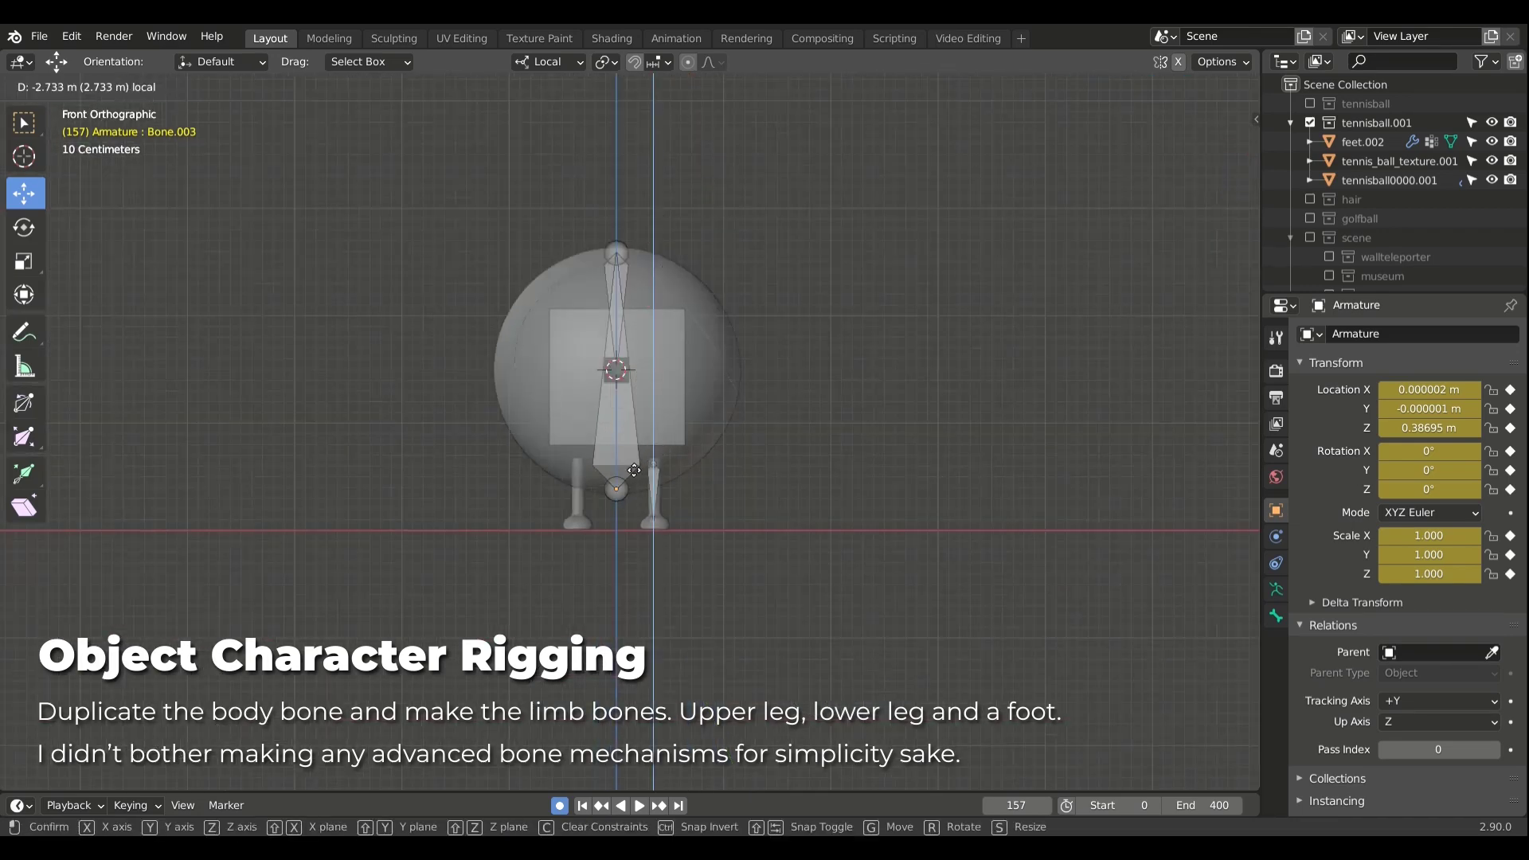
pyautogui.scroll(3, 633, 471)
pyautogui.scroll(2, 634, 471)
pyautogui.click(717, 414)
pyautogui.press('g')
pyautogui.press('z')
pyautogui.click(727, 396)
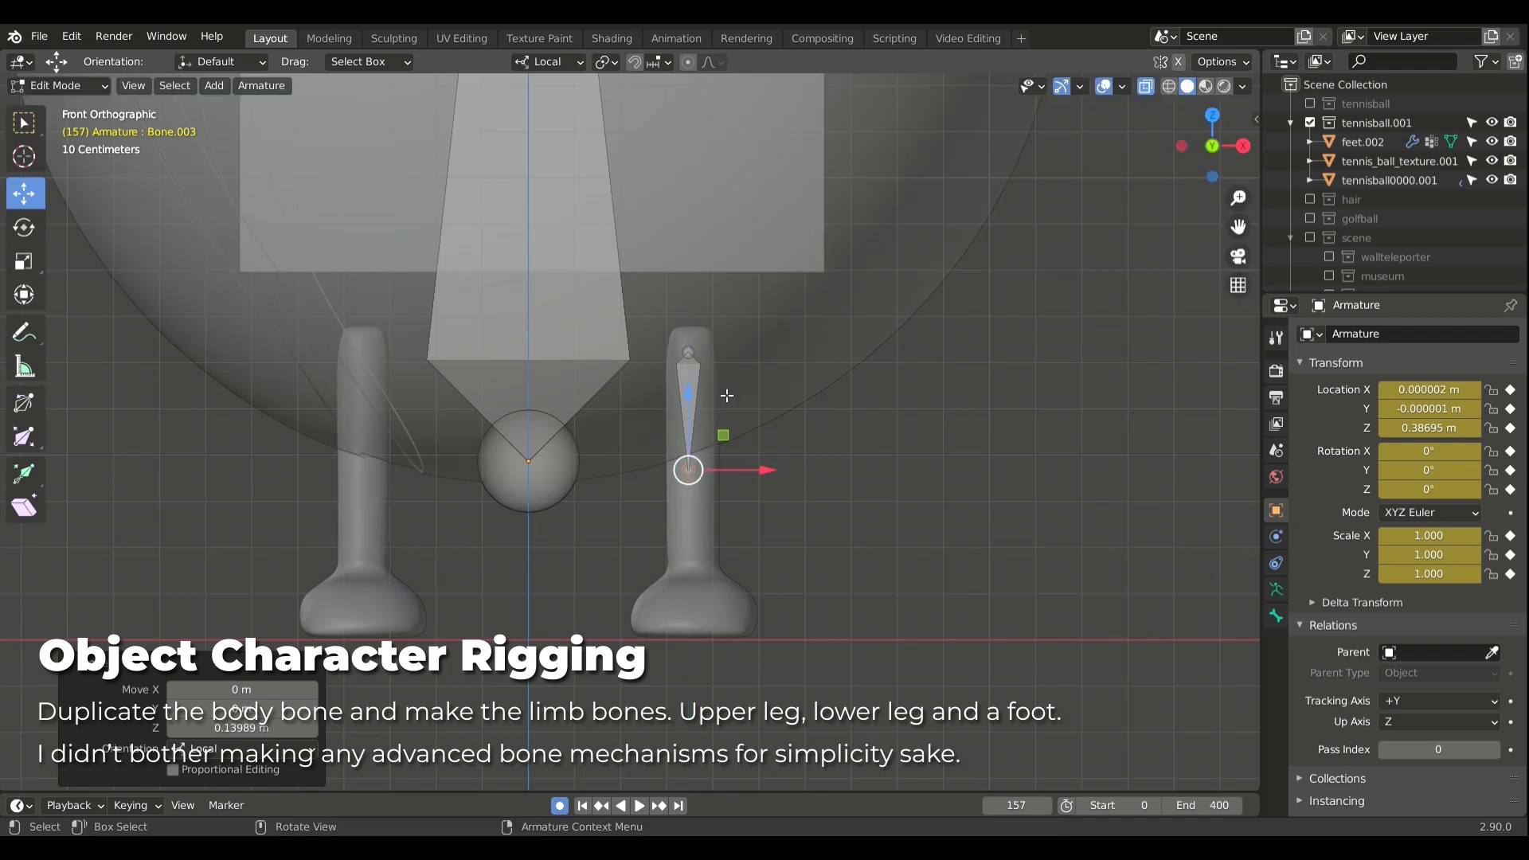
# Step: Add a lower leg bone to the ankle and a foot bone to the toe
pyautogui.press('KP_3')
pyautogui.click(801, 478)
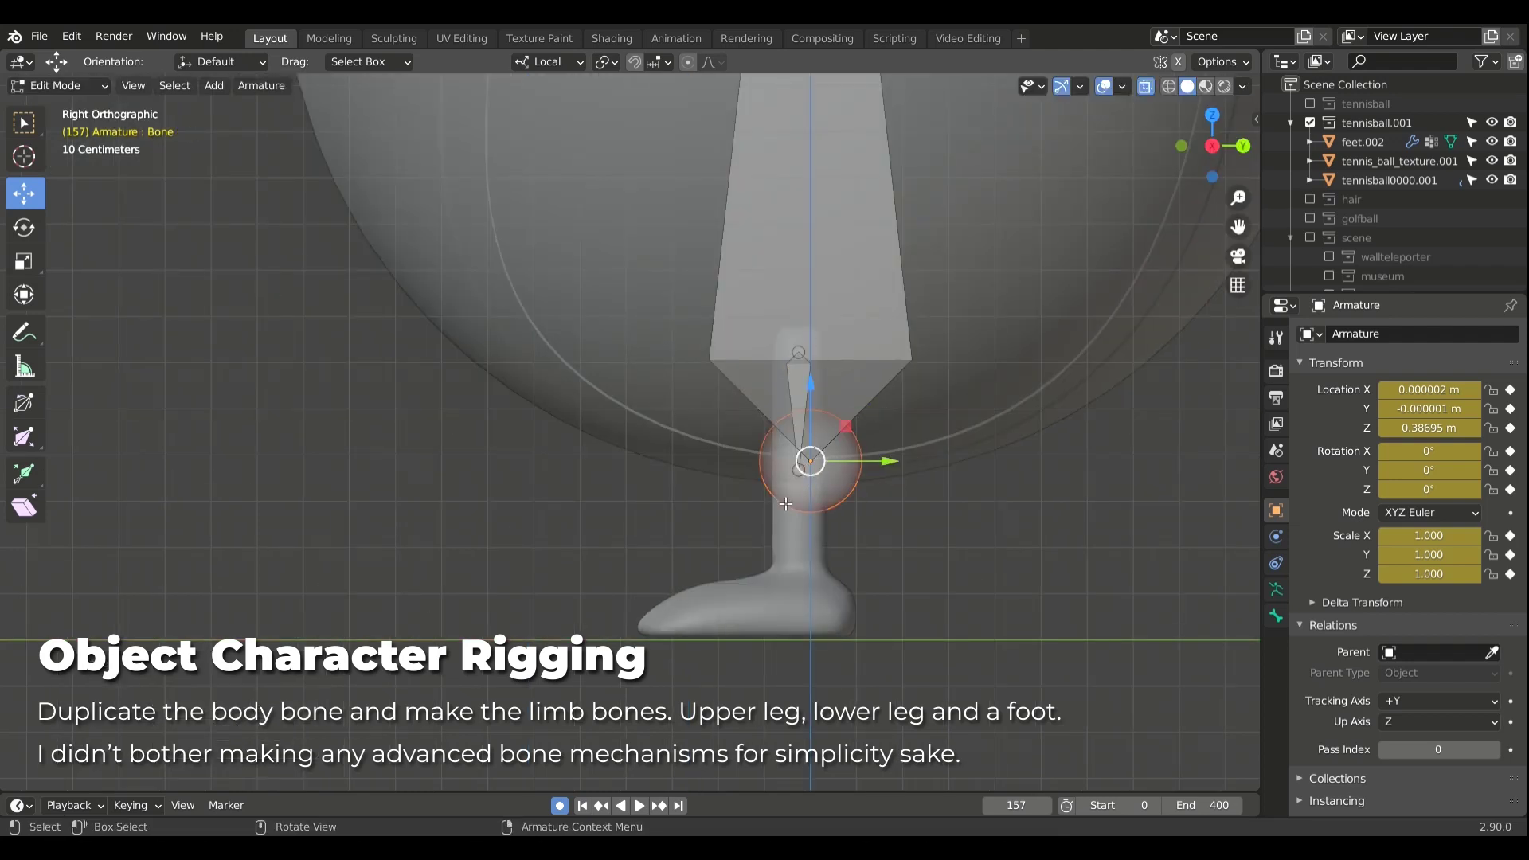
pyautogui.click(875, 653)
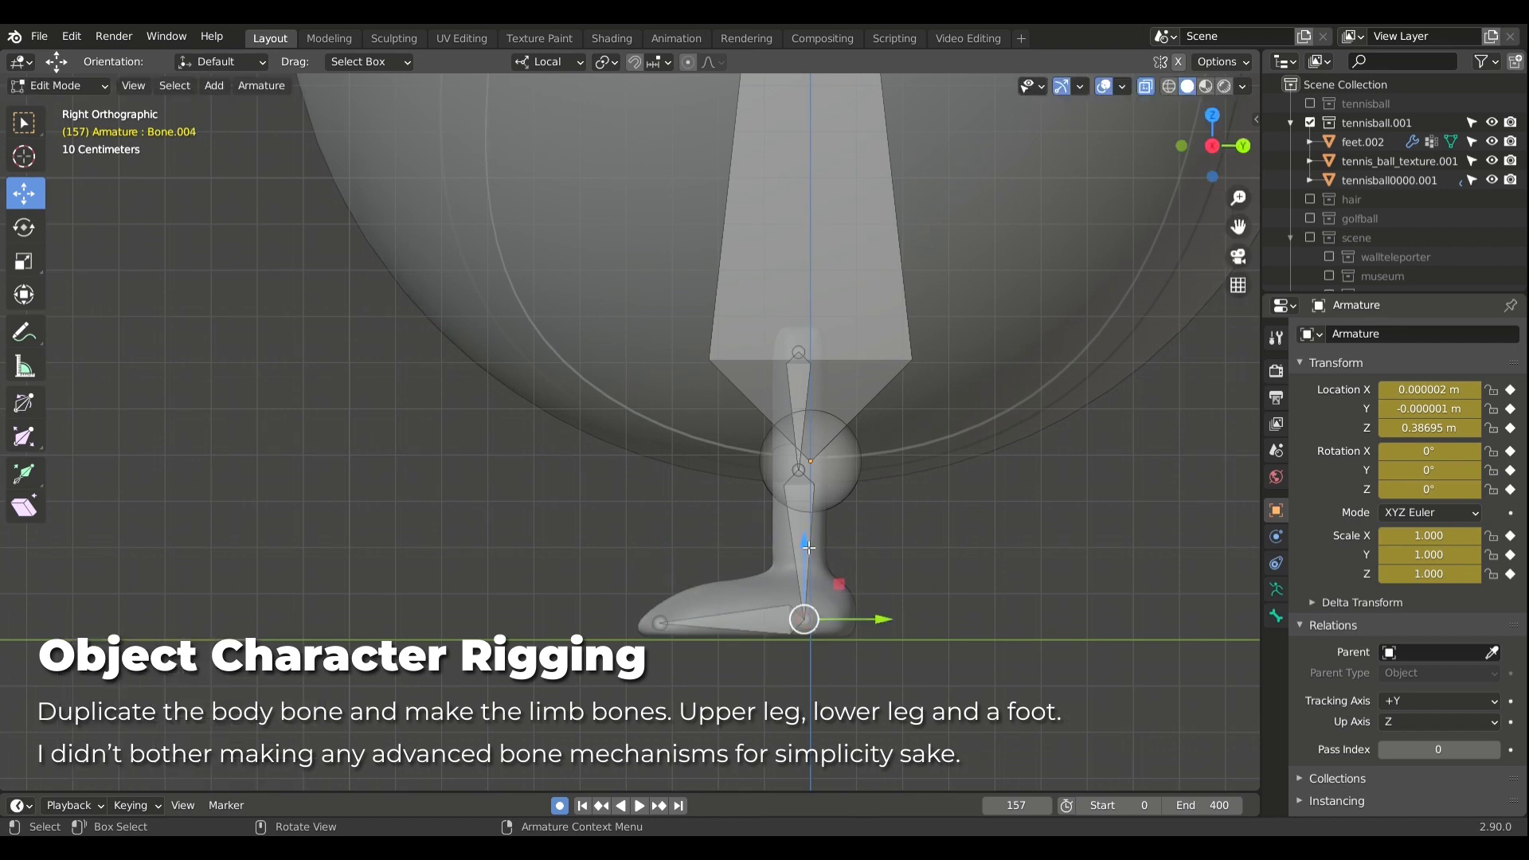
pyautogui.press('g')
pyautogui.press('z')
pyautogui.press('z')
pyautogui.click(737, 624)
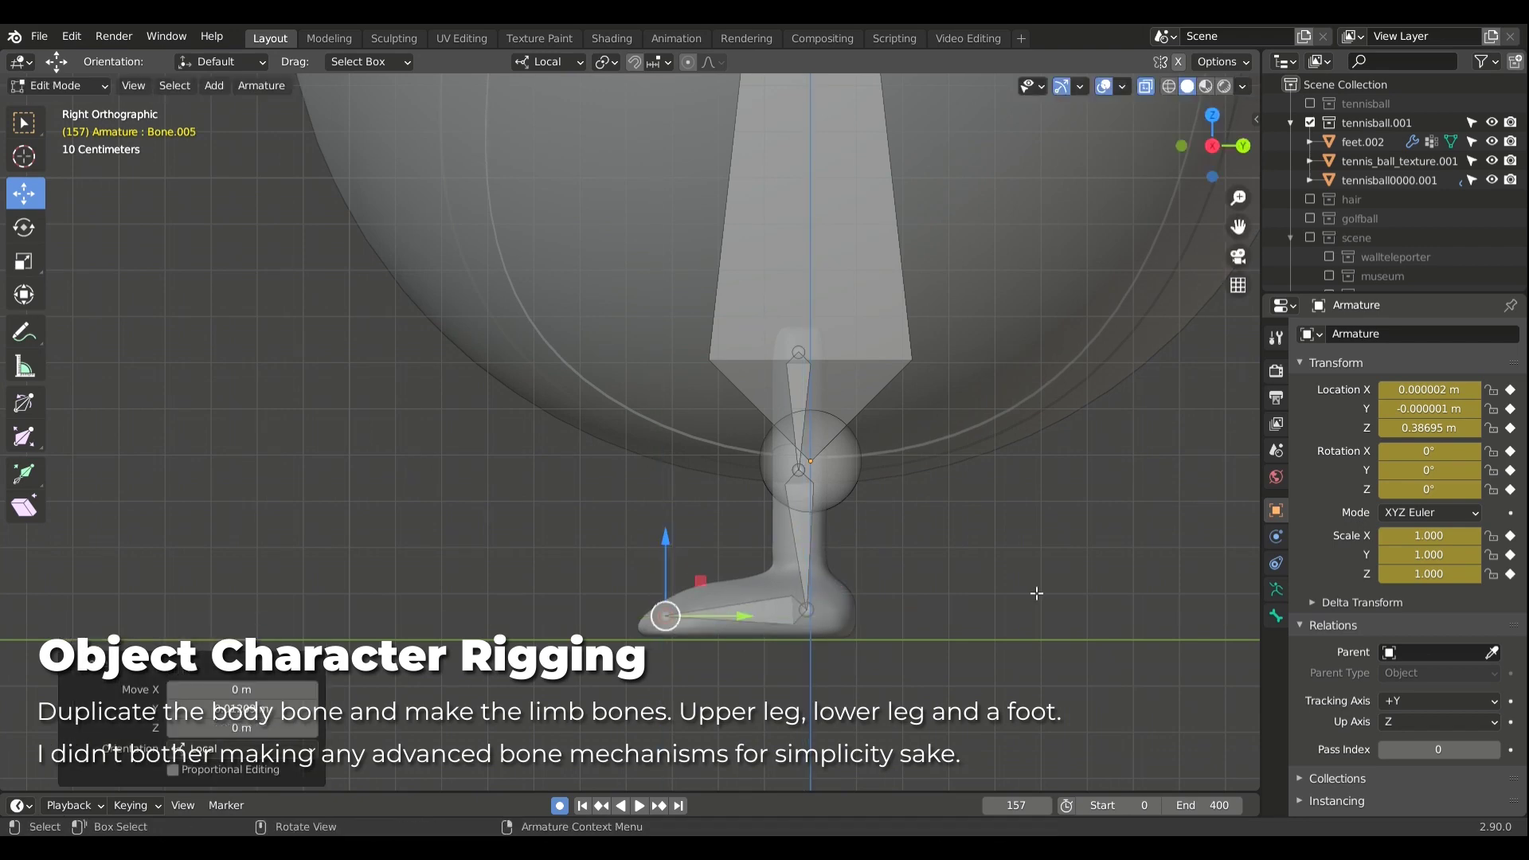
# Step: Box-select the leg bone chain and duplicate it into the left leg
pyautogui.press('KP_1')
pyautogui.press('b')
pyautogui.moveTo(637, 334); pyautogui.dragTo(1072, 471)
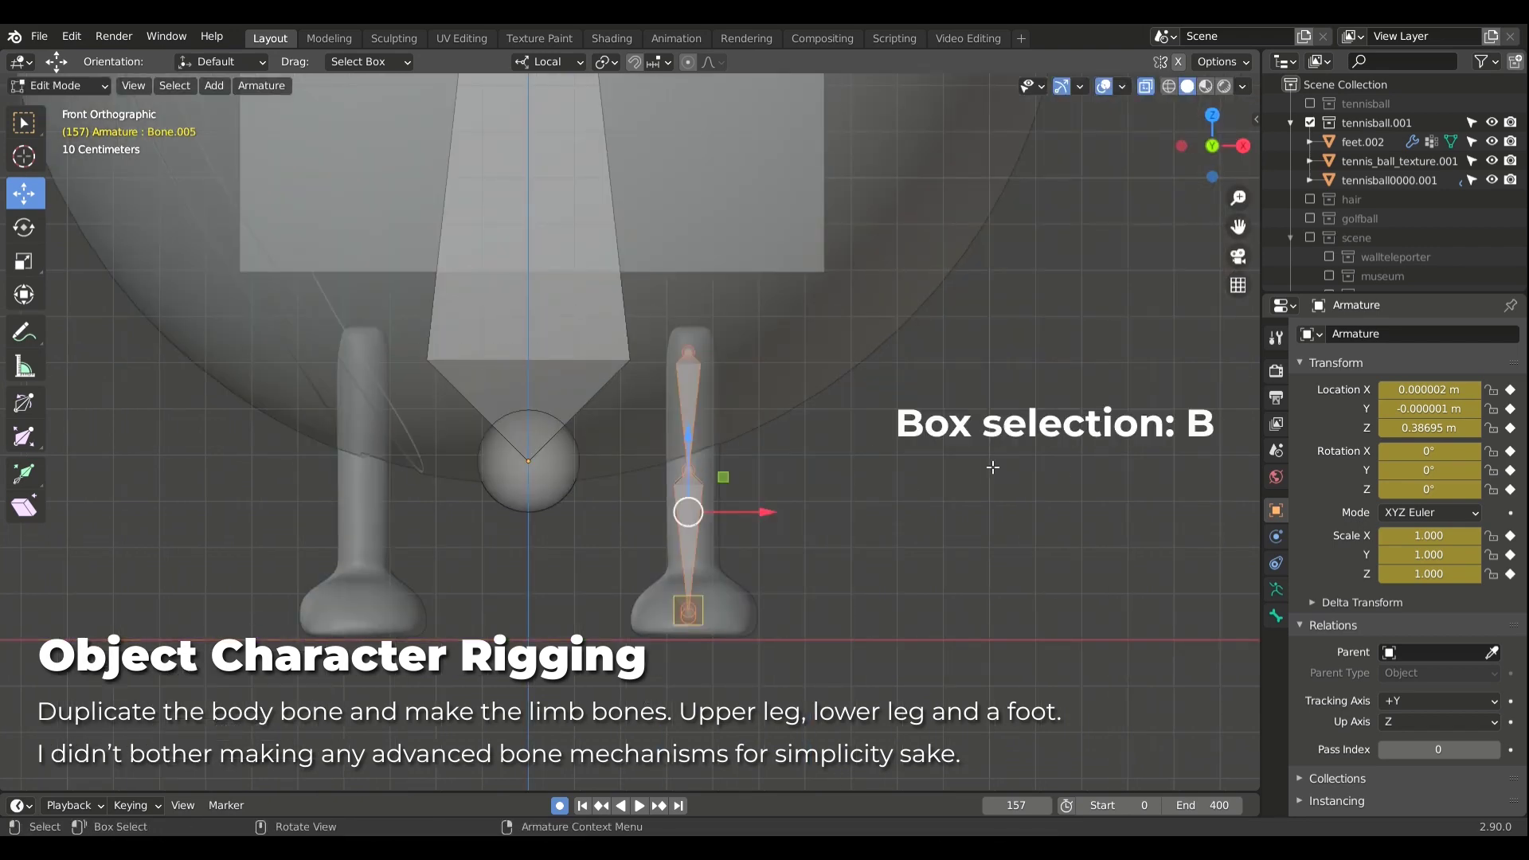
pyautogui.hotkey('shift', 'd')
pyautogui.click(666, 498)
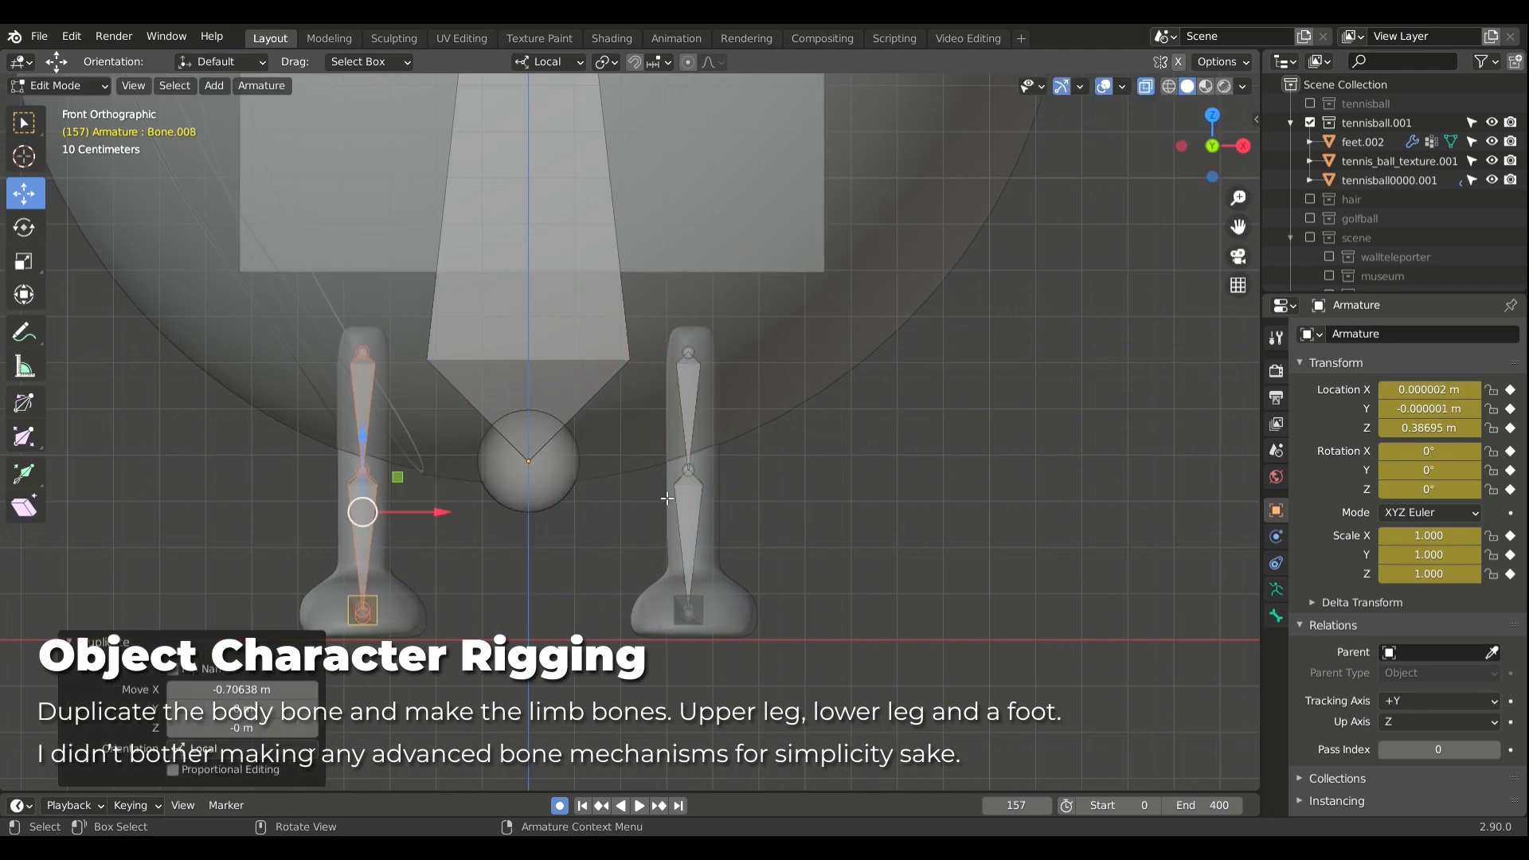
pyautogui.click(1044, 493)
pyautogui.moveTo(1017, 491)
pyautogui.mouseDown(button='middle')
pyautogui.moveTo(824, 523)
pyautogui.moveTo(961, 505)
pyautogui.mouseUp(button='middle')
pyautogui.scroll(-5, 824, 522)
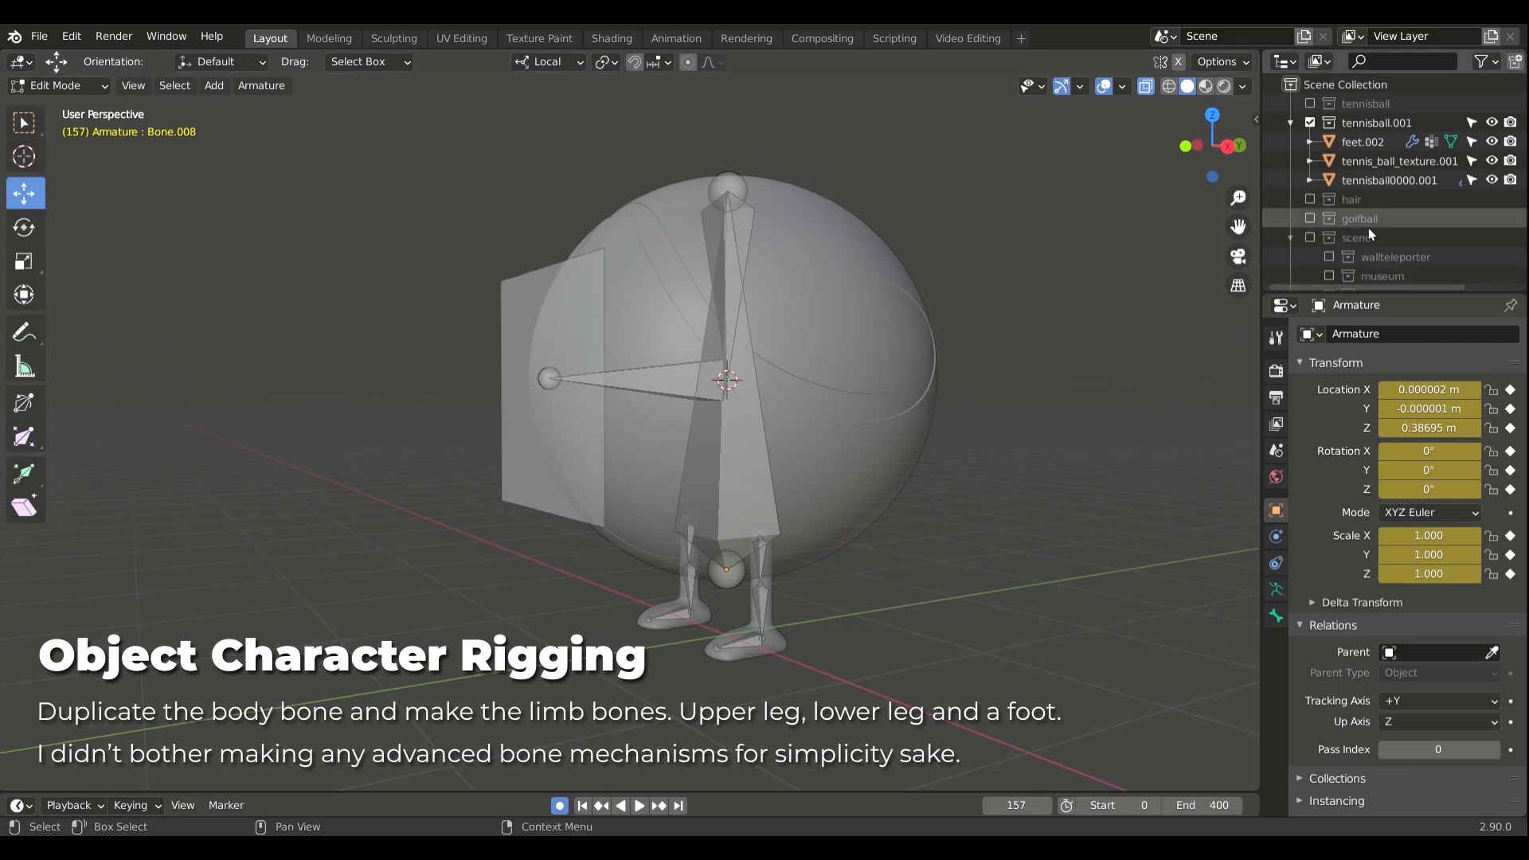
pyautogui.scroll(-3, 1368, 227)
# Step: Move the Armature into the tennisball.001 collection in Object Mode
pyautogui.press('Tab')
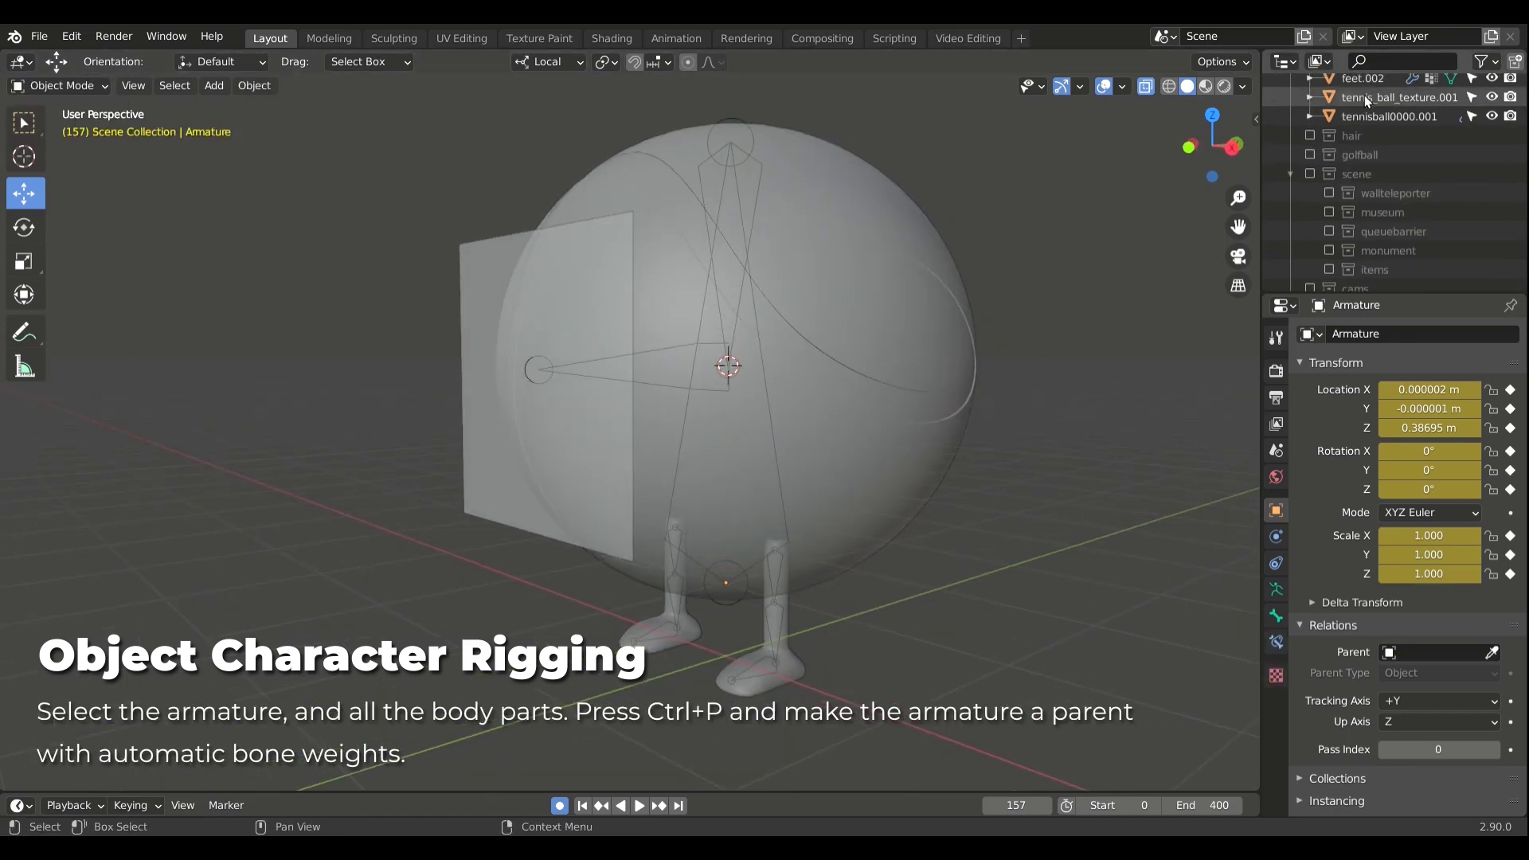
pyautogui.scroll(-4, 1399, 179)
pyautogui.moveTo(1338, 275)
pyautogui.mouseDown()
pyautogui.moveTo(1340, 97)
pyautogui.moveTo(1346, 119)
pyautogui.mouseUp()
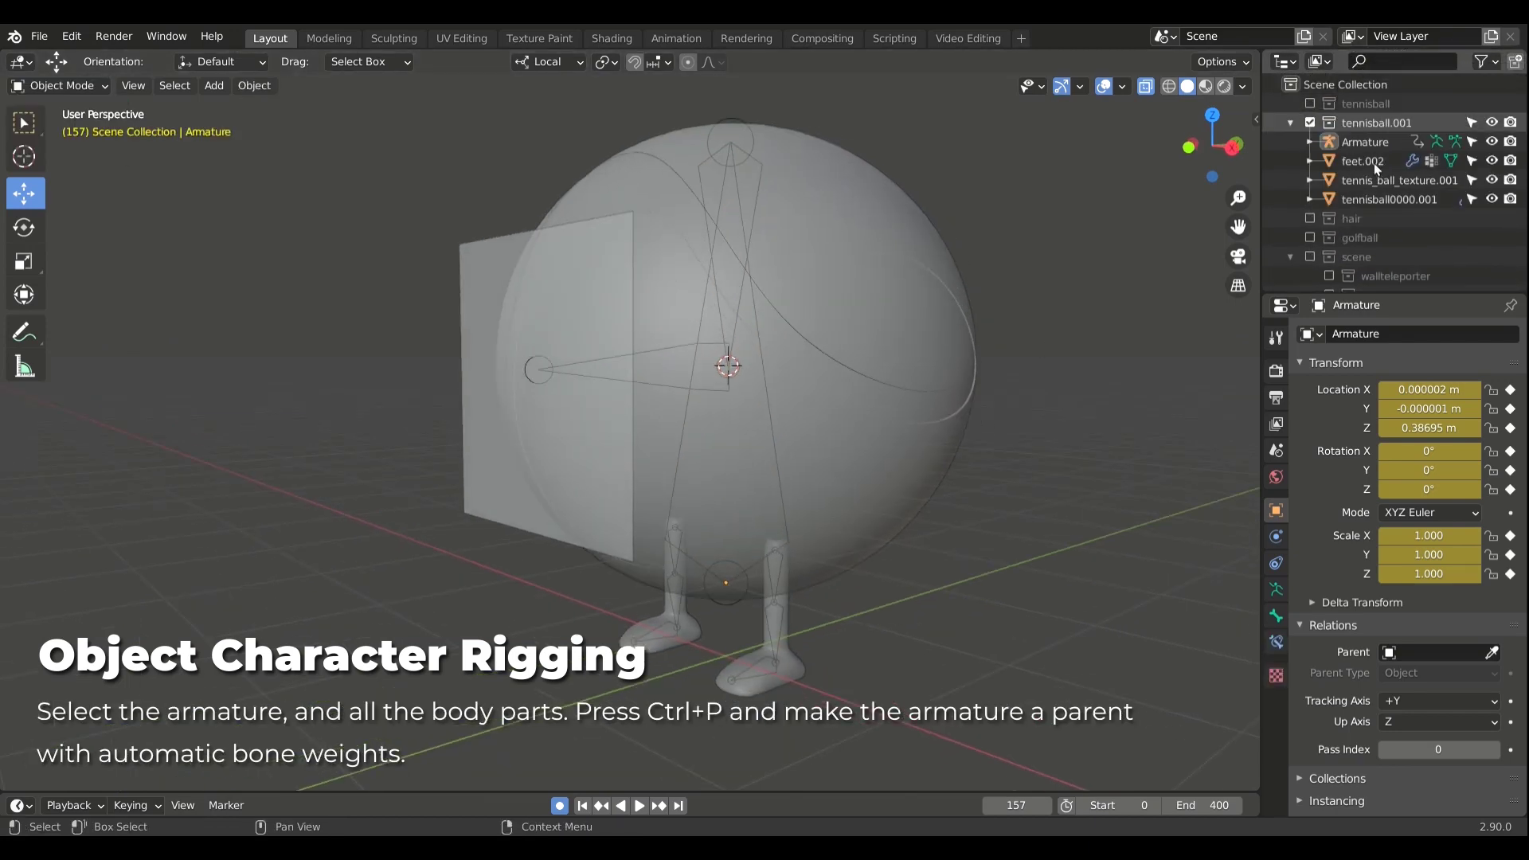
# Step: Parent the body parts to the Armature With Automatic Weights
pyautogui.click(1376, 110)
pyautogui.keyDown('shift'); pyautogui.click(1375, 170); pyautogui.keyUp('shift')
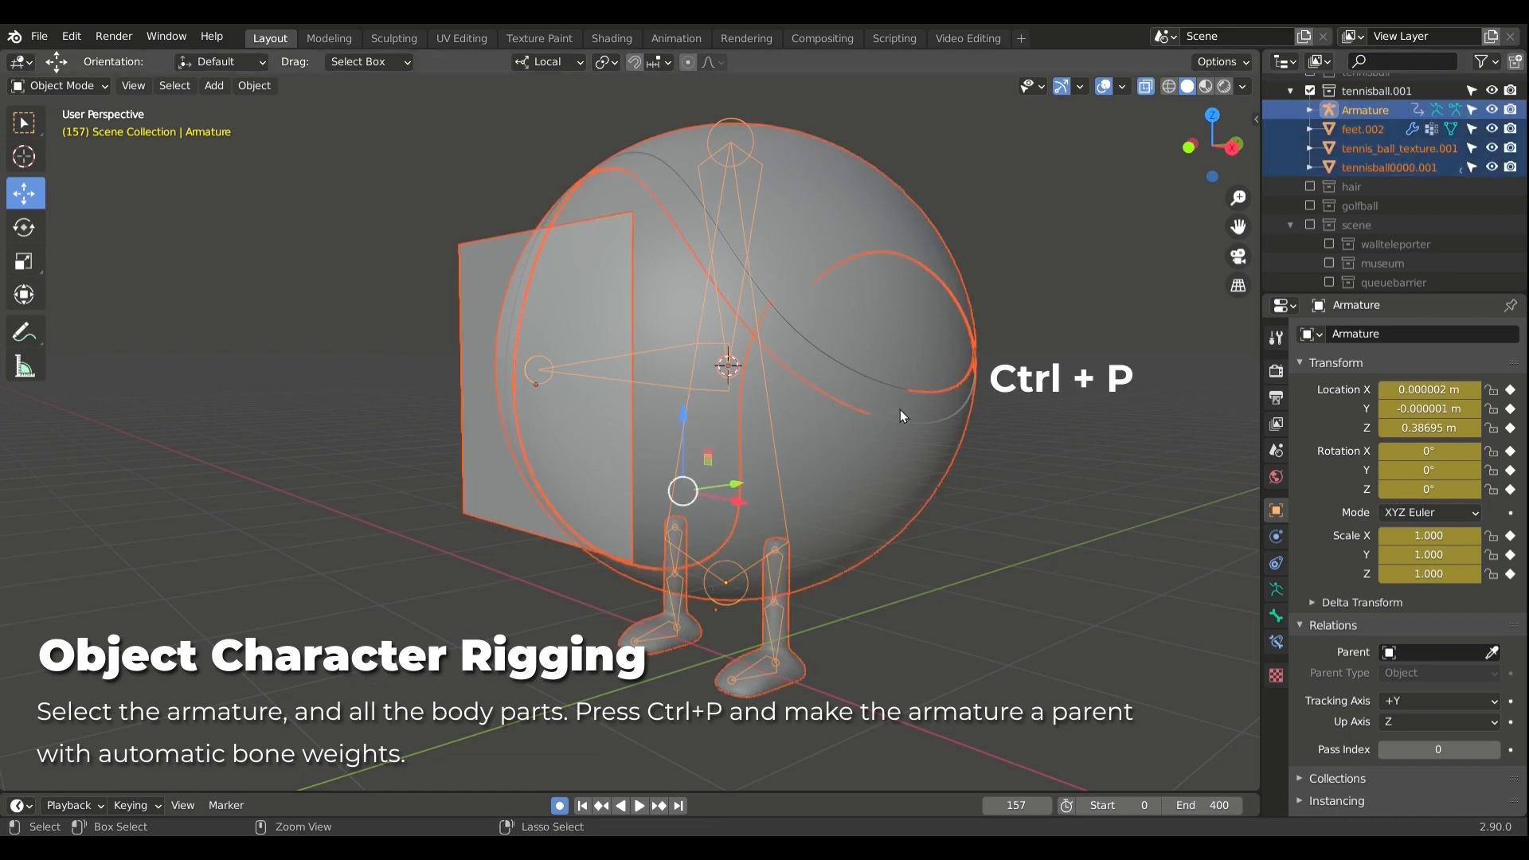
pyautogui.hotkey('ctrl', 'p')
pyautogui.click(884, 528)
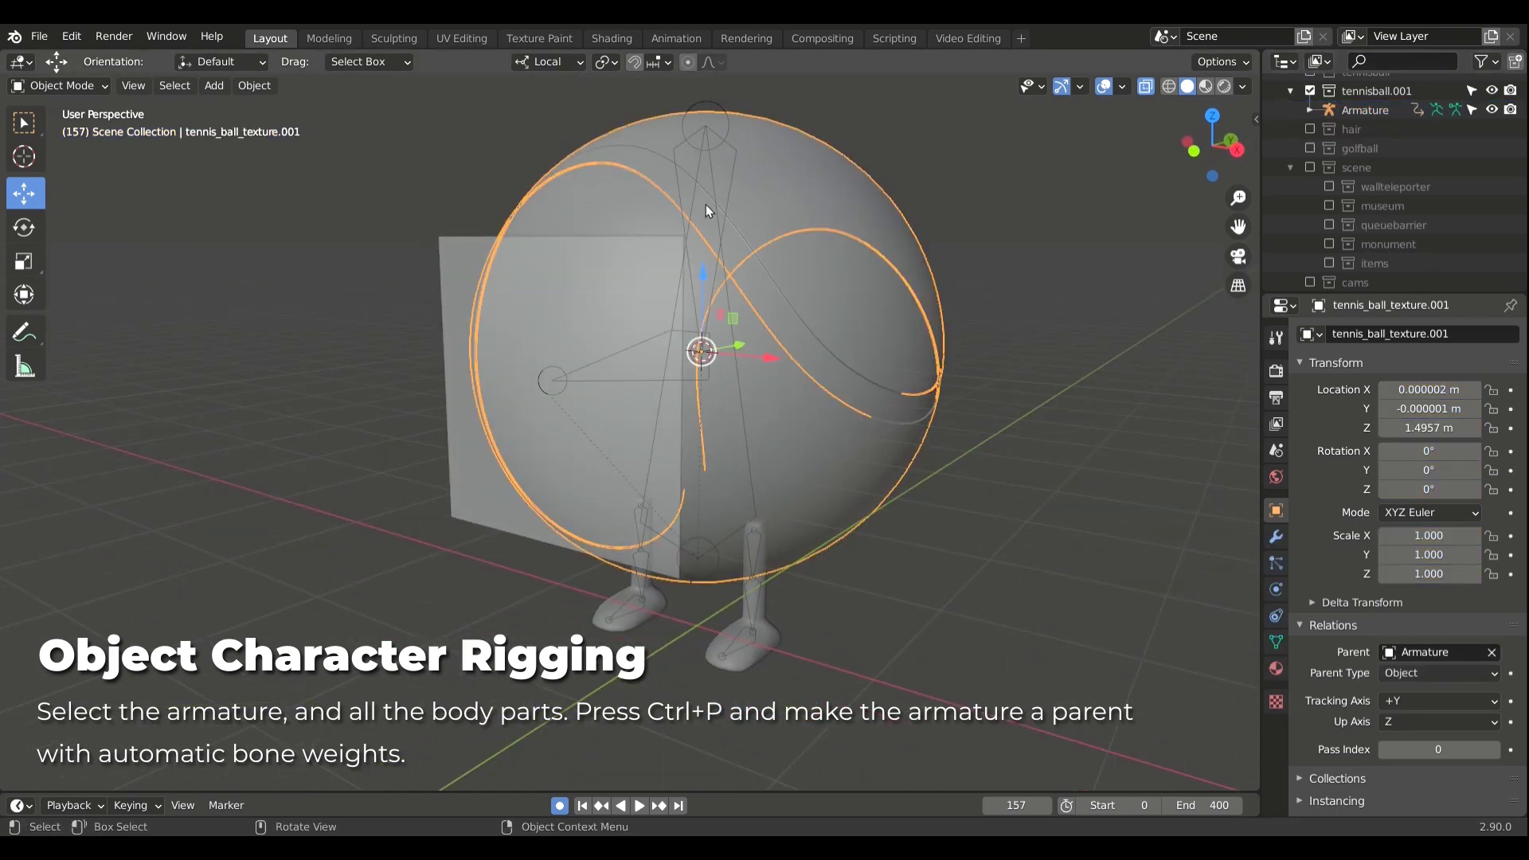
pyautogui.moveTo(706, 210); pyautogui.dragTo(765, 215, button='middle')
pyautogui.click(1365, 110)
pyautogui.click(60, 85)
# Step: Rename the body bones Body, Face and BodytoFace, and turn off Deform on BodytoFace
pyautogui.click(64, 127)
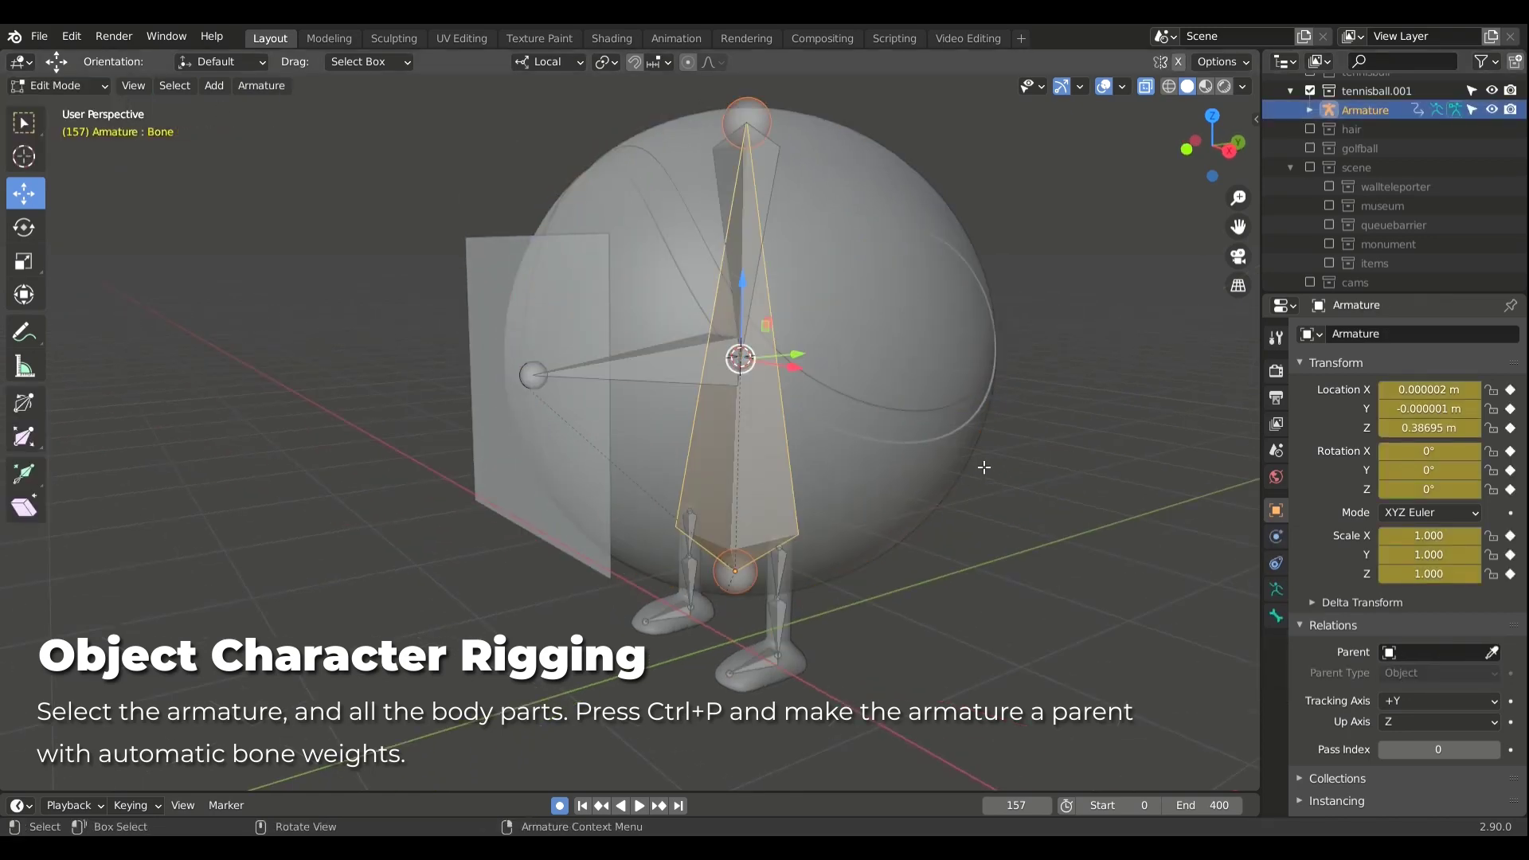
pyautogui.moveTo(985, 467); pyautogui.dragTo(1035, 446, button='middle')
pyautogui.click(1276, 616)
pyautogui.write('H')
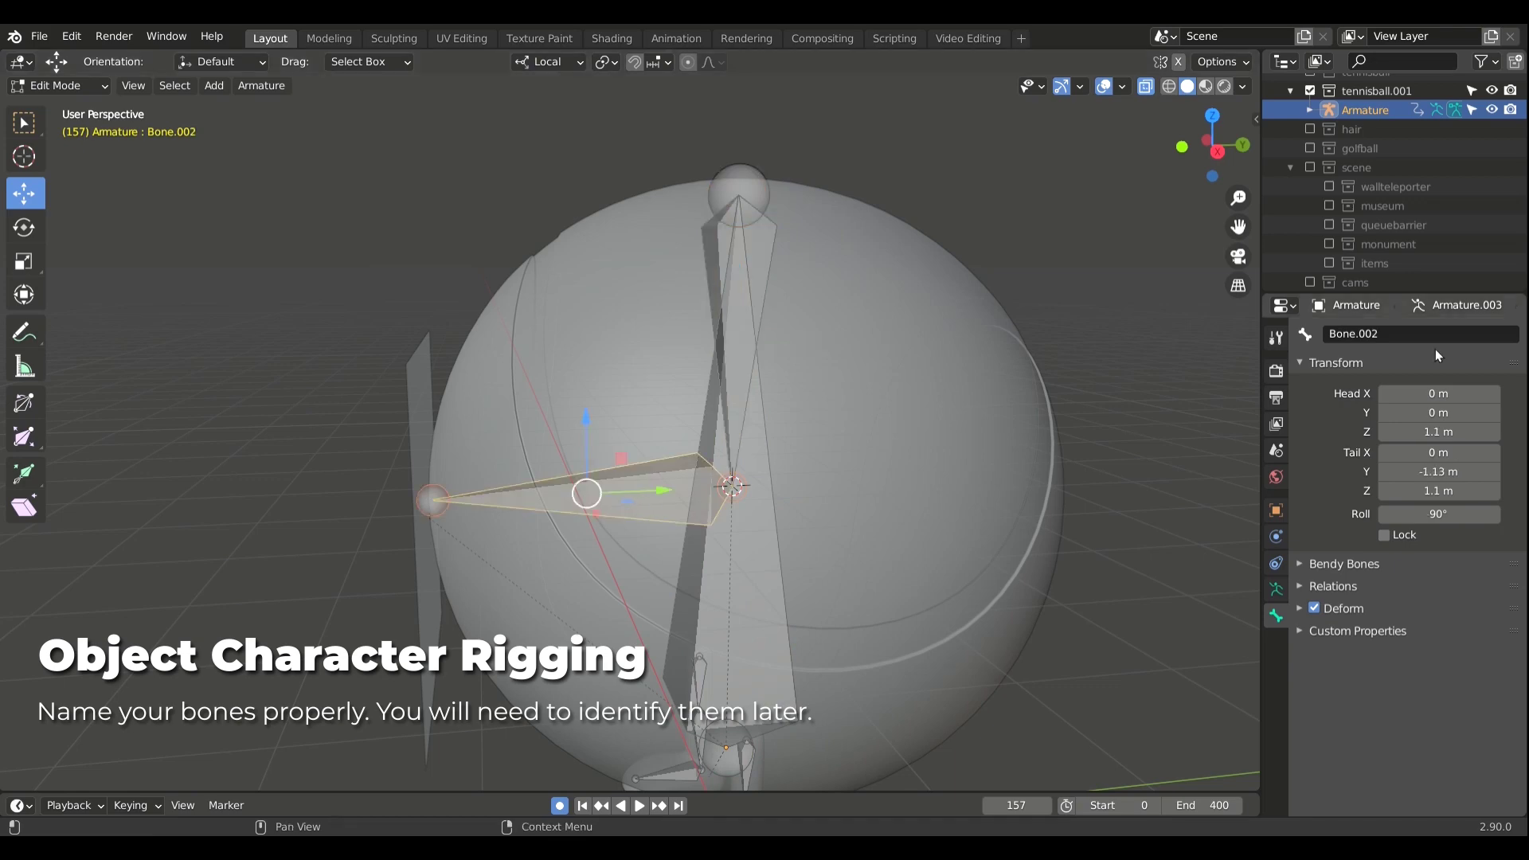
pyautogui.click(737, 334)
pyautogui.click(1314, 608)
pyautogui.moveTo(916, 478)
pyautogui.mouseDown(button='middle')
pyautogui.moveTo(880, 543)
pyautogui.moveTo(956, 510)
pyautogui.mouseUp(button='middle')
pyautogui.click(1390, 335)
pyautogui.write('BodytoFace')
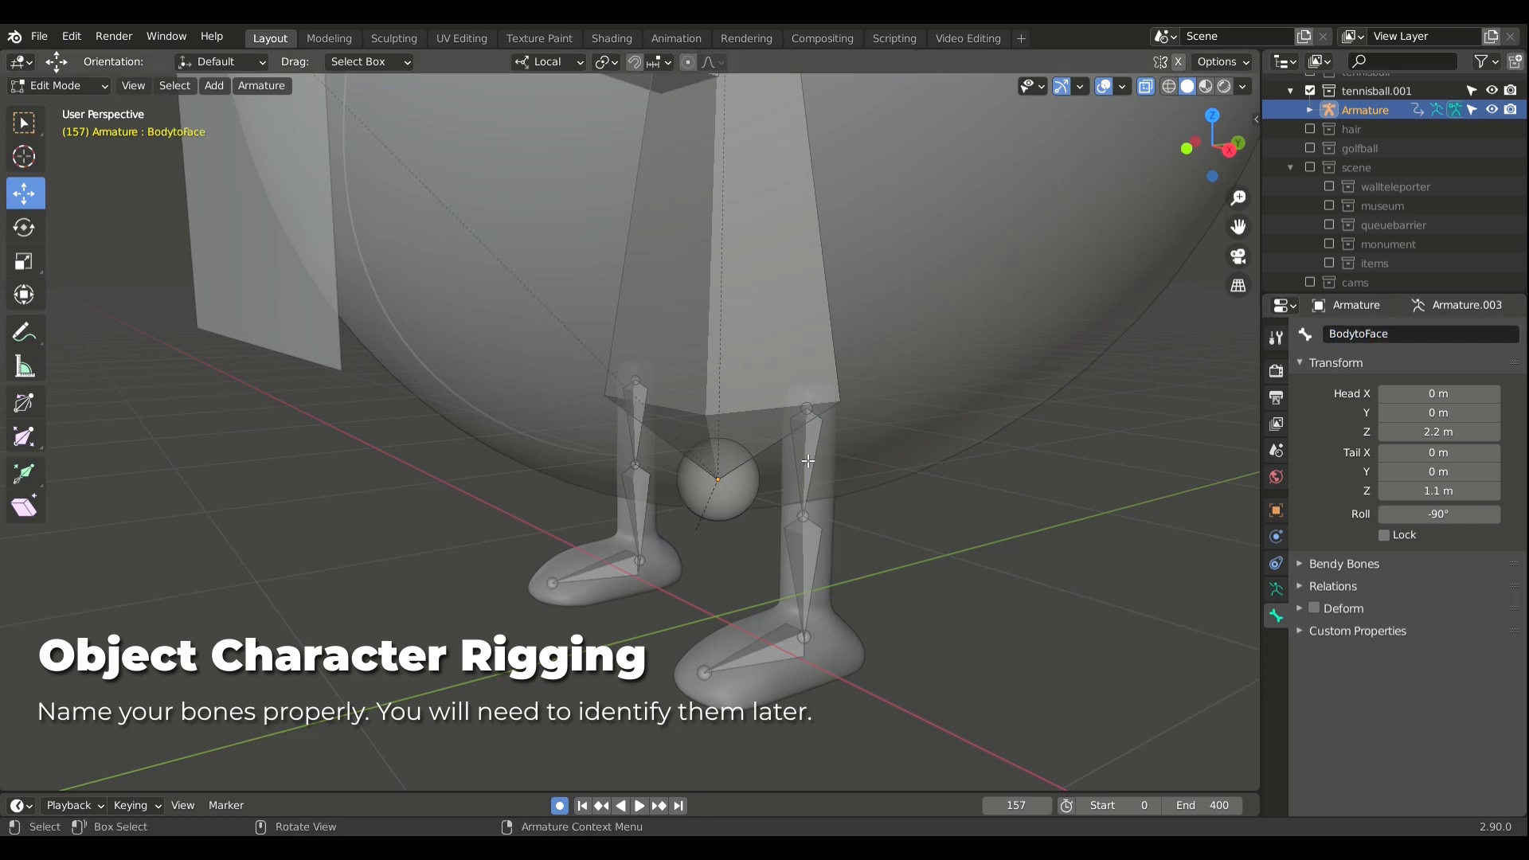
# Step: Rename one leg's bones Upperleg.L, Lowerleg.L and Foot.L
pyautogui.click(807, 461)
pyautogui.click(1406, 342)
pyautogui.write('Upperleg')
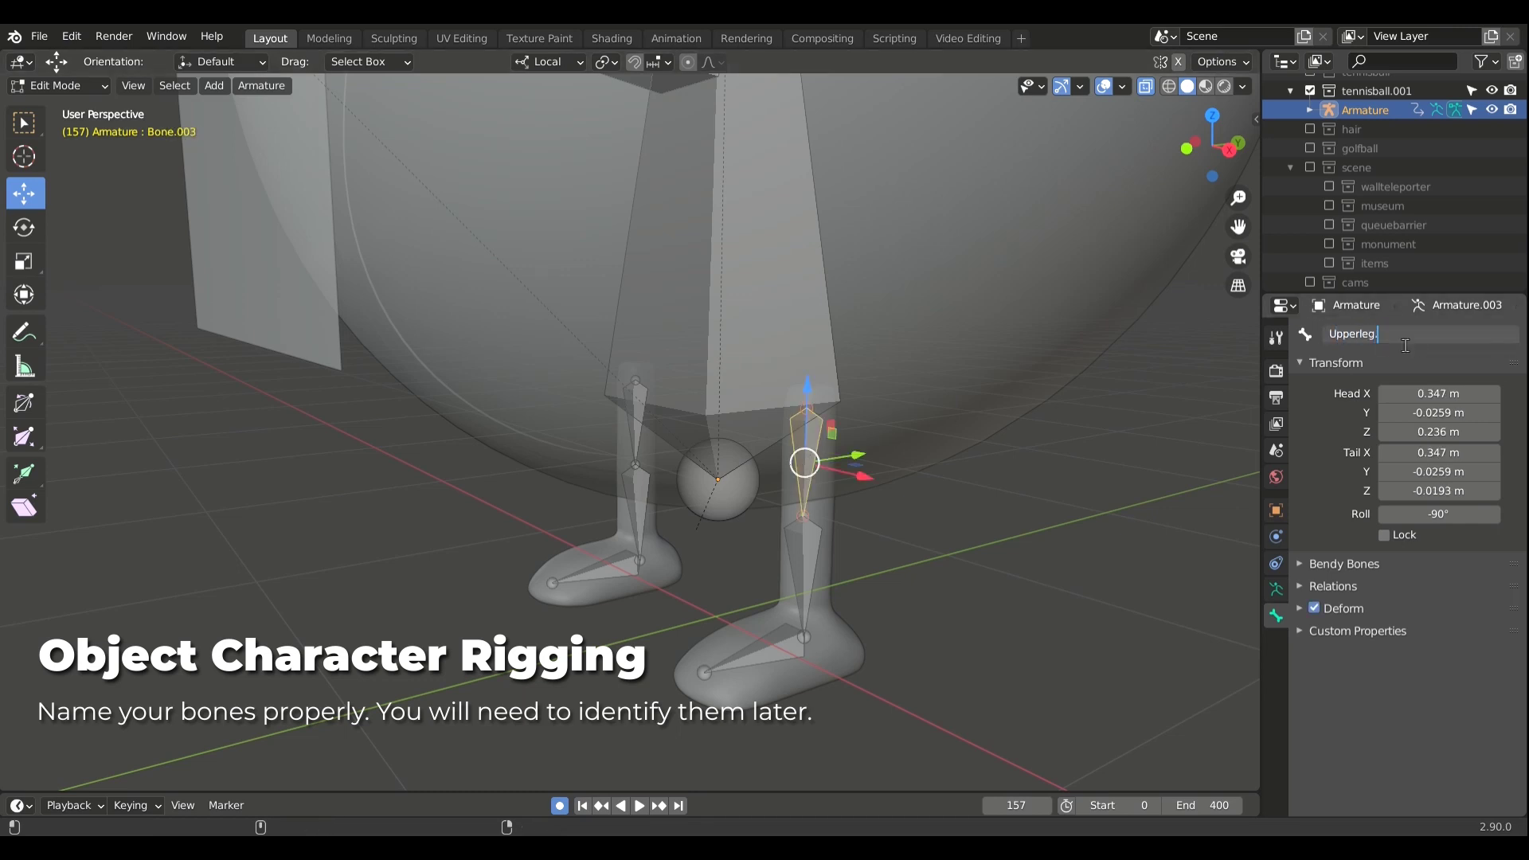
pyautogui.press('Return')
pyautogui.click(805, 558)
pyautogui.click(1436, 351)
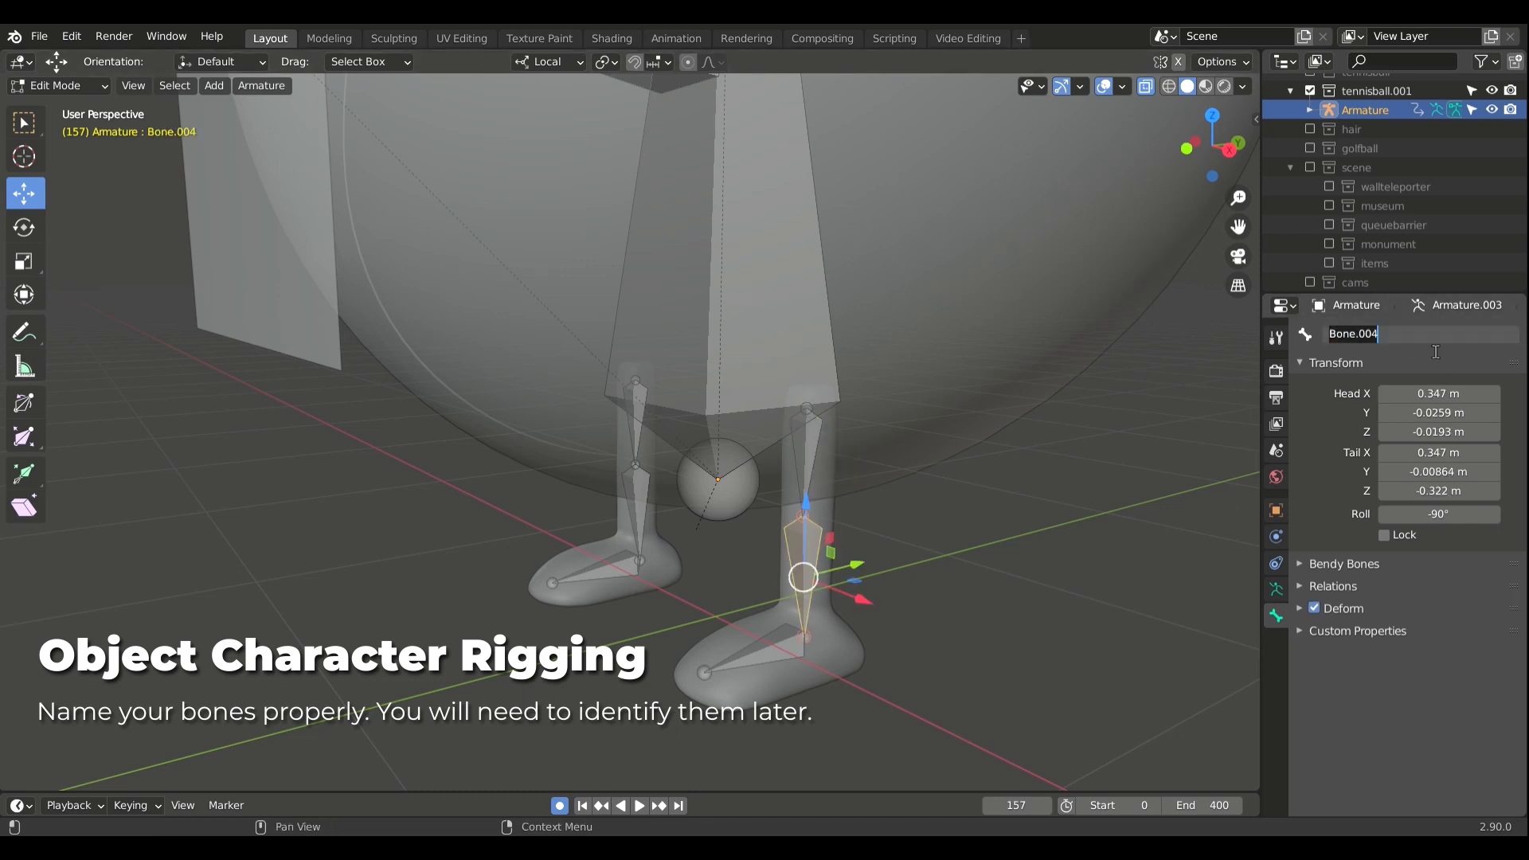
pyautogui.write('Lowerleg.L')
pyautogui.press('Return')
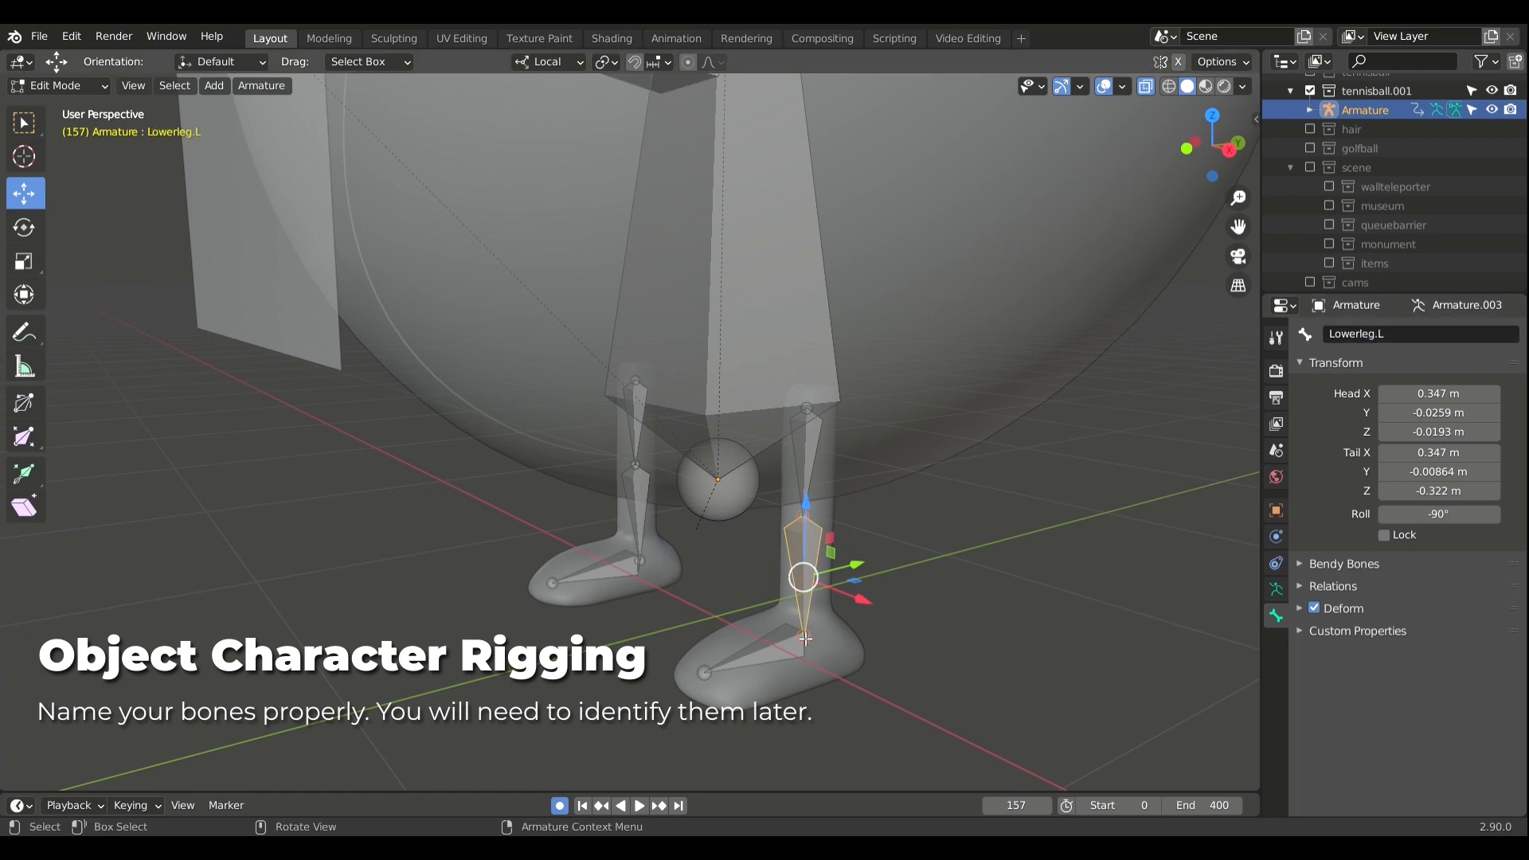
pyautogui.click(761, 651)
pyautogui.press('Return')
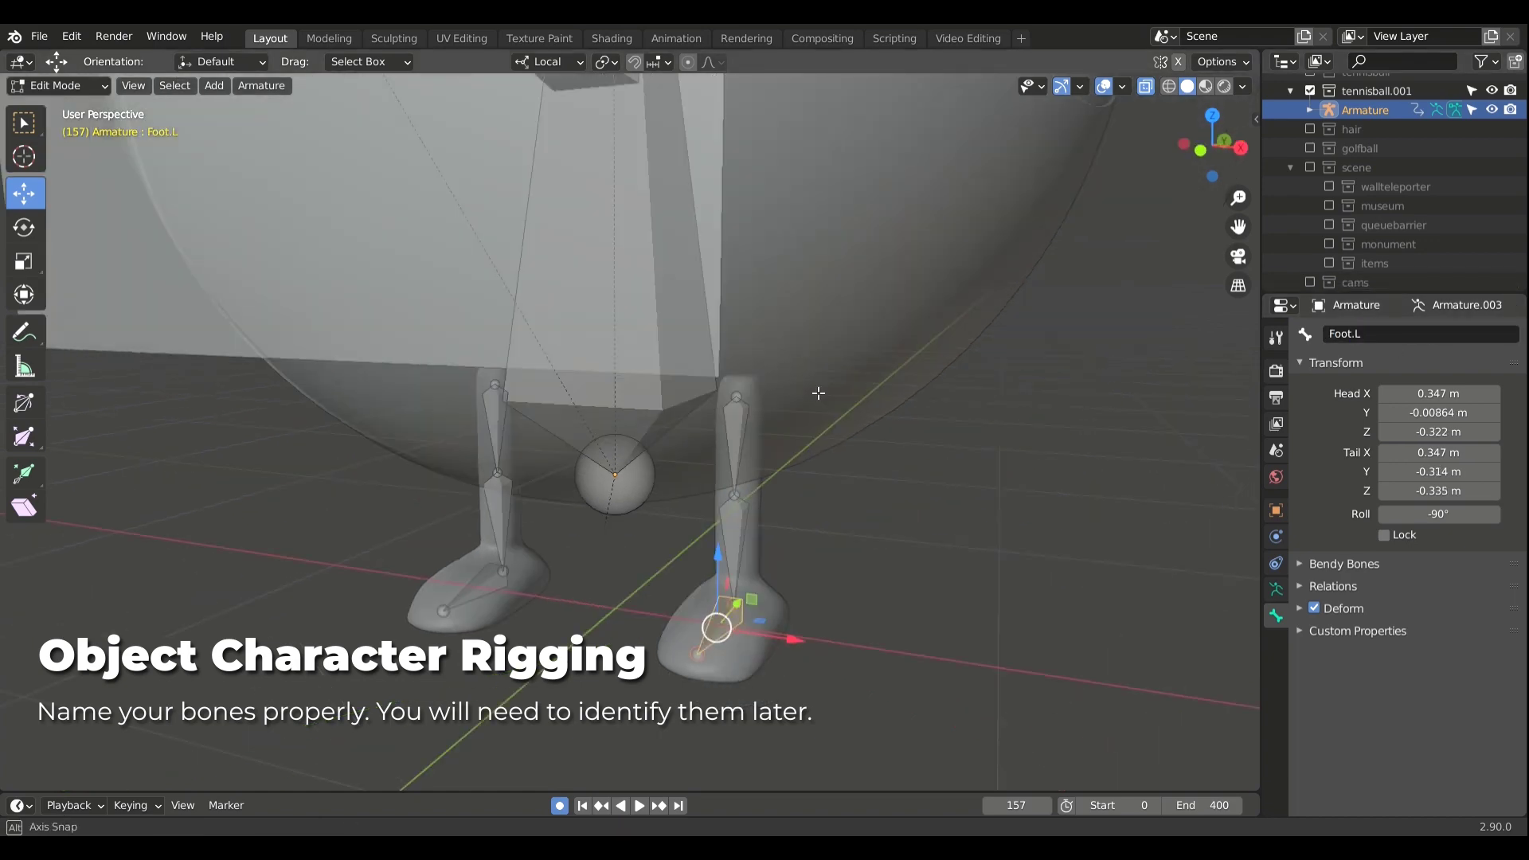
# Step: Rename the other leg's bones Upperleg.R, Lowerleg.R and Foot.R
pyautogui.moveTo(819, 393); pyautogui.dragTo(881, 406, button='middle')
pyautogui.click(537, 446)
pyautogui.click(1411, 343)
pyautogui.write('Upperleg.R')
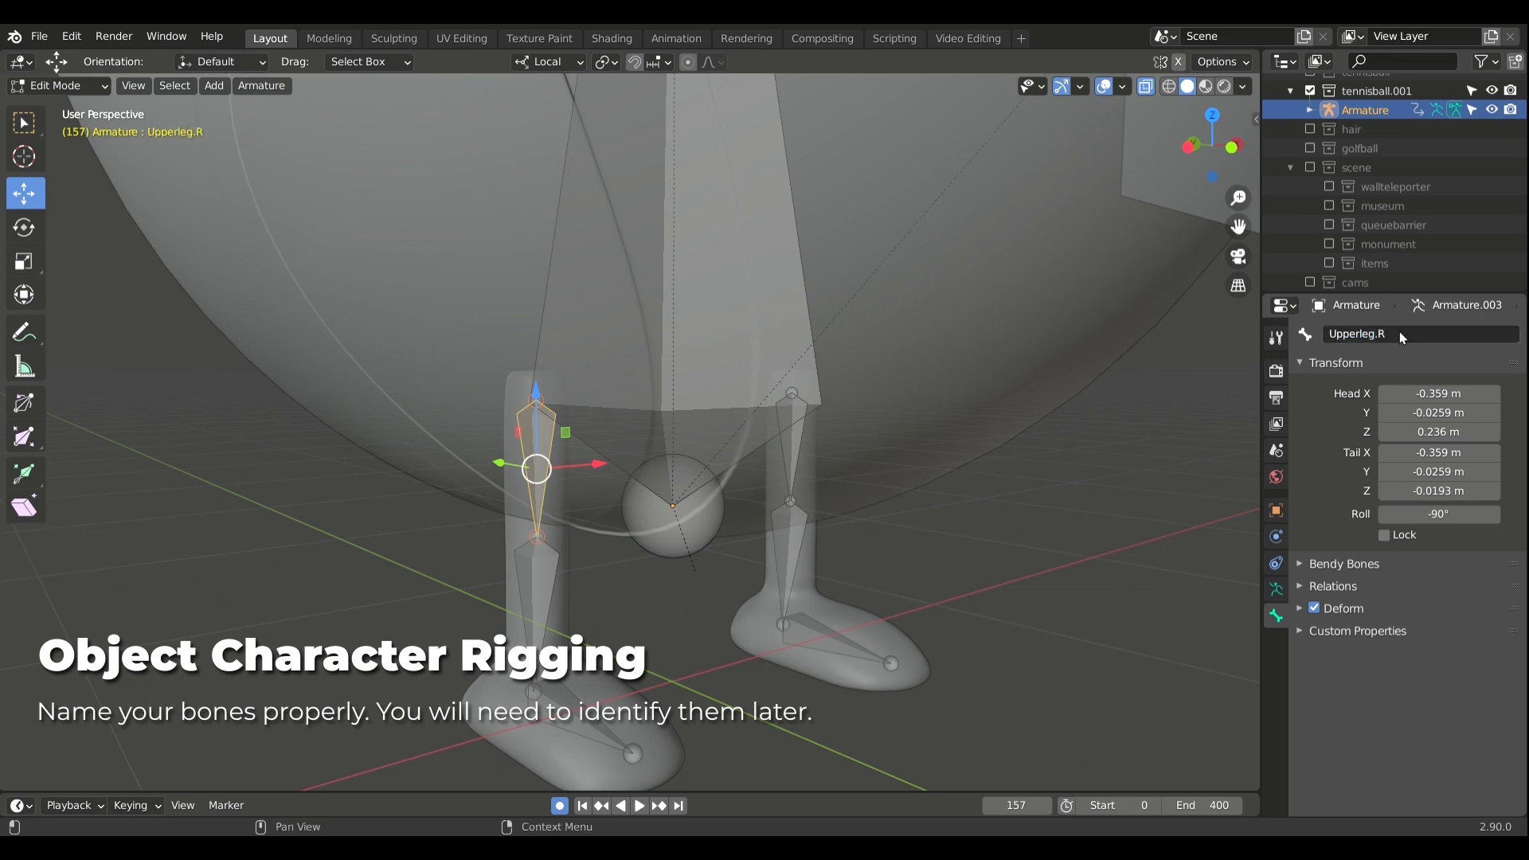
pyautogui.press(']')
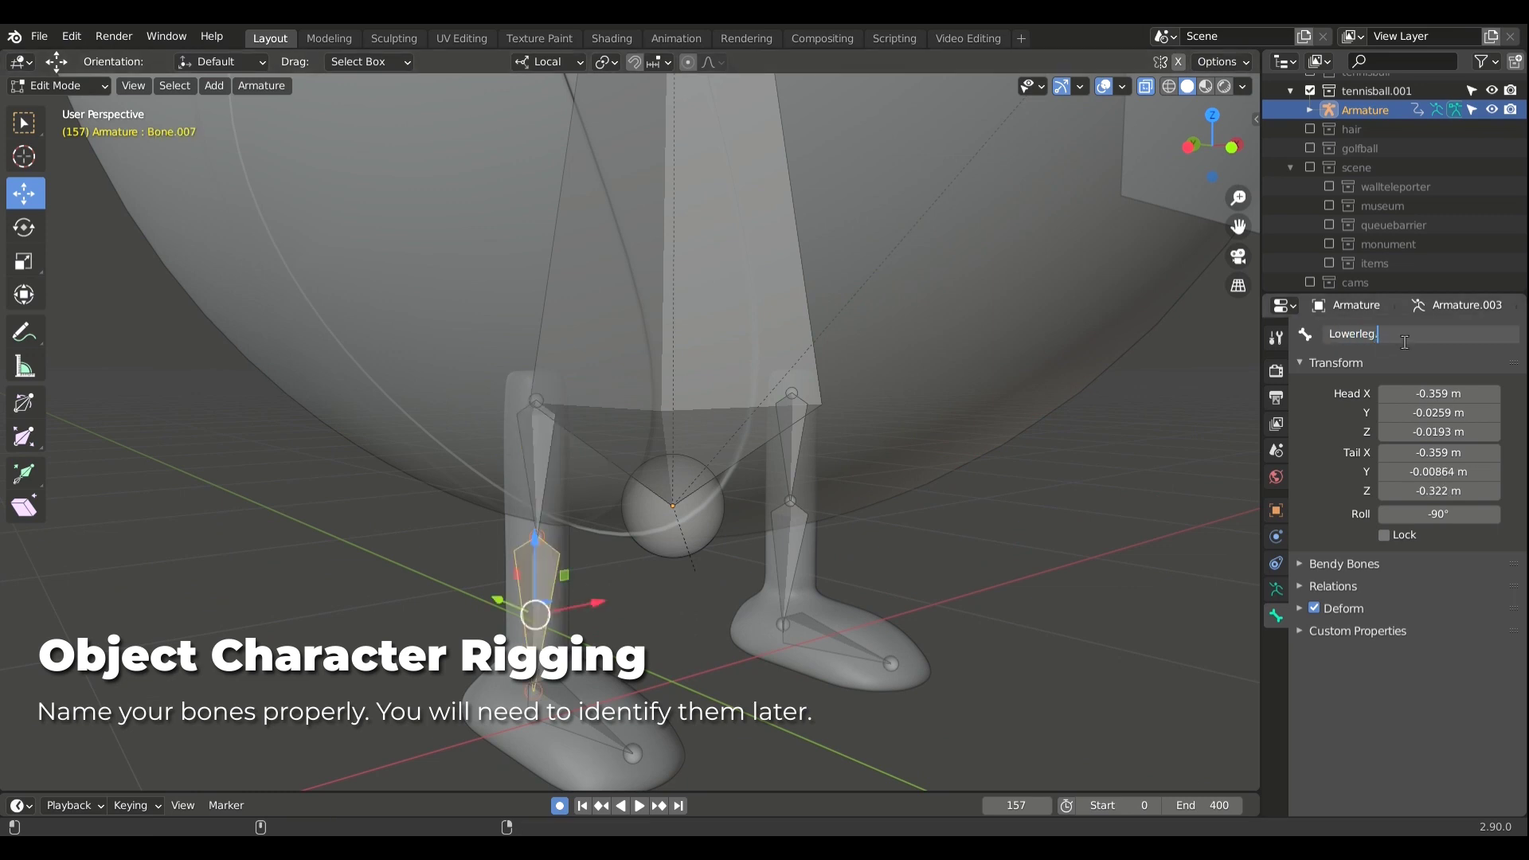
pyautogui.click(590, 737)
pyautogui.click(1420, 342)
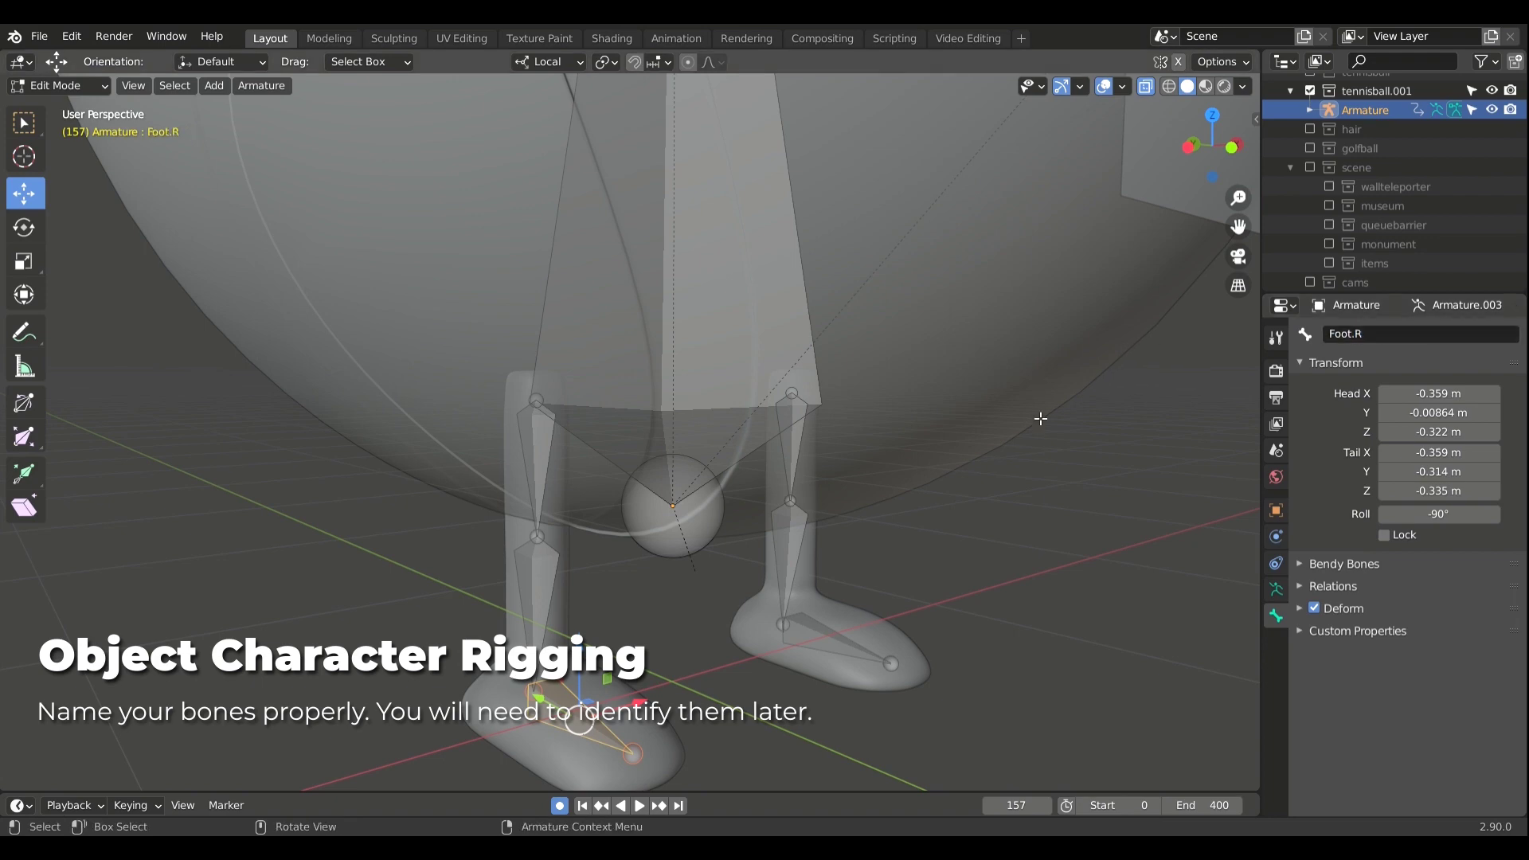
# Step: Put the tennis ball in Weight Paint mode with Body as the active vertex group
pyautogui.click(83, 106)
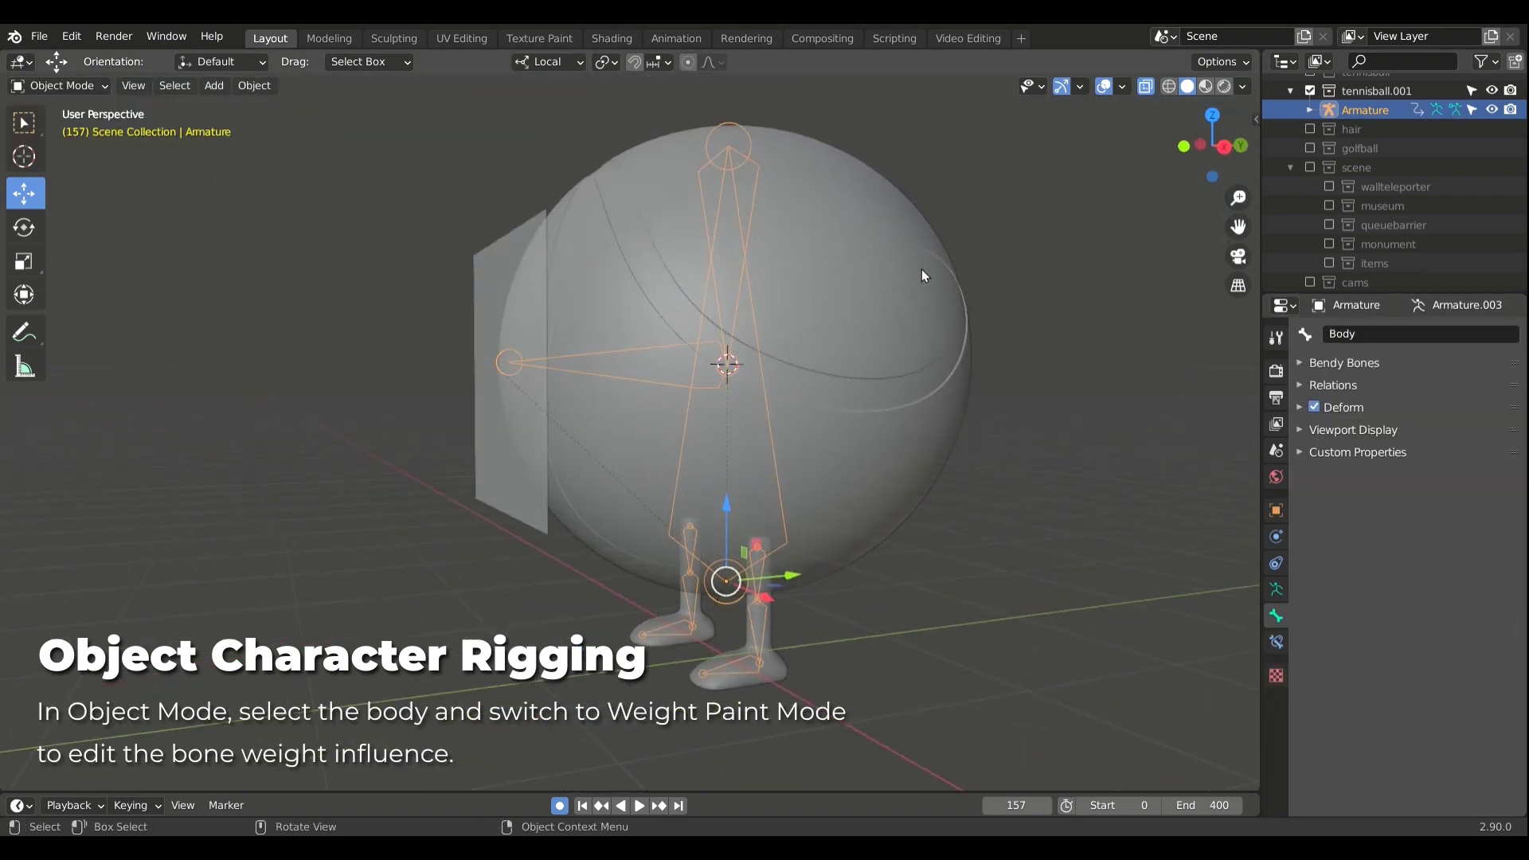
pyautogui.click(920, 270)
pyautogui.click(77, 89)
pyautogui.click(66, 189)
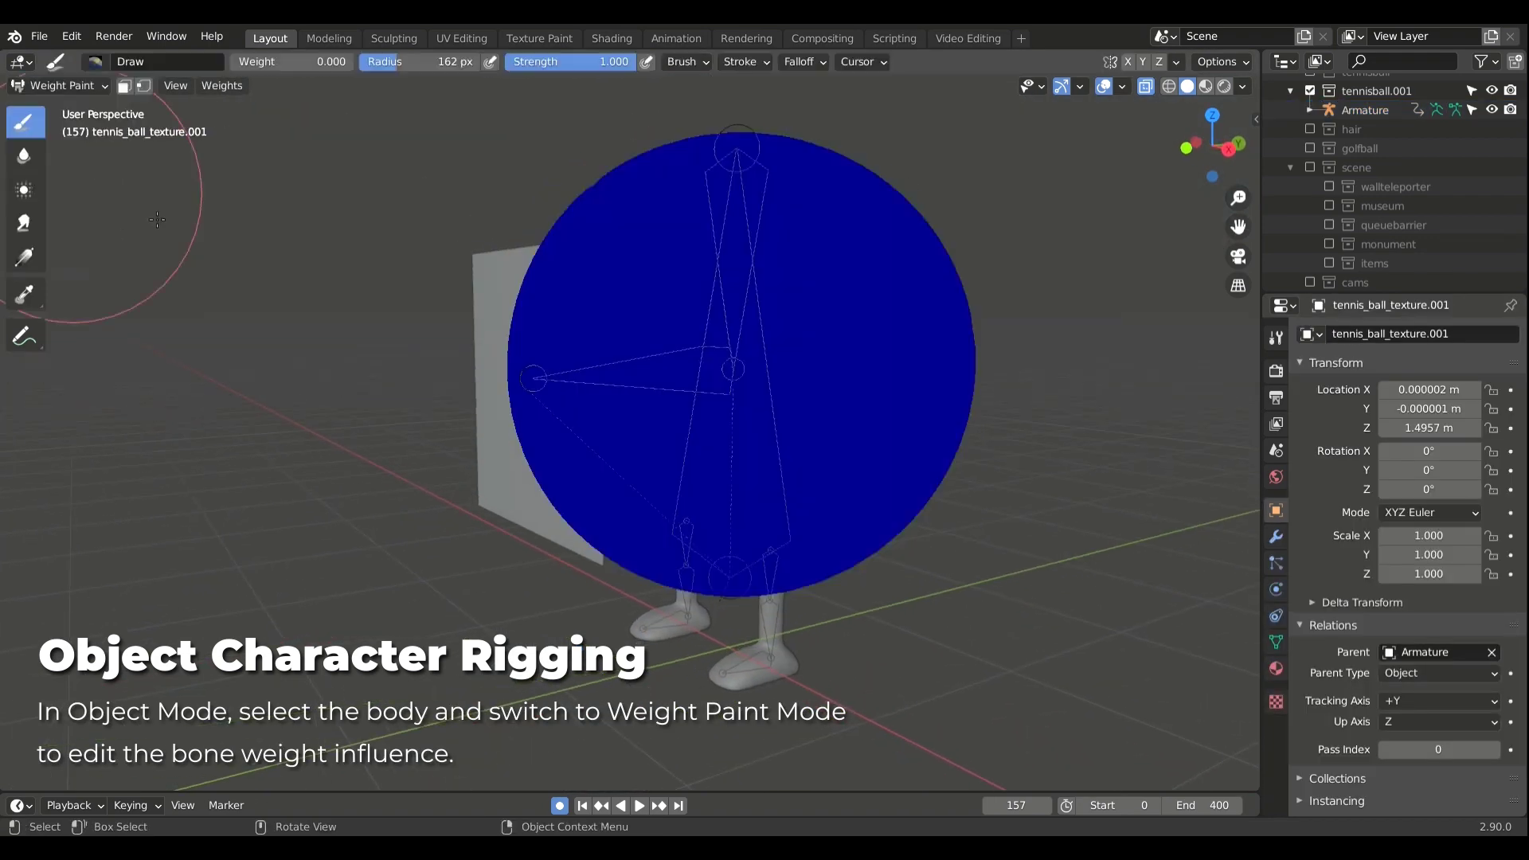
pyautogui.click(1275, 641)
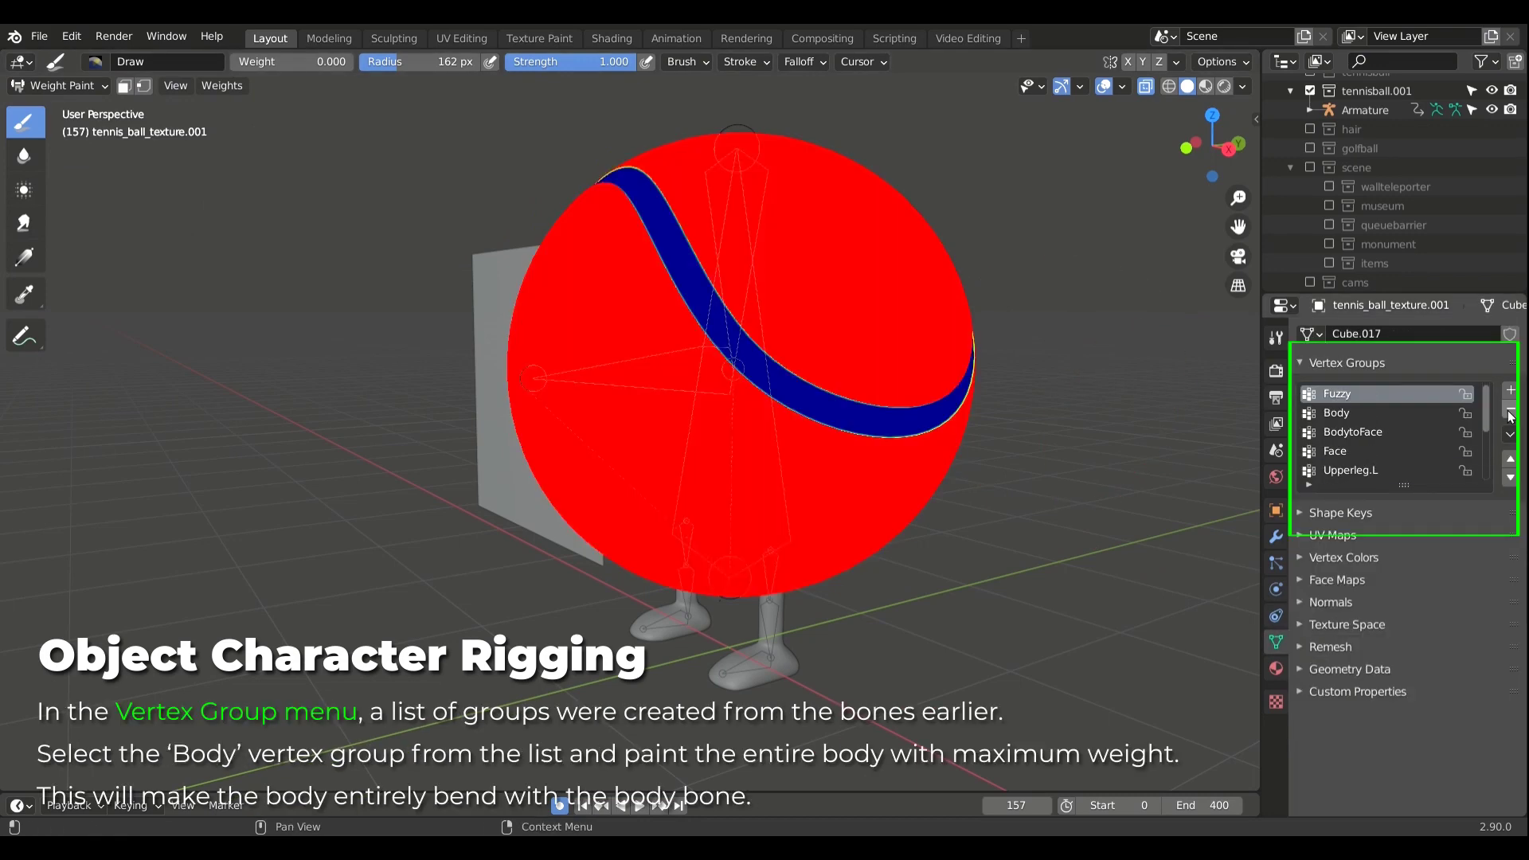
pyautogui.click(1336, 413)
# Step: Paint the whole ball red at weight 1.0, then zero the BodytoFace weights
pyautogui.moveTo(796, 398); pyautogui.dragTo(335, 382, button='middle')
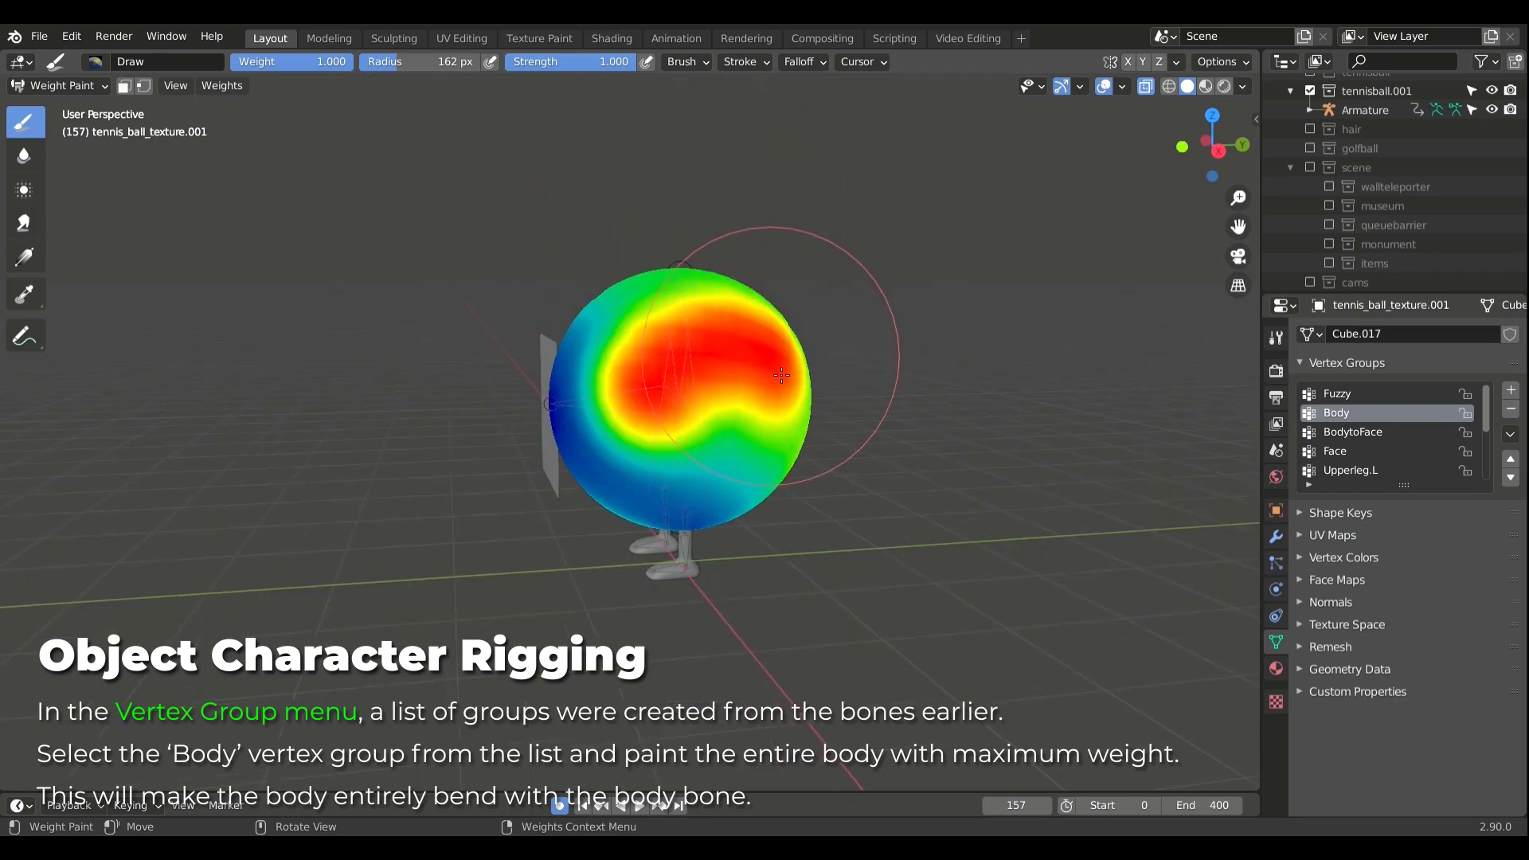
pyautogui.moveTo(691, 406); pyautogui.dragTo(841, 311, button='middle')
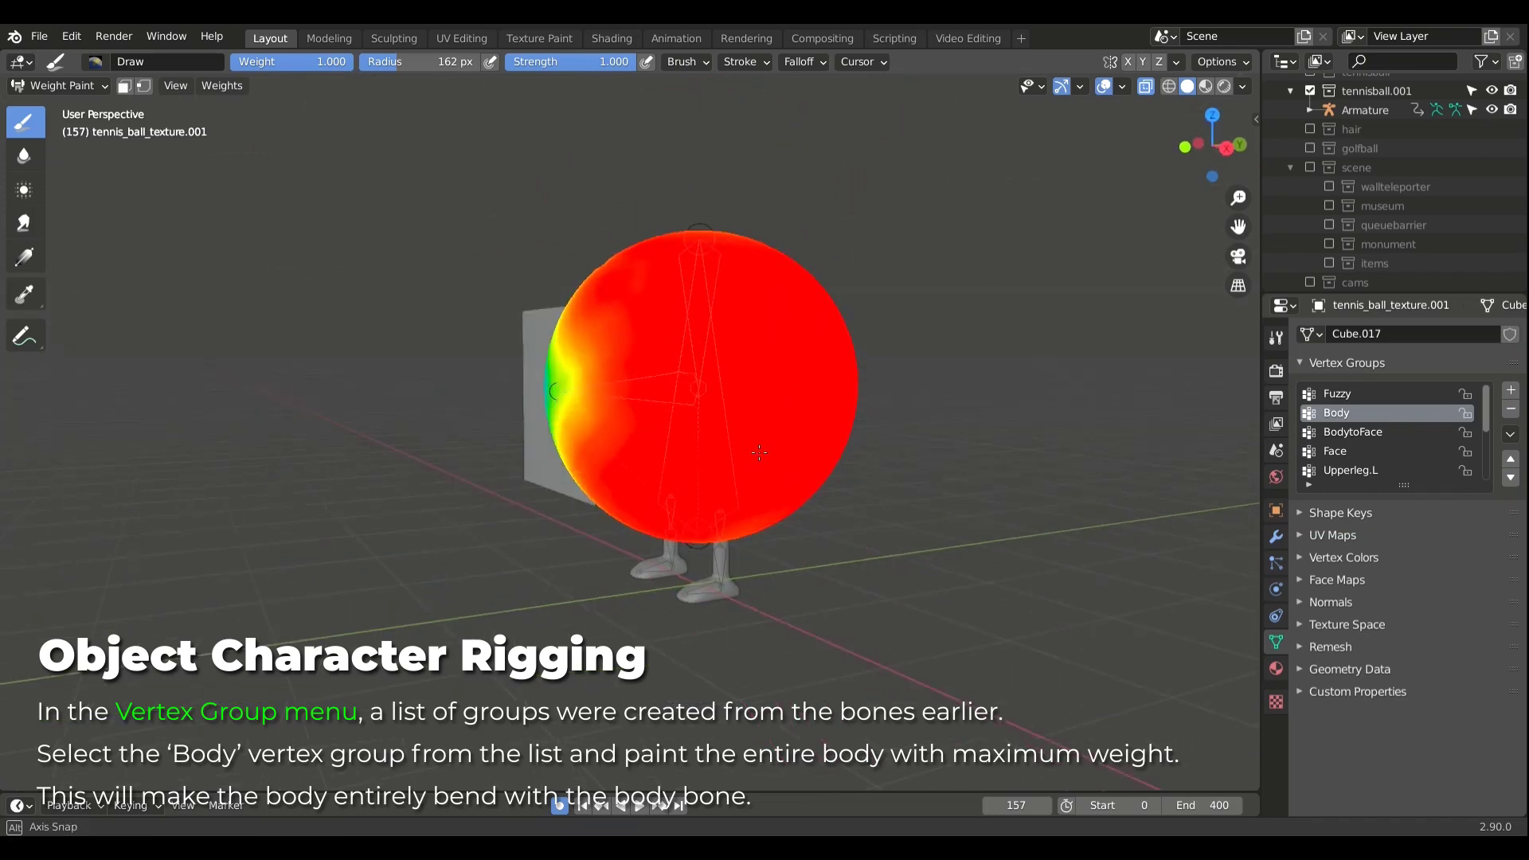
pyautogui.moveTo(517, 334); pyautogui.dragTo(605, 446)
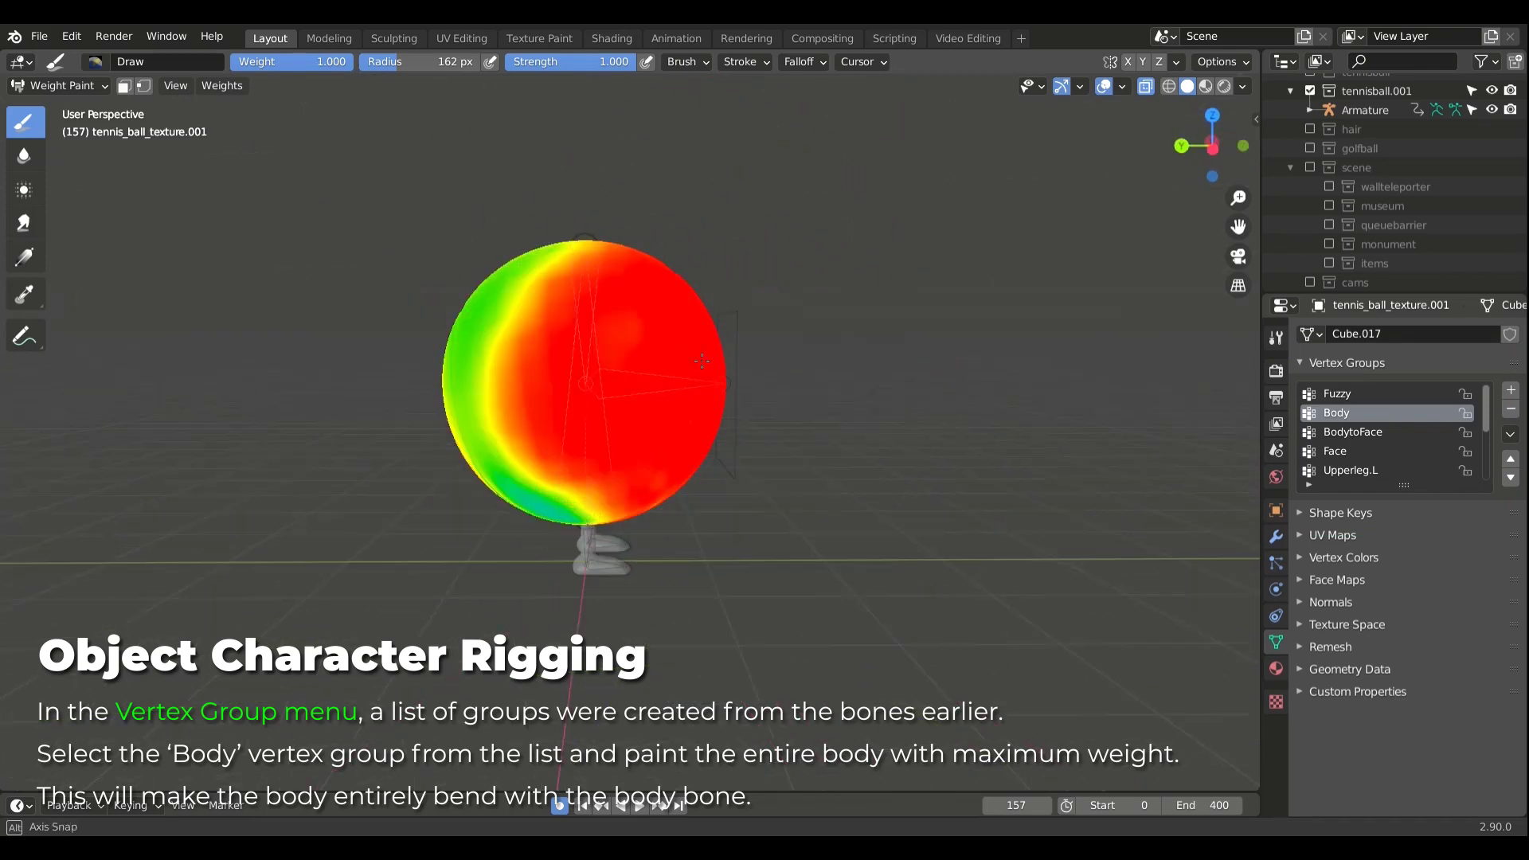
pyautogui.moveTo(605, 446); pyautogui.dragTo(557, 382, button='middle')
pyautogui.moveTo(494, 399)
pyautogui.mouseDown()
pyautogui.moveTo(476, 456)
pyautogui.moveTo(557, 358)
pyautogui.mouseUp()
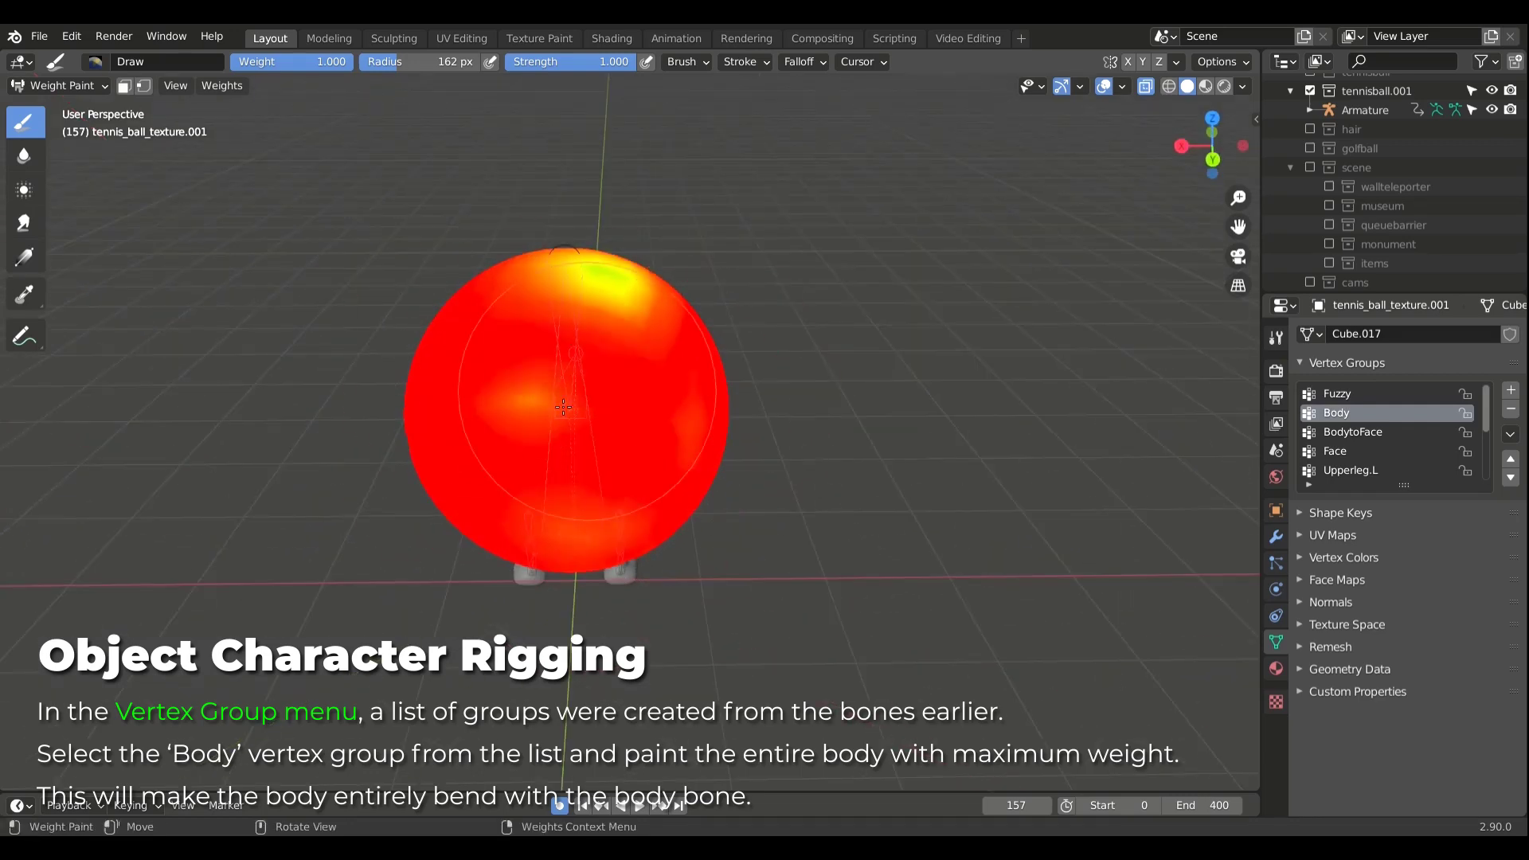
pyautogui.moveTo(558, 358)
pyautogui.mouseDown(button='middle')
pyautogui.moveTo(763, 443)
pyautogui.moveTo(806, 256)
pyautogui.mouseUp(button='middle')
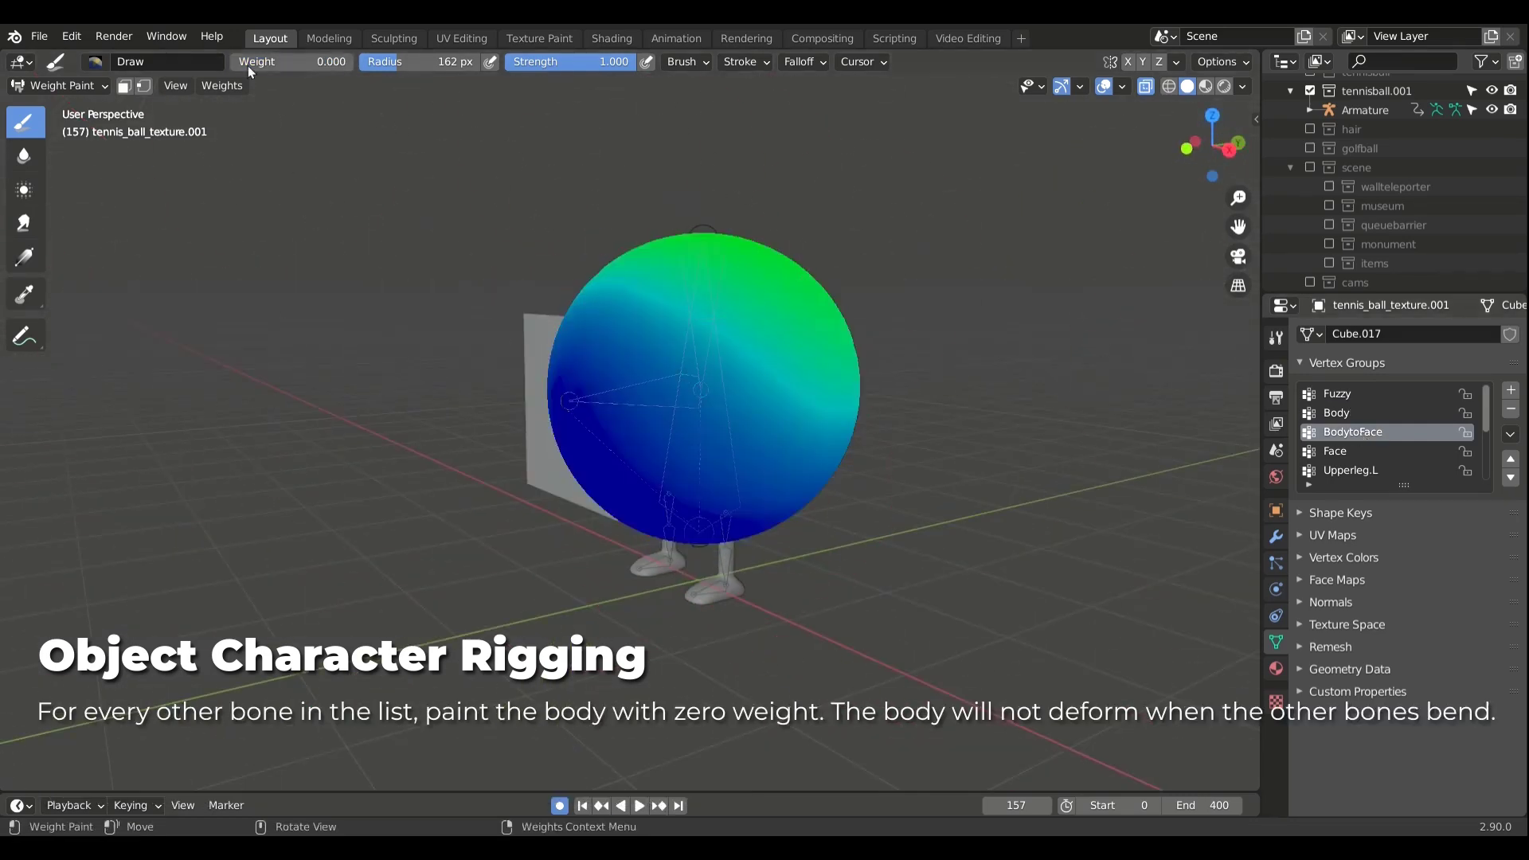
pyautogui.moveTo(494, 383); pyautogui.dragTo(629, 645)
# Step: Paint the ball to zero weight in the BodytoFace, Face and Upperleg.L groups
pyautogui.moveTo(629, 558); pyautogui.dragTo(629, 411)
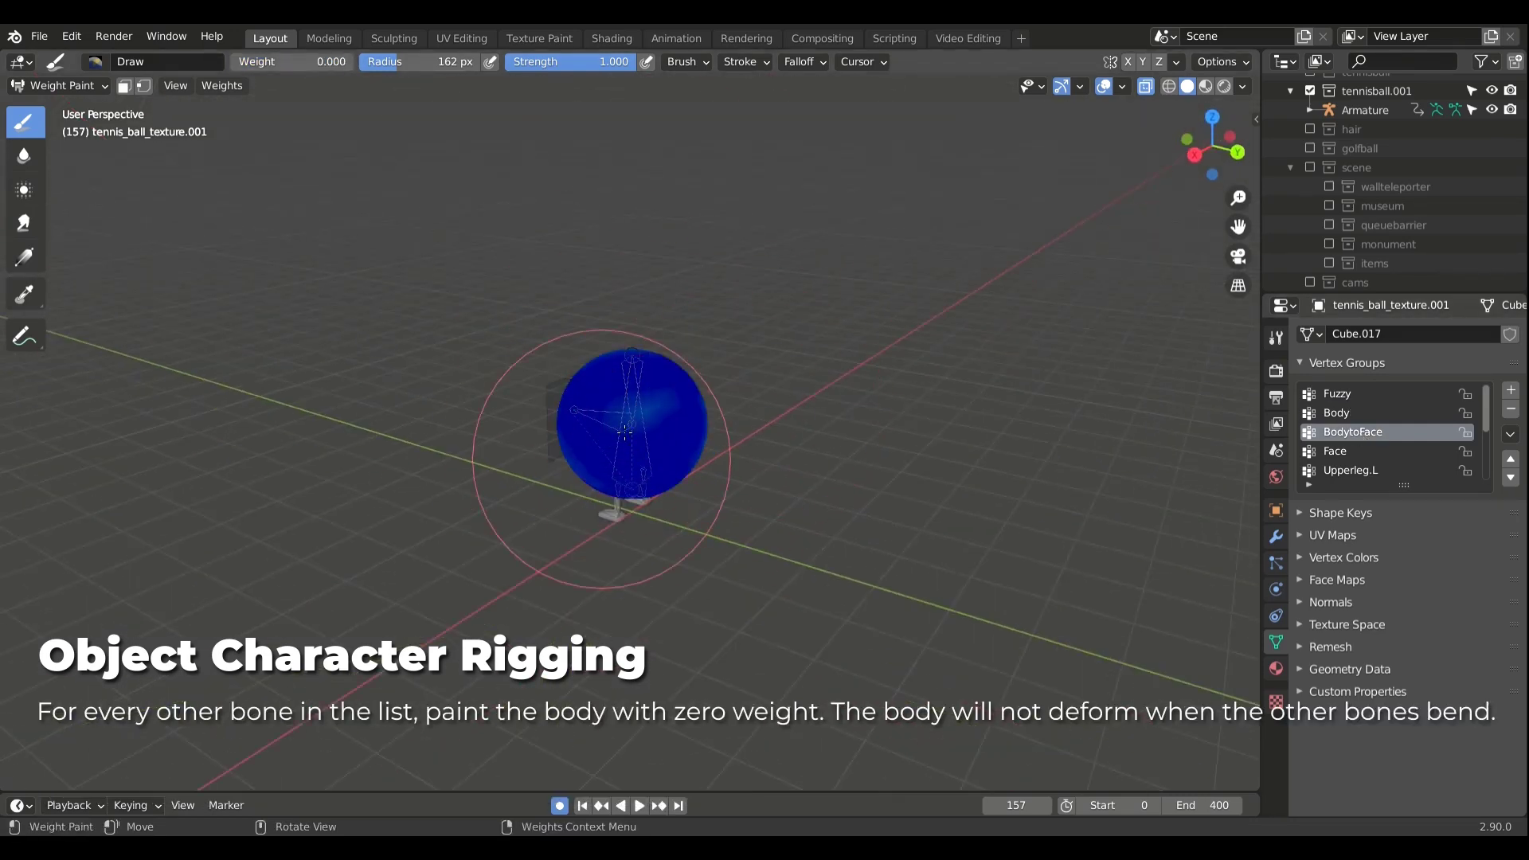
pyautogui.moveTo(629, 410)
pyautogui.mouseDown(button='middle')
pyautogui.moveTo(605, 374)
pyautogui.moveTo(513, 379)
pyautogui.mouseUp(button='middle')
pyautogui.moveTo(784, 383); pyautogui.dragTo(394, 508, button='middle')
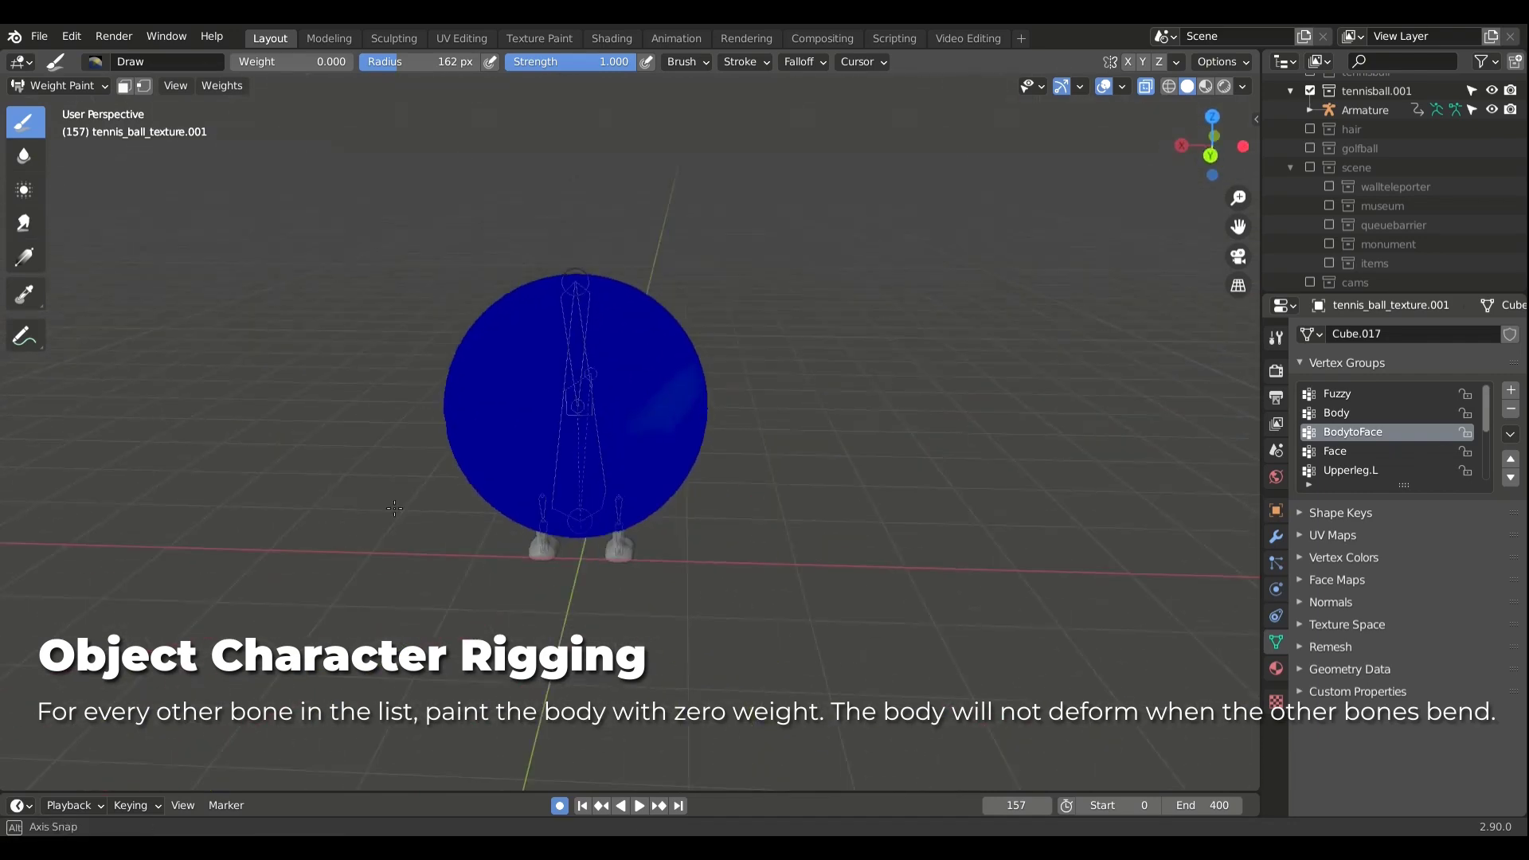
pyautogui.click(1338, 452)
pyautogui.moveTo(1035, 438); pyautogui.dragTo(928, 433, button='middle')
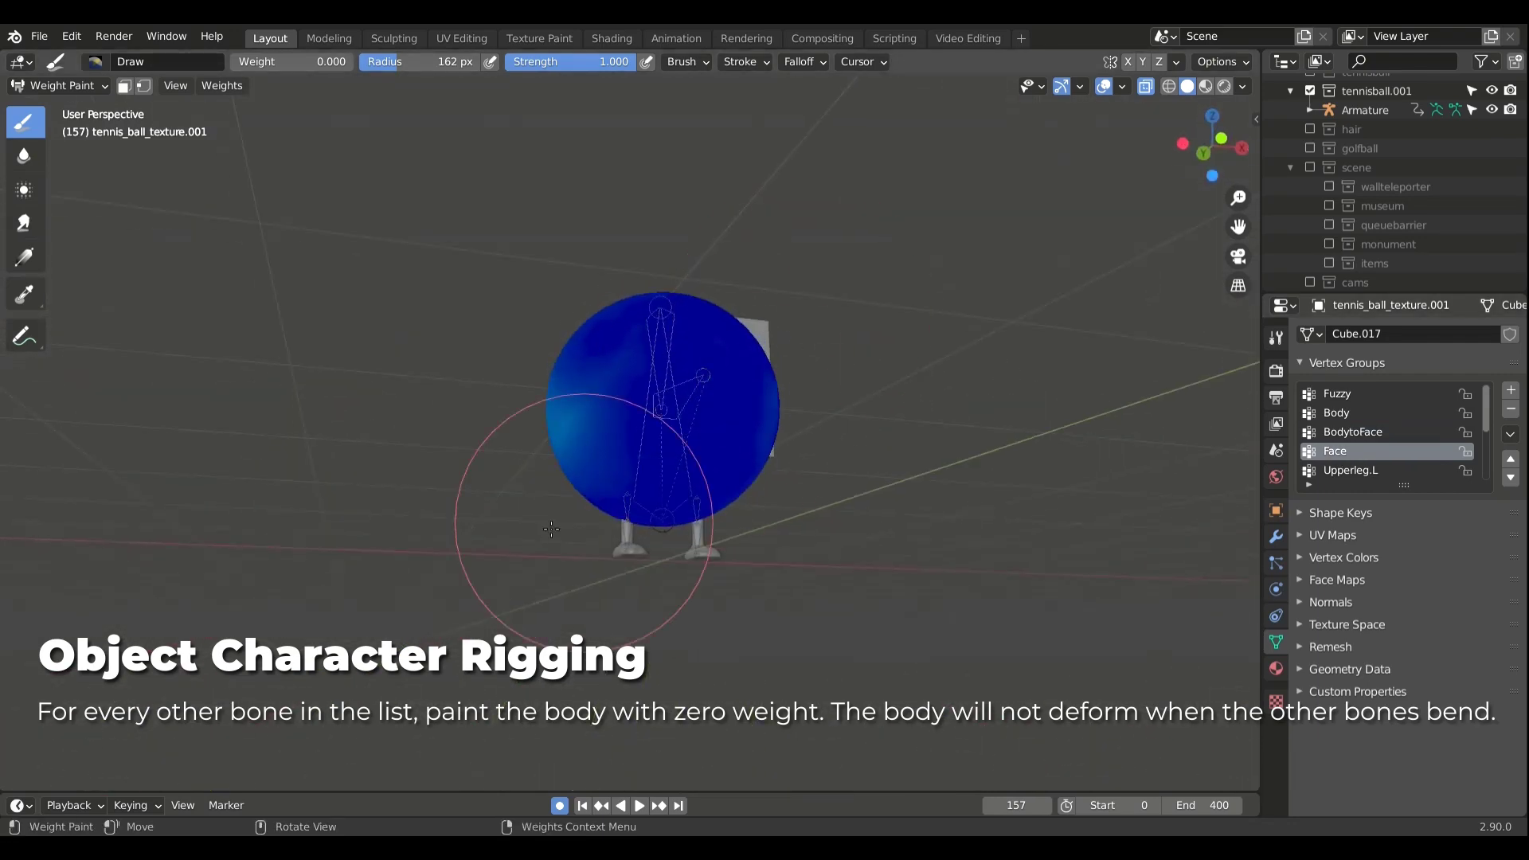
pyautogui.moveTo(551, 530); pyautogui.dragTo(416, 364, button='middle')
pyautogui.click(1351, 470)
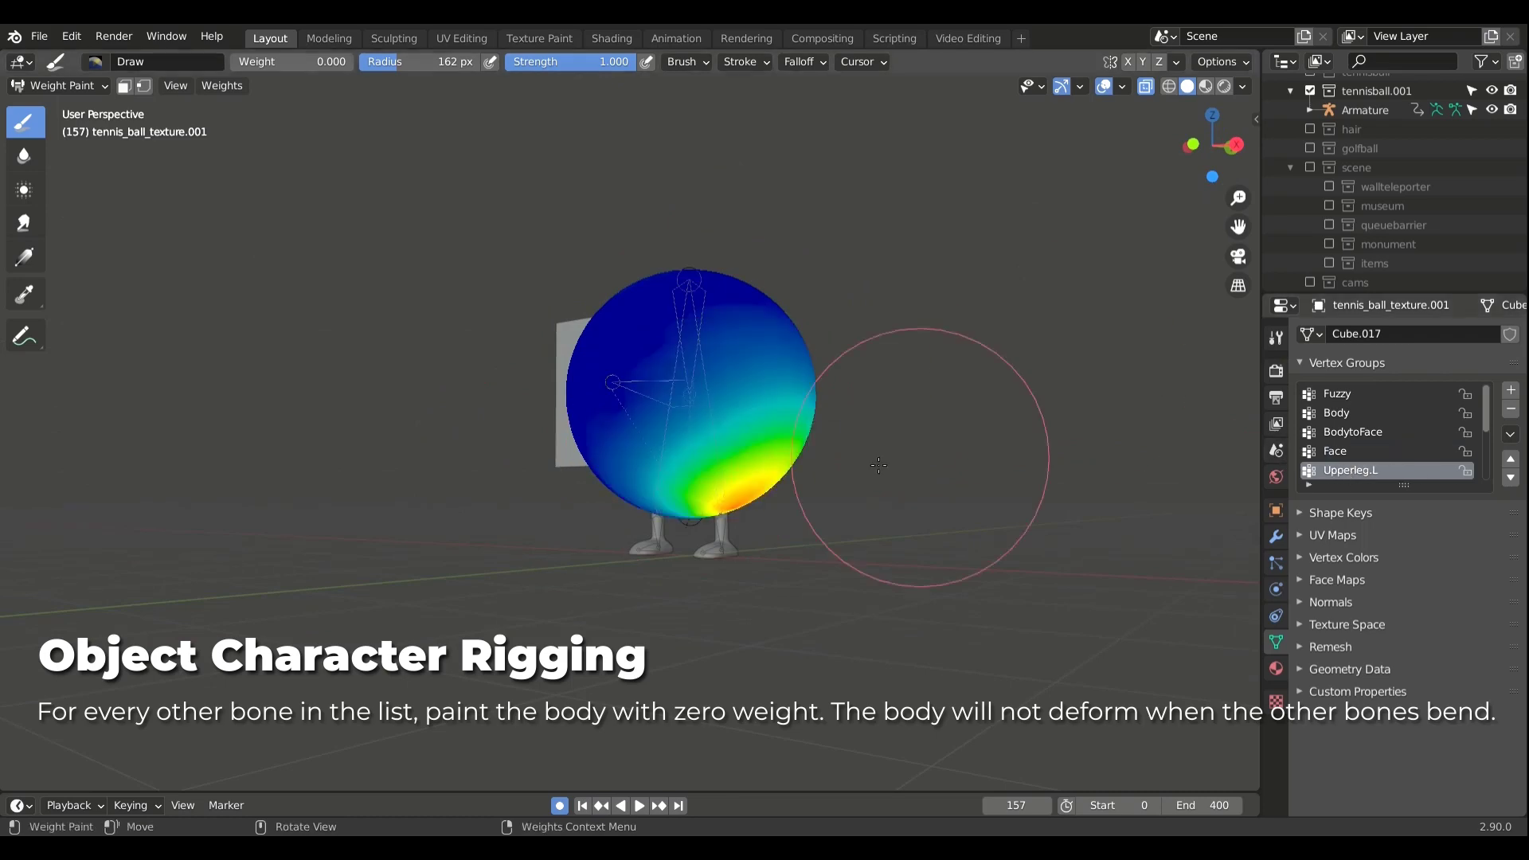
pyautogui.moveTo(717, 478); pyautogui.dragTo(648, 494)
pyautogui.moveTo(649, 477); pyautogui.dragTo(958, 321, button='middle')
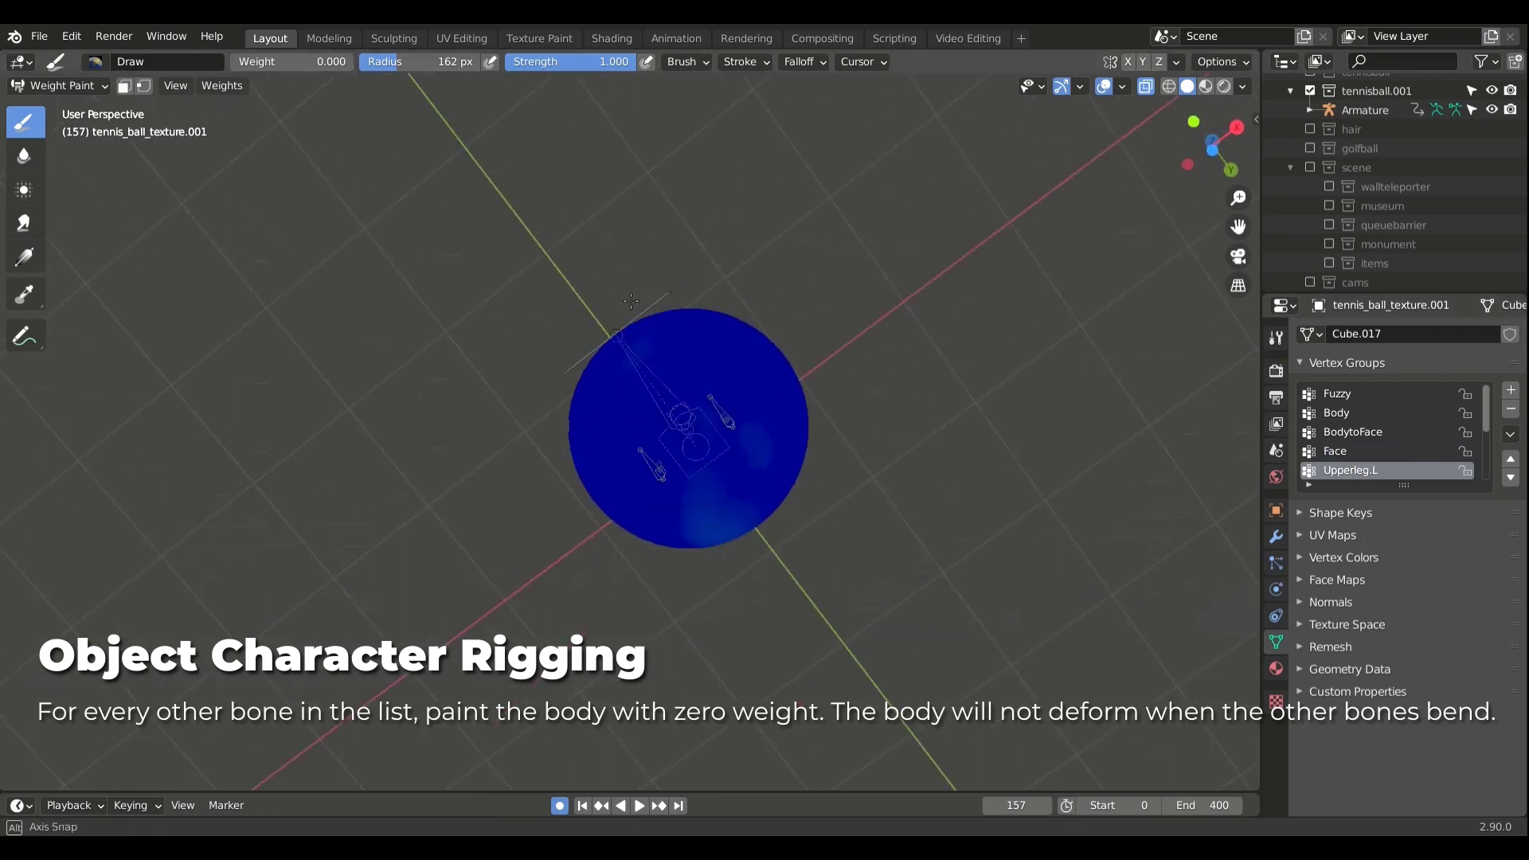
# Step: Zero the ball's weights in the remaining leg and foot groups through Foot.R
pyautogui.moveTo(802, 411); pyautogui.dragTo(876, 302, button='middle')
pyautogui.keyDown('ctrl'); pyautogui.scroll(-3, 1369, 454); pyautogui.keyUp('ctrl')
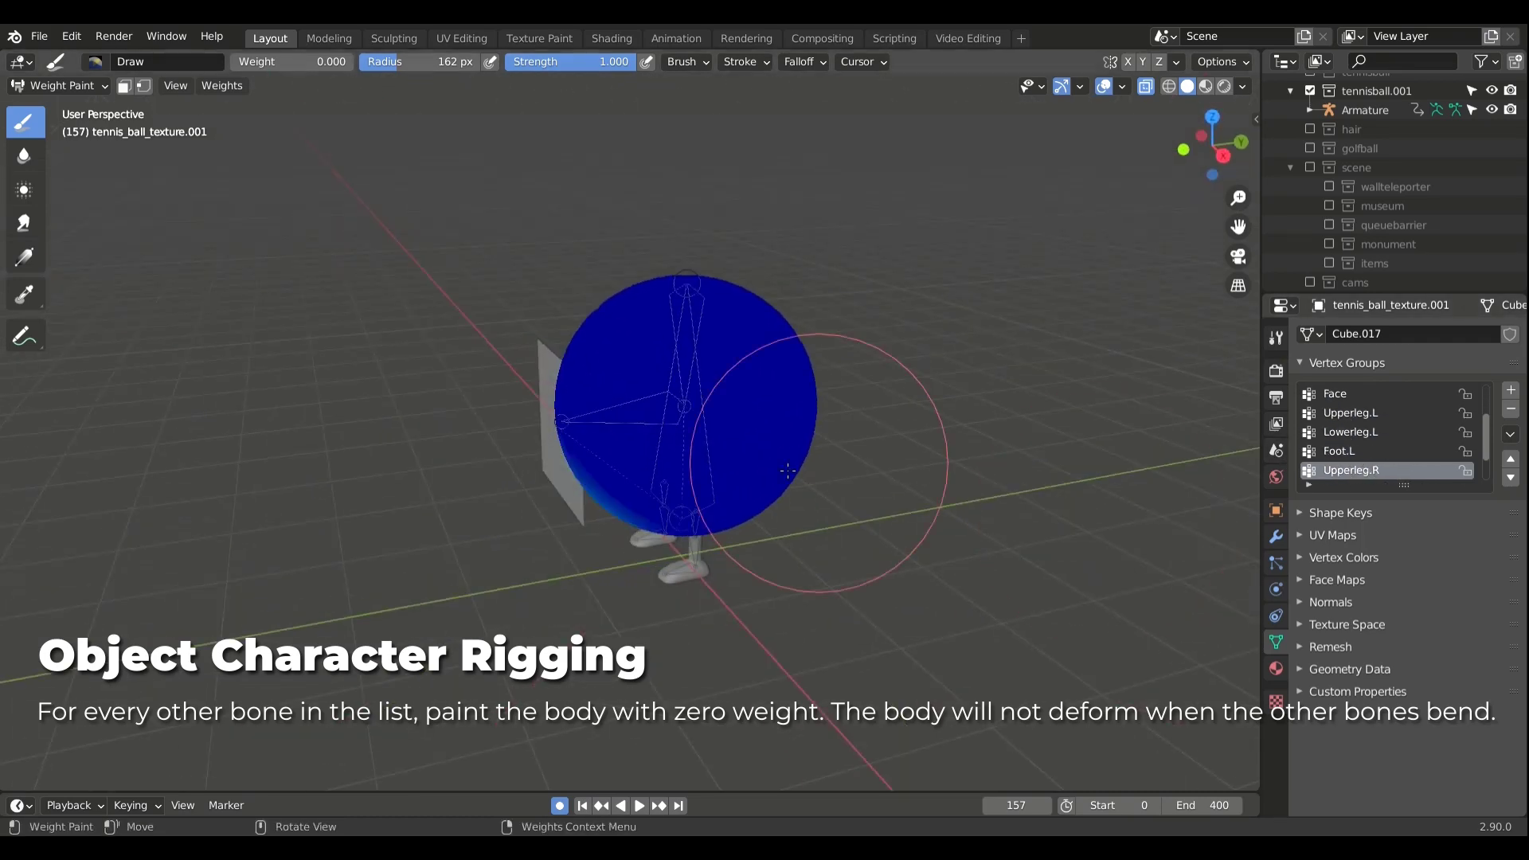
pyautogui.moveTo(846, 403); pyautogui.dragTo(655, 266, button='middle')
pyautogui.moveTo(655, 266); pyautogui.dragTo(648, 154)
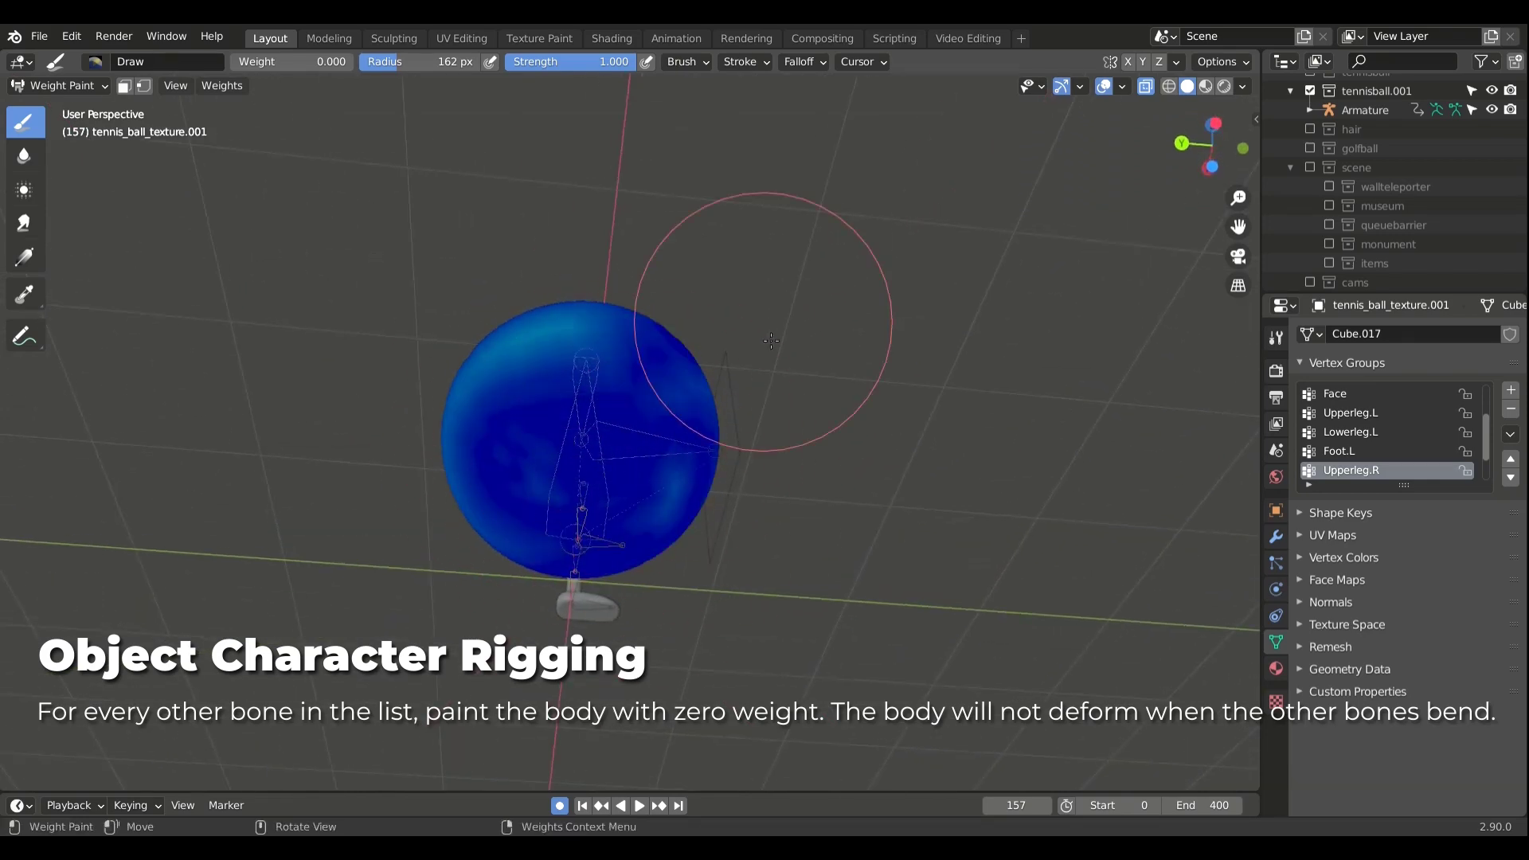
pyautogui.moveTo(631, 273); pyautogui.dragTo(705, 415, button='middle')
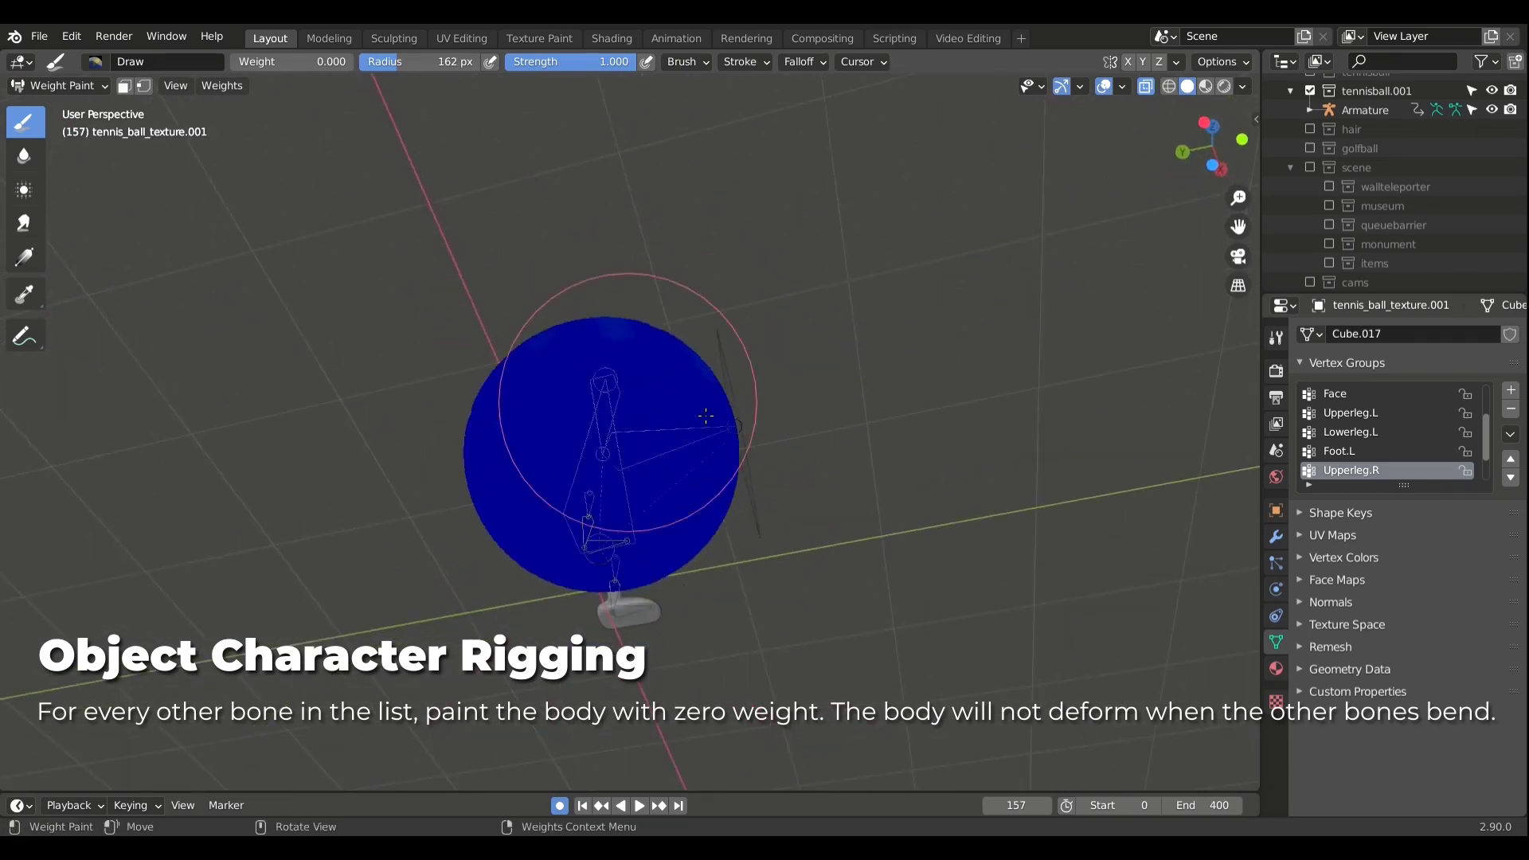
pyautogui.click(1360, 464)
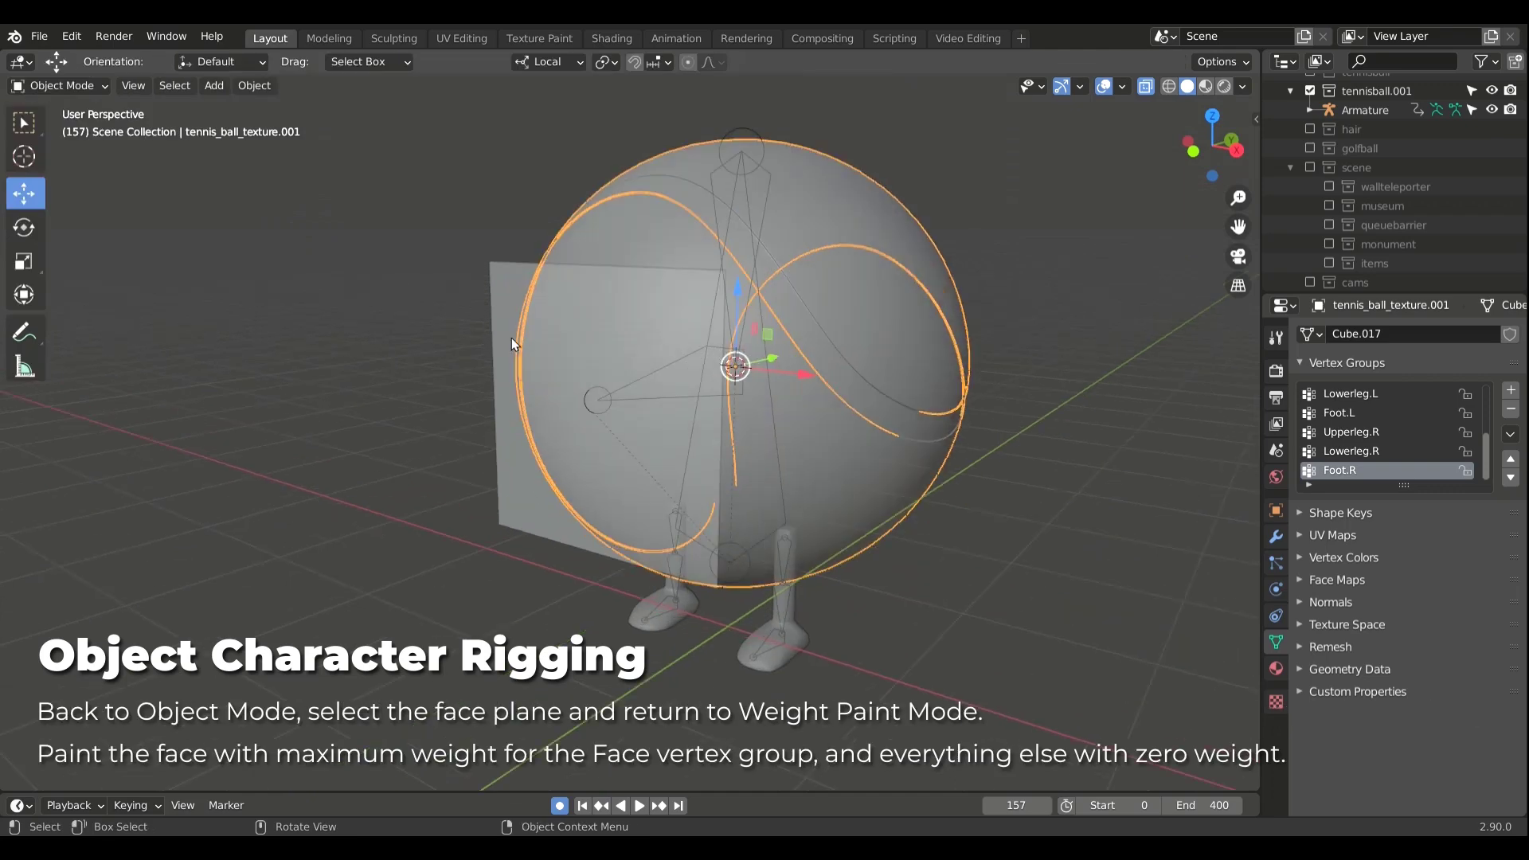
# Step: Select the face plane and put it into Edit Mode
pyautogui.click(511, 344)
pyautogui.click(58, 85)
pyautogui.click(58, 128)
# Step: From the front view, enter Weight Paint mode and paint the face plane to zero in the Body group
pyautogui.press('KP_1')
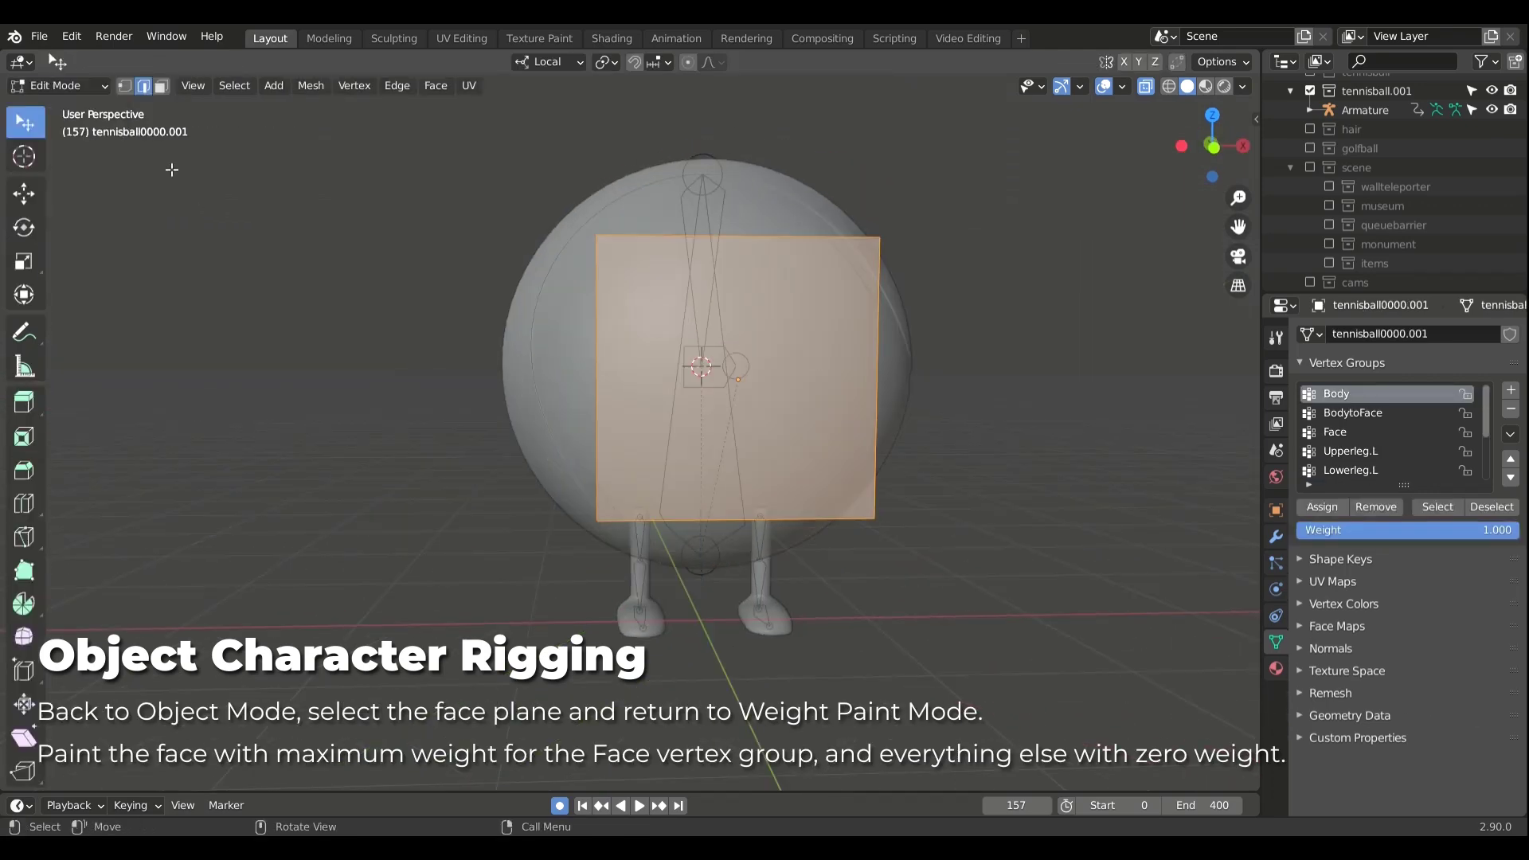
pyautogui.click(58, 85)
pyautogui.click(65, 189)
pyautogui.moveTo(990, 171); pyautogui.dragTo(436, 256, button='middle')
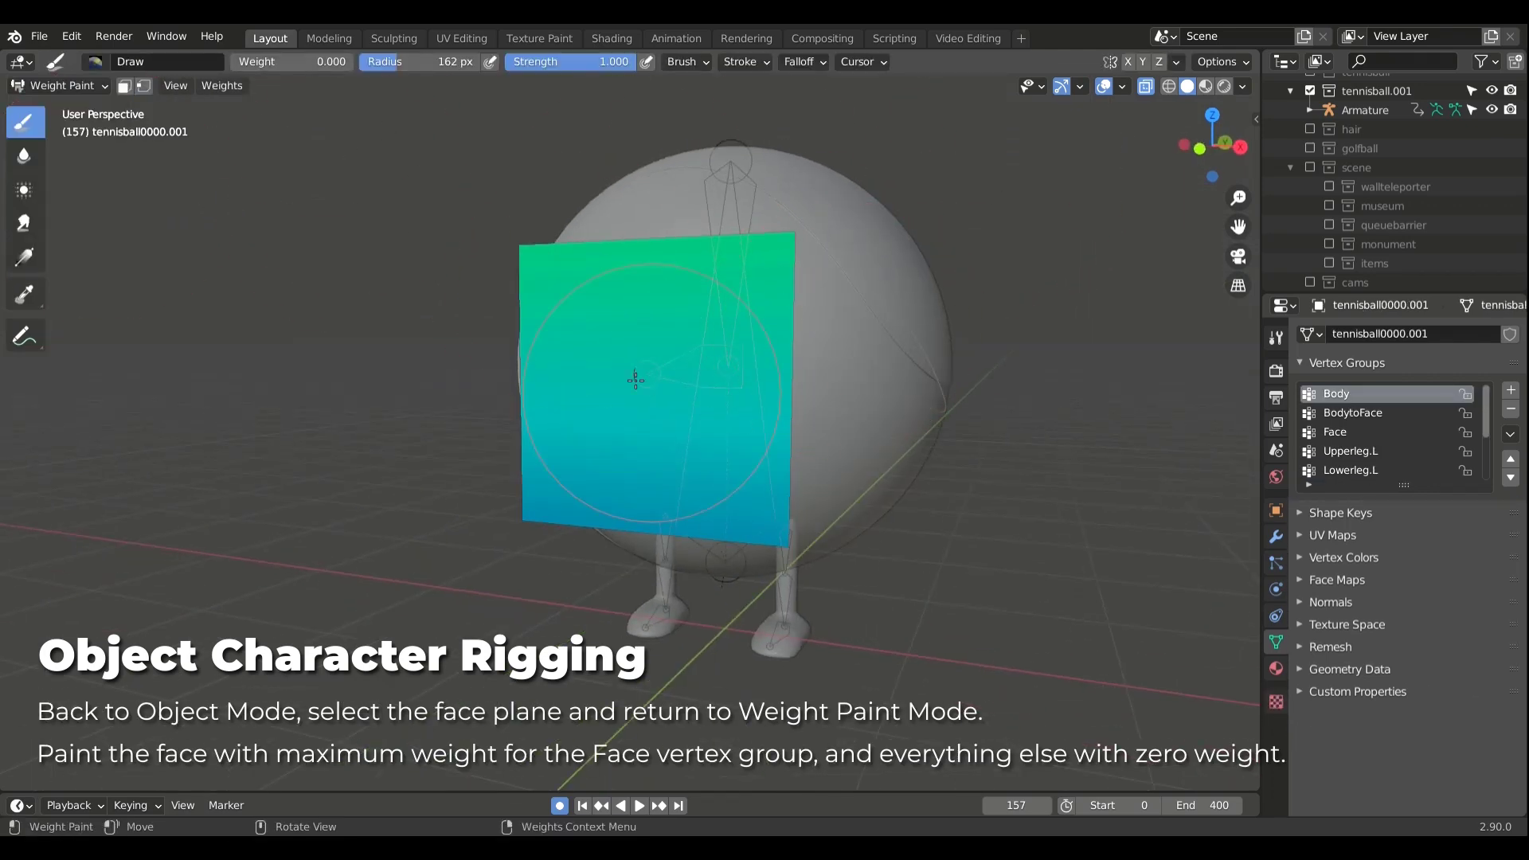
pyautogui.moveTo(636, 380); pyautogui.dragTo(777, 550)
pyautogui.moveTo(777, 550); pyautogui.dragTo(665, 300, button='middle')
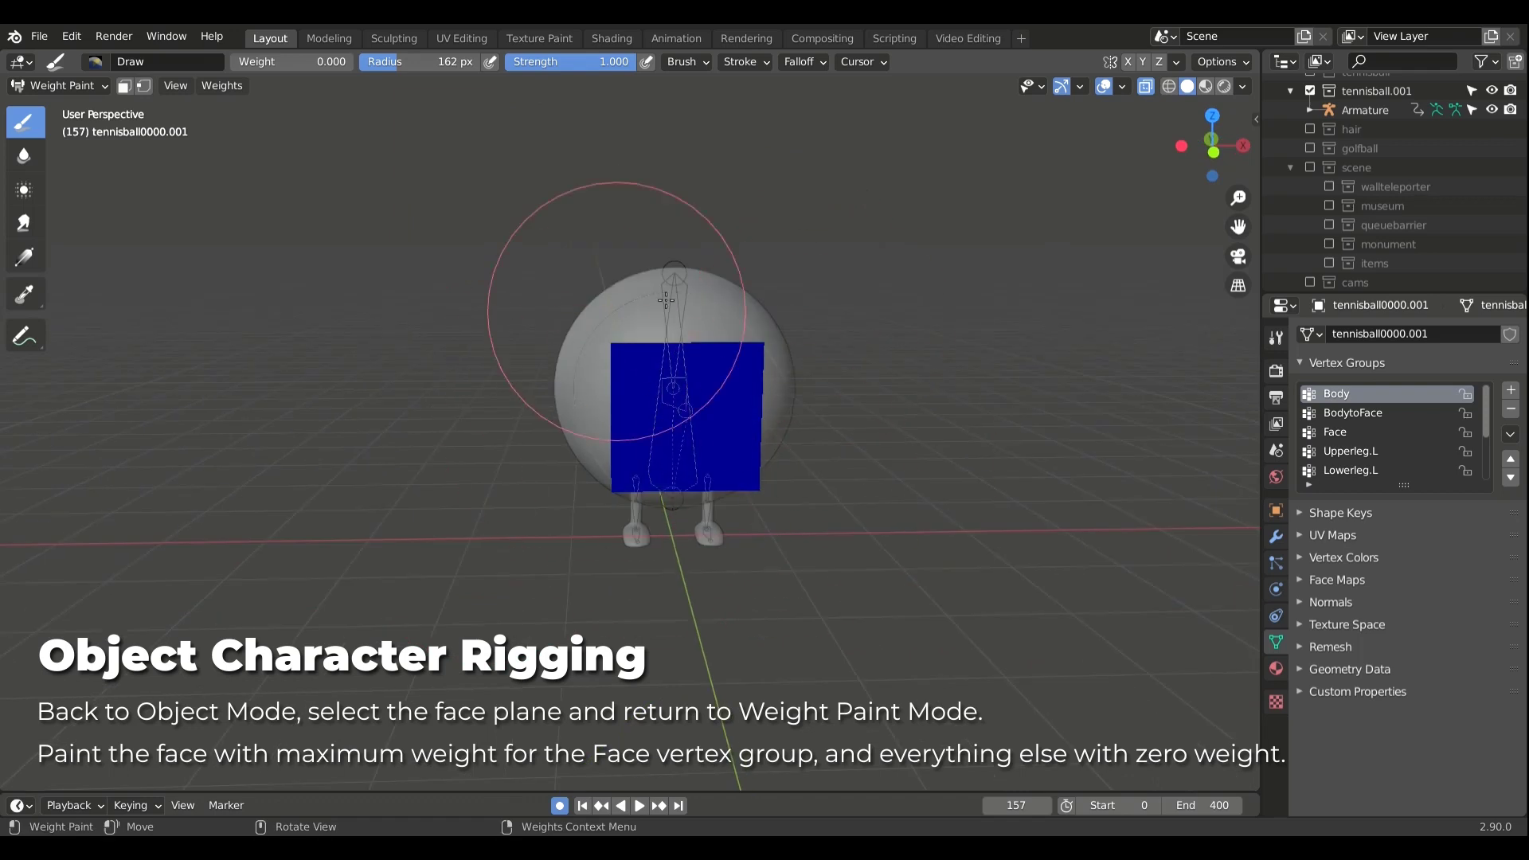
# Step: Paint the whole face plane at full weight 1.0 in the BodytoFace group
pyautogui.scroll(2, 666, 300)
pyautogui.click(1352, 413)
pyautogui.moveTo(666, 341)
pyautogui.mouseDown()
pyautogui.moveTo(905, 505)
pyautogui.moveTo(746, 264)
pyautogui.mouseUp()
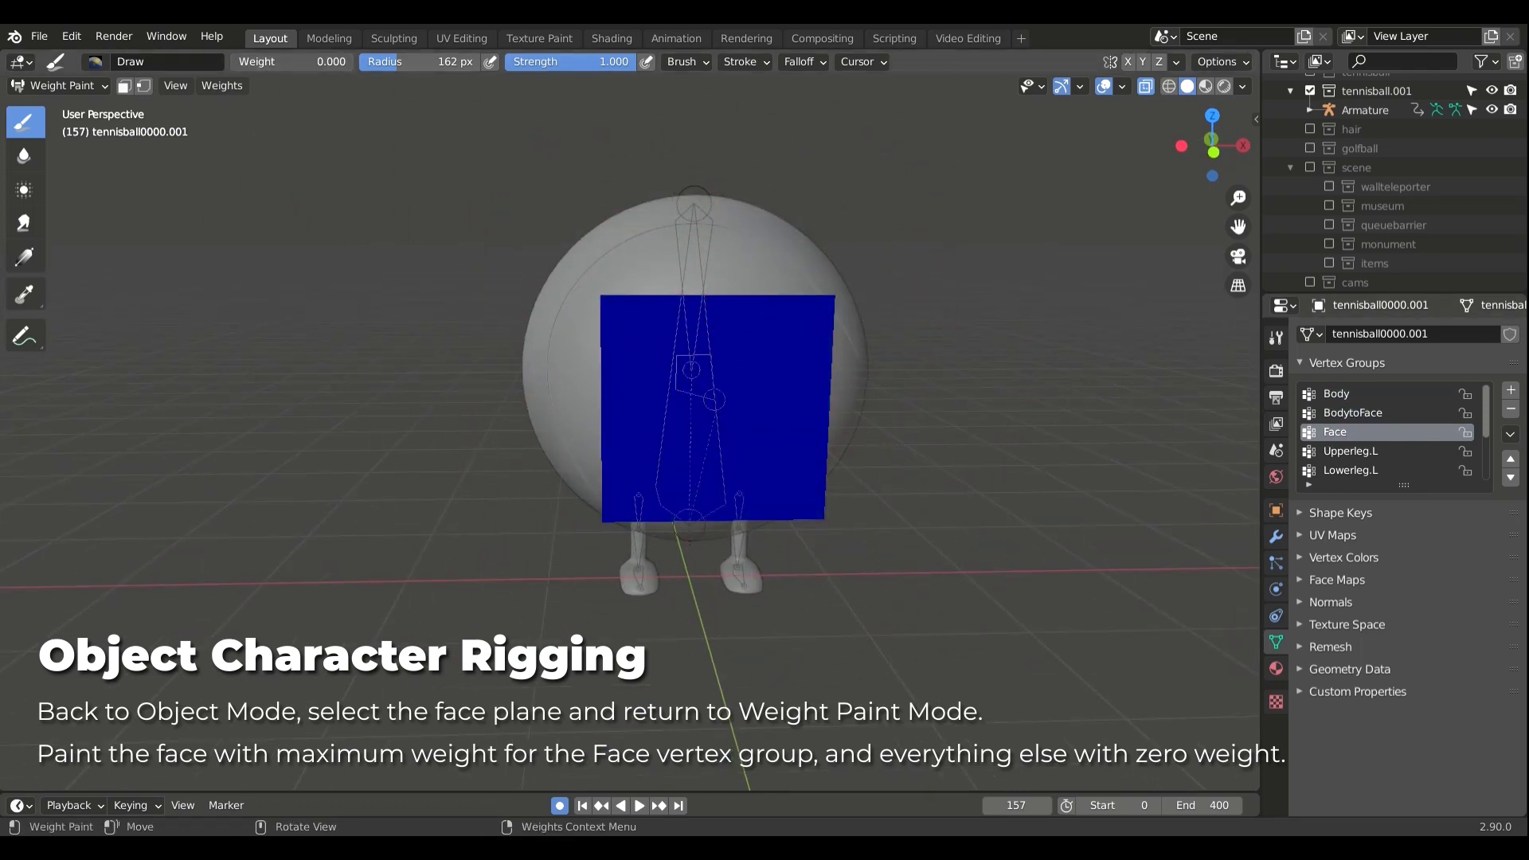
pyautogui.moveTo(637, 303); pyautogui.dragTo(838, 299)
pyautogui.moveTo(641, 527); pyautogui.dragTo(791, 305)
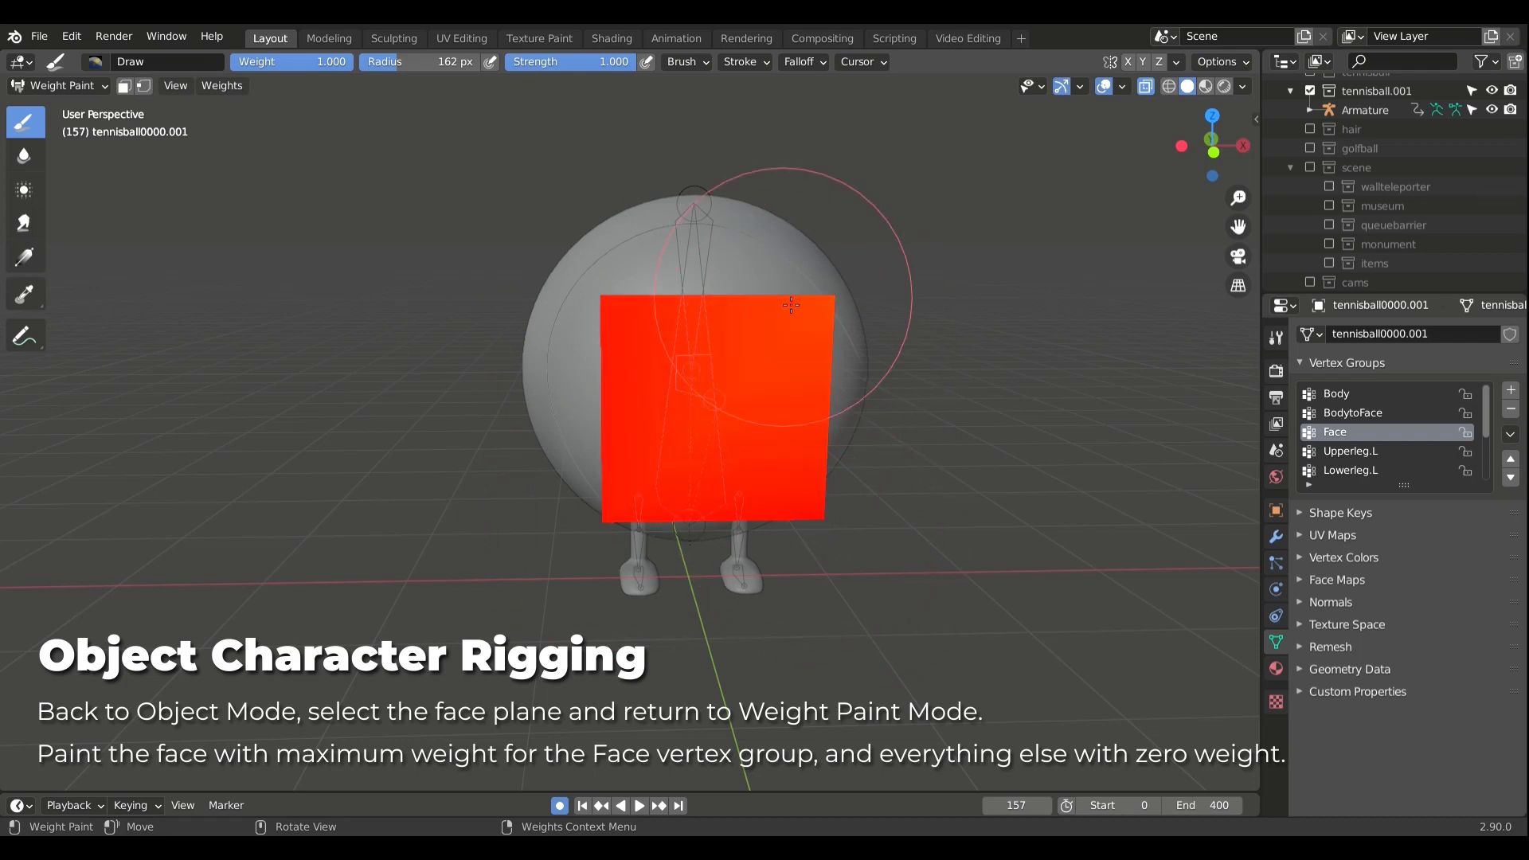
# Step: Clear the face plane's weight to zero in the Upperleg.L and Upperleg.R groups
pyautogui.click(1381, 452)
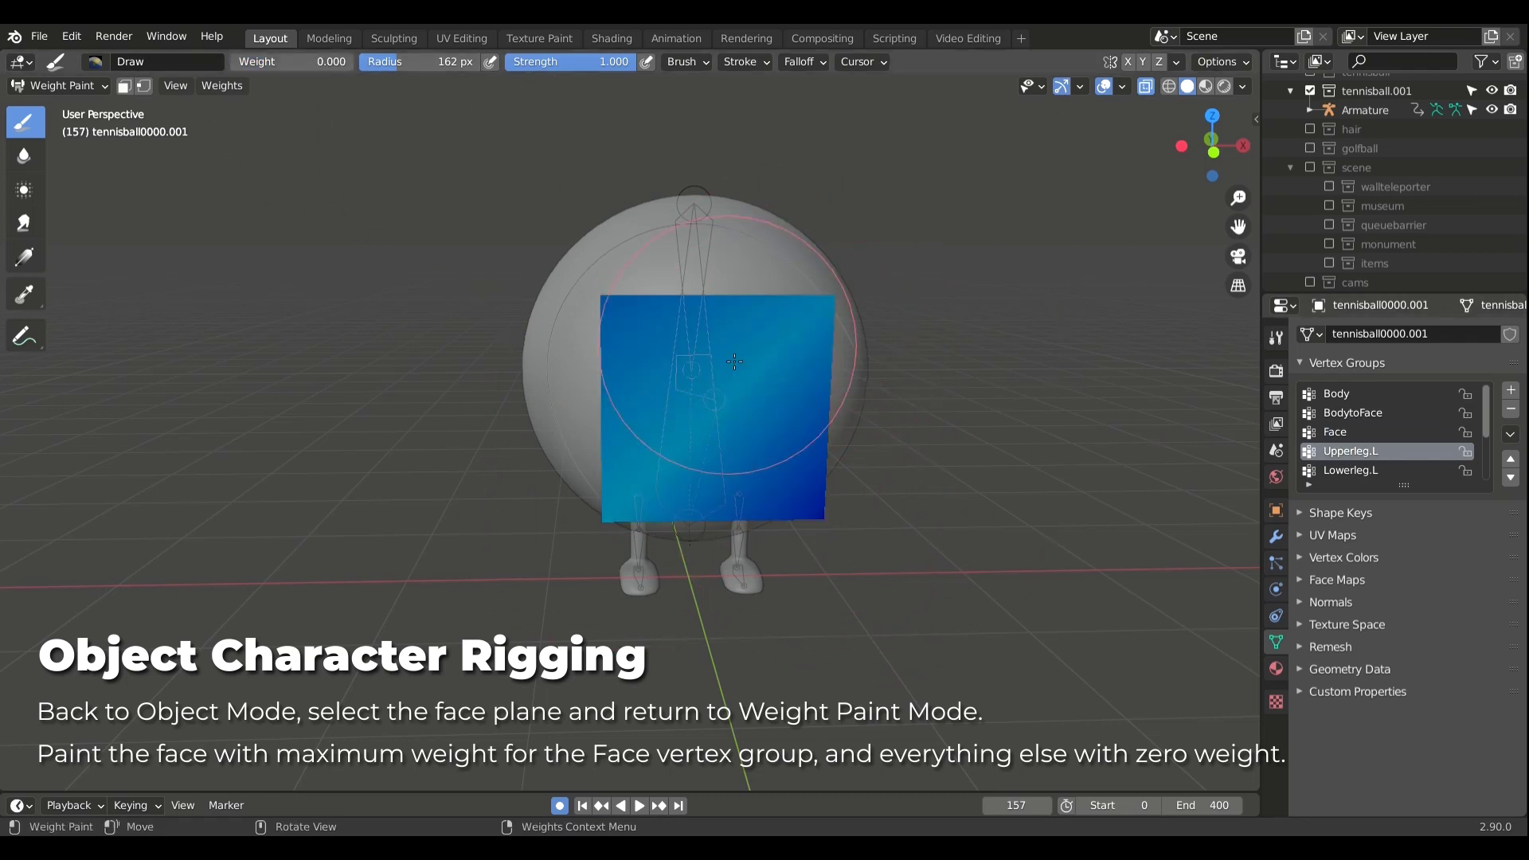
pyautogui.moveTo(735, 362)
pyautogui.mouseDown()
pyautogui.moveTo(802, 290)
pyautogui.moveTo(870, 478)
pyautogui.mouseUp()
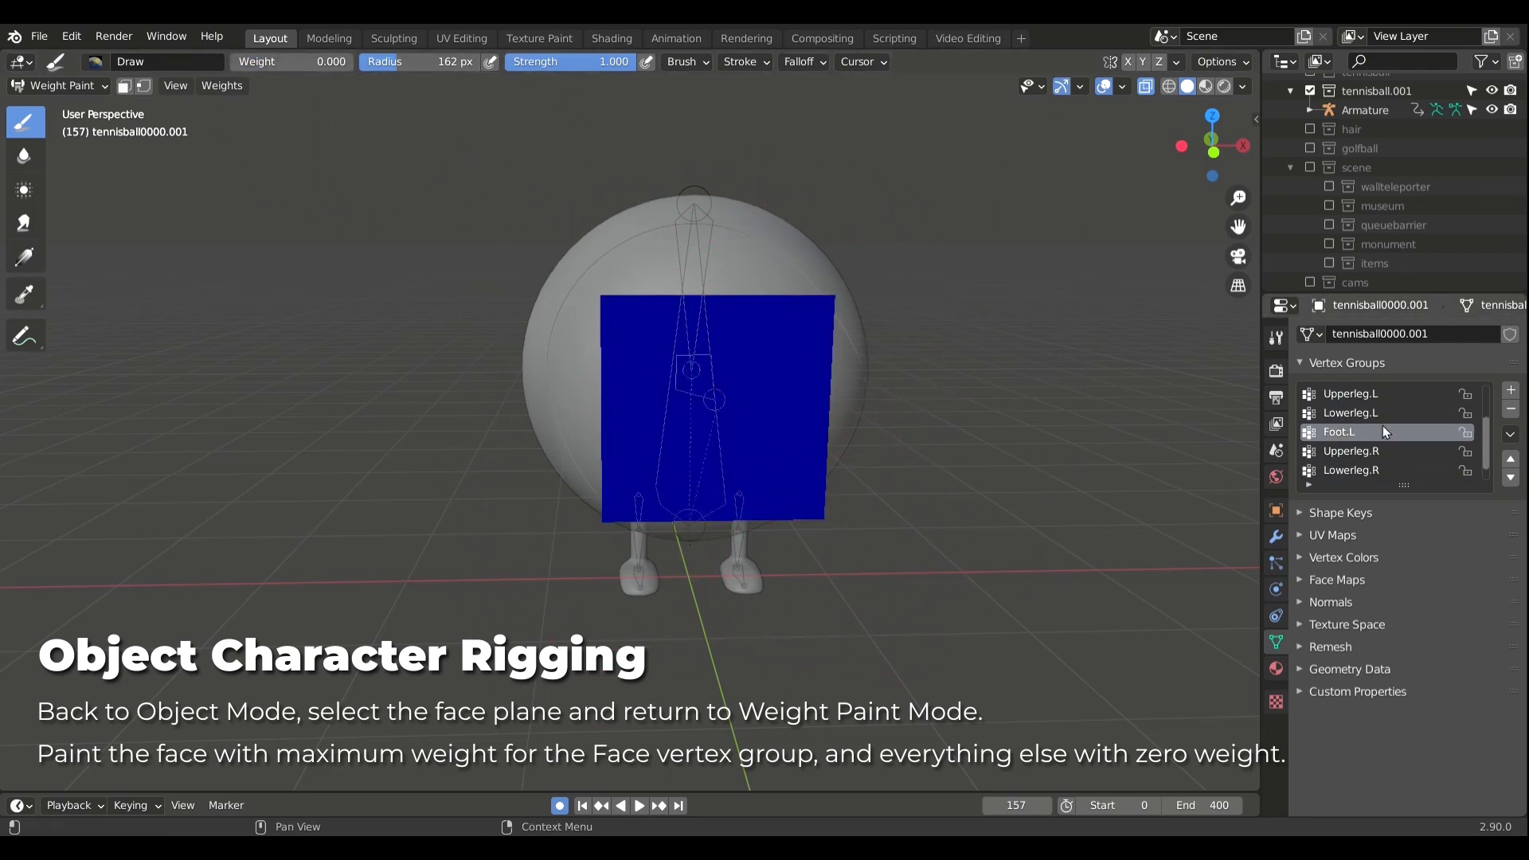
pyautogui.click(1370, 451)
pyautogui.moveTo(852, 283); pyautogui.dragTo(858, 312)
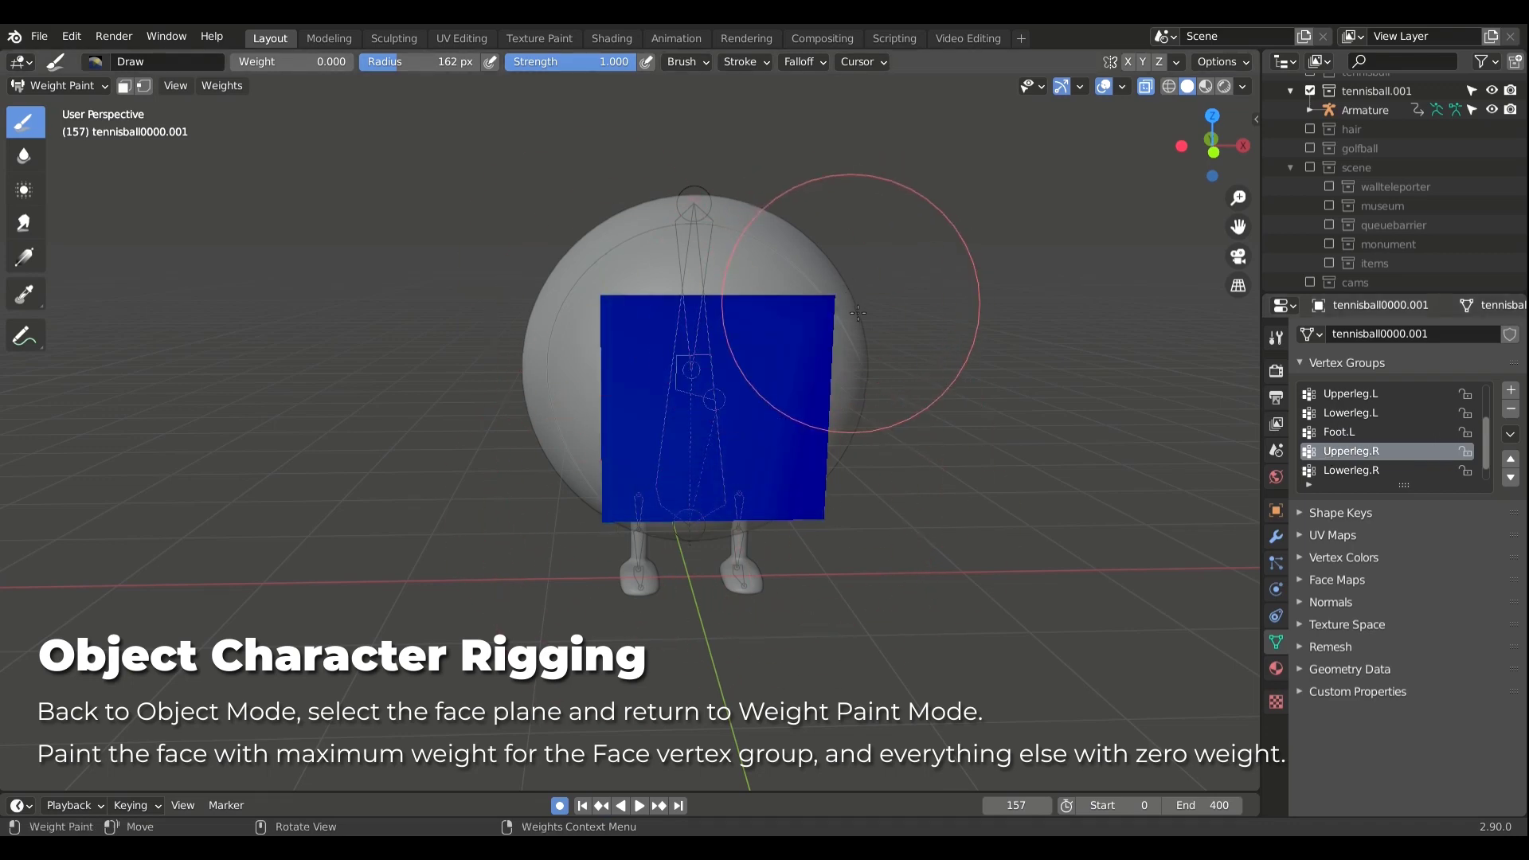
pyautogui.click(1354, 470)
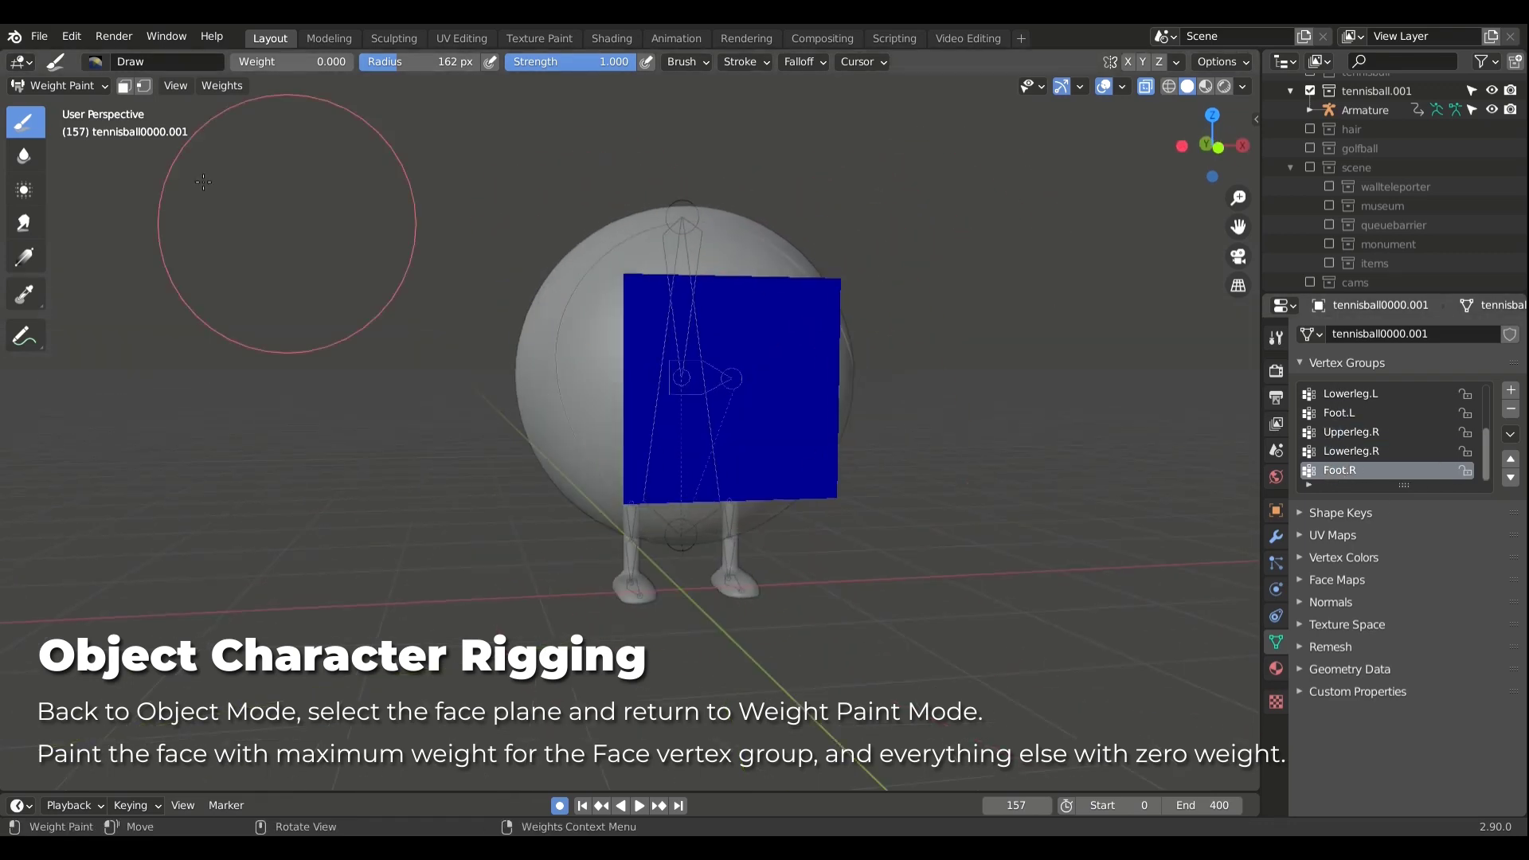
# Step: Return to Object Mode and check the ball body's painted weights
pyautogui.hotkey('ctrl', 'Tab')
pyautogui.moveTo(893, 312); pyautogui.dragTo(949, 419, button='middle')
pyautogui.click(65, 190)
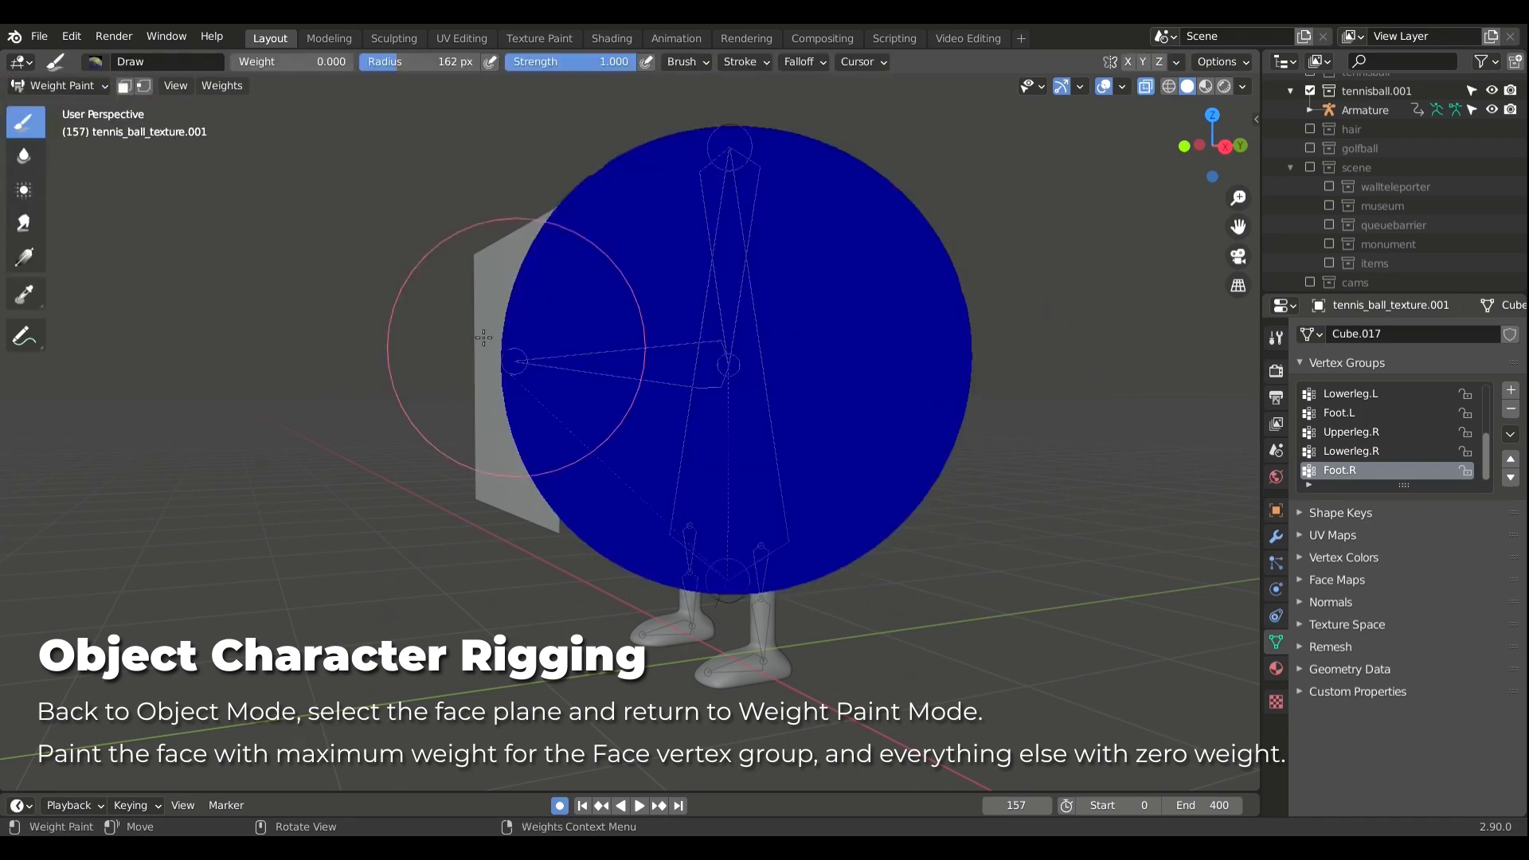
pyautogui.click(51, 106)
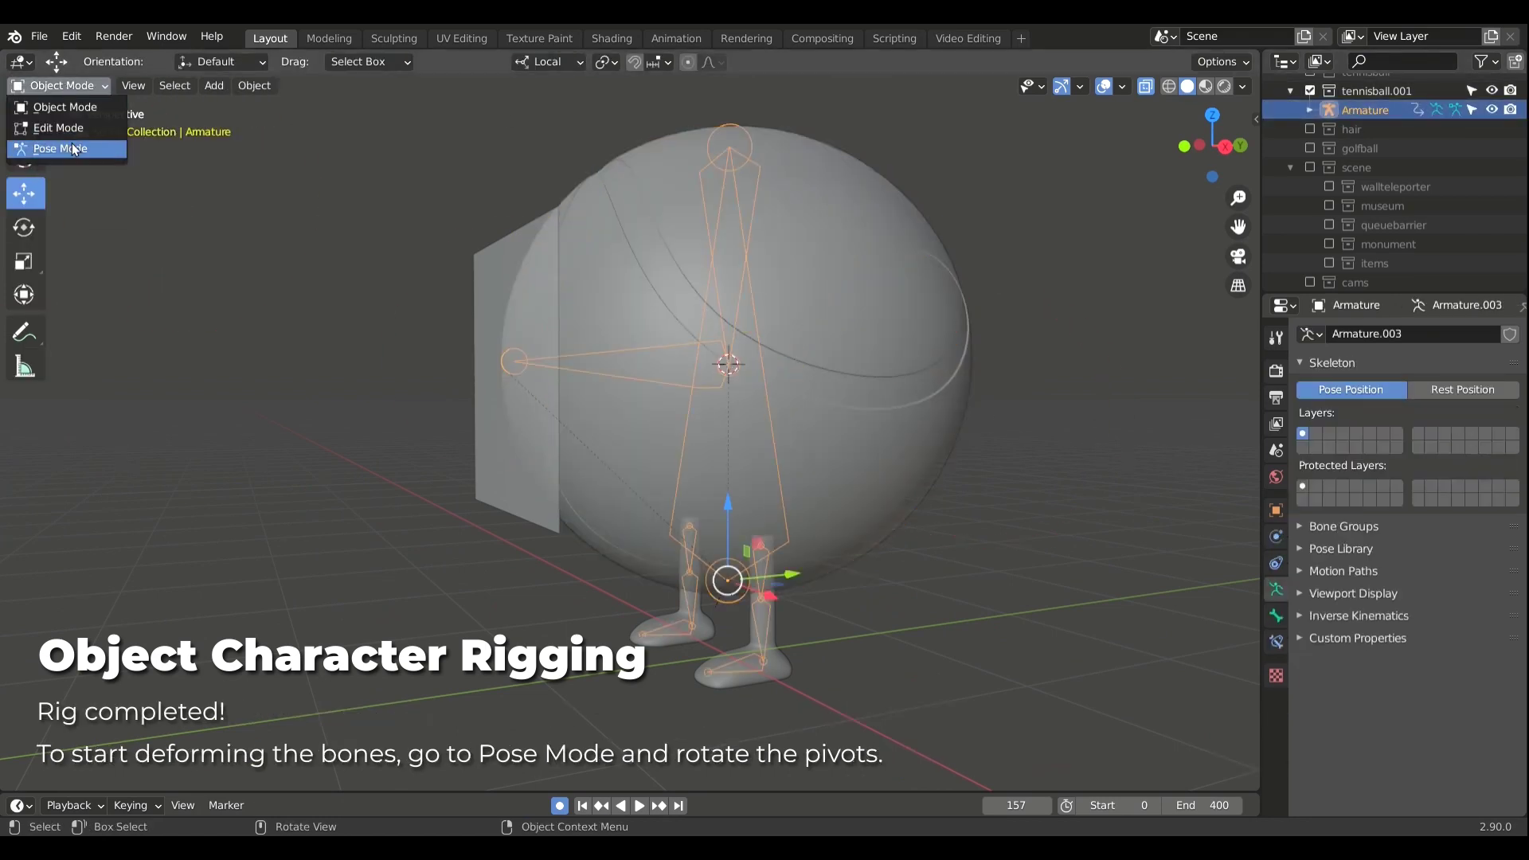
# Step: In Pose Mode, test-rotate the body bone and the face bone
pyautogui.click(73, 149)
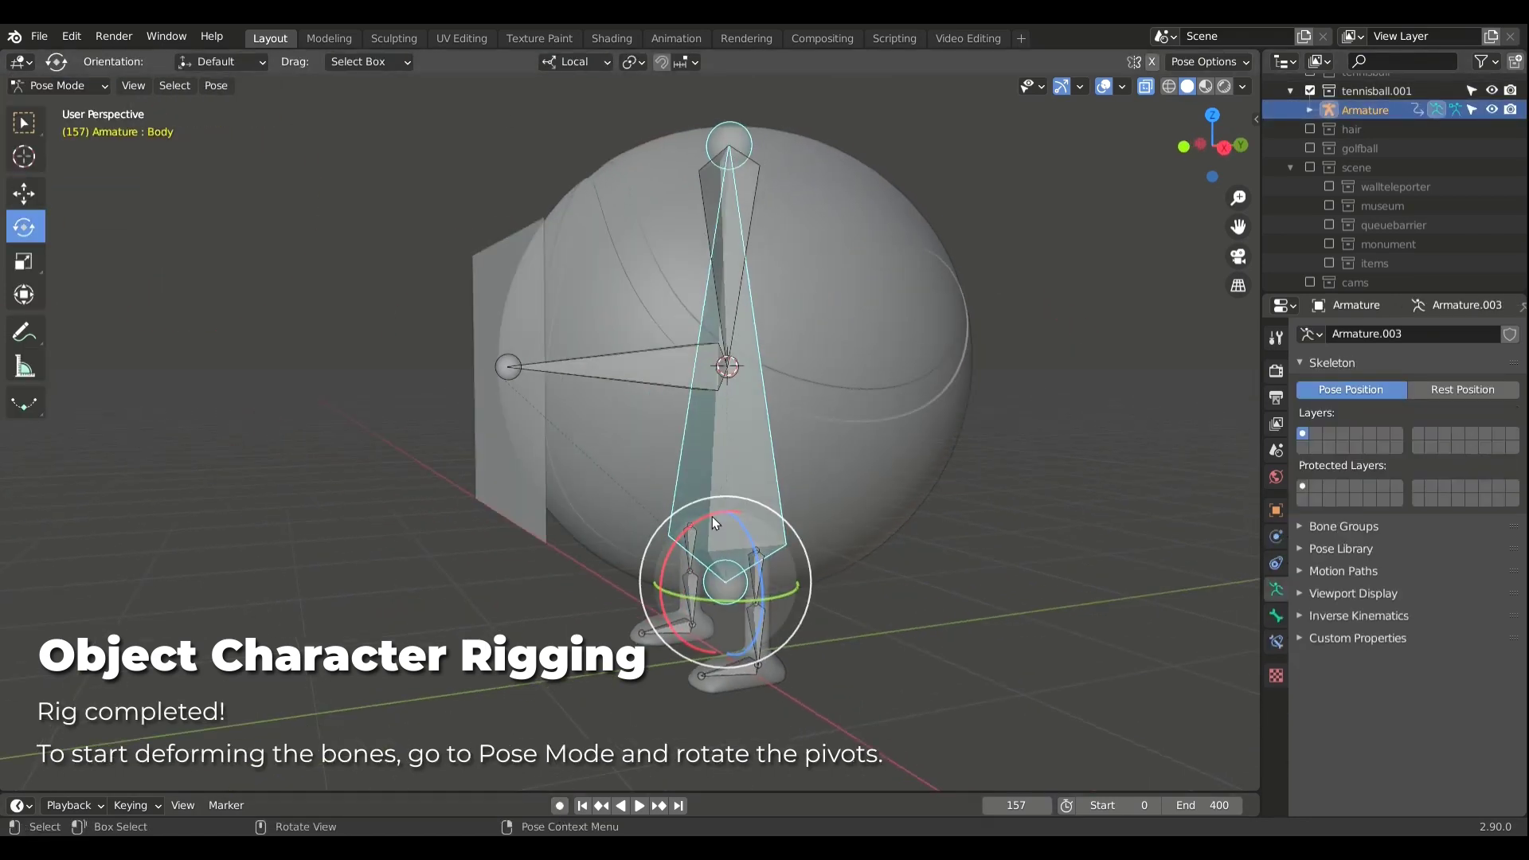
pyautogui.moveTo(652, 593); pyautogui.dragTo(948, 530)
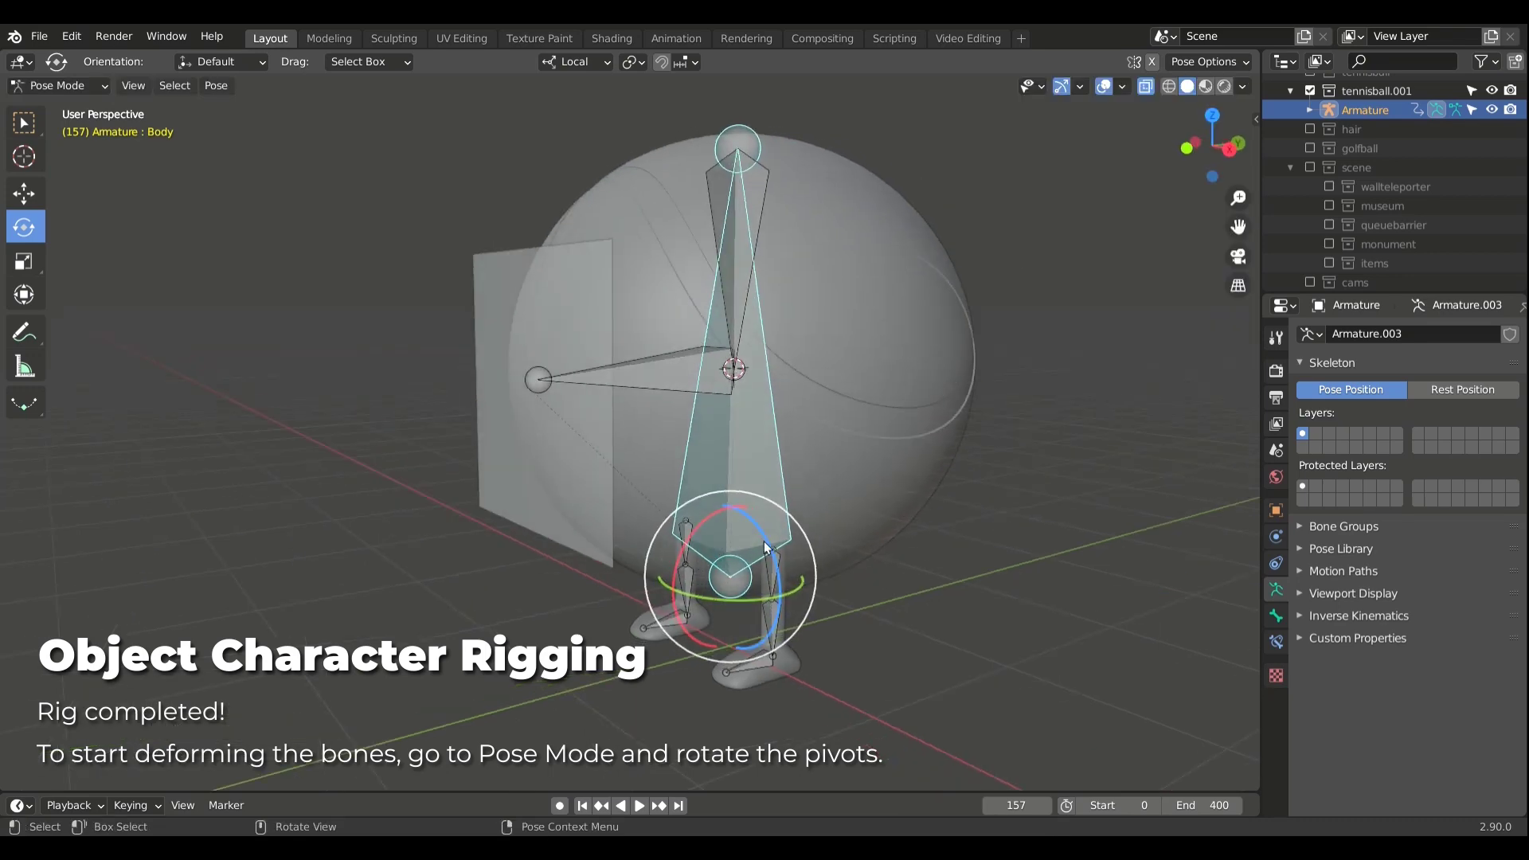
pyautogui.press('r')
pyautogui.press('r')
pyautogui.click(828, 507)
pyautogui.press('r')
pyautogui.press('r')
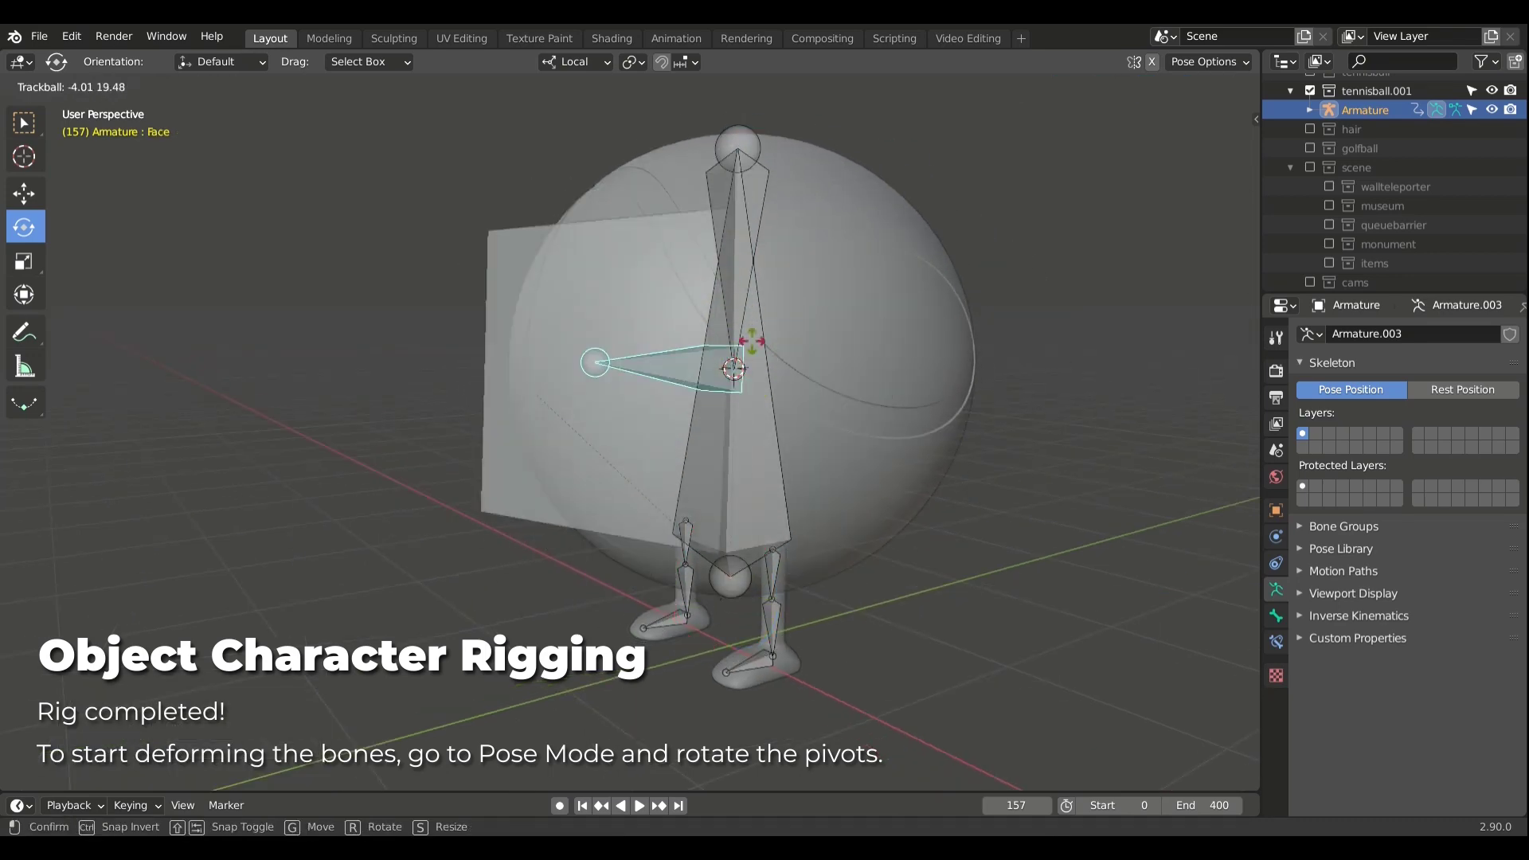
pyautogui.click(701, 478)
# Step: Bend the Upperleg.L and Lowerleg.L bones, undo, and return to Object Mode
pyautogui.click(702, 552)
pyautogui.moveTo(702, 551)
pyautogui.mouseDown()
pyautogui.moveTo(716, 605)
pyautogui.moveTo(749, 614)
pyautogui.mouseUp()
pyautogui.click(717, 590)
pyautogui.moveTo(748, 613); pyautogui.dragTo(812, 589, button='middle')
pyautogui.hotkey('ctrl', 'z')
pyautogui.hotkey('ctrl', 'z')
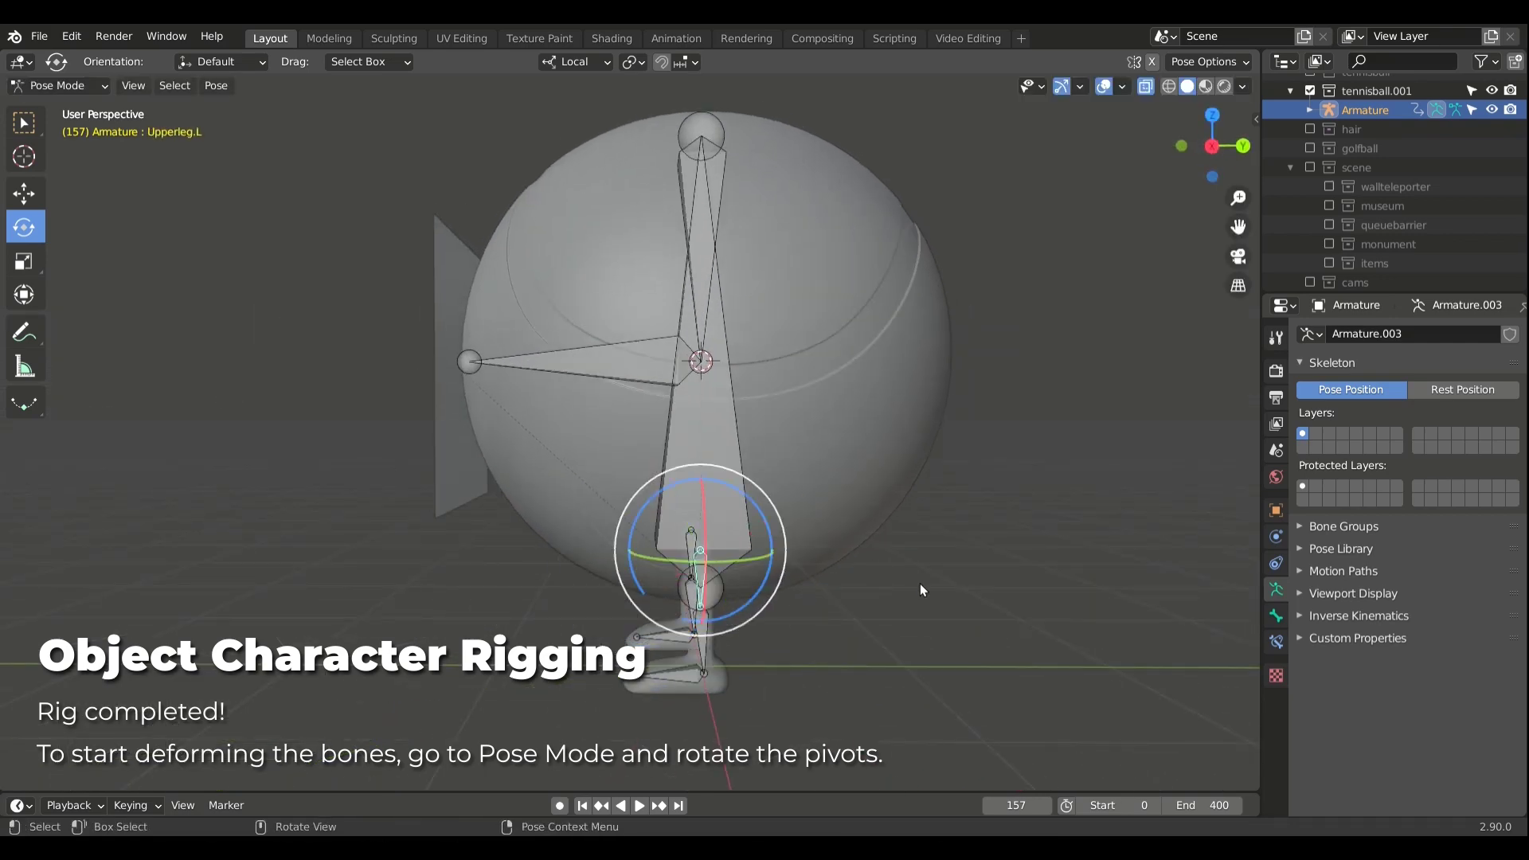
pyautogui.moveTo(920, 583)
pyautogui.mouseDown(button='middle')
pyautogui.moveTo(842, 577)
pyautogui.moveTo(899, 494)
pyautogui.mouseUp(button='middle')
pyautogui.hotkey('ctrl', 'Tab')
pyautogui.scroll(3, 955, 445)
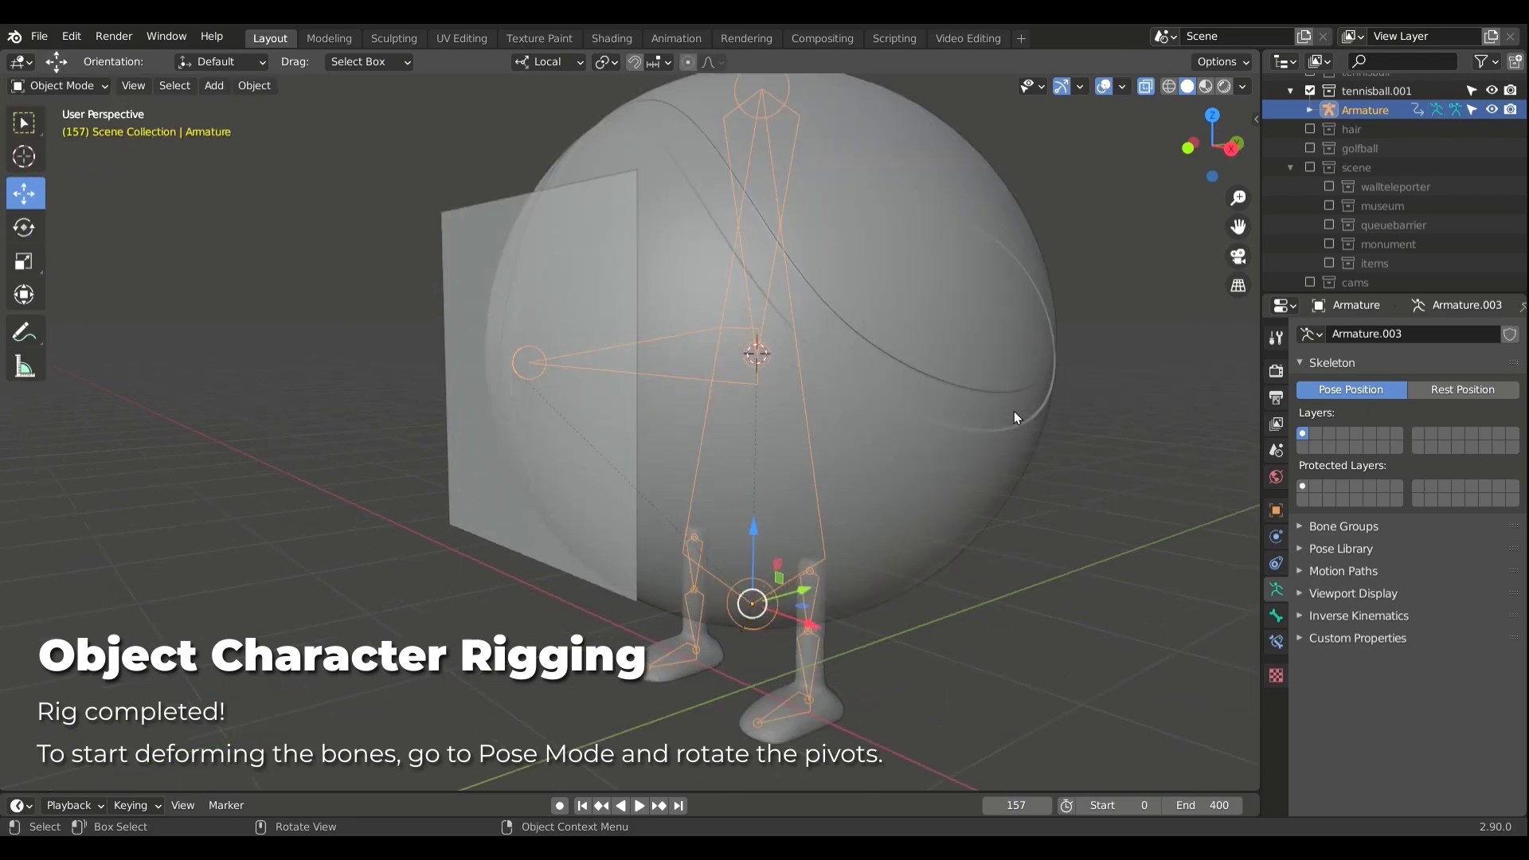
pyautogui.click(1015, 411)
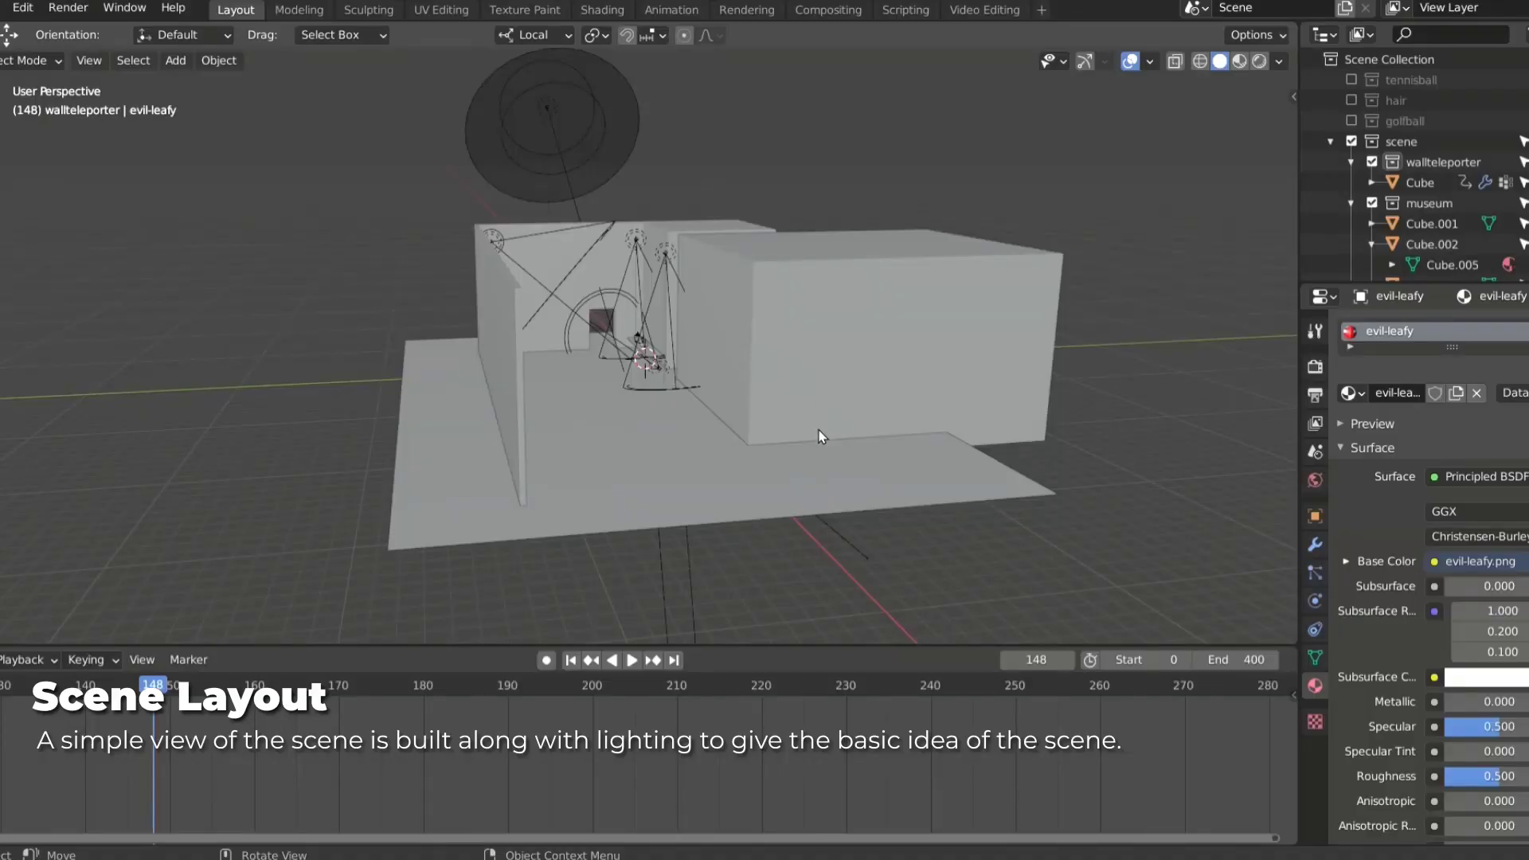
# Step: Preview the museum scene in Rendered shading and zoom in toward the monument
pyautogui.moveTo(820, 433)
pyautogui.mouseDown(button='middle')
pyautogui.moveTo(757, 472)
pyautogui.moveTo(911, 557)
pyautogui.moveTo(1205, 414)
pyautogui.moveTo(361, 413)
pyautogui.mouseUp(button='middle')
pyautogui.scroll(3, 757, 472)
pyautogui.scroll(2, 912, 558)
pyautogui.scroll(-3, 361, 406)
pyautogui.click(1259, 62)
pyautogui.scroll(-4, 1475, 212)
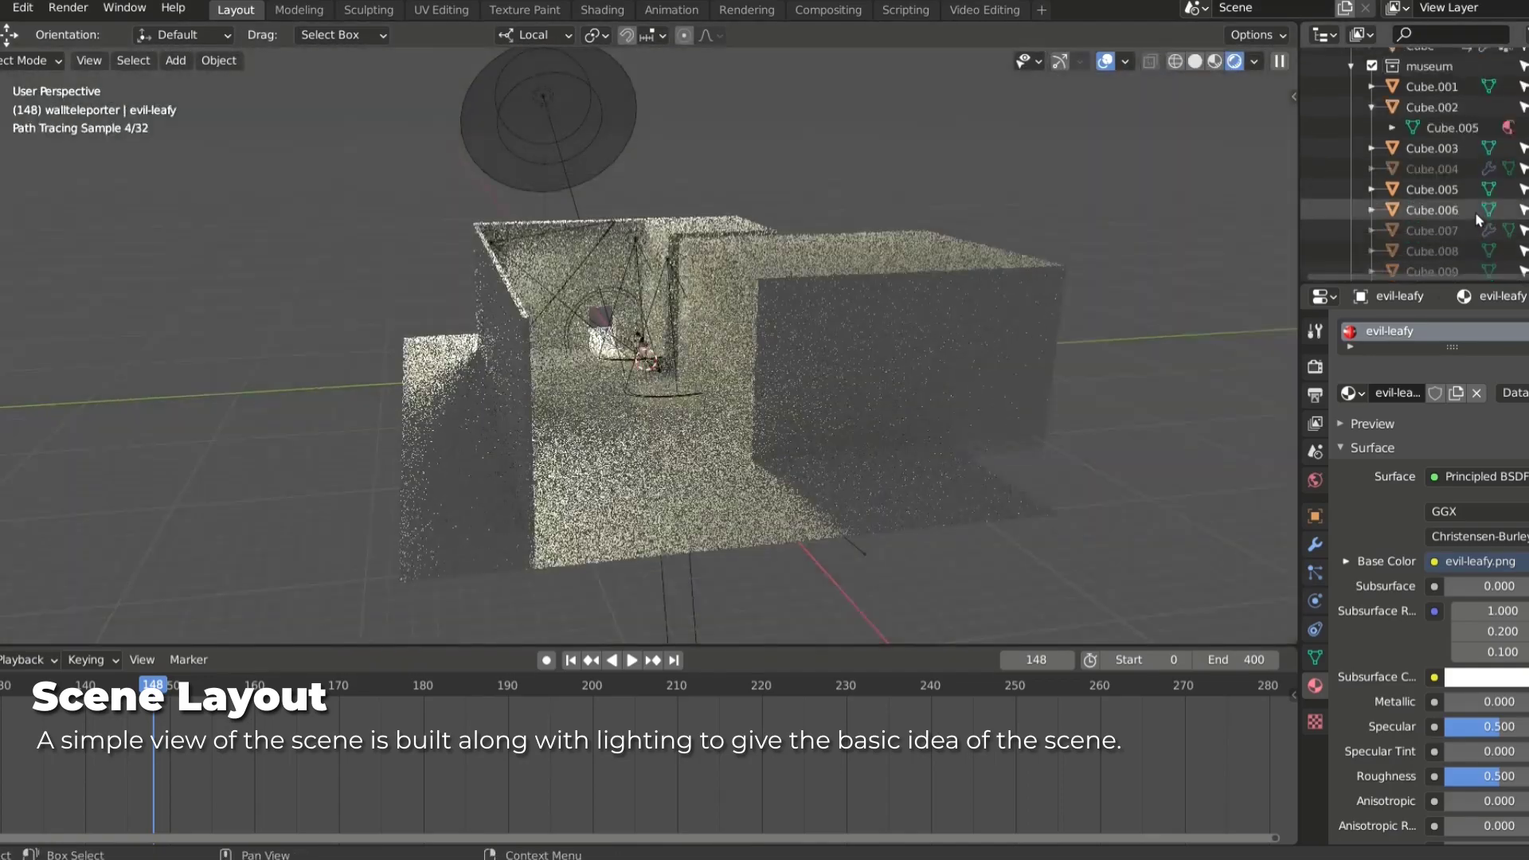
pyautogui.scroll(3, 649, 342)
pyautogui.scroll(2, 649, 343)
pyautogui.scroll(2, 650, 342)
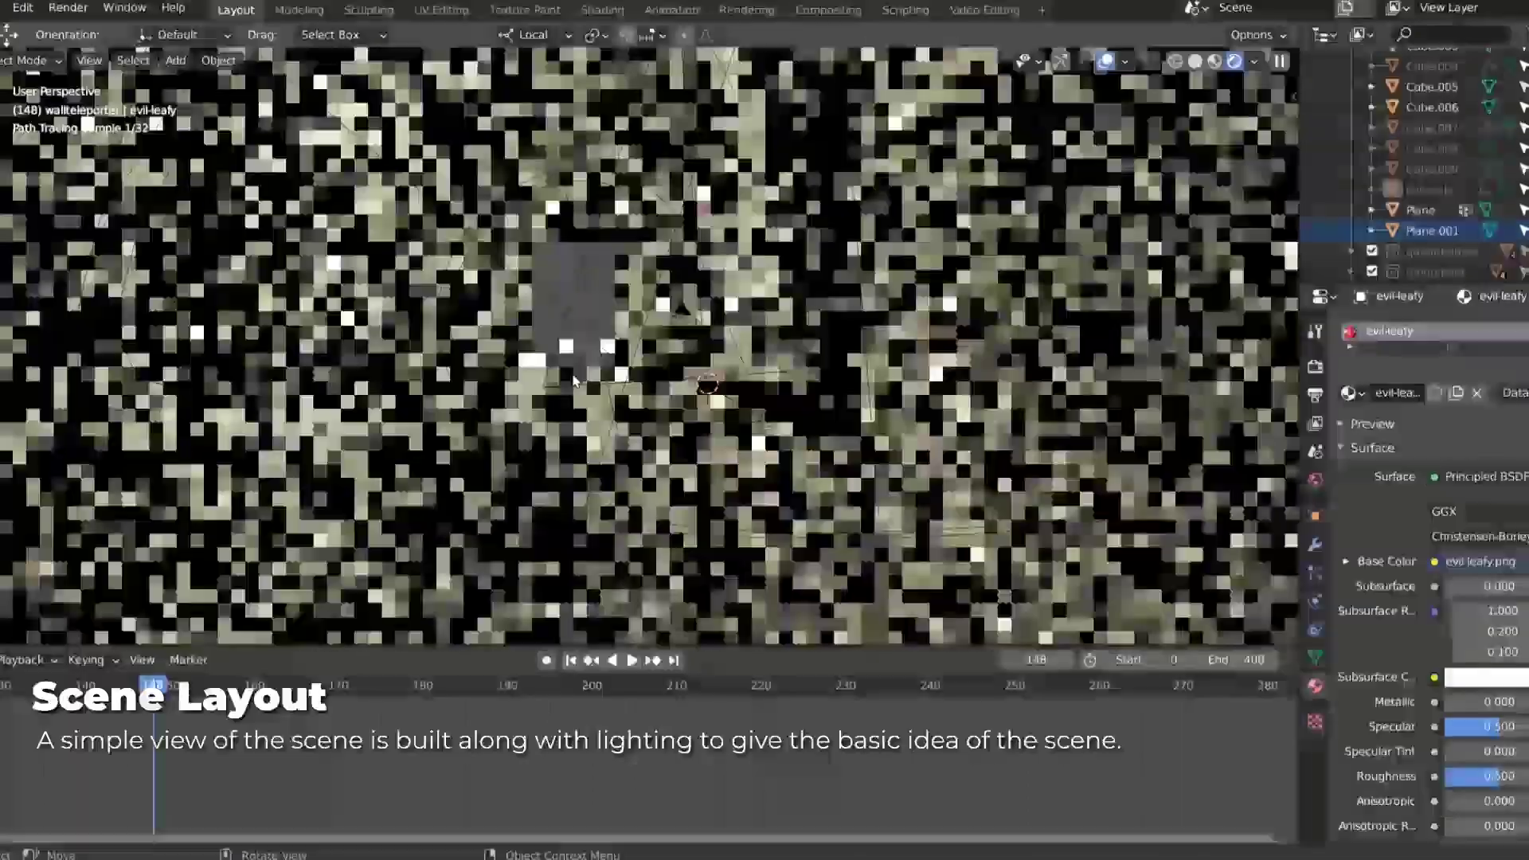
pyautogui.scroll(2, 649, 342)
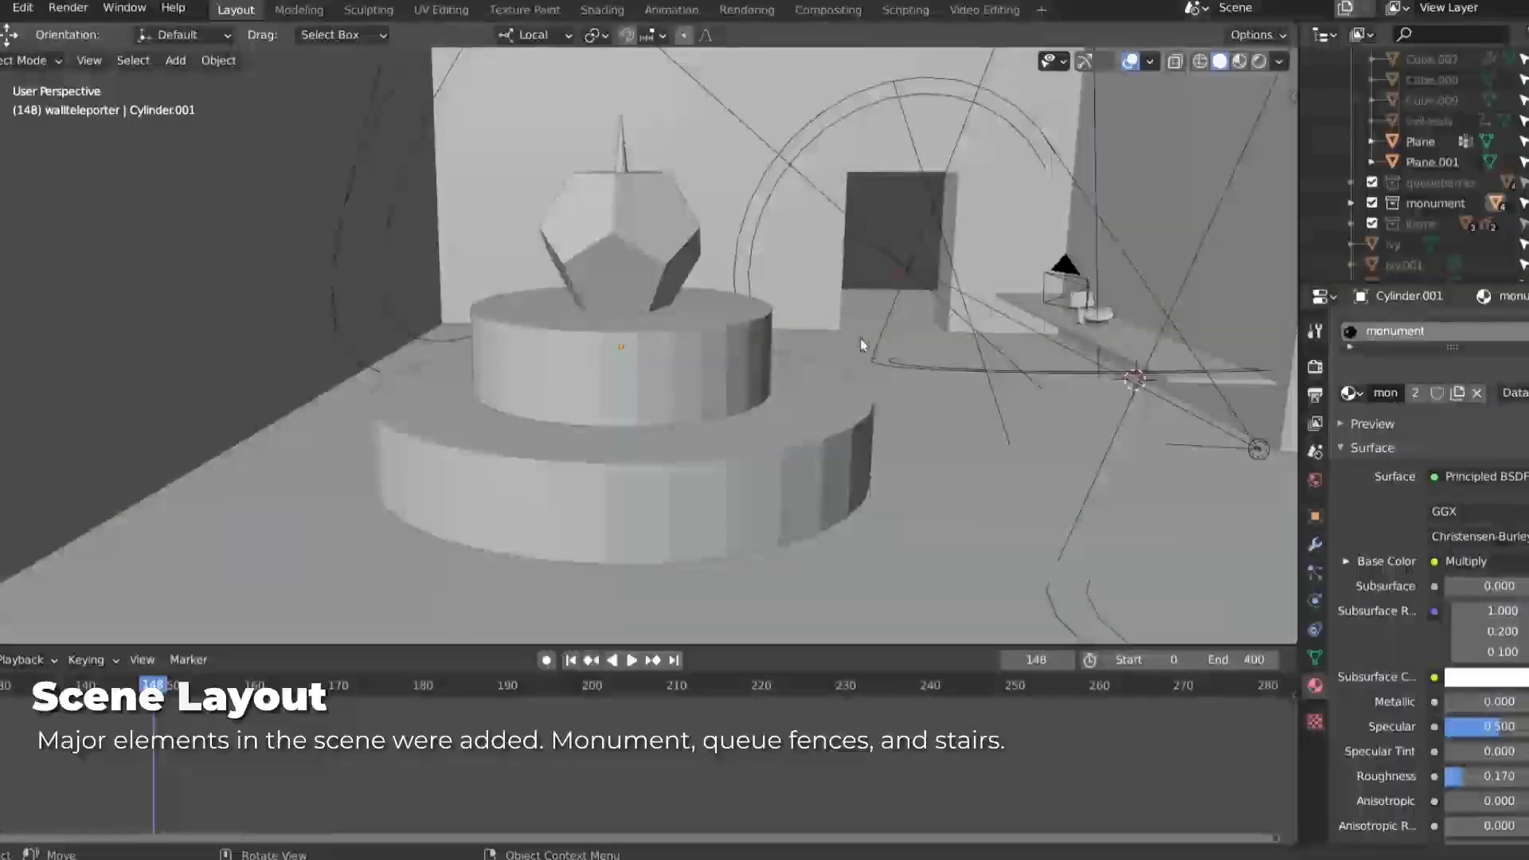
pyautogui.moveTo(861, 344); pyautogui.dragTo(812, 341, button='middle')
pyautogui.scroll(2, 813, 341)
# Step: Orbit and zoom in close around the monument and queue fences
pyautogui.moveTo(714, 369); pyautogui.dragTo(901, 406, button='middle')
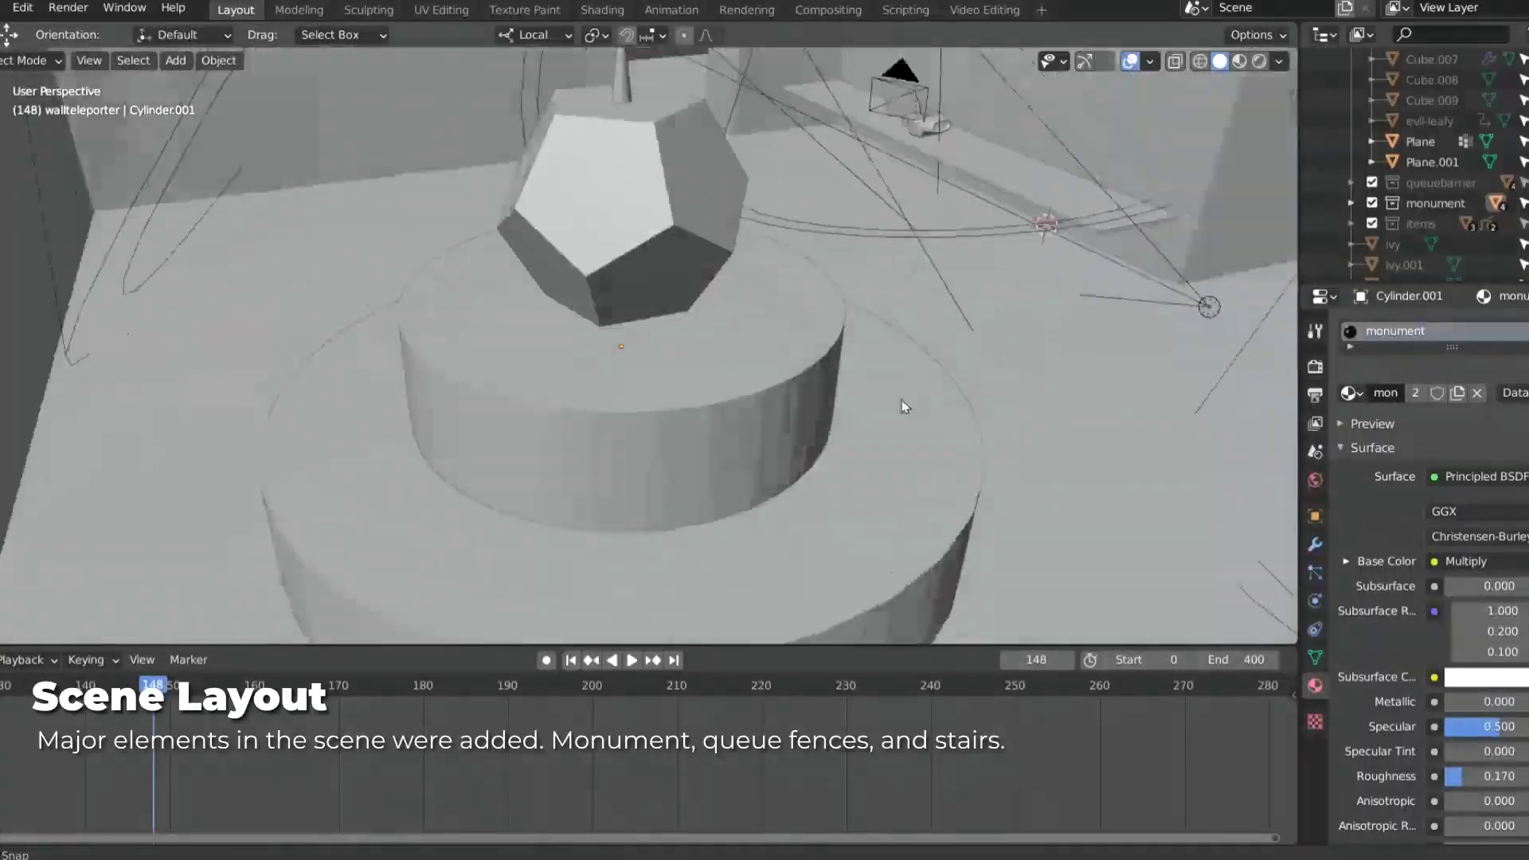
pyautogui.moveTo(717, 366)
pyautogui.mouseDown(button='middle')
pyautogui.moveTo(517, 334)
pyautogui.moveTo(473, 305)
pyautogui.moveTo(653, 343)
pyautogui.mouseUp(button='middle')
pyautogui.scroll(2, 649, 352)
pyautogui.scroll(3, 518, 335)
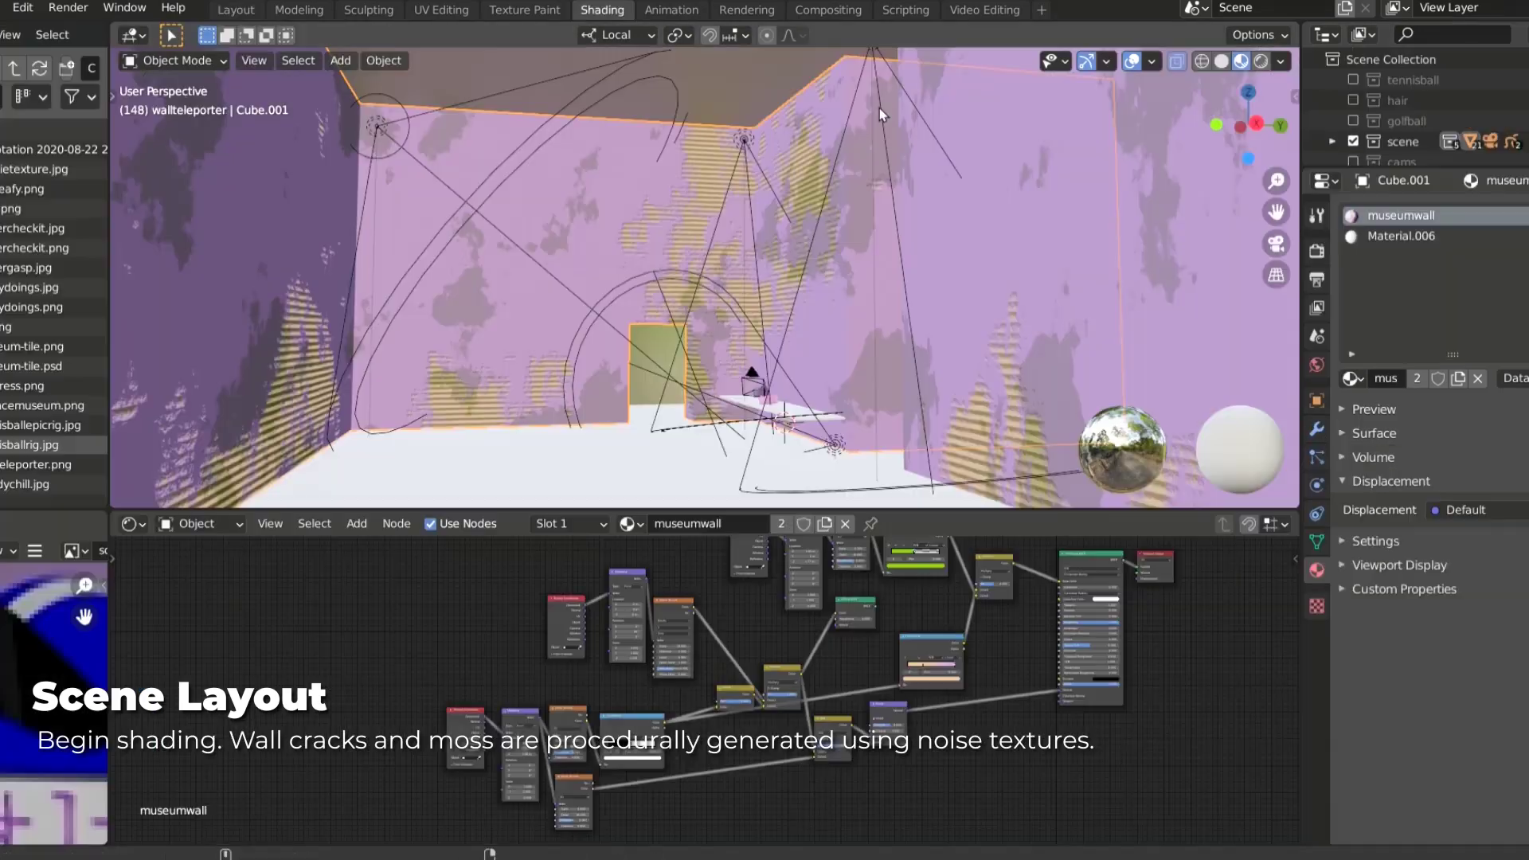
# Step: Shift the wall texture's Mapping location to X 29.4 m and Y 37.5 m
pyautogui.scroll(6, 666, 671)
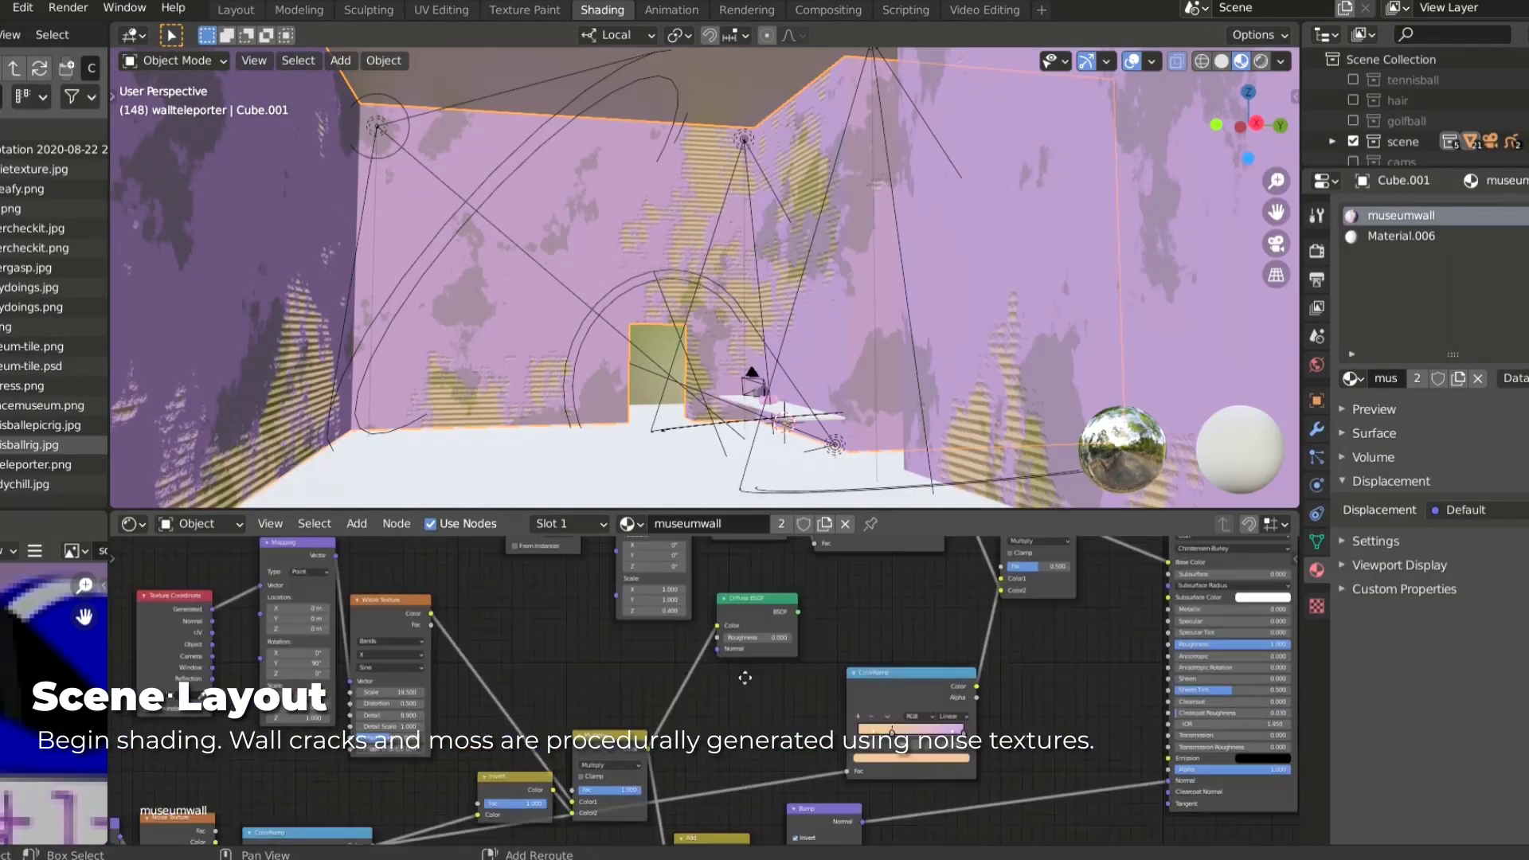
pyautogui.scroll(3, 669, 295)
pyautogui.moveTo(592, 720)
pyautogui.mouseDown(button='middle')
pyautogui.moveTo(592, 823)
pyautogui.moveTo(820, 706)
pyautogui.moveTo(778, 623)
pyautogui.mouseUp(button='middle')
pyautogui.scroll(2, 778, 624)
pyautogui.moveTo(715, 599)
pyautogui.mouseDown()
pyautogui.moveTo(789, 616)
pyautogui.moveTo(723, 616)
pyautogui.mouseUp()
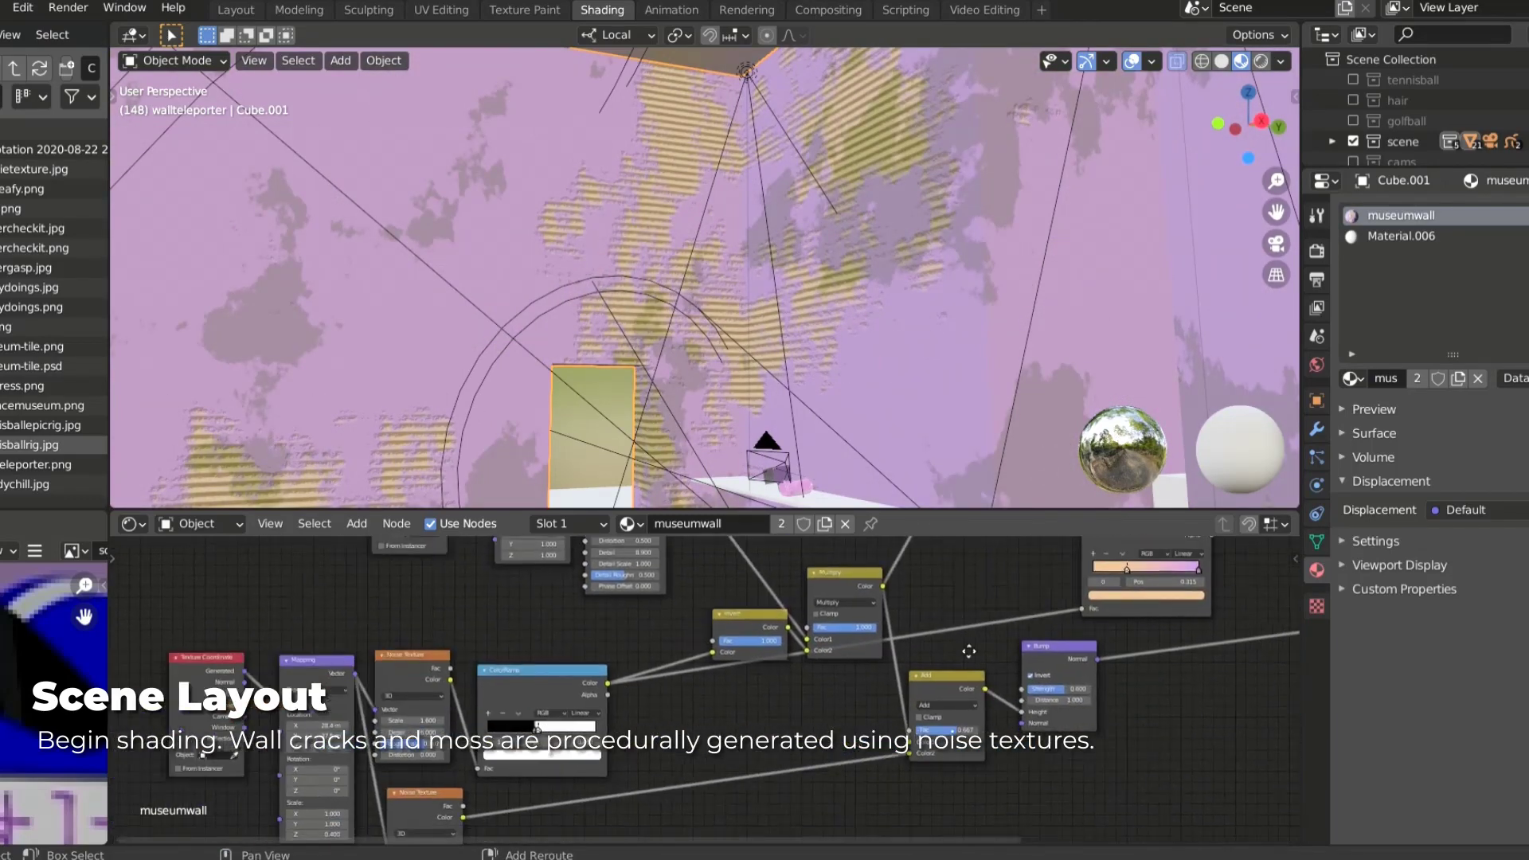
pyautogui.scroll(2, 583, 623)
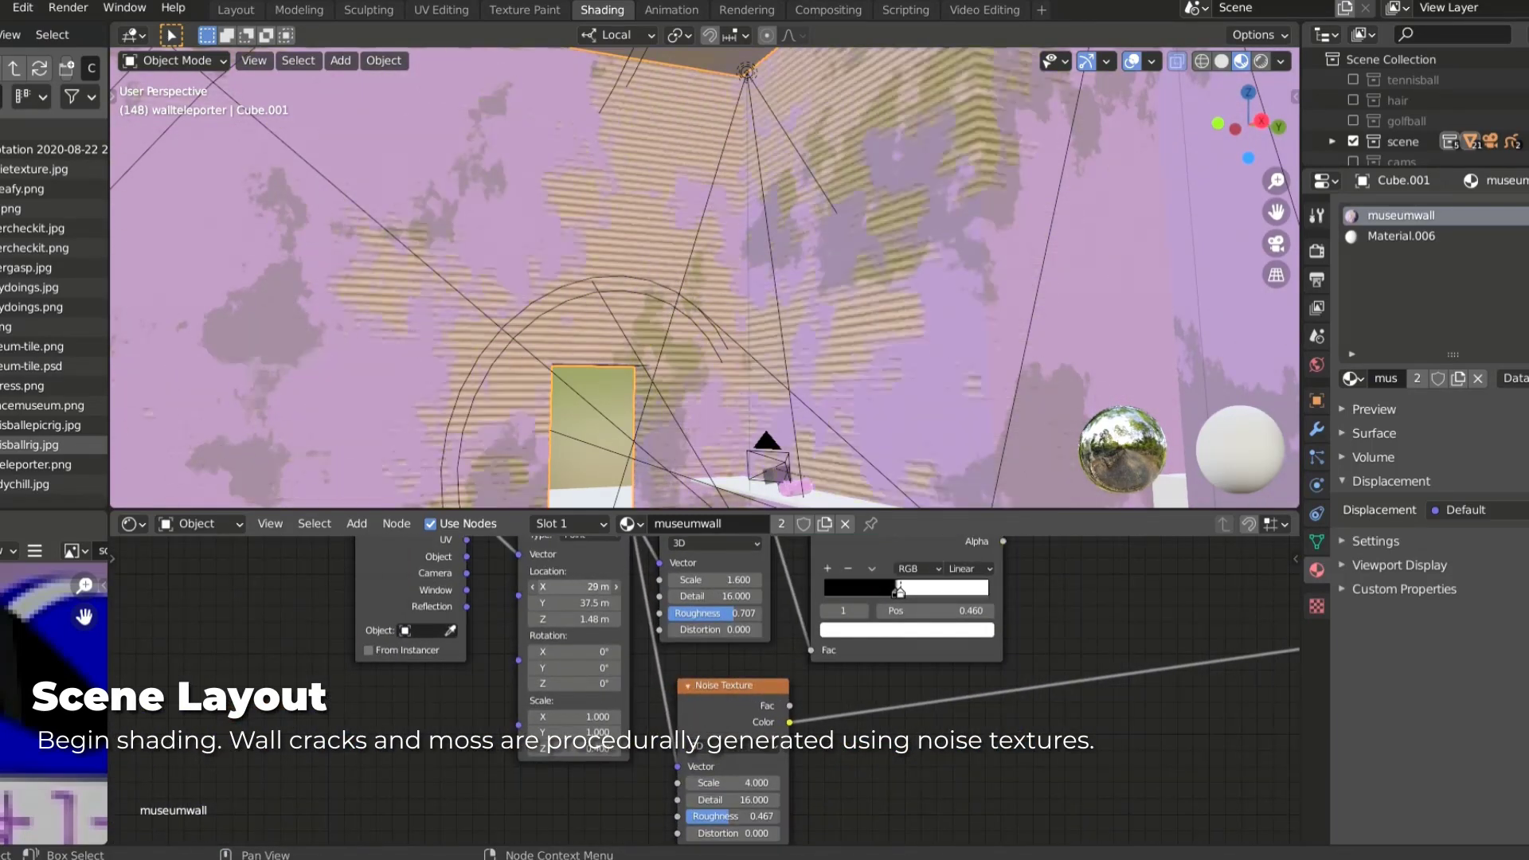
pyautogui.moveTo(574, 587); pyautogui.dragTo(585, 587)
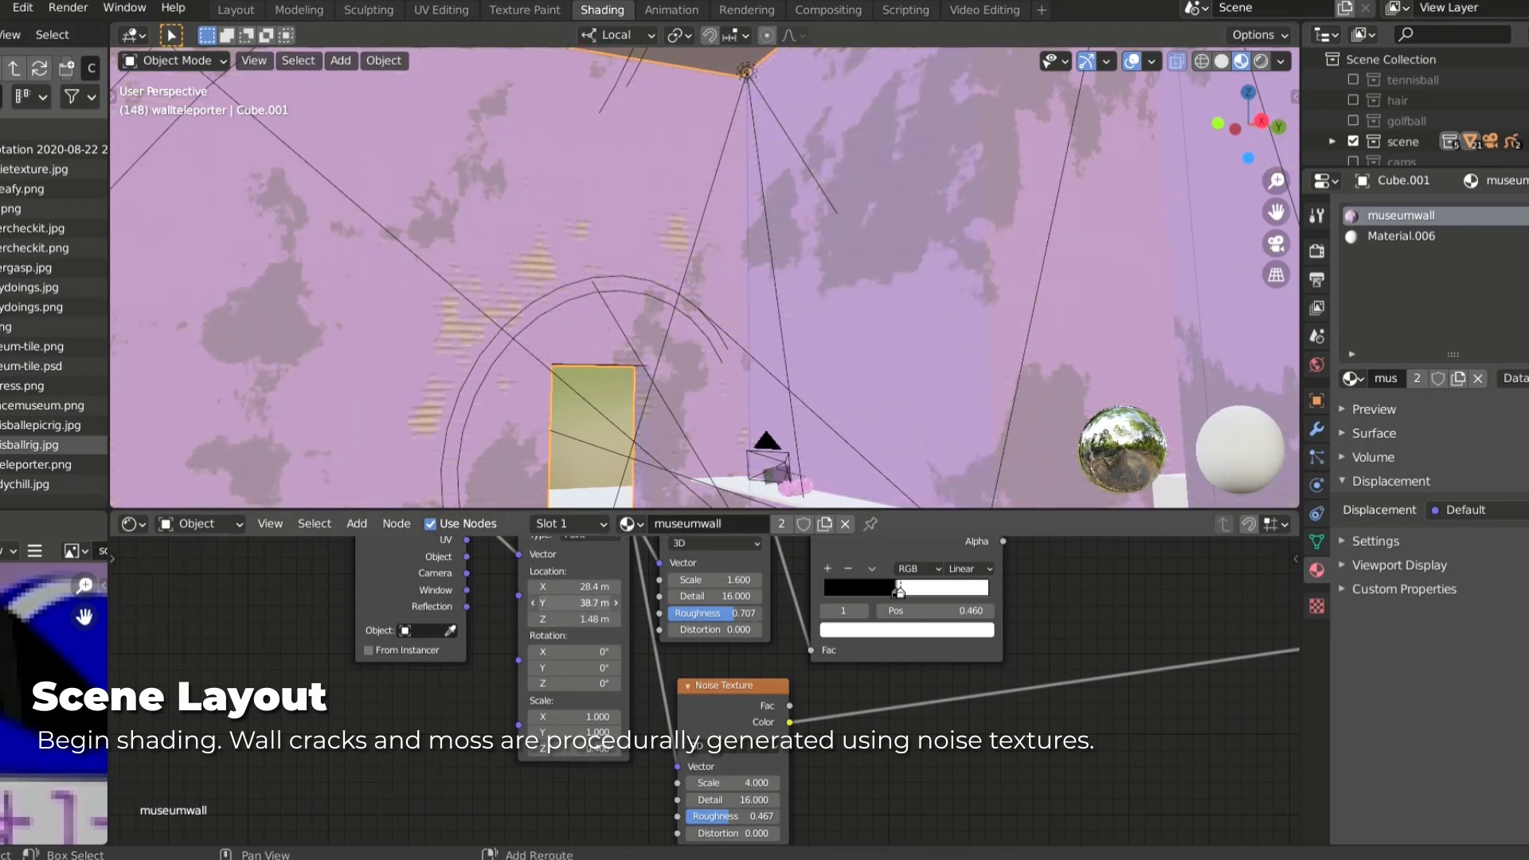
pyautogui.moveTo(573, 603); pyautogui.dragTo(562, 603)
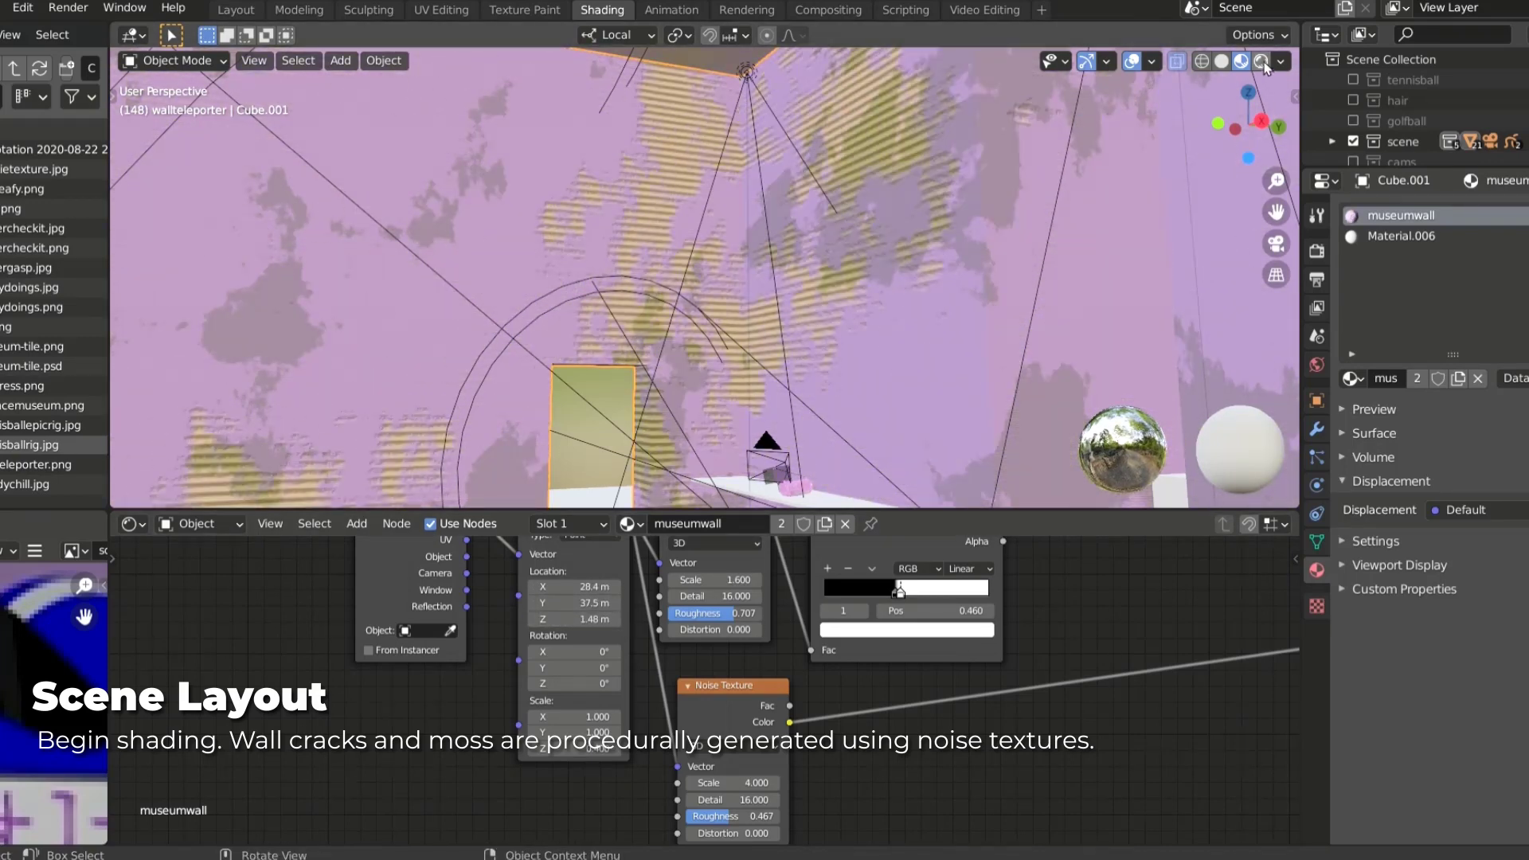
# Step: Preview the cracked, mossy wall in Rendered shading, orbiting toward the doorway
pyautogui.click(1262, 61)
pyautogui.scroll(2, 701, 693)
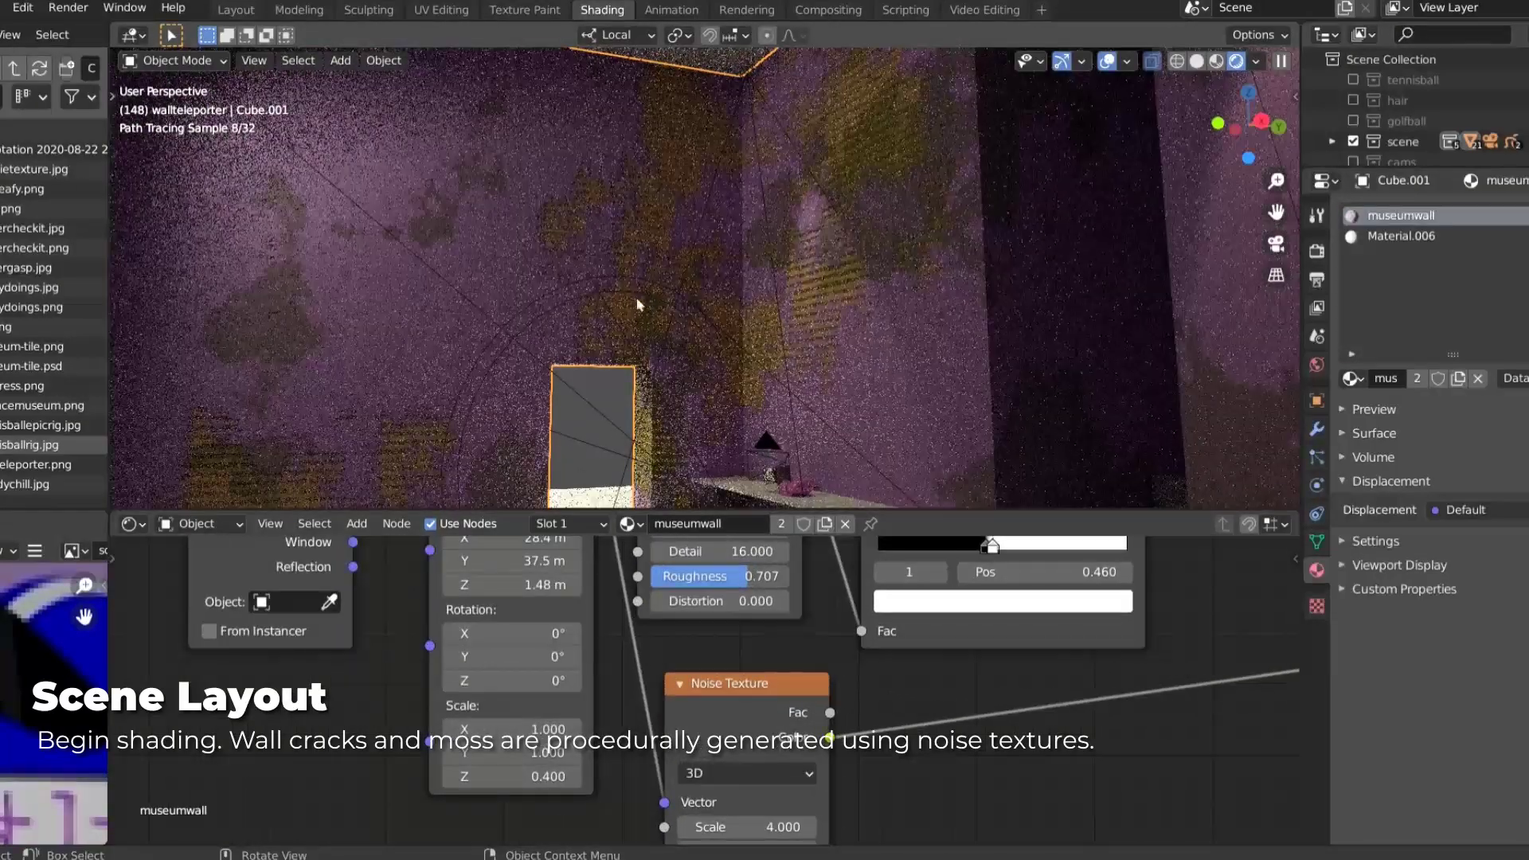
pyautogui.moveTo(637, 305); pyautogui.dragTo(898, 341, button='middle')
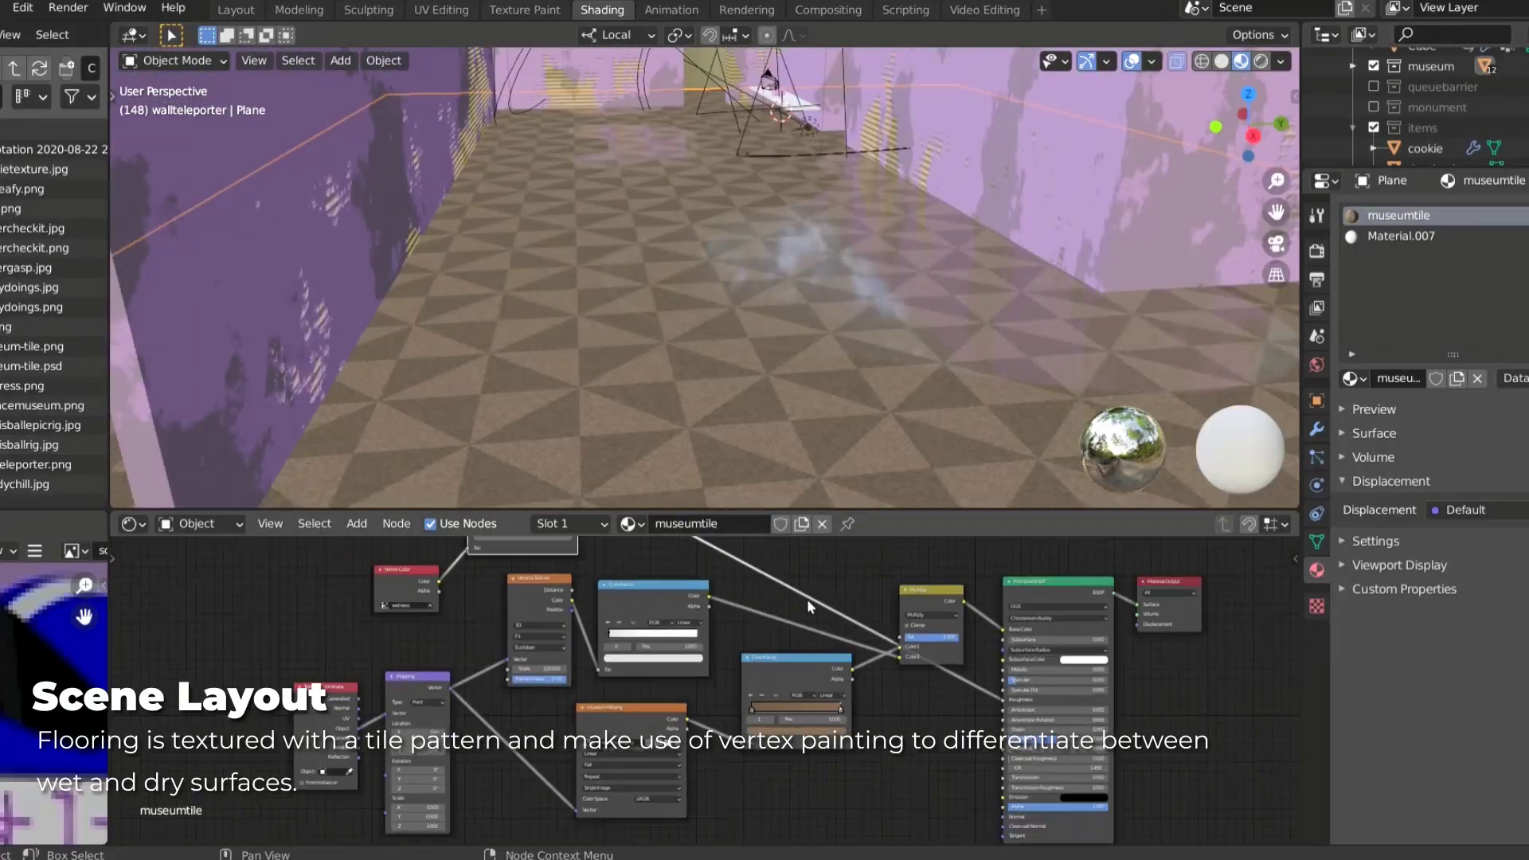
# Step: Orbit across the tiled floor and view its painted wet patches up close
pyautogui.scroll(4, 806, 599)
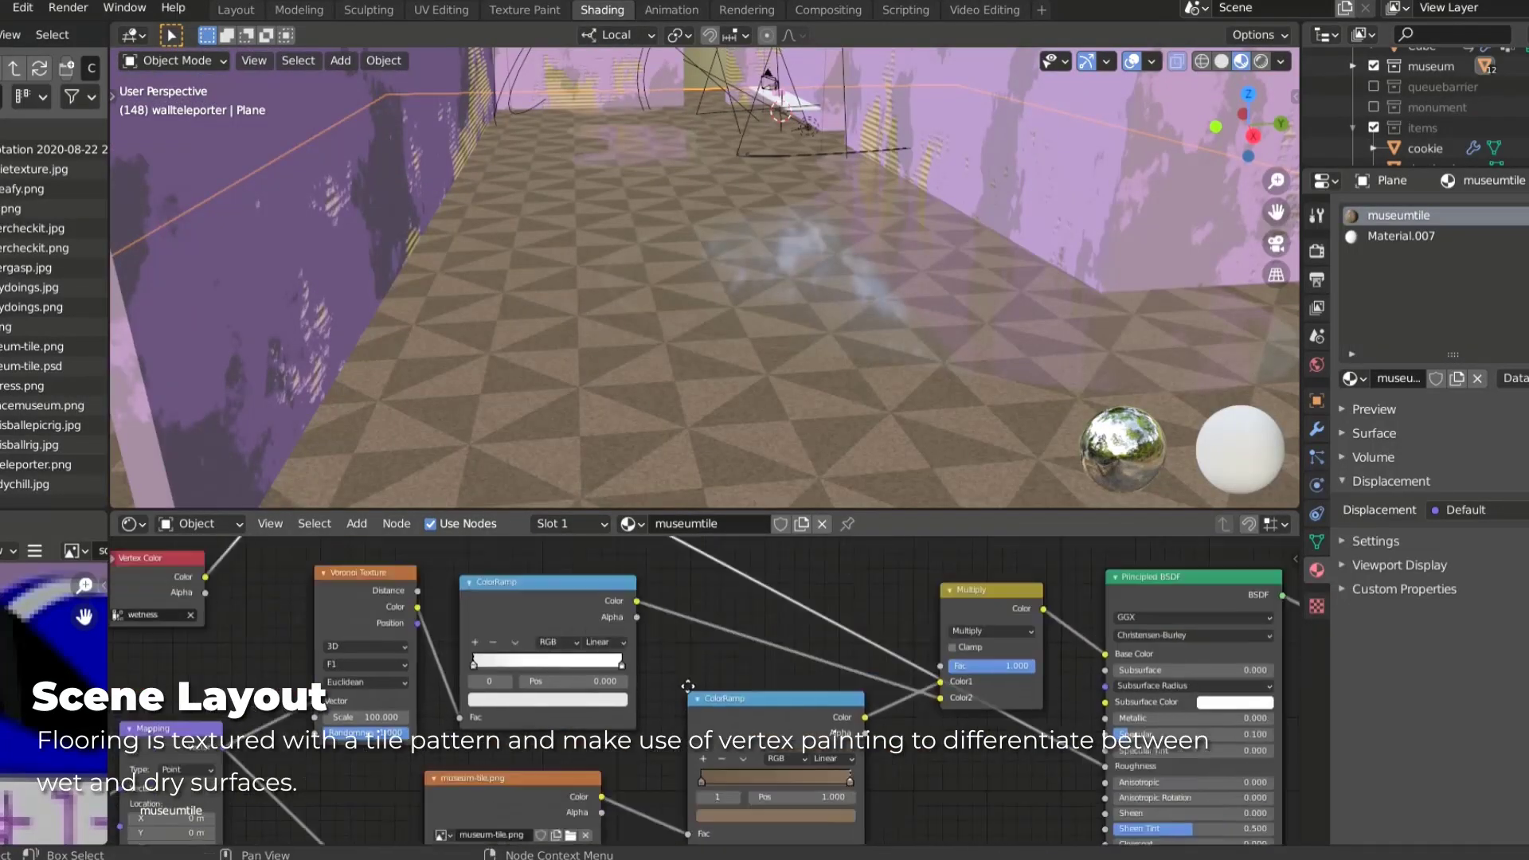
pyautogui.moveTo(789, 396)
pyautogui.mouseDown(button='middle')
pyautogui.moveTo(763, 227)
pyautogui.moveTo(744, 290)
pyautogui.moveTo(761, 296)
pyautogui.moveTo(734, 313)
pyautogui.mouseUp(button='middle')
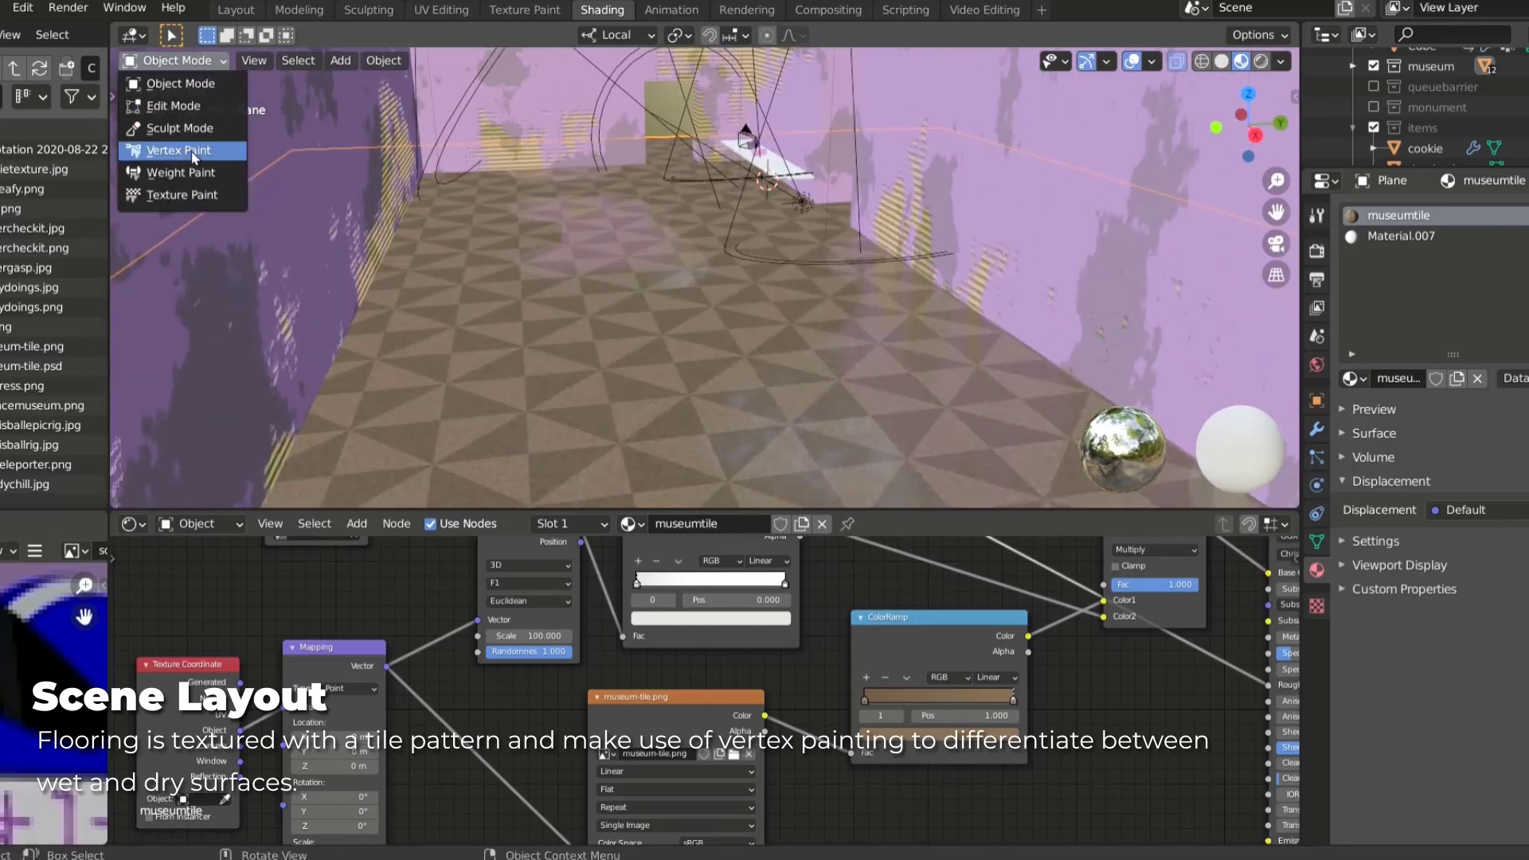
pyautogui.click(1221, 62)
pyautogui.moveTo(701, 319); pyautogui.dragTo(751, 341, button='middle')
# Step: Back in Object Mode, select the monument's upper pedestal cylinder, Cylinder.001
pyautogui.click(206, 89)
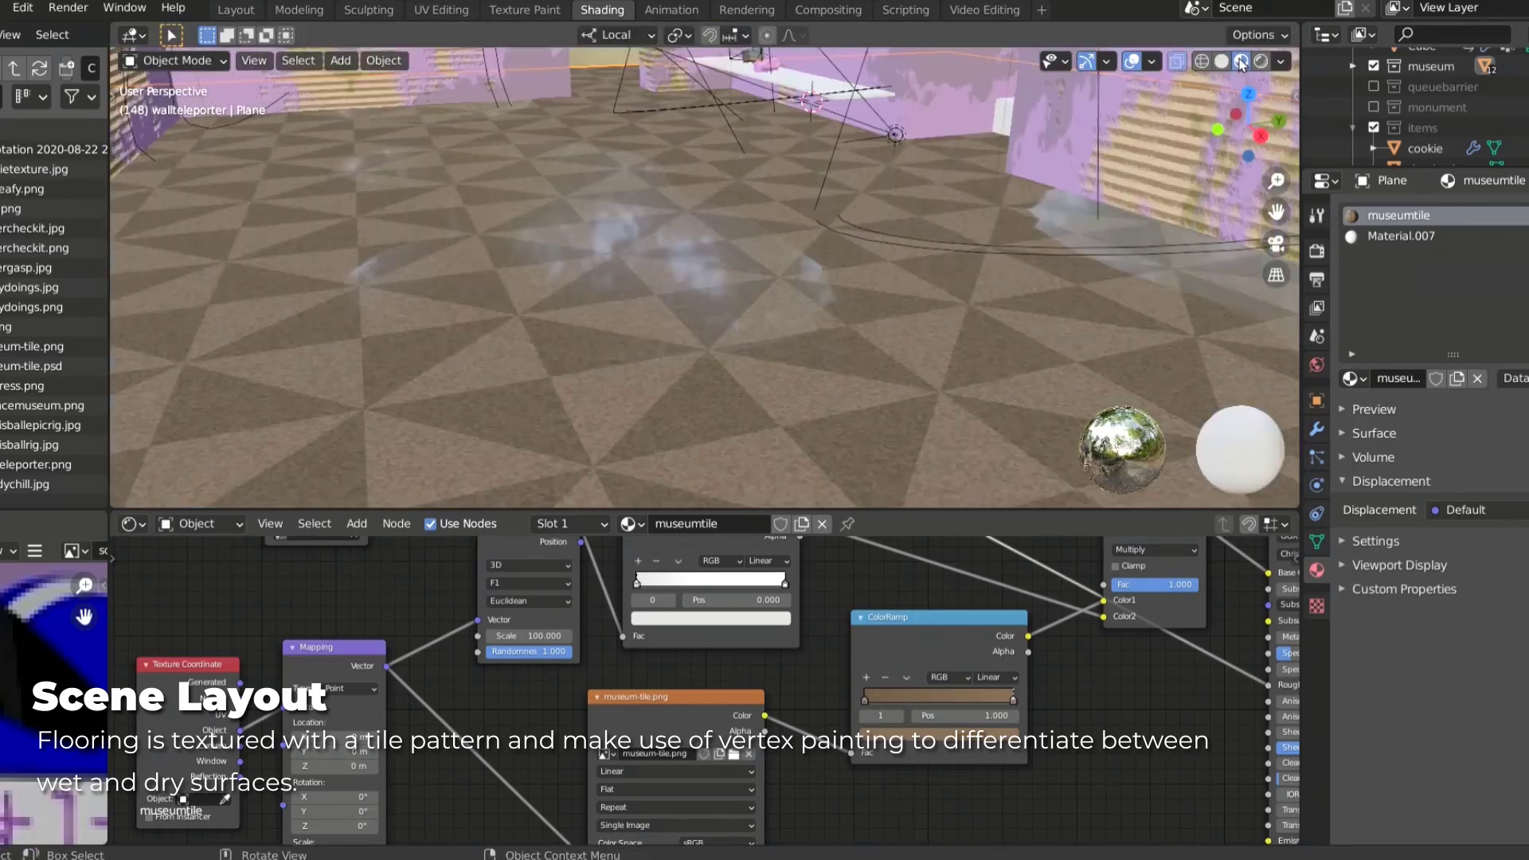
pyautogui.moveTo(638, 222)
pyautogui.mouseDown(button='middle')
pyautogui.moveTo(621, 218)
pyautogui.moveTo(1307, 133)
pyautogui.mouseUp(button='middle')
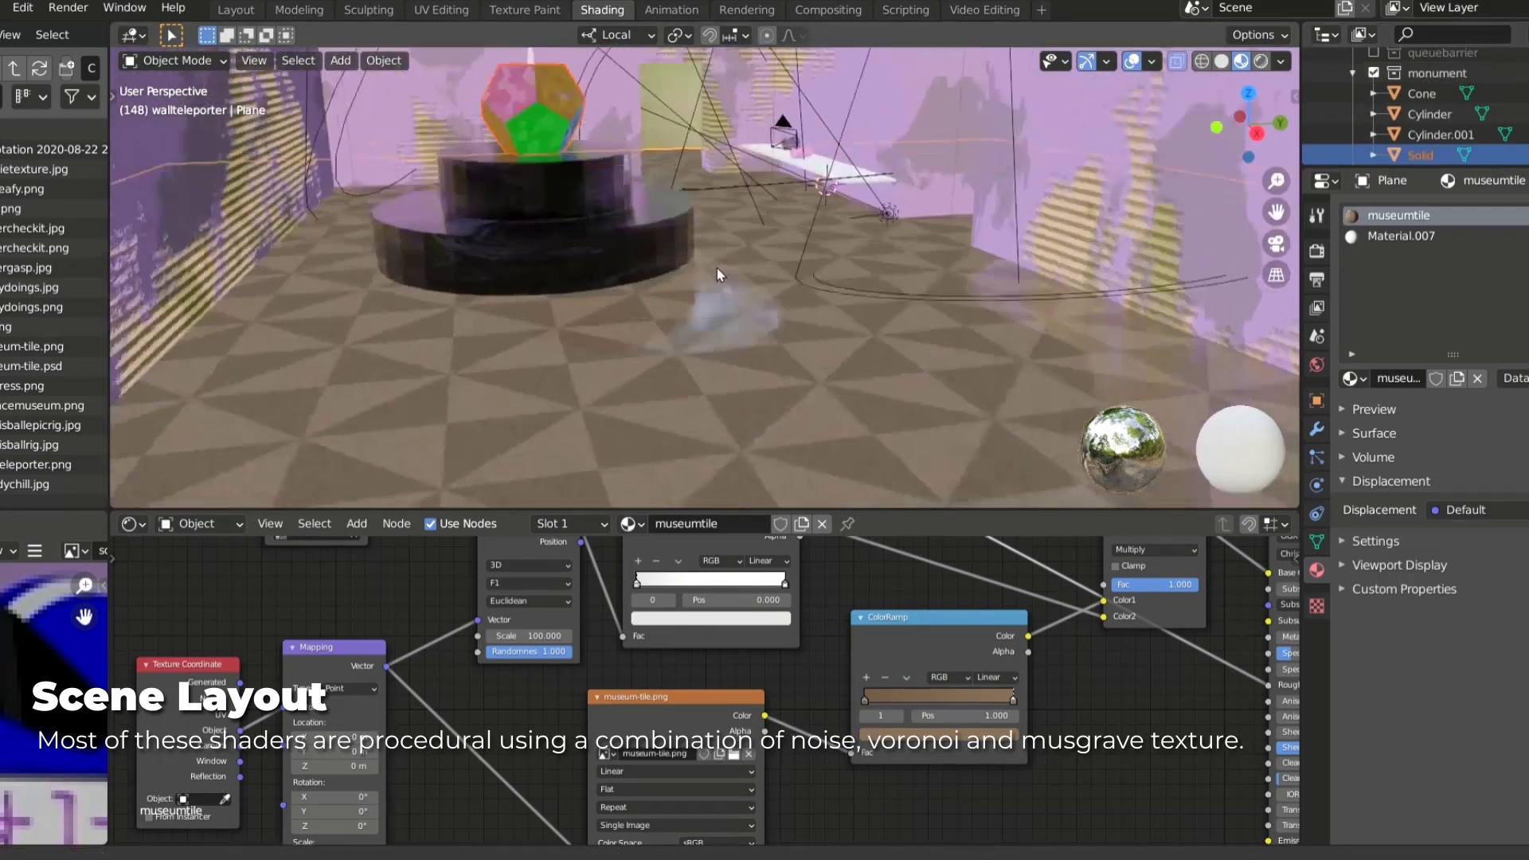
pyautogui.scroll(3, 716, 268)
pyautogui.scroll(4, 863, 203)
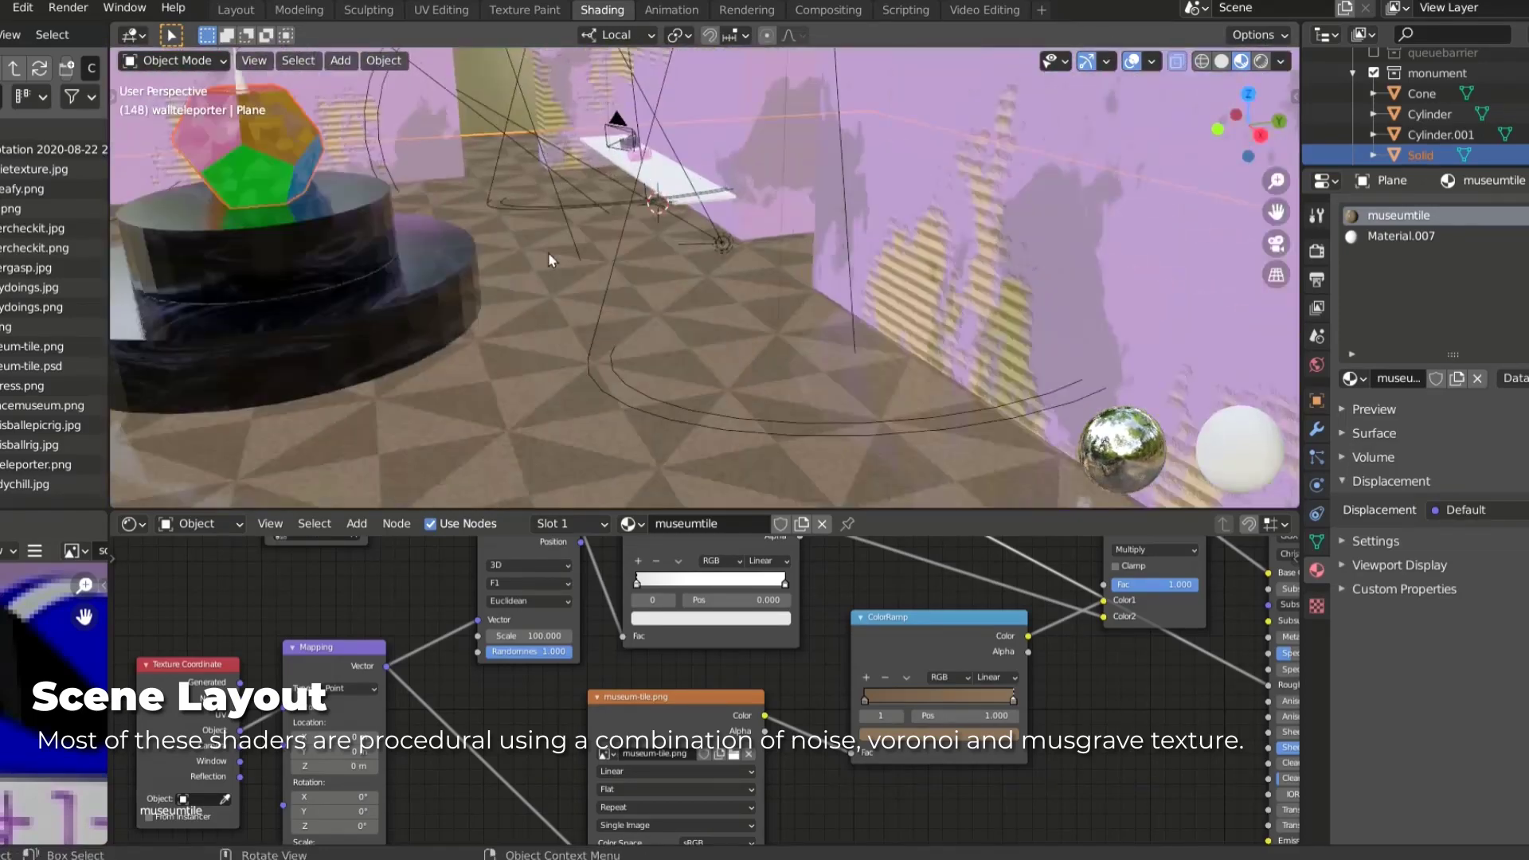
pyautogui.click(418, 232)
pyautogui.moveTo(428, 274)
pyautogui.mouseDown(button='middle')
pyautogui.moveTo(740, 262)
pyautogui.moveTo(1106, 300)
pyautogui.mouseUp(button='middle')
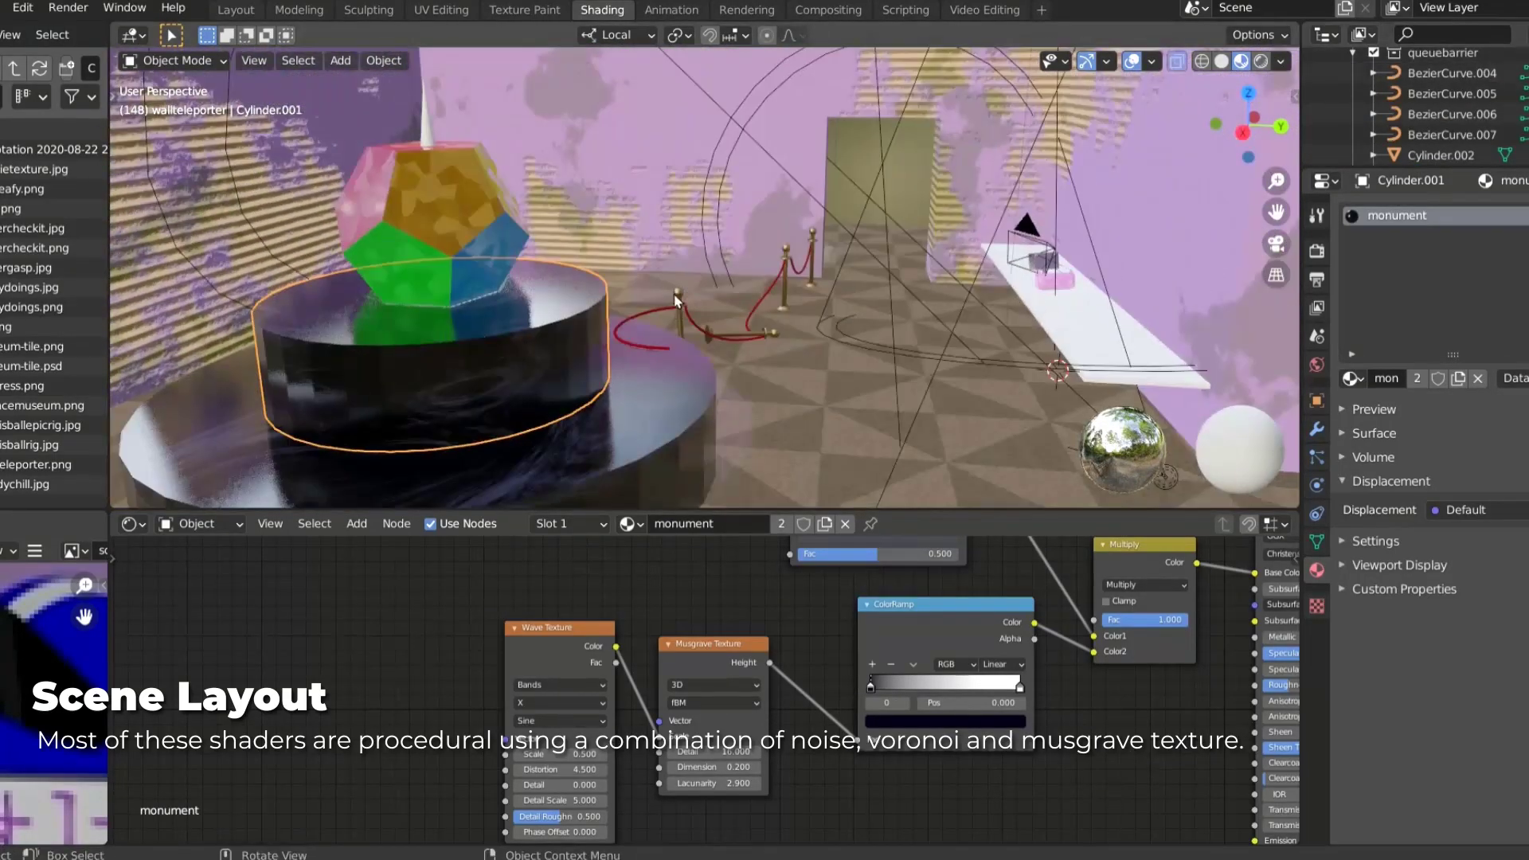
# Step: Frame the brass stanchion and show the wooden plank's Wood material nodes
pyautogui.click(753, 277)
pyautogui.press('KP_Decimal')
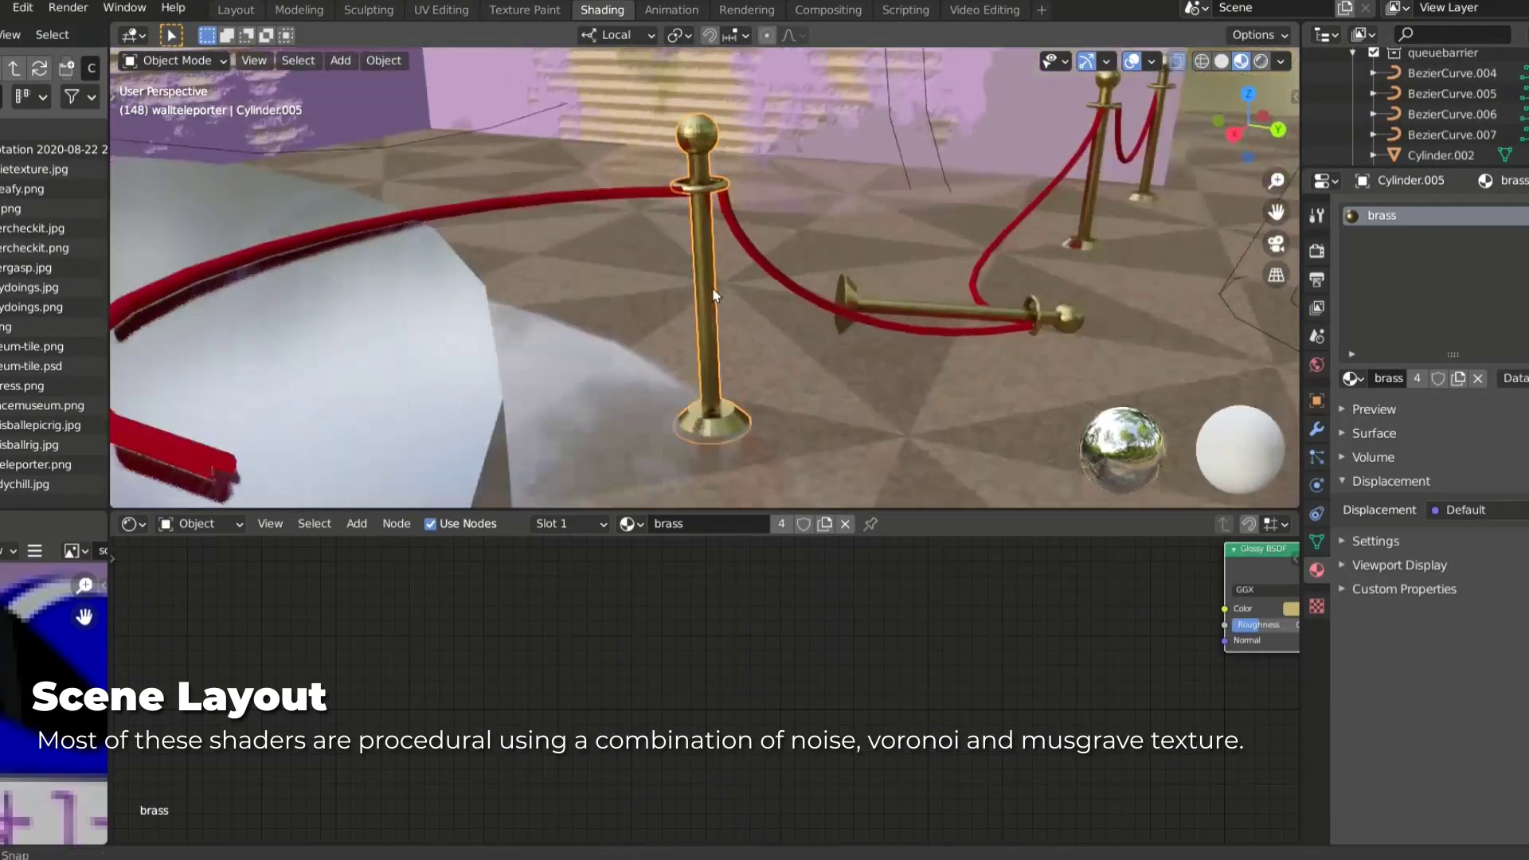
pyautogui.moveTo(714, 294)
pyautogui.mouseDown(button='middle')
pyautogui.moveTo(809, 294)
pyautogui.moveTo(537, 285)
pyautogui.moveTo(445, 225)
pyautogui.moveTo(618, 266)
pyautogui.moveTo(1072, 241)
pyautogui.moveTo(819, 280)
pyautogui.moveTo(801, 375)
pyautogui.mouseUp(button='middle')
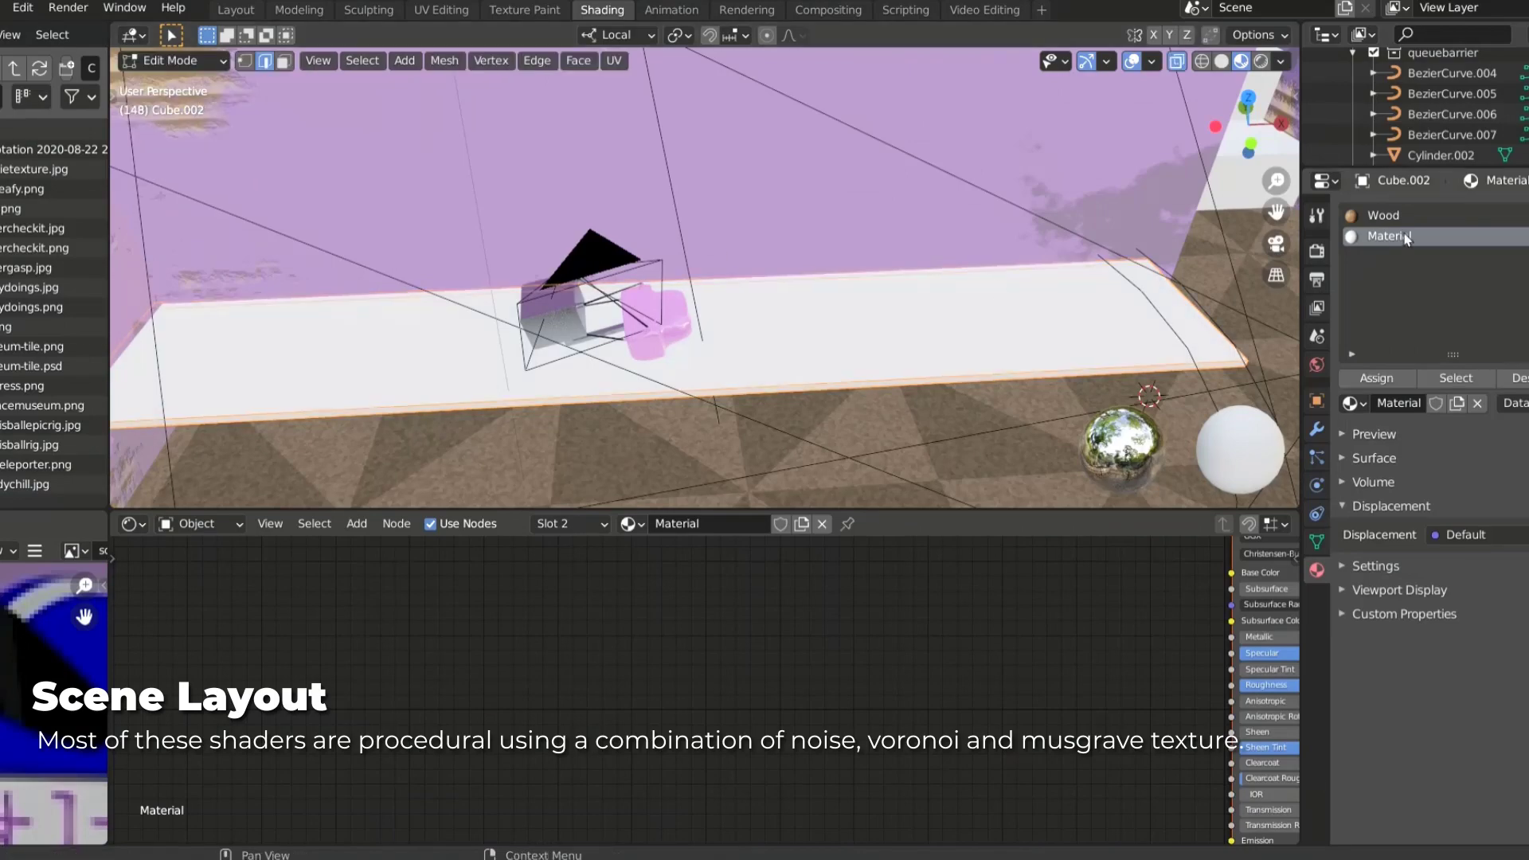
pyautogui.click(1383, 215)
pyautogui.moveTo(717, 319)
pyautogui.mouseDown(button='middle')
pyautogui.moveTo(558, 279)
pyautogui.moveTo(349, 164)
pyautogui.moveTo(478, 207)
pyautogui.moveTo(302, 136)
pyautogui.mouseUp(button='middle')
# Step: Switch to Object Mode and view the room in Rendered shading
pyautogui.click(172, 60)
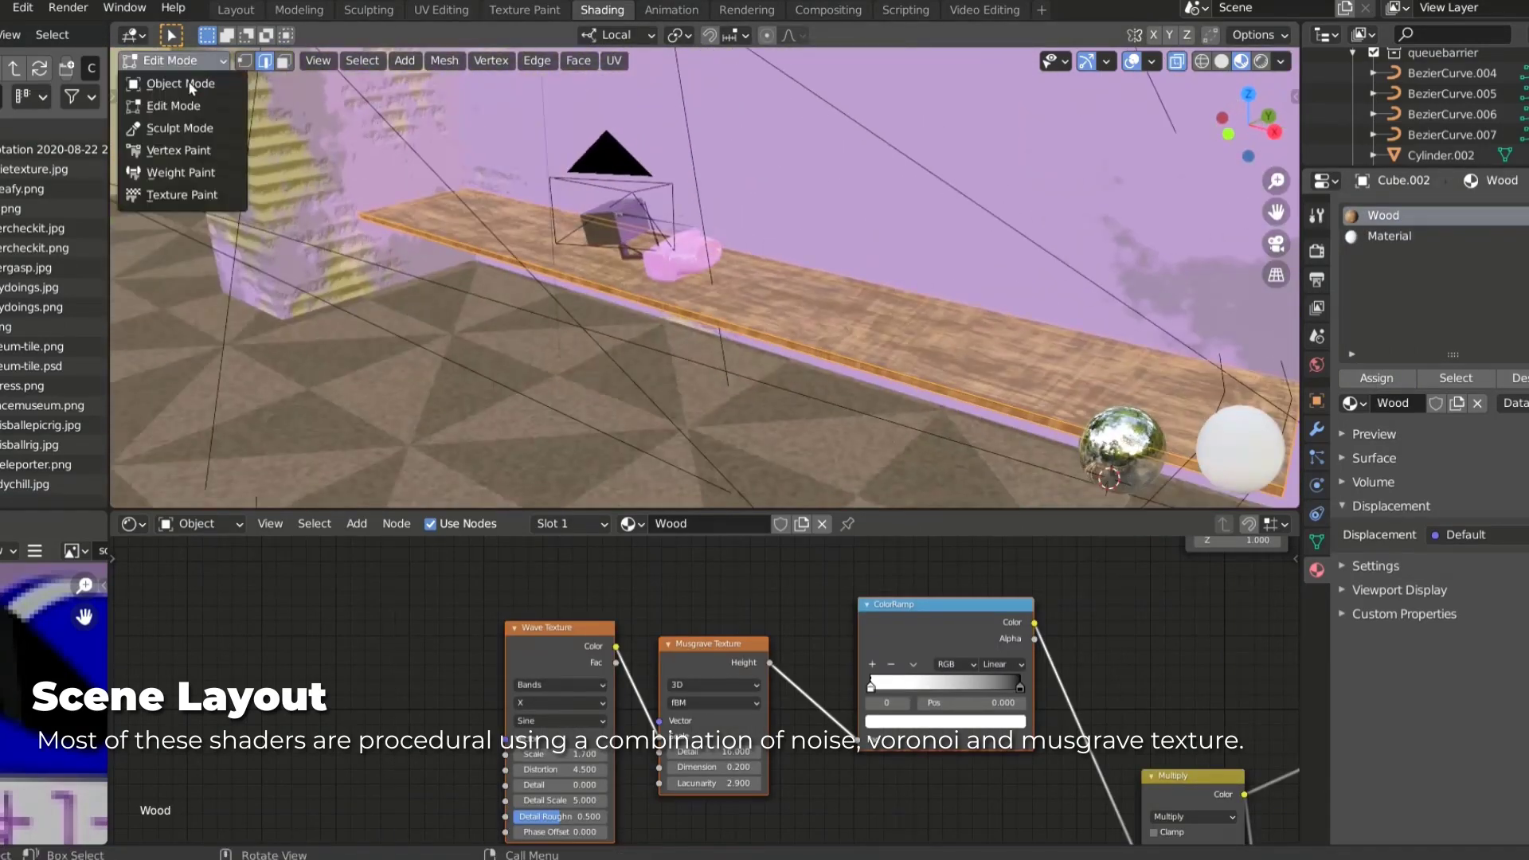
pyautogui.moveTo(623, 250)
pyautogui.mouseDown(button='middle')
pyautogui.moveTo(877, 250)
pyautogui.moveTo(1014, 190)
pyautogui.mouseUp(button='middle')
pyautogui.click(1261, 61)
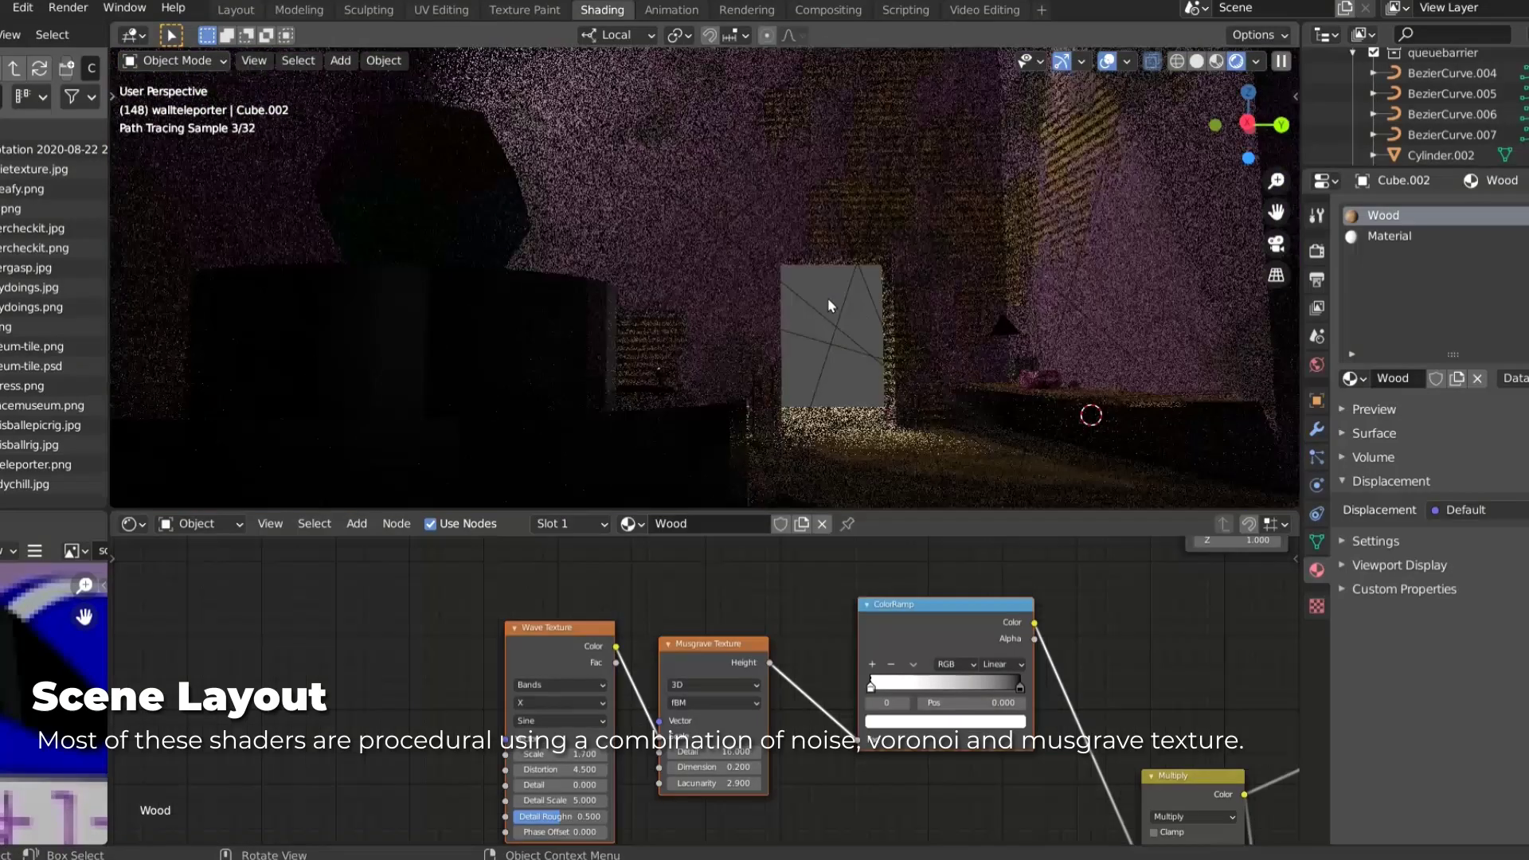
pyautogui.moveTo(849, 281)
pyautogui.mouseDown(button='middle')
pyautogui.moveTo(867, 333)
pyautogui.moveTo(785, 303)
pyautogui.moveTo(756, 239)
pyautogui.moveTo(797, 255)
pyautogui.moveTo(765, 263)
pyautogui.mouseUp(button='middle')
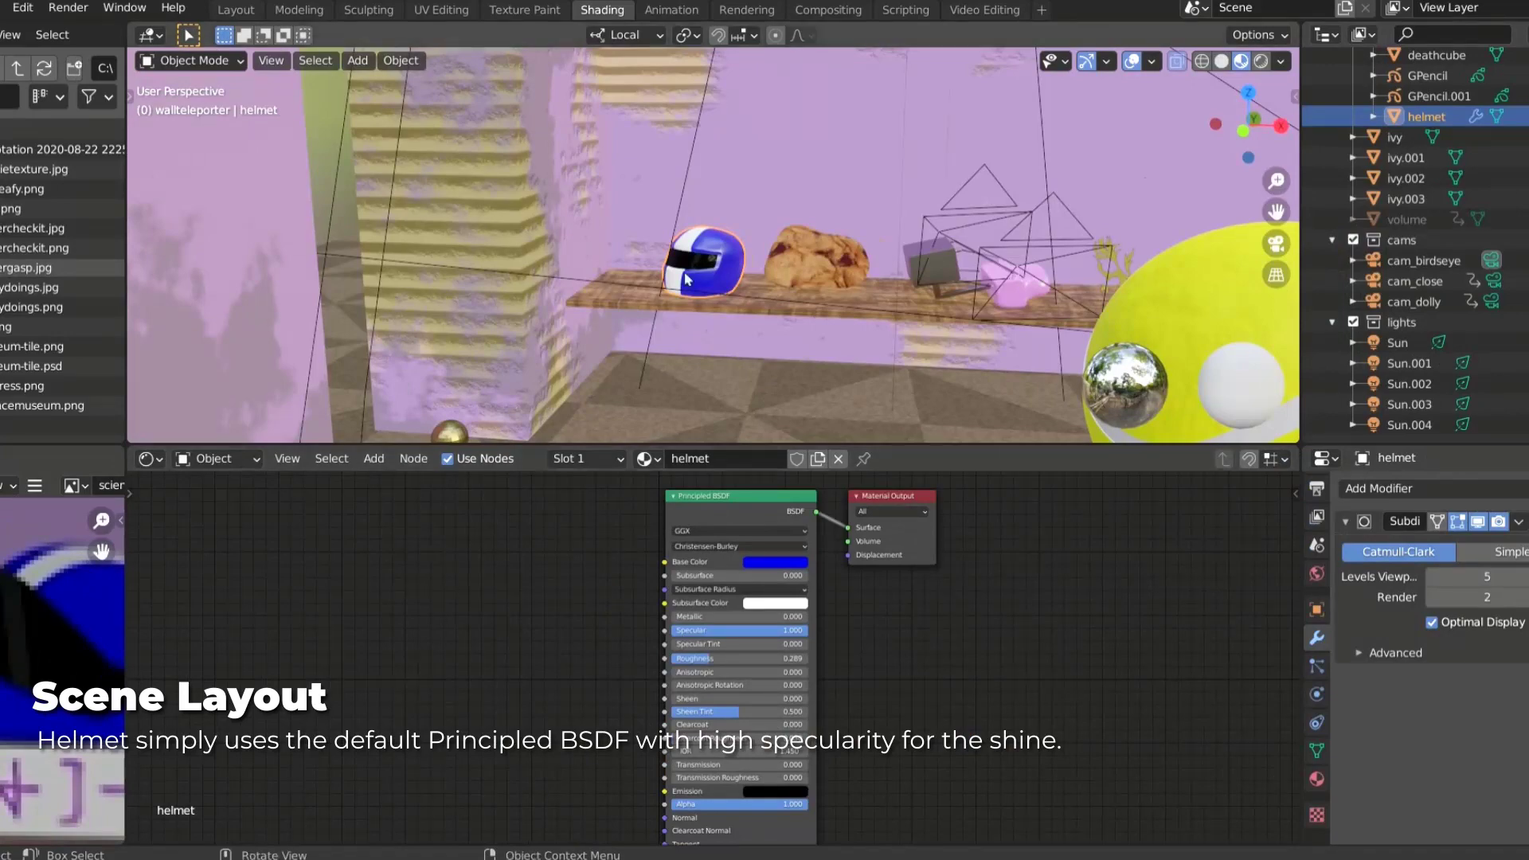
# Step: Orbit to the helmet's front and select the cookie to show its material
pyautogui.scroll(3, 721, 300)
pyautogui.moveTo(721, 300)
pyautogui.mouseDown(button='middle')
pyautogui.moveTo(758, 266)
pyautogui.moveTo(627, 255)
pyautogui.moveTo(806, 265)
pyautogui.mouseUp(button='middle')
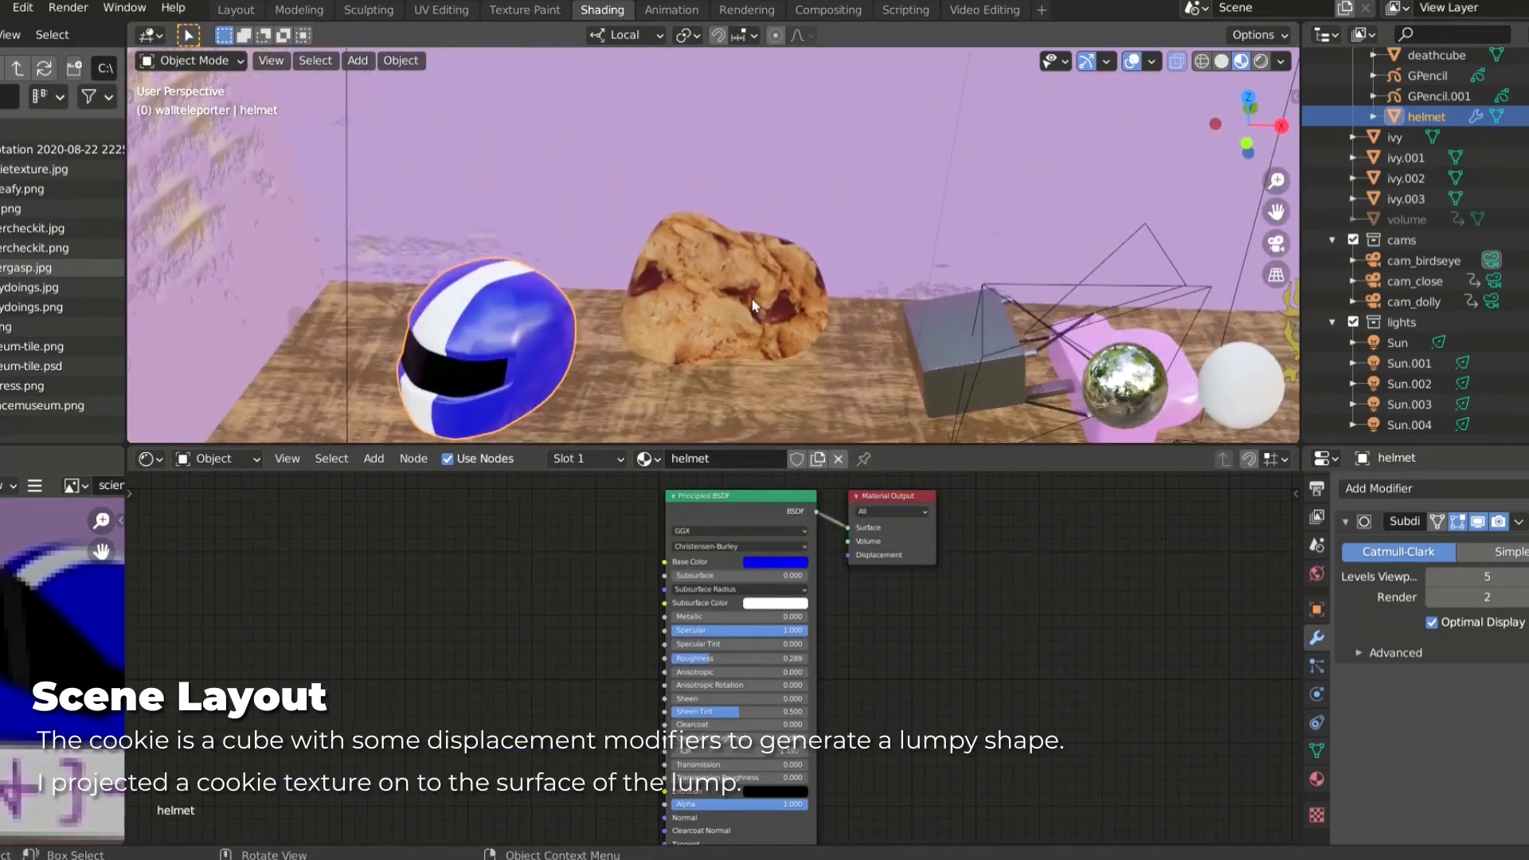
pyautogui.click(755, 305)
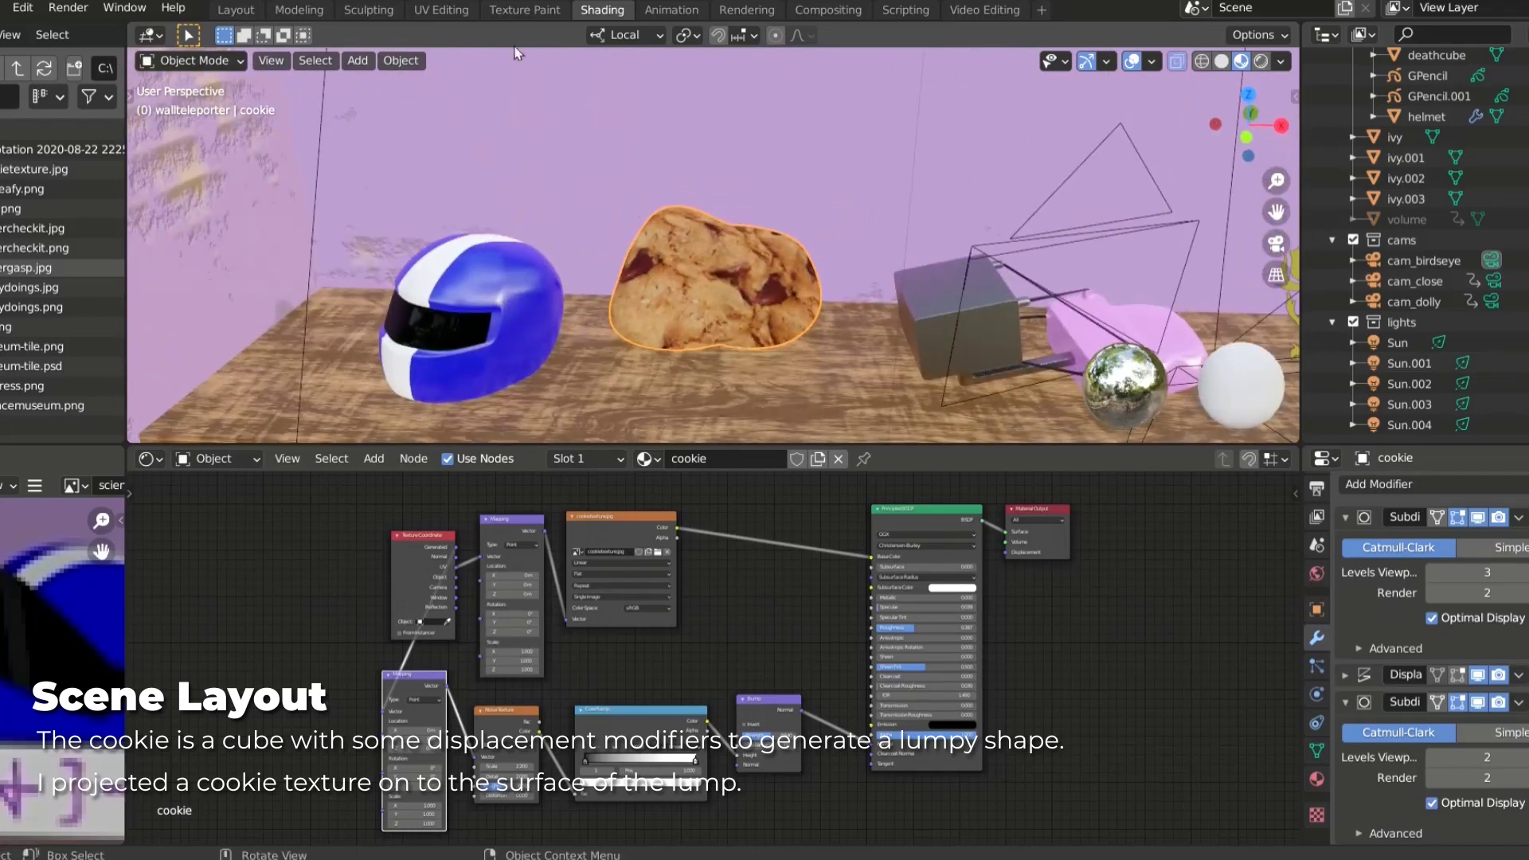
# Step: Move the cookie's UV square across its texture in UV Editing, then return to Shading
pyautogui.click(442, 9)
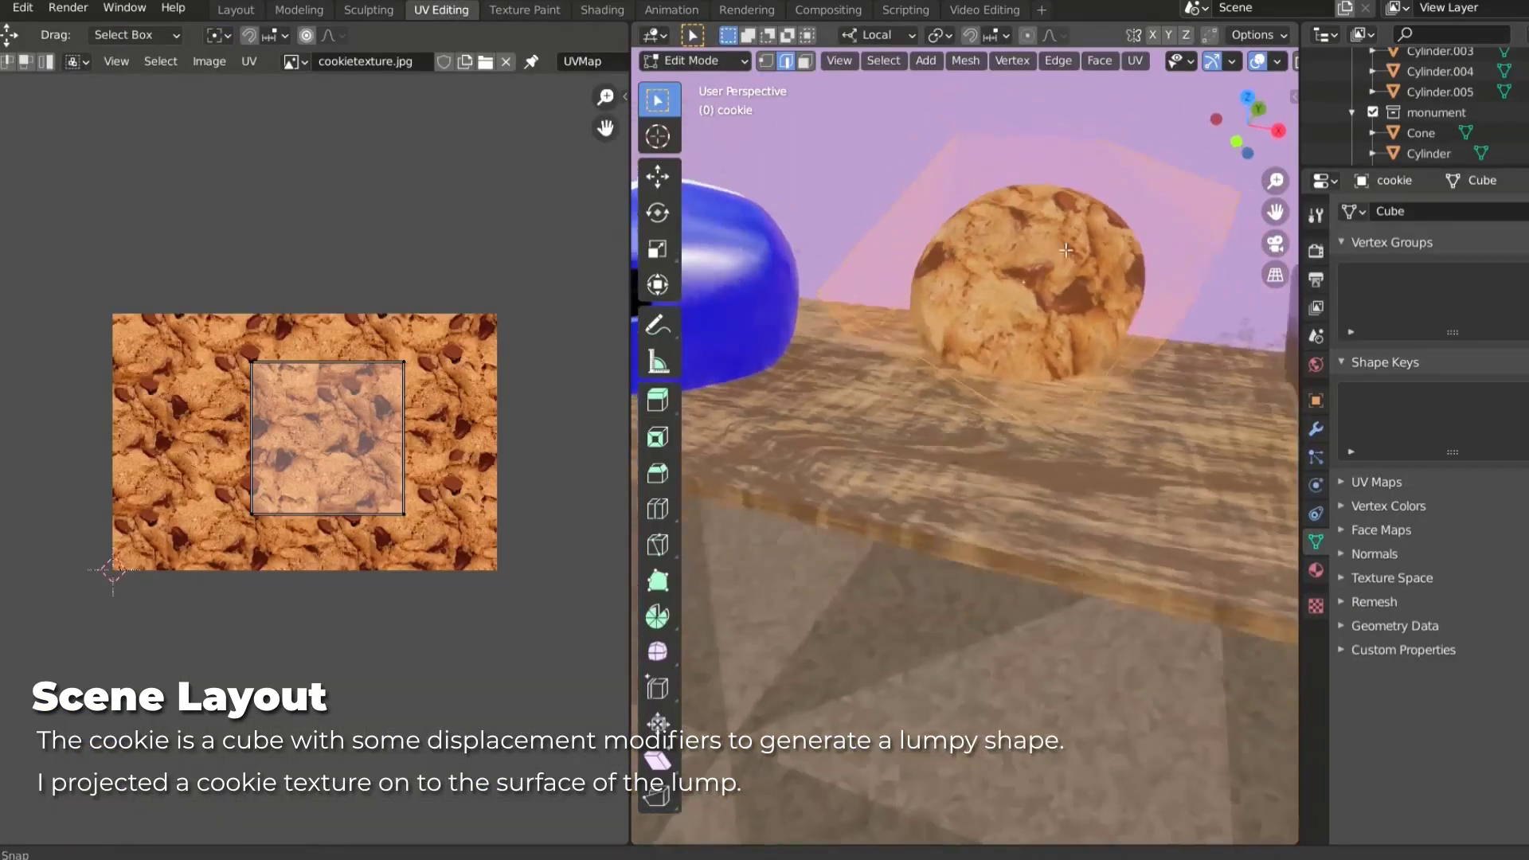
pyautogui.scroll(4, 294, 441)
pyautogui.scroll(-1, 294, 440)
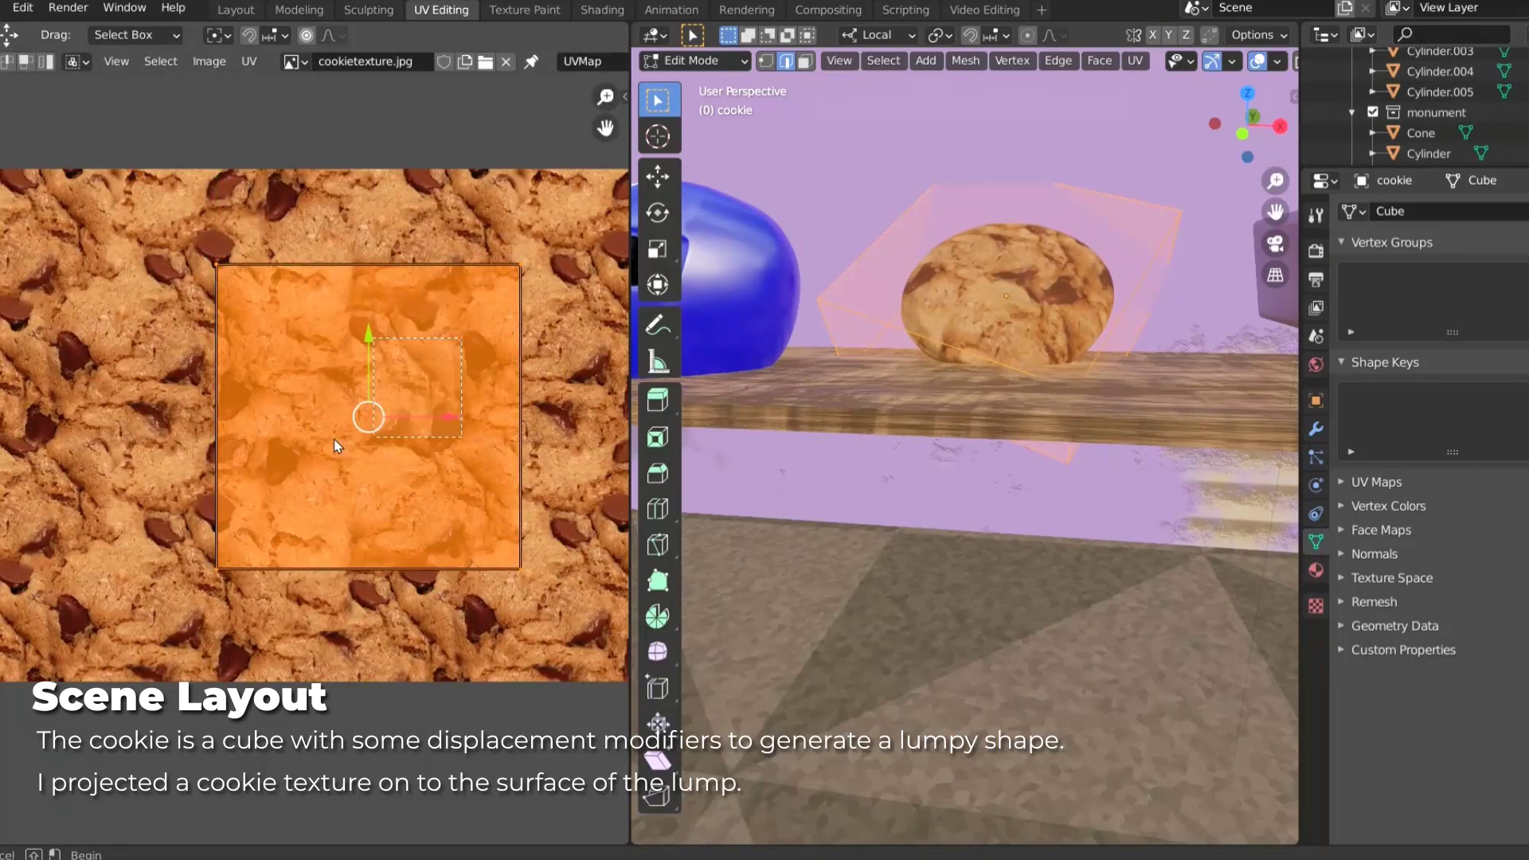
pyautogui.press('g')
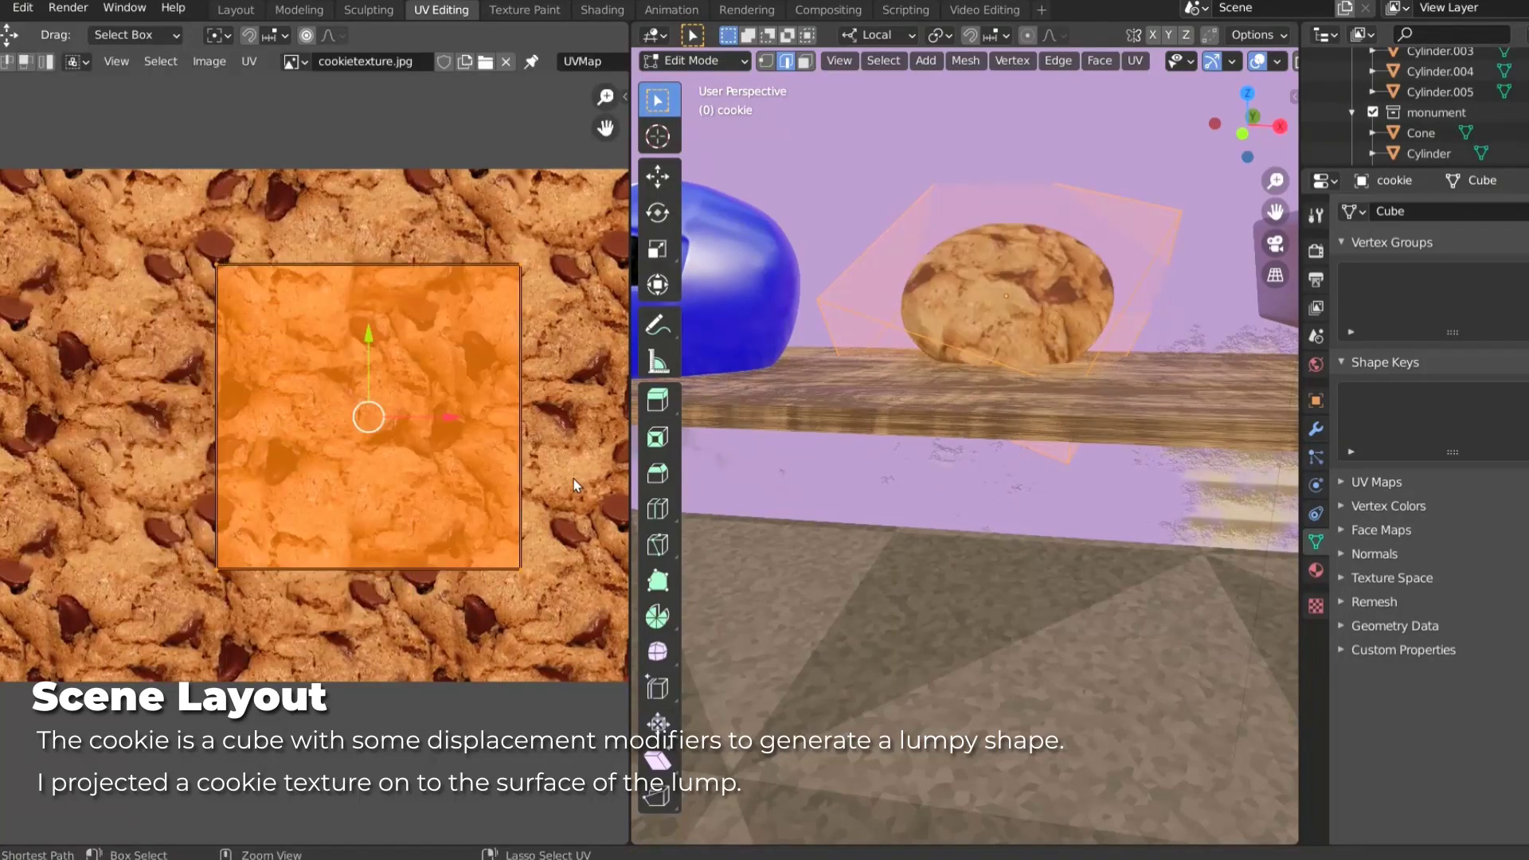
pyautogui.click(602, 11)
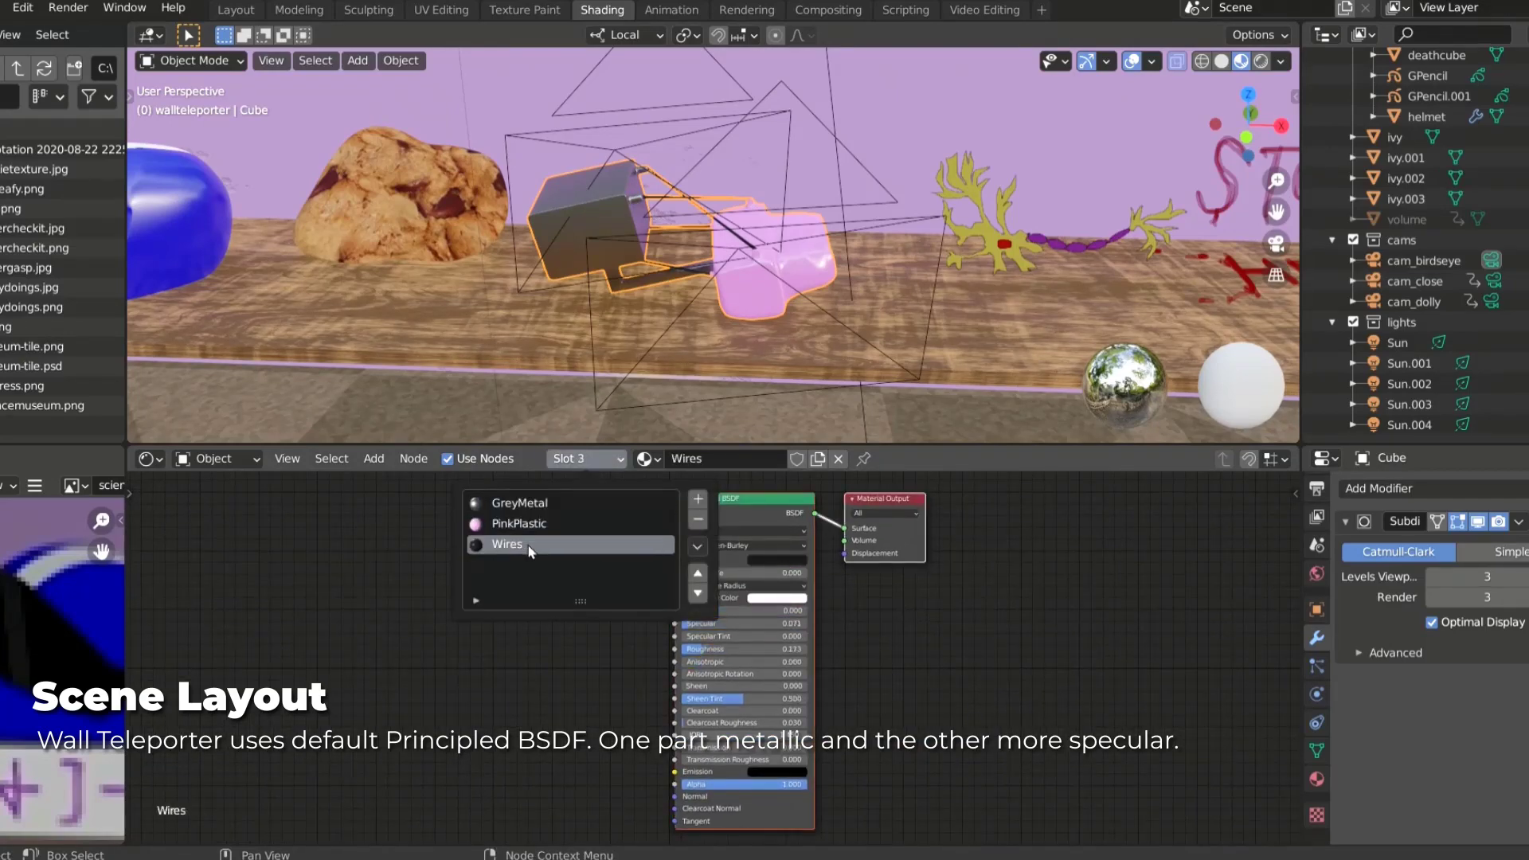
# Step: Orbit around the STOP HER grease-pencil drawing over to the death cube
pyautogui.moveTo(653, 239); pyautogui.dragTo(495, 239, button='middle')
pyautogui.moveTo(784, 195)
pyautogui.mouseDown(button='middle')
pyautogui.moveTo(543, 301)
pyautogui.moveTo(766, 287)
pyautogui.moveTo(828, 249)
pyautogui.mouseUp(button='middle')
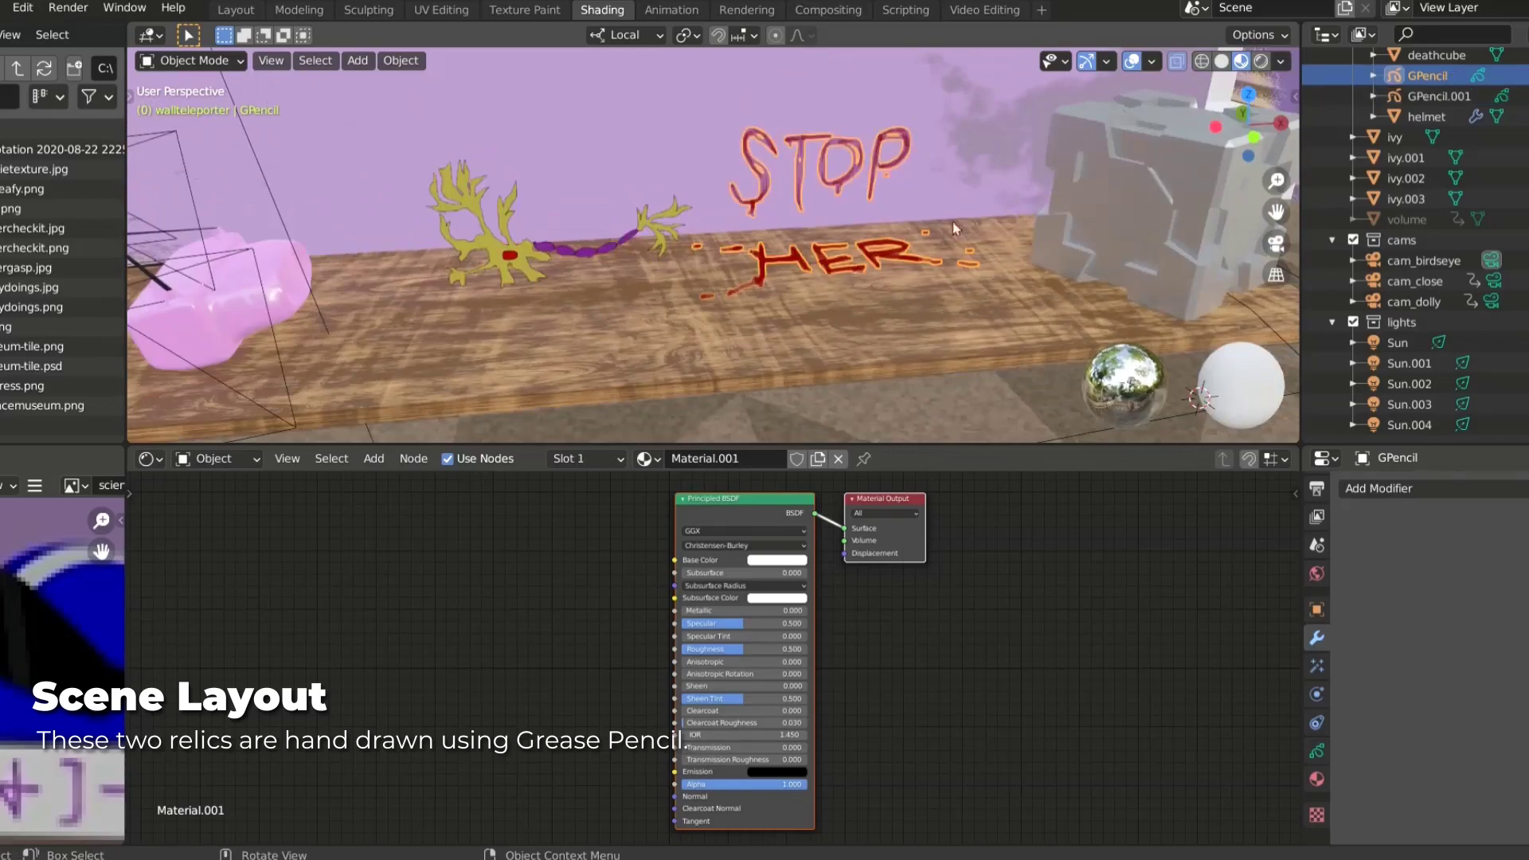
pyautogui.moveTo(956, 228)
pyautogui.mouseDown(button='middle')
pyautogui.moveTo(1032, 217)
pyautogui.moveTo(796, 266)
pyautogui.moveTo(903, 191)
pyautogui.moveTo(930, 207)
pyautogui.moveTo(185, 116)
pyautogui.mouseUp(button='middle')
# Step: Select the death cube and switch it back to Object Mode
pyautogui.click(796, 266)
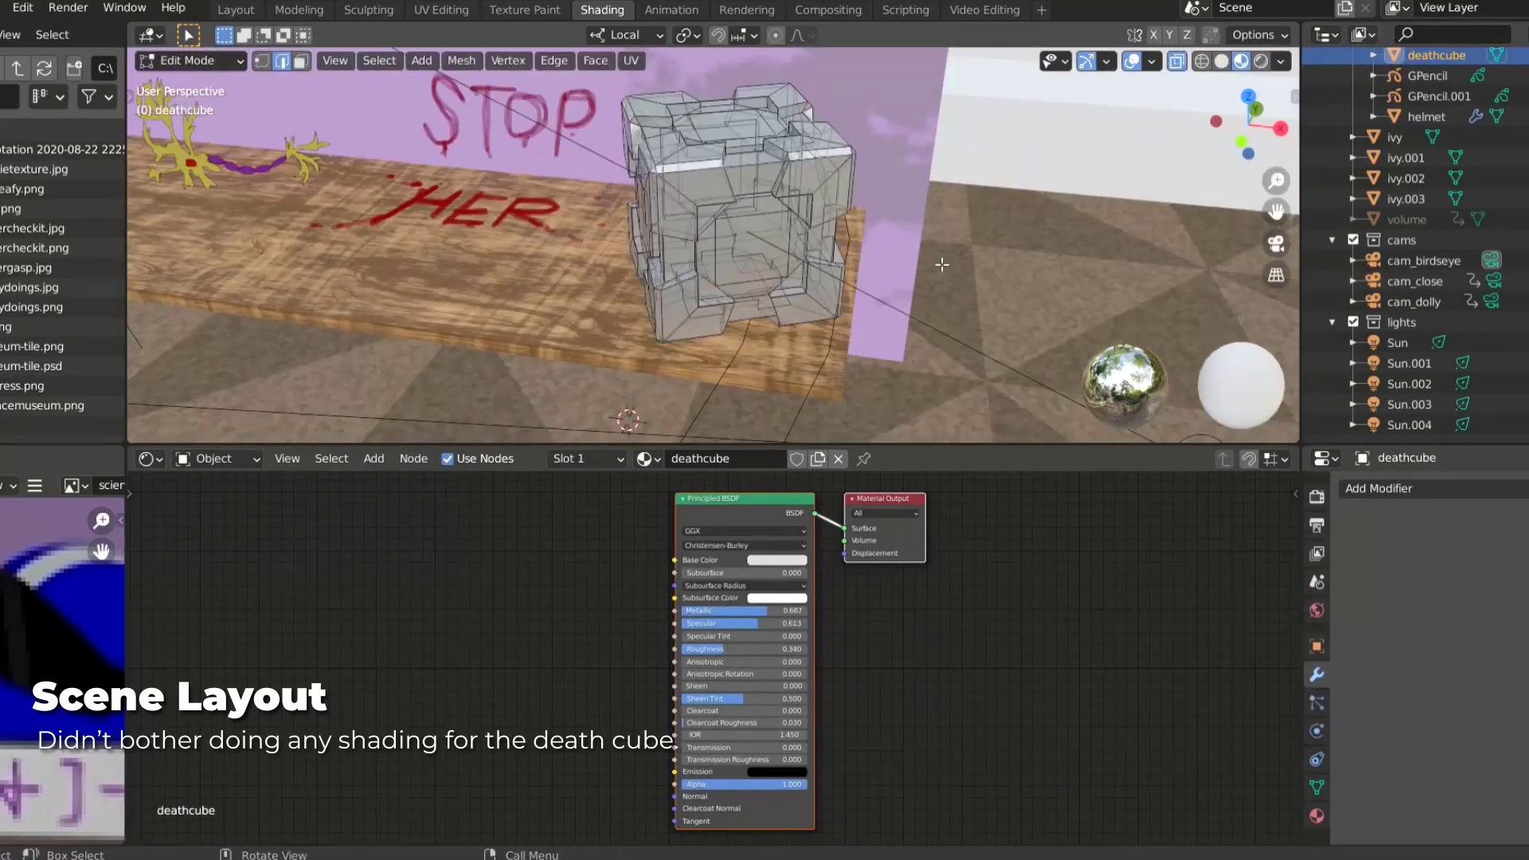
pyautogui.moveTo(942, 264)
pyautogui.mouseDown(button='middle')
pyautogui.moveTo(717, 239)
pyautogui.moveTo(478, 160)
pyautogui.mouseUp(button='middle')
pyautogui.click(189, 60)
pyautogui.moveTo(179, 77); pyautogui.dragTo(871, 230, button='middle')
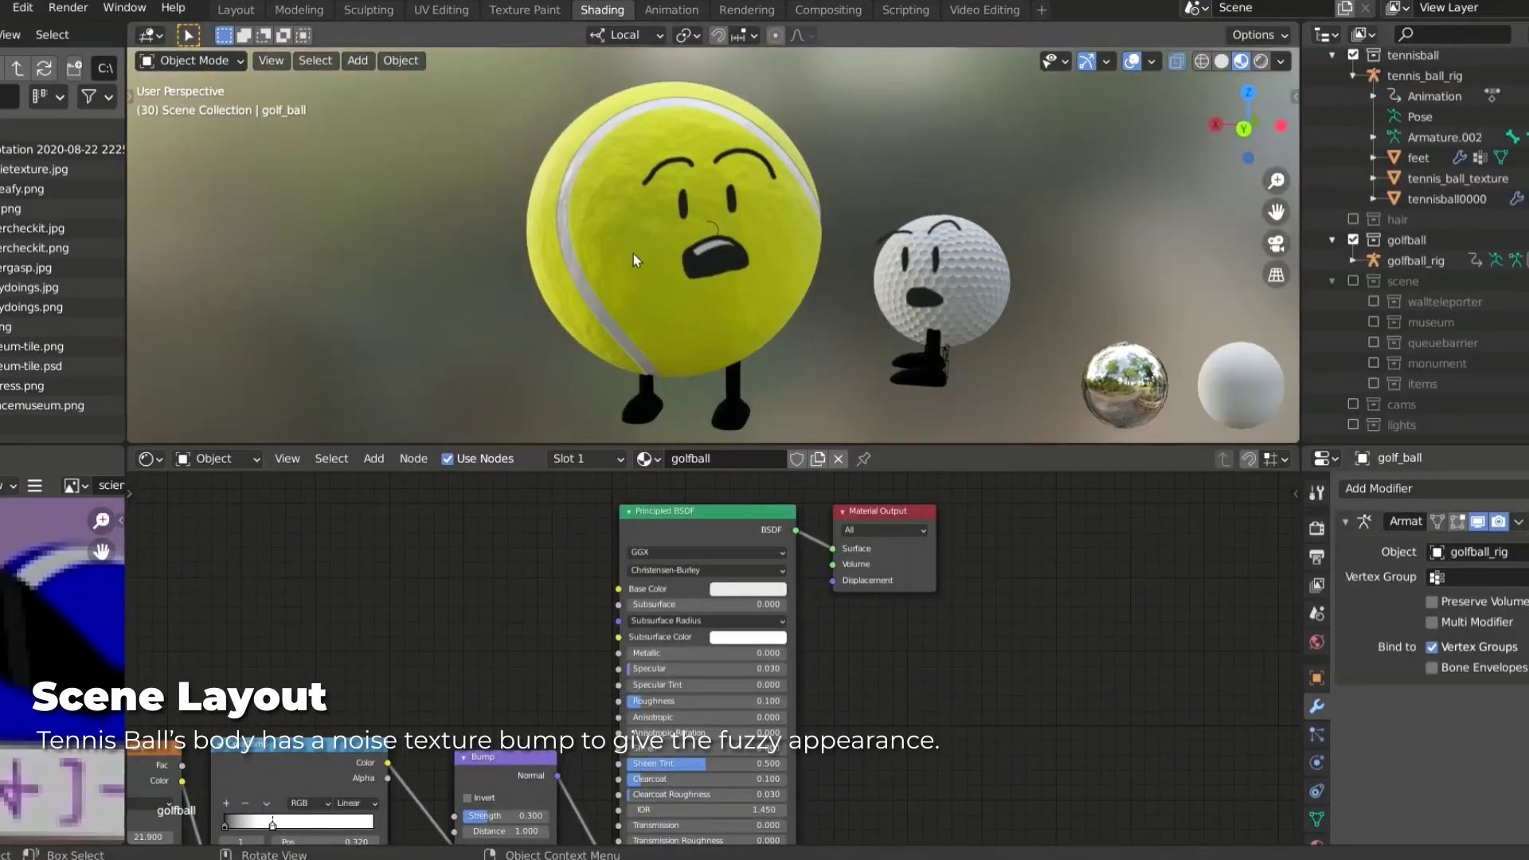
# Step: Select the tennis ball and pan the node editor to its greenFuzz Principled BSDF
pyautogui.click(629, 253)
pyautogui.scroll(4, 637, 239)
pyautogui.scroll(4, 796, 235)
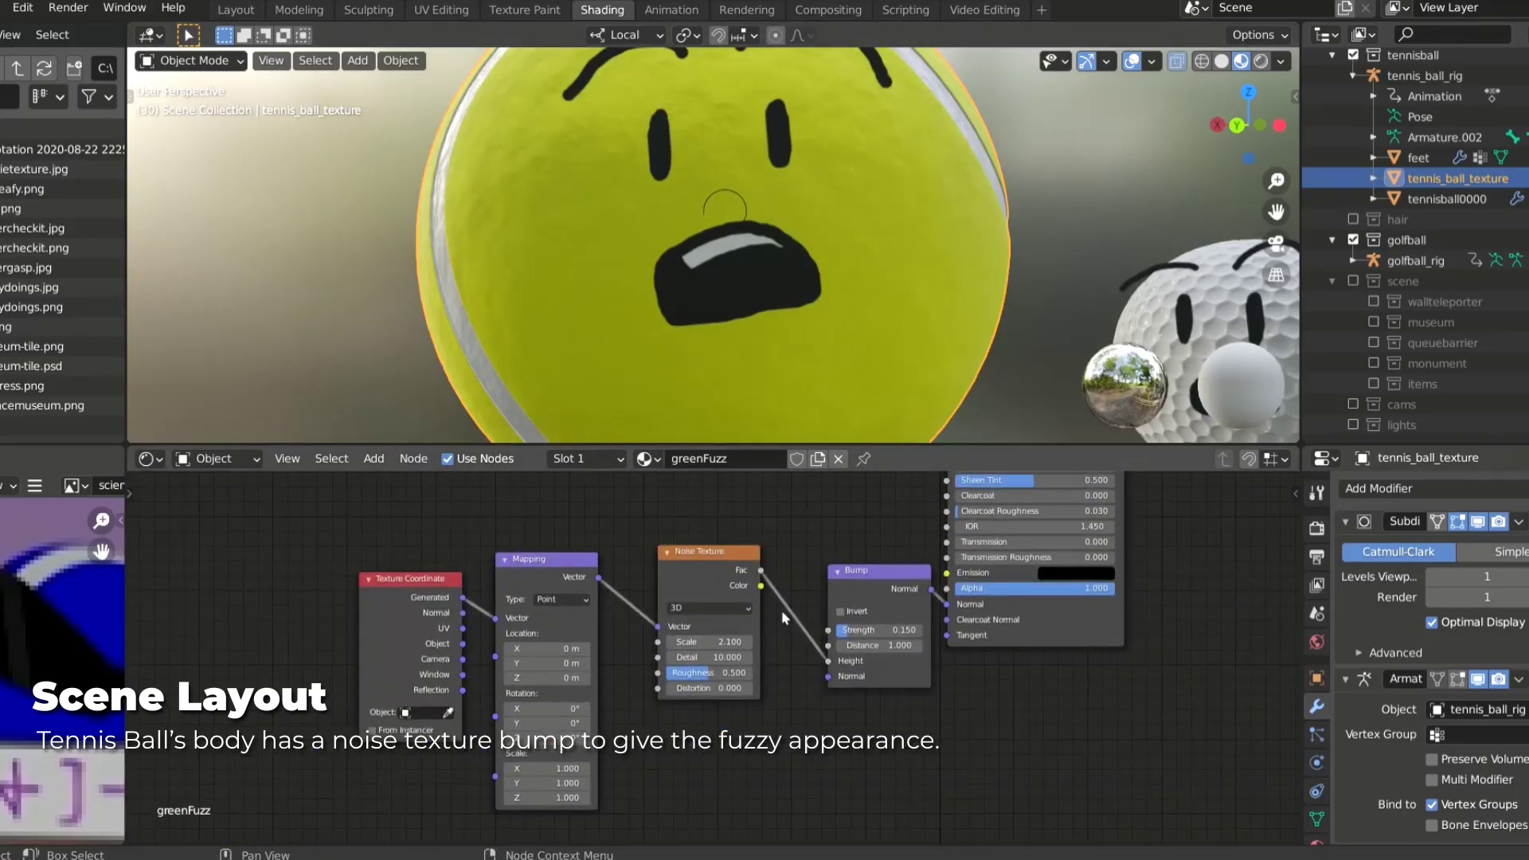
pyautogui.moveTo(785, 617); pyautogui.dragTo(533, 845, button='middle')
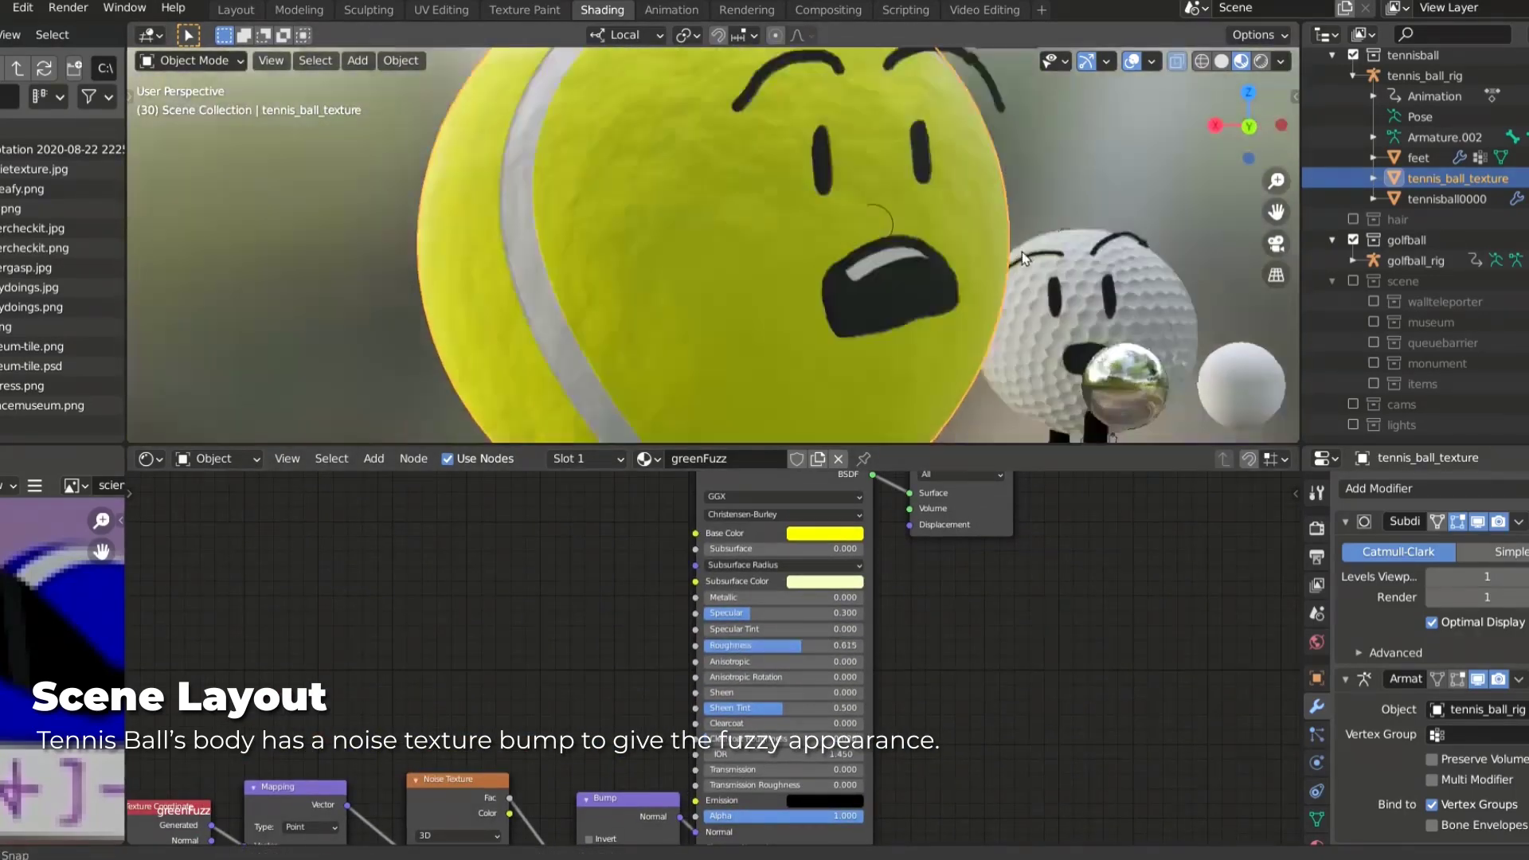
pyautogui.scroll(-5, 1021, 252)
# Step: Frame the golf ball and view its bump material in Rendered shading
pyautogui.click(988, 299)
pyautogui.press('KP_Decimal')
pyautogui.moveTo(987, 300)
pyautogui.mouseDown(button='middle')
pyautogui.moveTo(427, 284)
pyautogui.moveTo(667, 255)
pyautogui.mouseUp(button='middle')
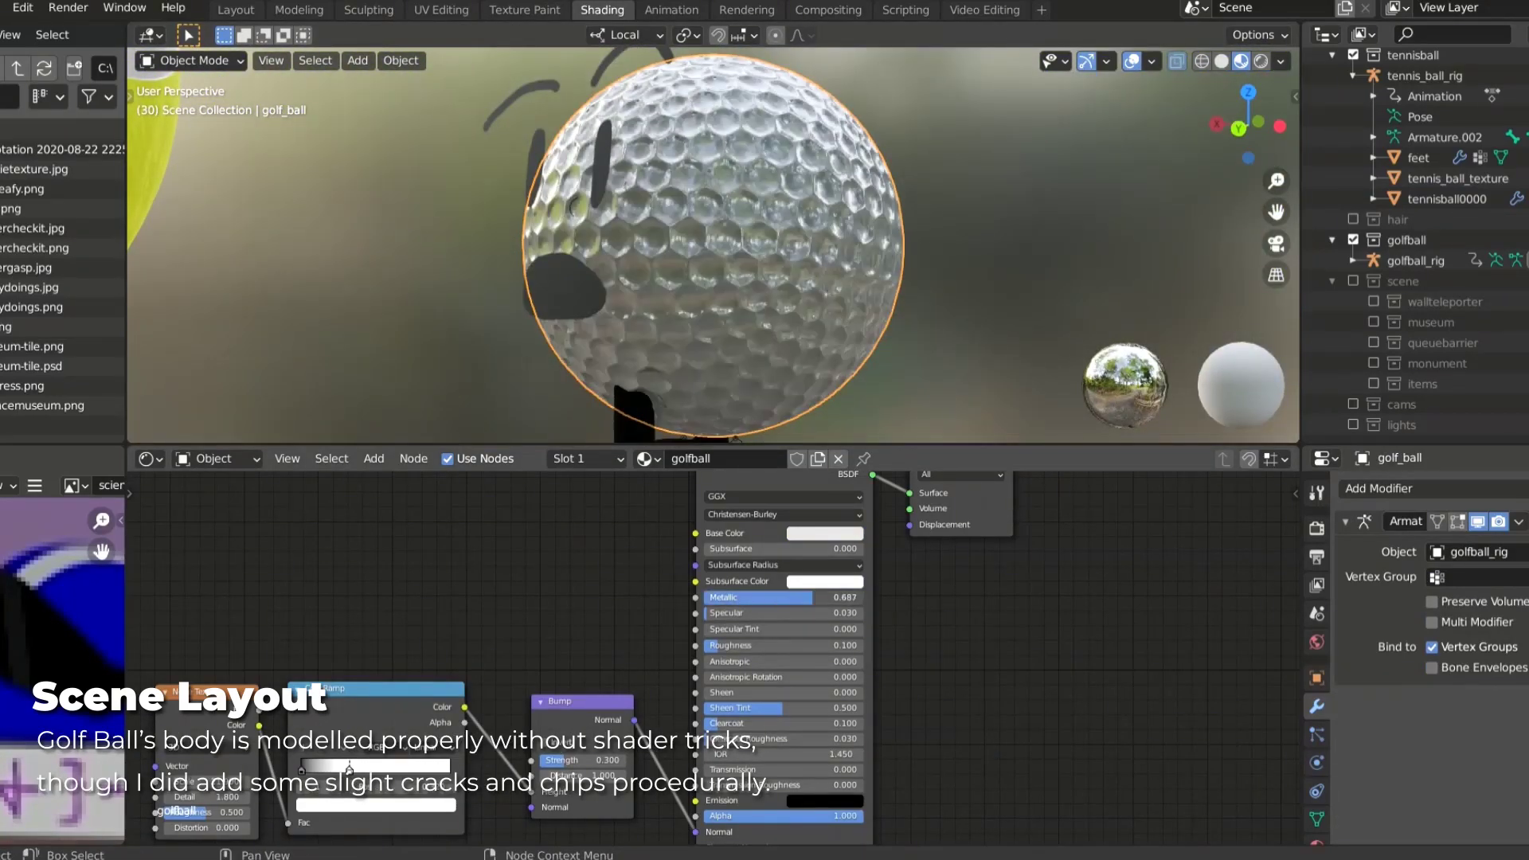
pyautogui.scroll(2, 580, 595)
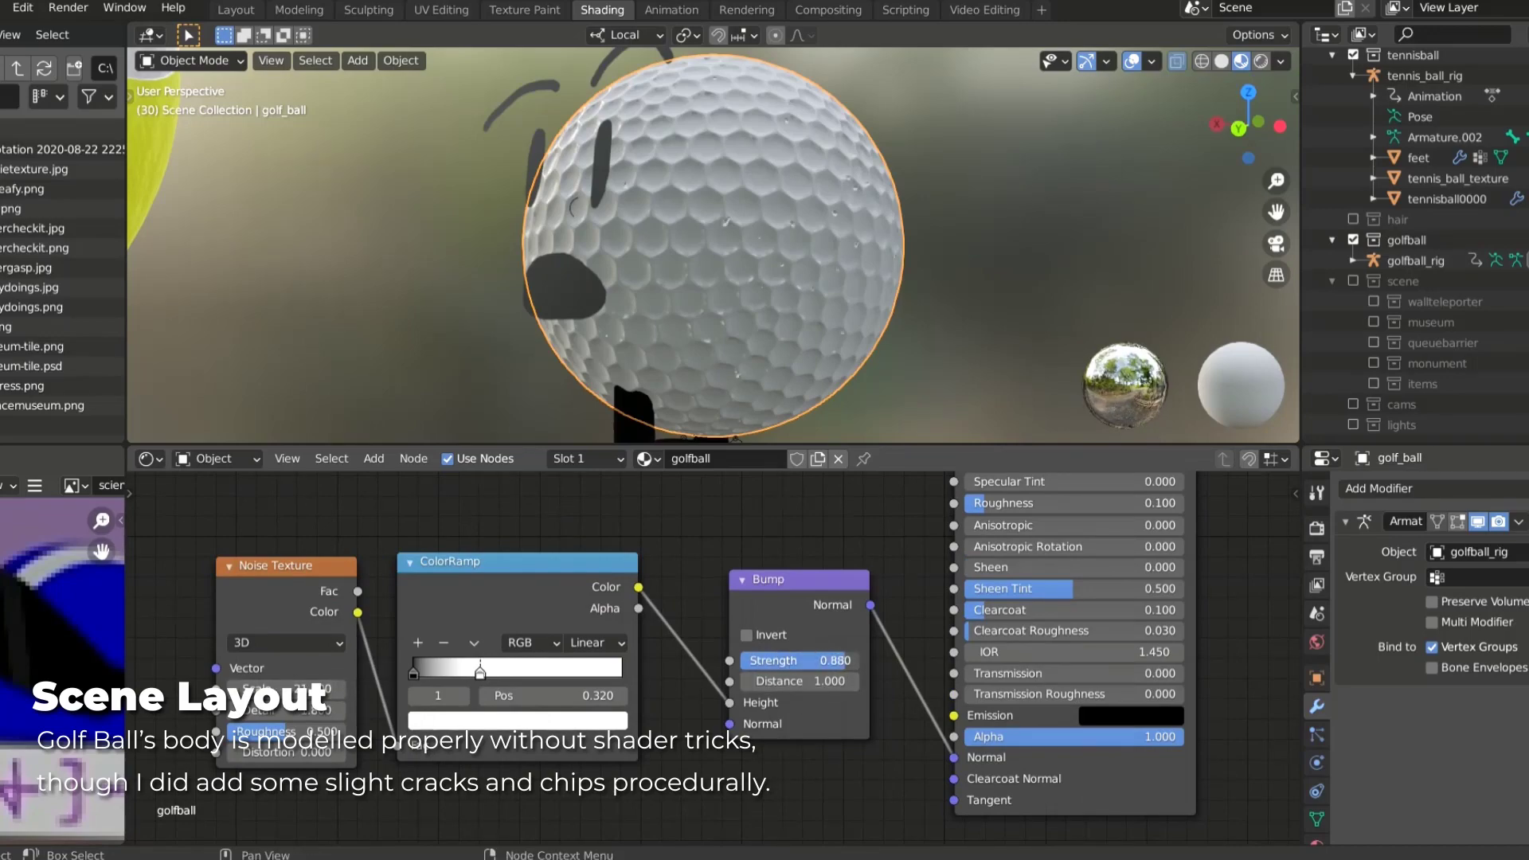
pyautogui.moveTo(931, 240); pyautogui.dragTo(881, 228, button='middle')
pyautogui.scroll(-4, 881, 229)
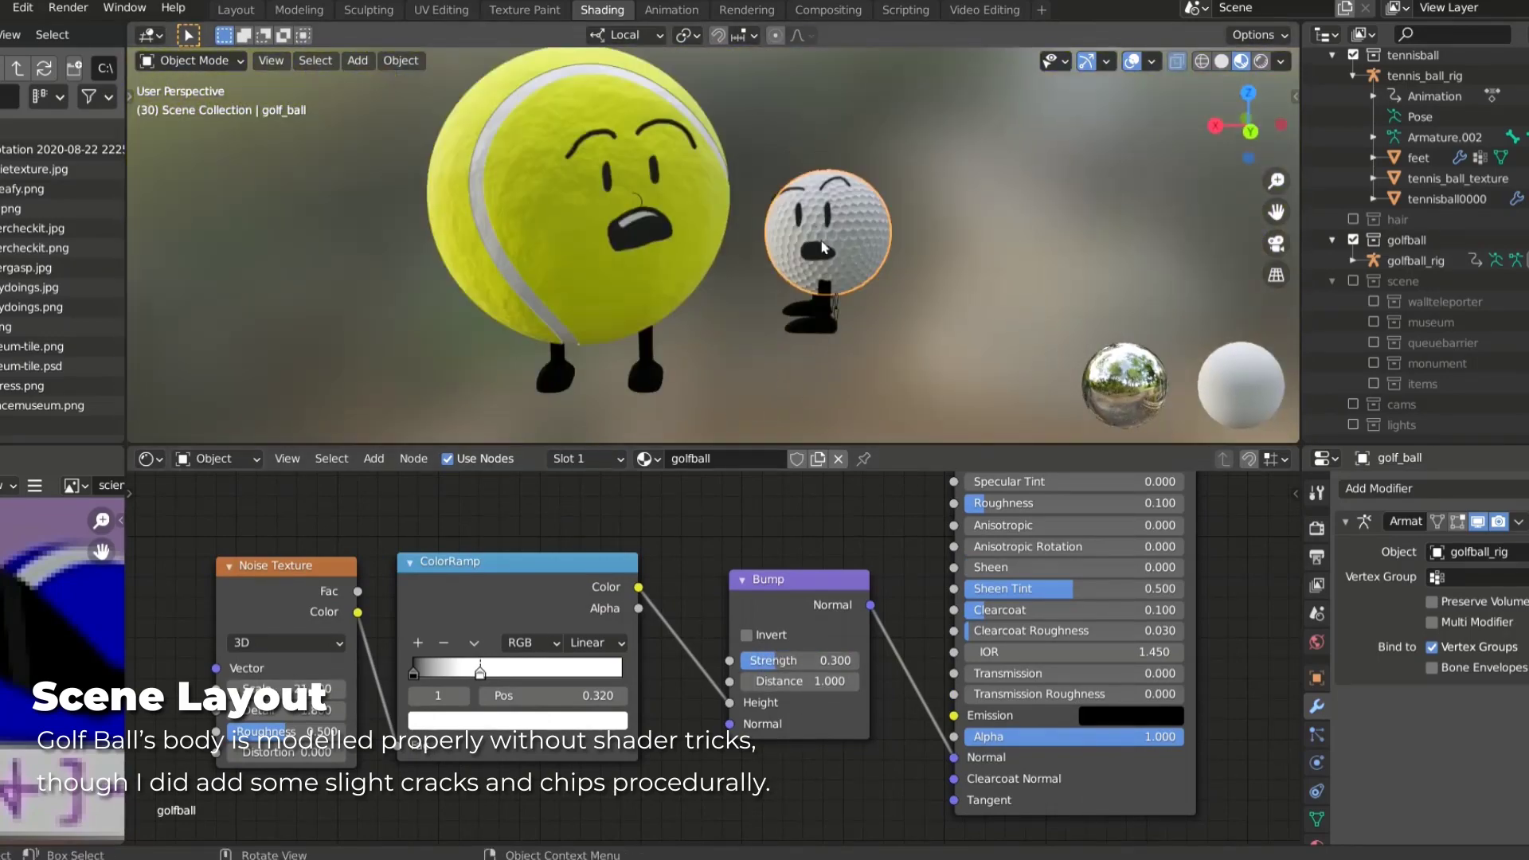
pyautogui.click(1261, 61)
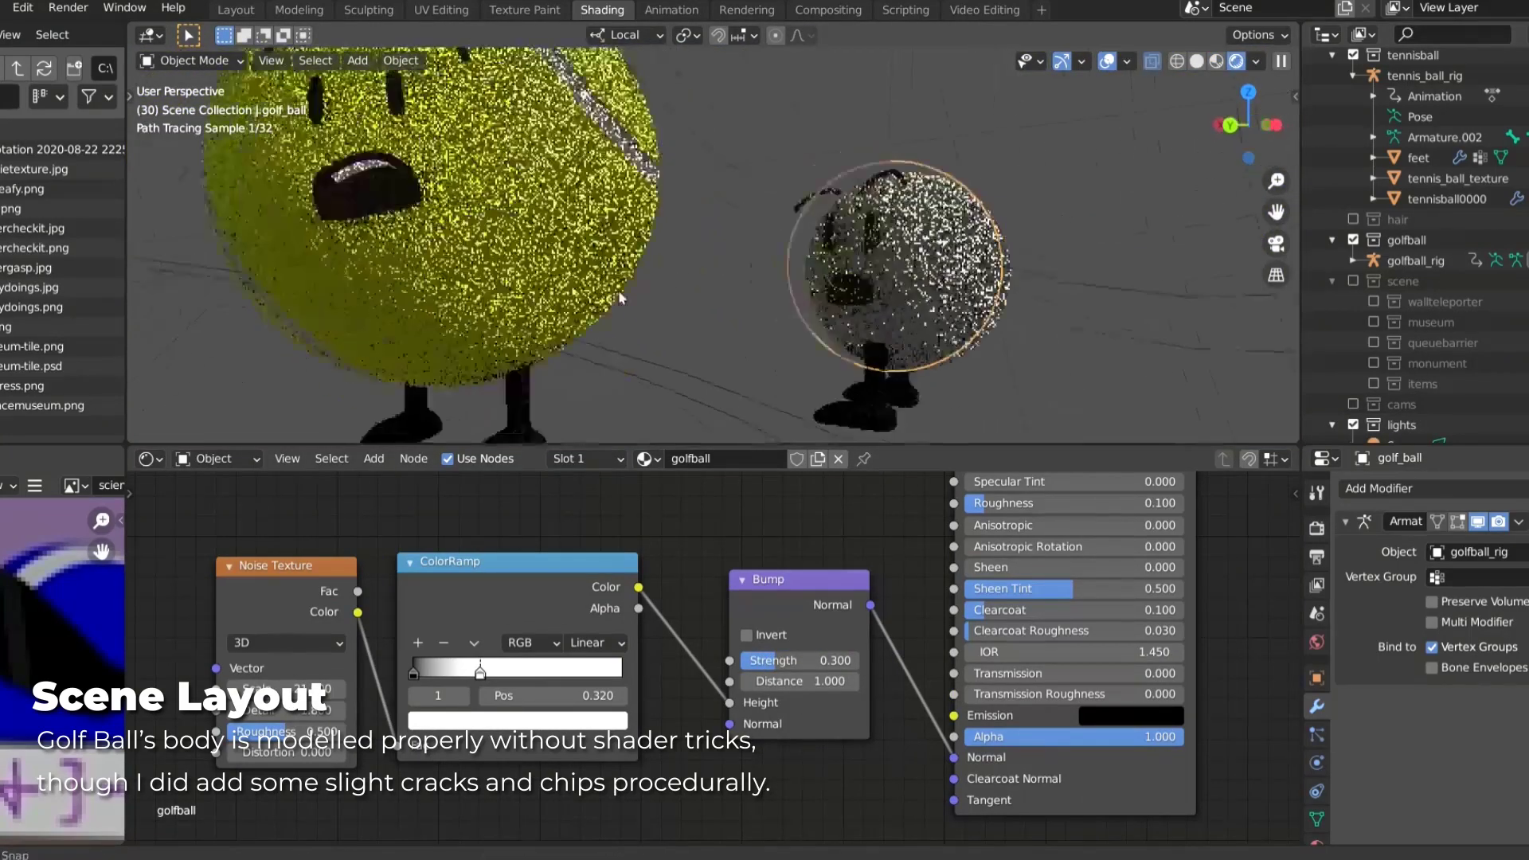
pyautogui.moveTo(916, 278)
pyautogui.mouseDown(button='middle')
pyautogui.moveTo(1077, 292)
pyautogui.moveTo(733, 246)
pyautogui.moveTo(823, 310)
pyautogui.mouseUp(button='middle')
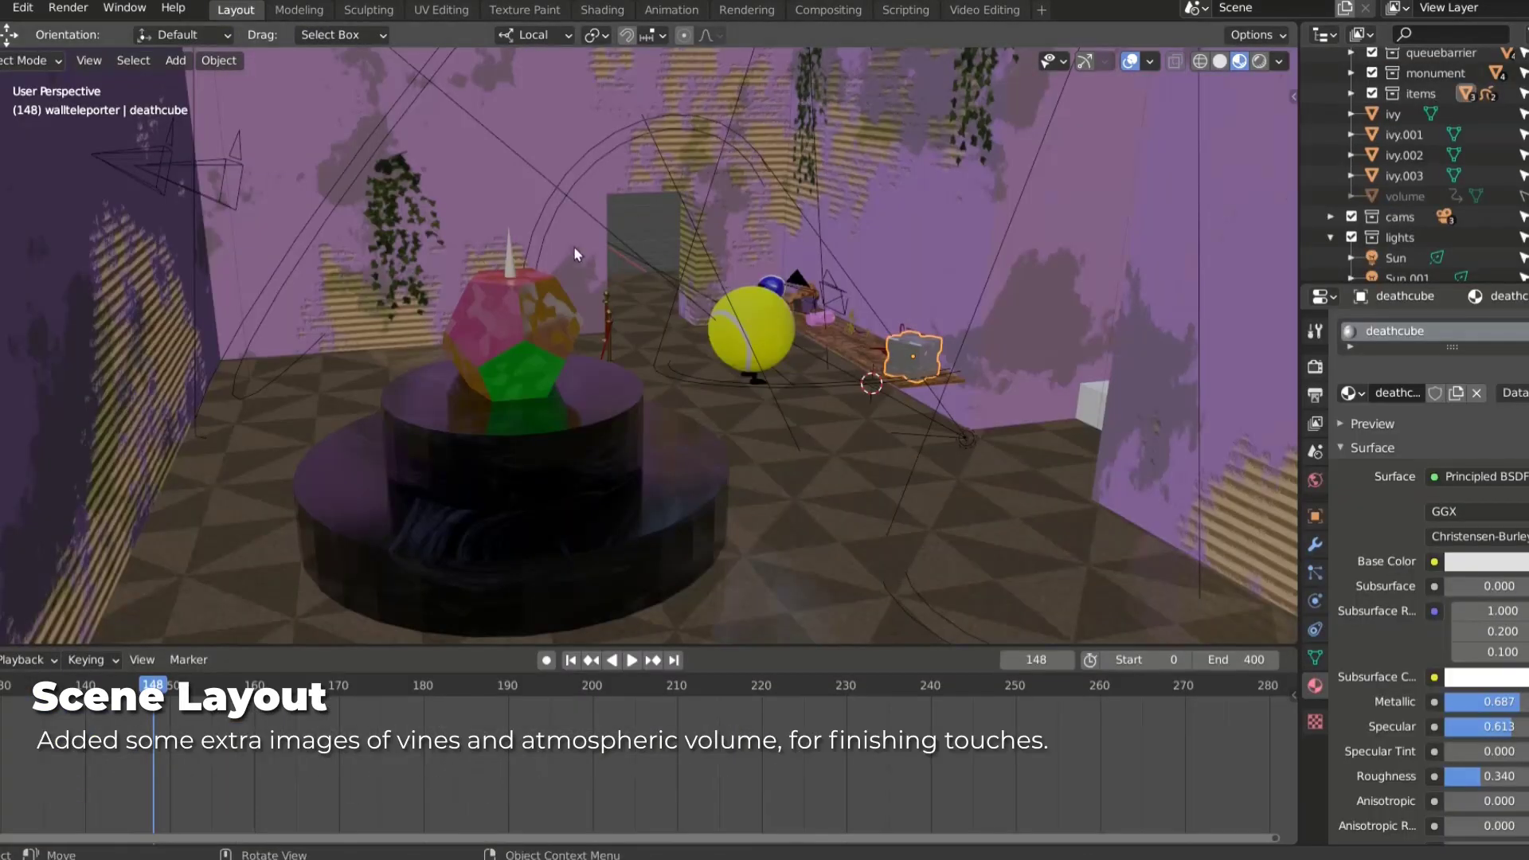
# Step: Select the cone atop the dodecahedron and preview the museum room through the scene camera in Rendered shading
pyautogui.moveTo(577, 253)
pyautogui.mouseDown(button='middle')
pyautogui.moveTo(666, 356)
pyautogui.moveTo(474, 243)
pyautogui.moveTo(747, 219)
pyautogui.mouseUp(button='middle')
pyautogui.click(494, 239)
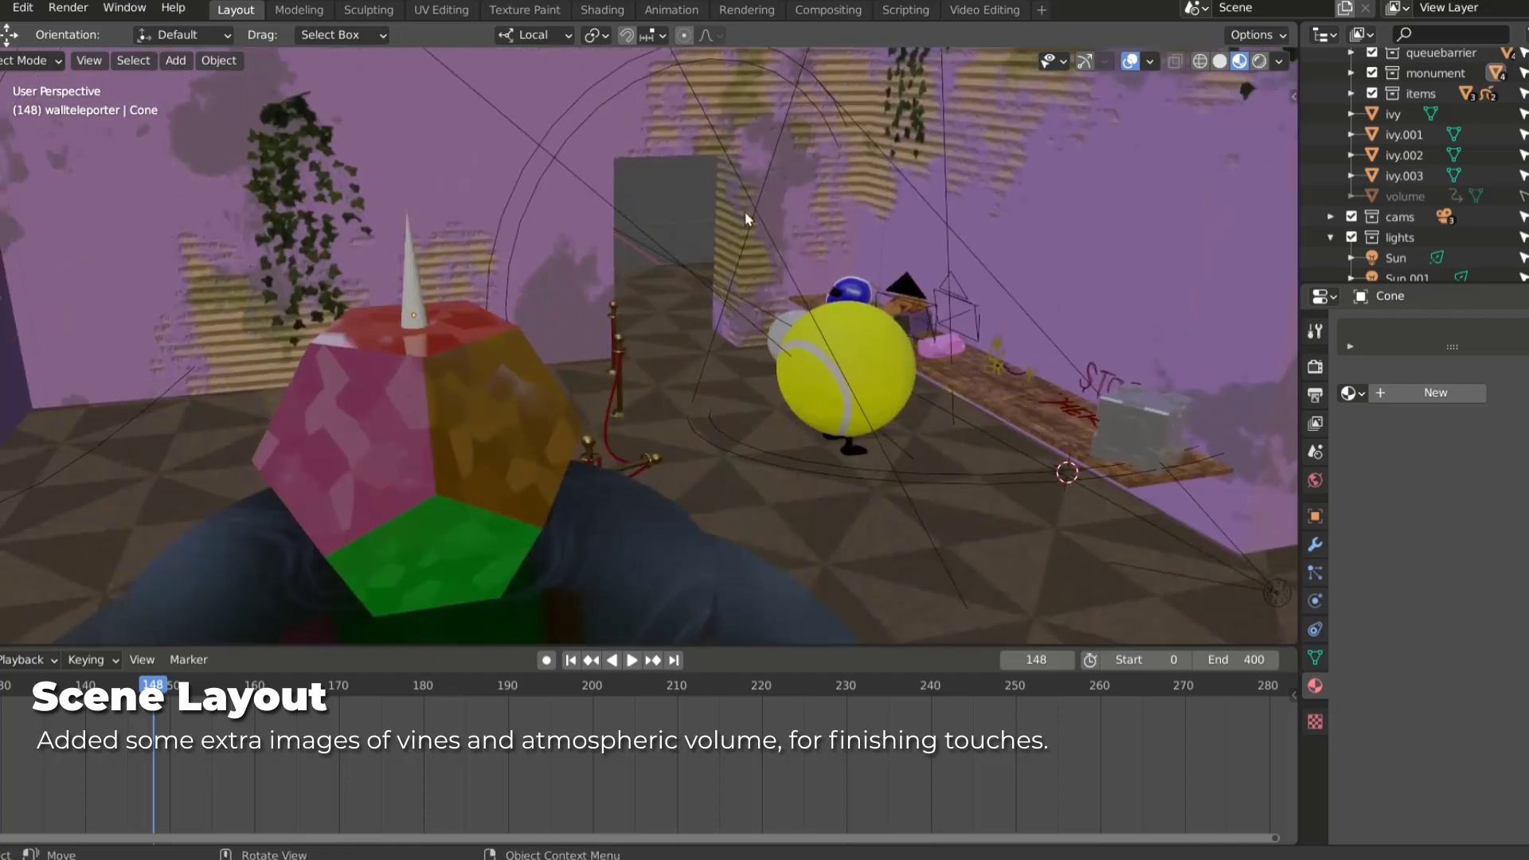
pyautogui.scroll(-6, 846, 318)
pyautogui.scroll(-2, 1362, 216)
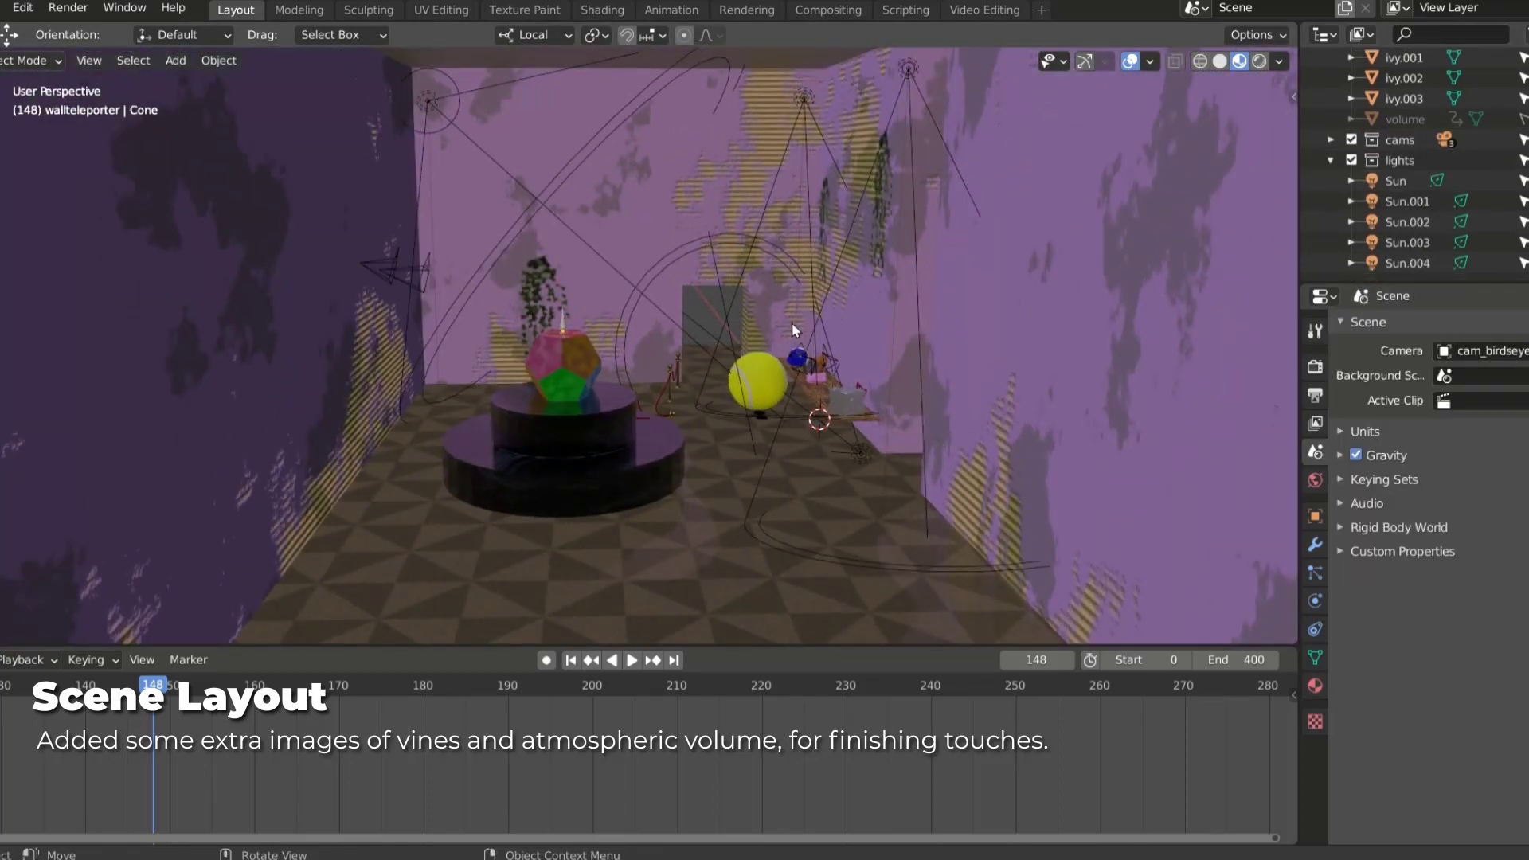
pyautogui.press('KP_0')
pyautogui.click(1261, 61)
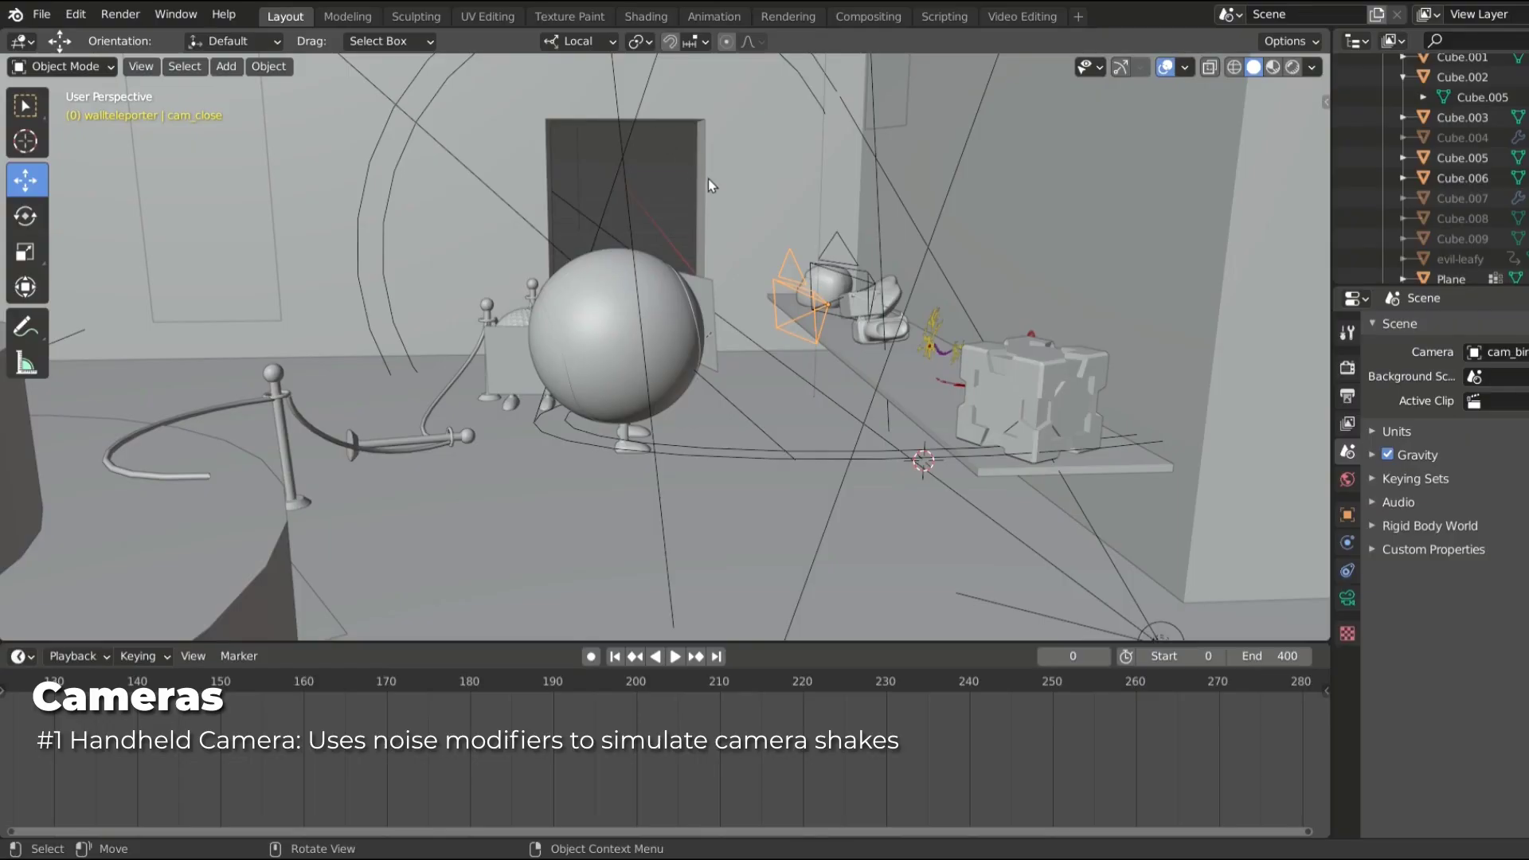
# Step: Play the cam_dolly B-roll animation, then orbit out to see the dolly camera in the wider scene
pyautogui.moveTo(718, 395)
pyautogui.mouseDown(button='middle')
pyautogui.moveTo(806, 357)
pyautogui.moveTo(412, 625)
pyautogui.mouseUp(button='middle')
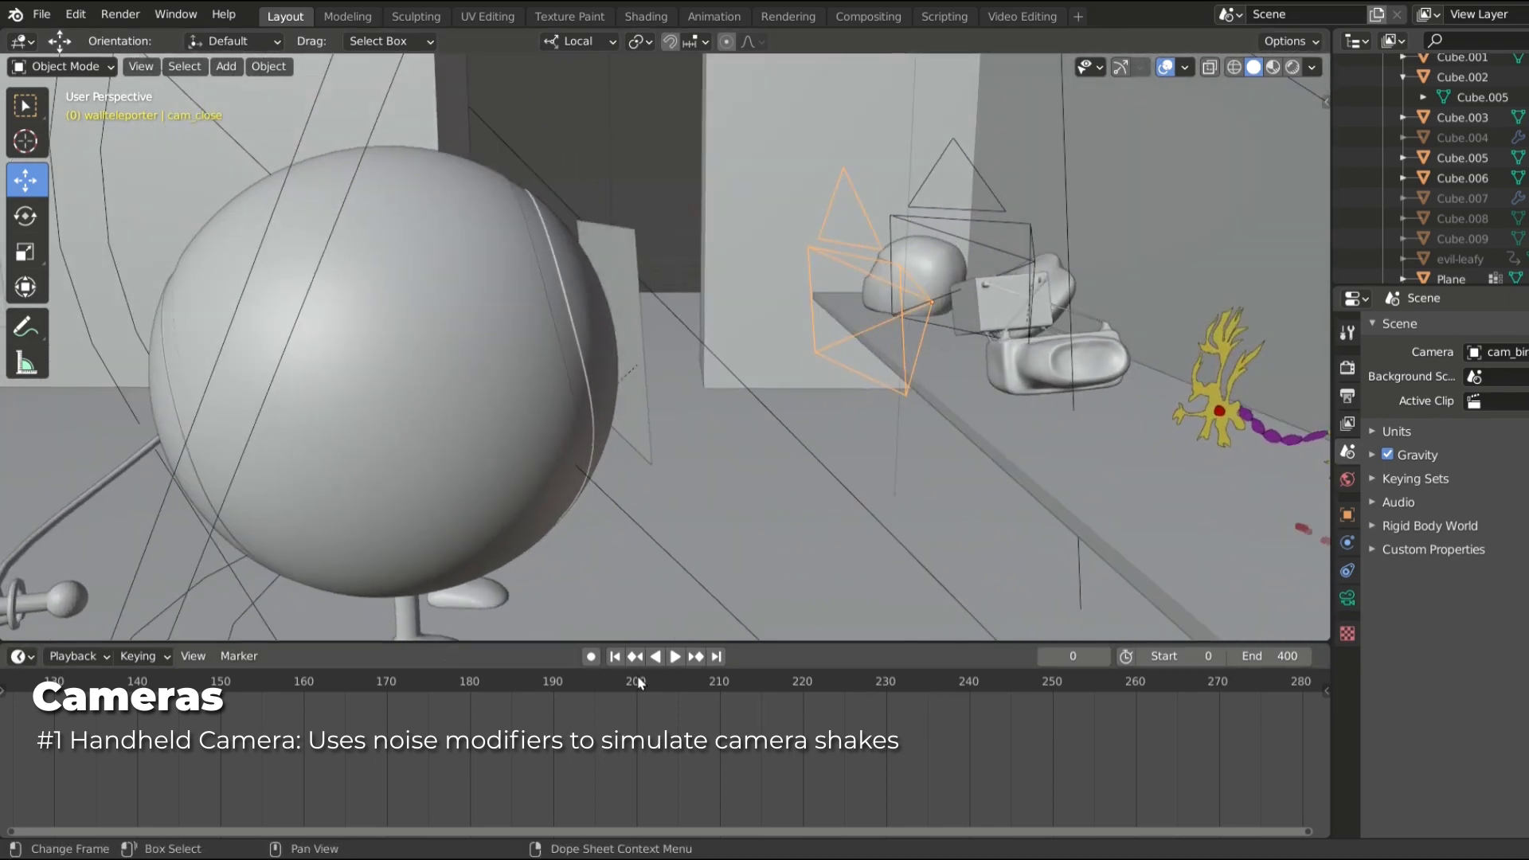
pyautogui.press('space')
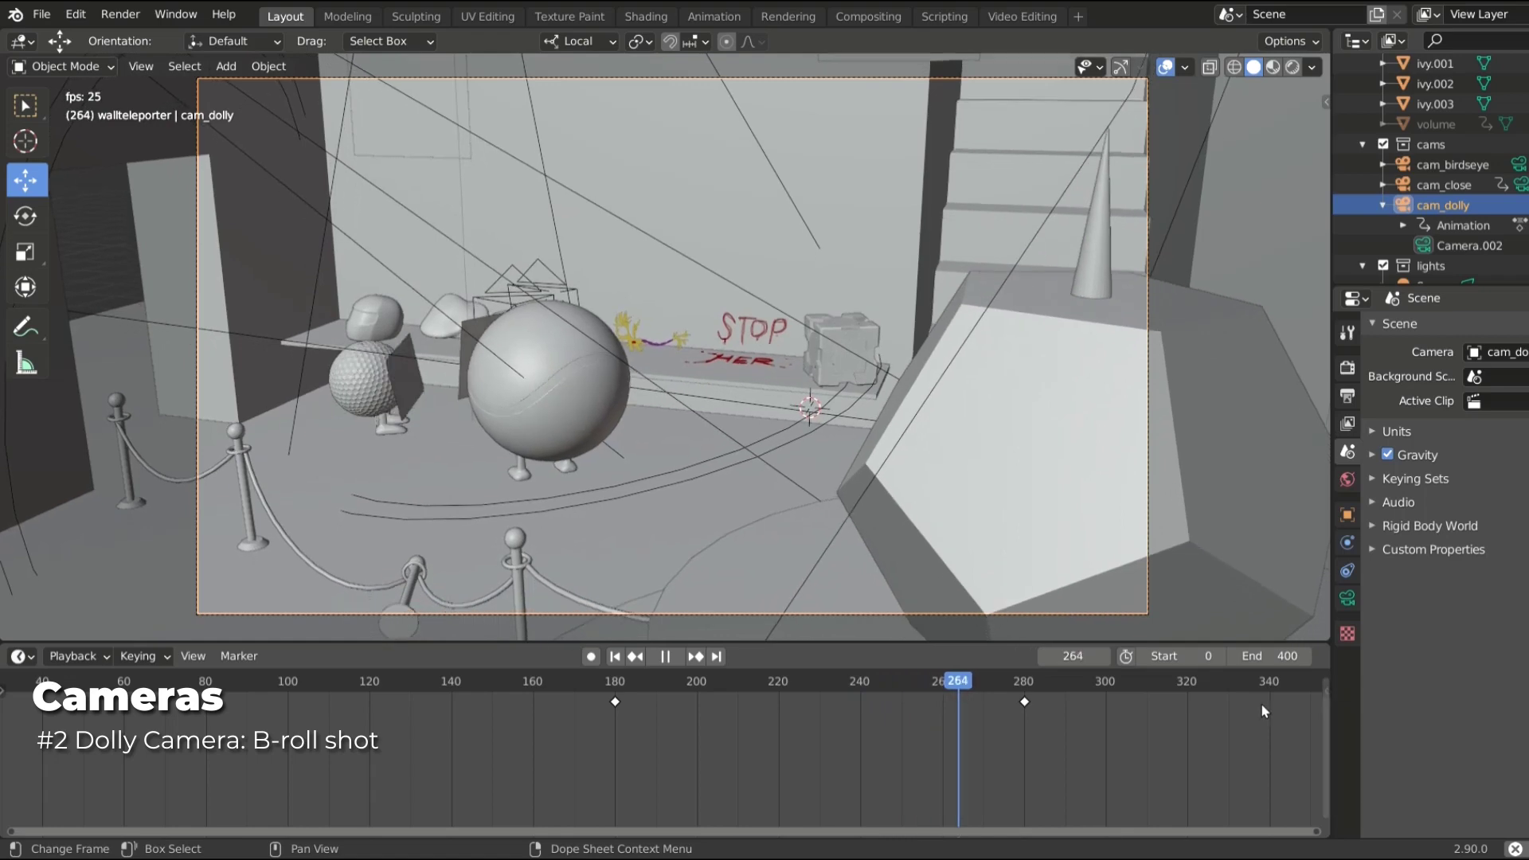
pyautogui.moveTo(1118, 418)
pyautogui.mouseDown(button='middle')
pyautogui.moveTo(876, 422)
pyautogui.moveTo(983, 618)
pyautogui.mouseUp(button='middle')
pyautogui.scroll(5, 802, 424)
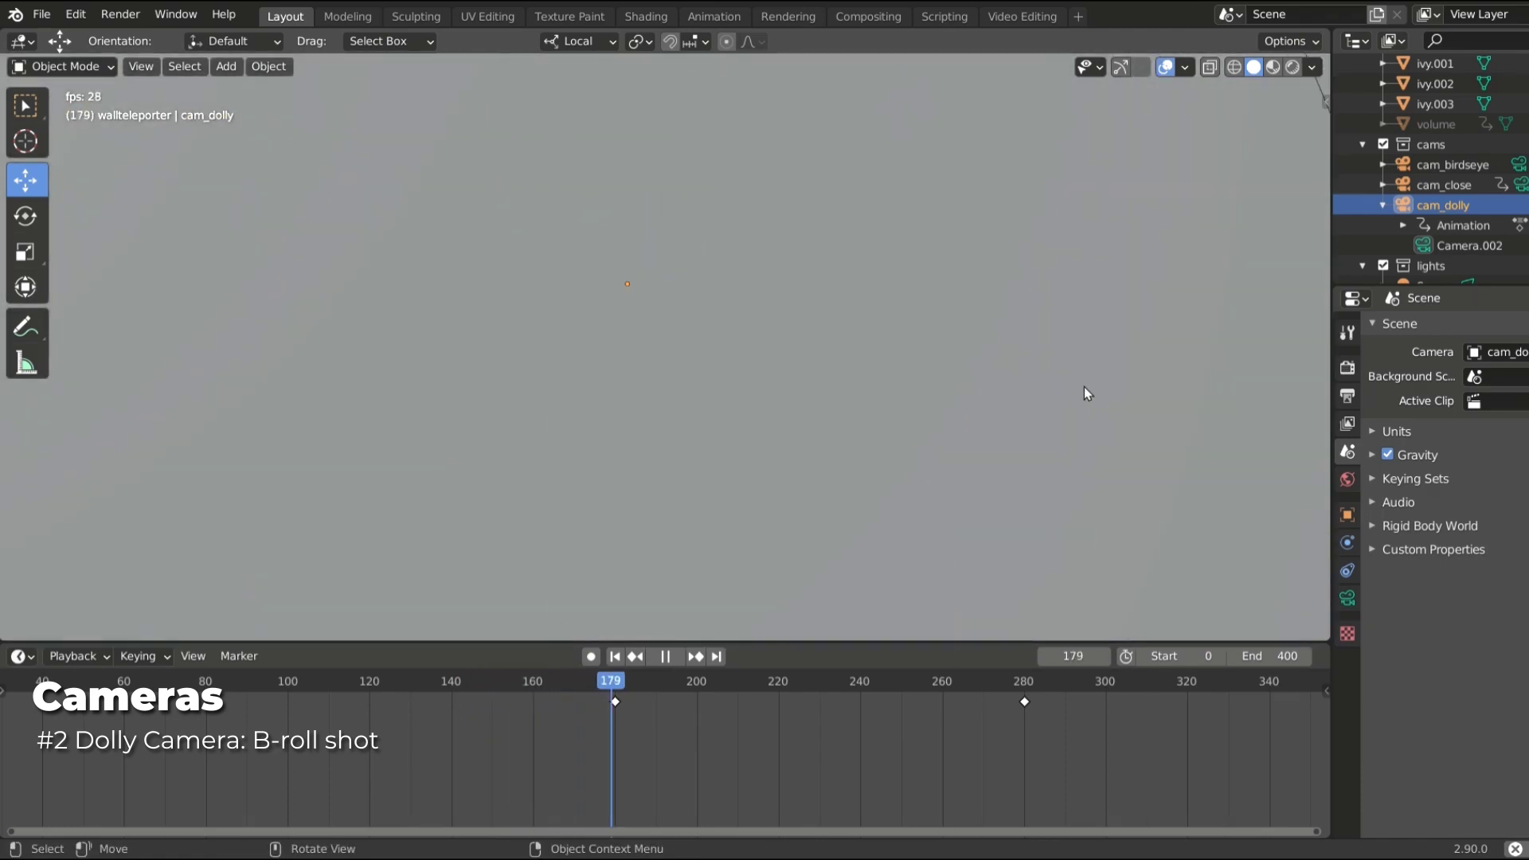
pyautogui.moveTo(1083, 387)
pyautogui.mouseDown(button='middle')
pyautogui.moveTo(1244, 447)
pyautogui.moveTo(1098, 403)
pyautogui.mouseUp(button='middle')
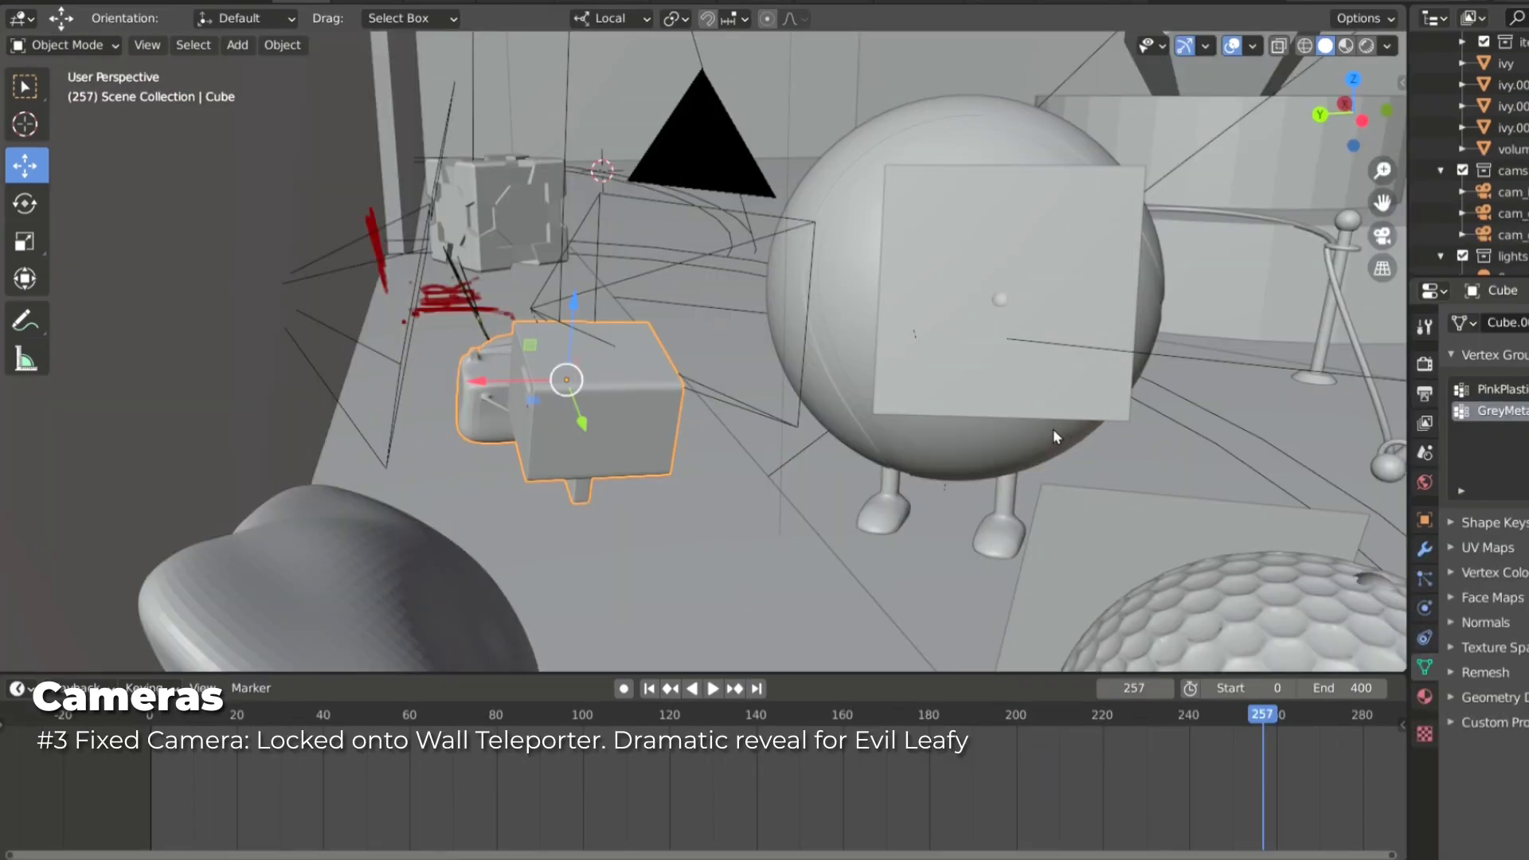
# Step: Orbit around the wall teleporter and select the cam_fixed camera aimed at it
pyautogui.moveTo(1053, 380)
pyautogui.mouseDown(button='middle')
pyautogui.moveTo(987, 386)
pyautogui.moveTo(1008, 393)
pyautogui.moveTo(864, 373)
pyautogui.mouseUp(button='middle')
pyautogui.scroll(1, 887, 352)
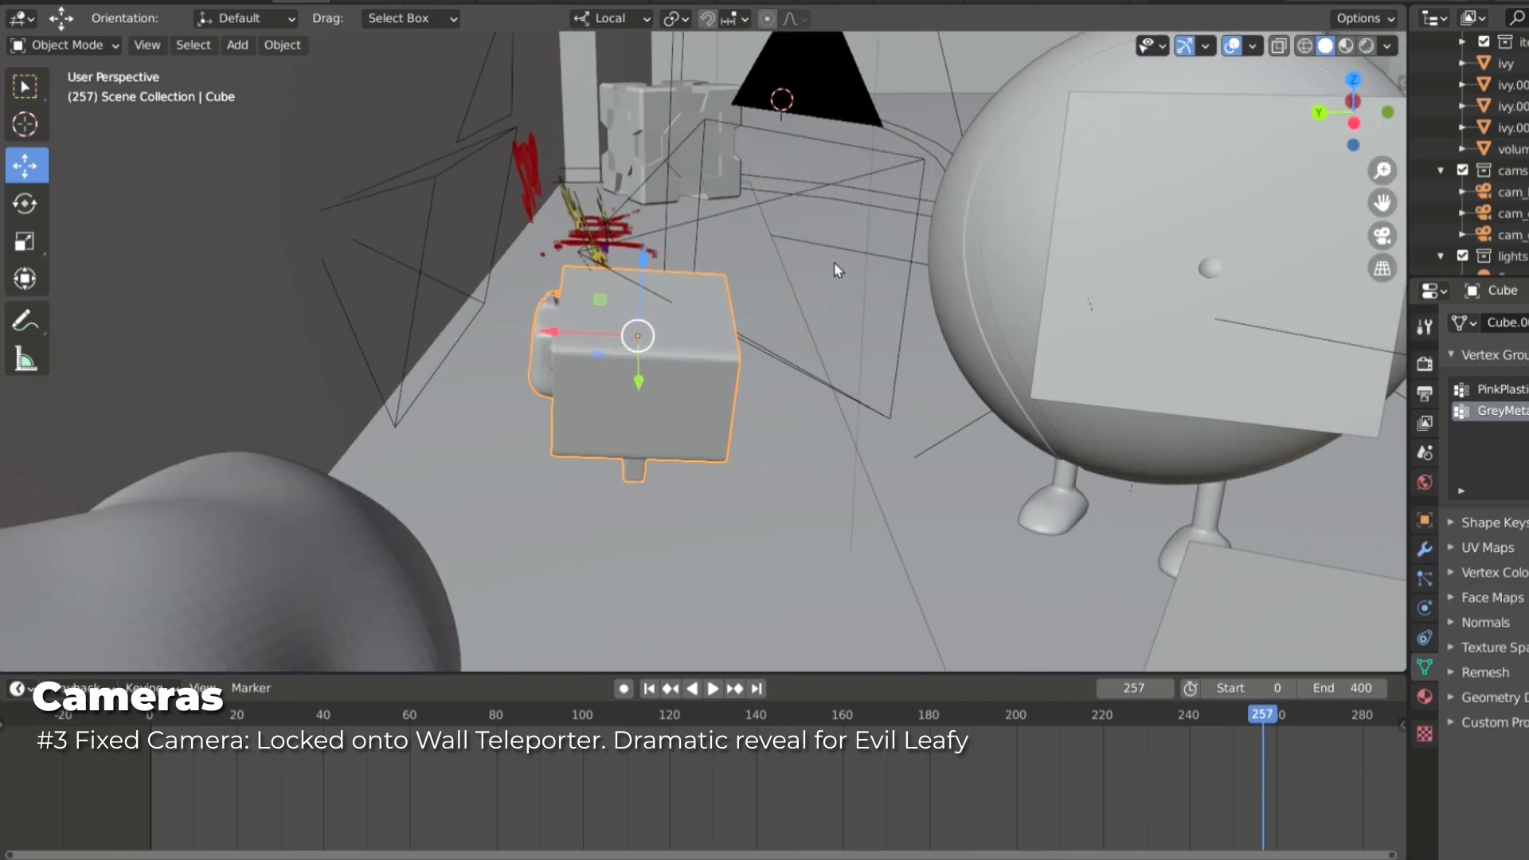
pyautogui.click(814, 94)
pyautogui.scroll(3, 1094, 365)
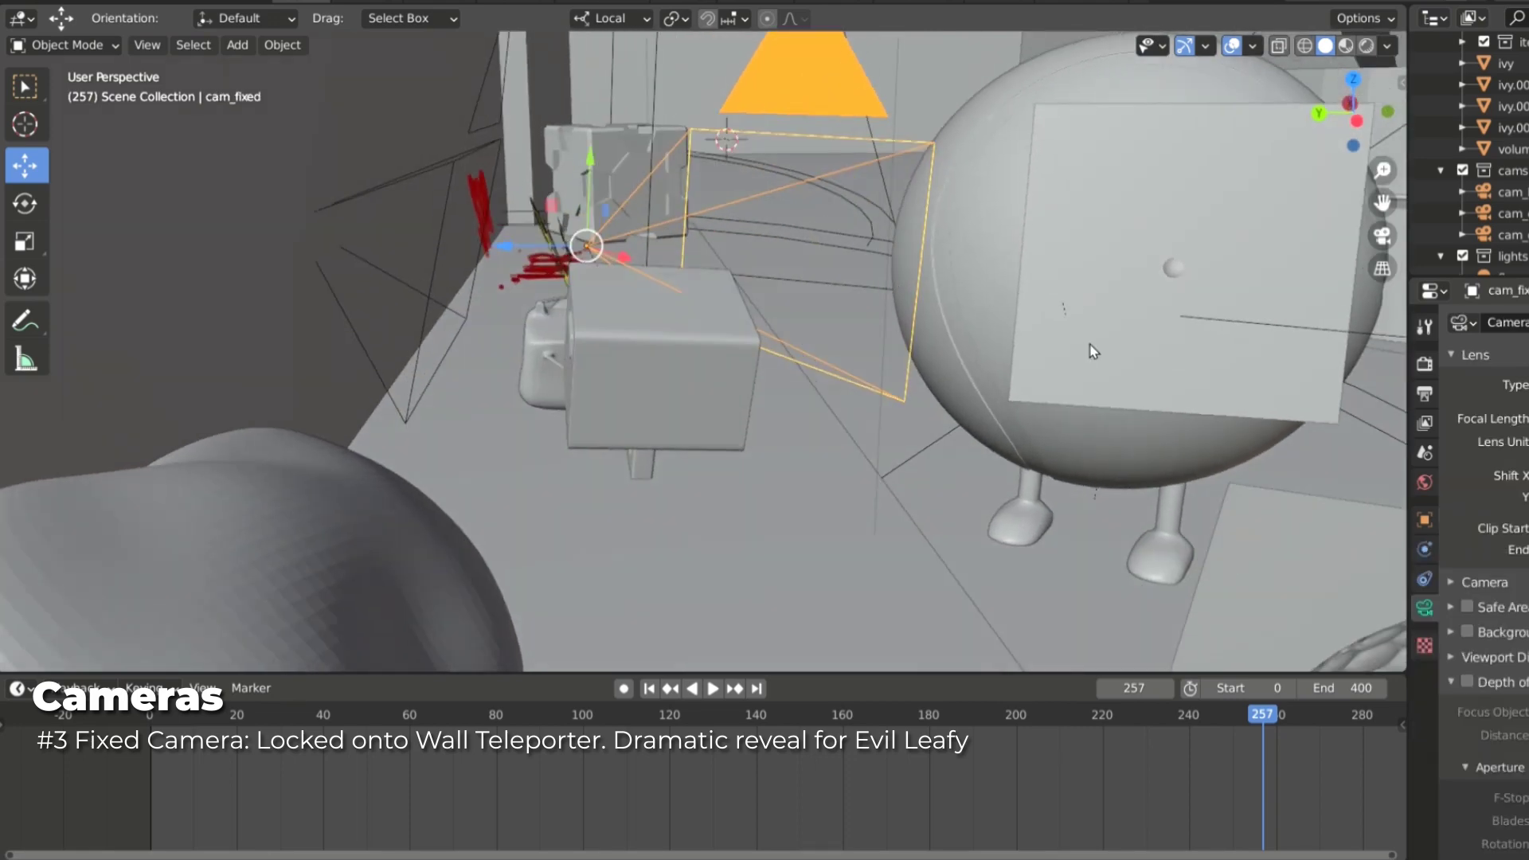
# Step: Play the fixed camera's shot from frame 251, scrub back to frame 266, then stop
pyautogui.click(1233, 715)
pyautogui.press('space')
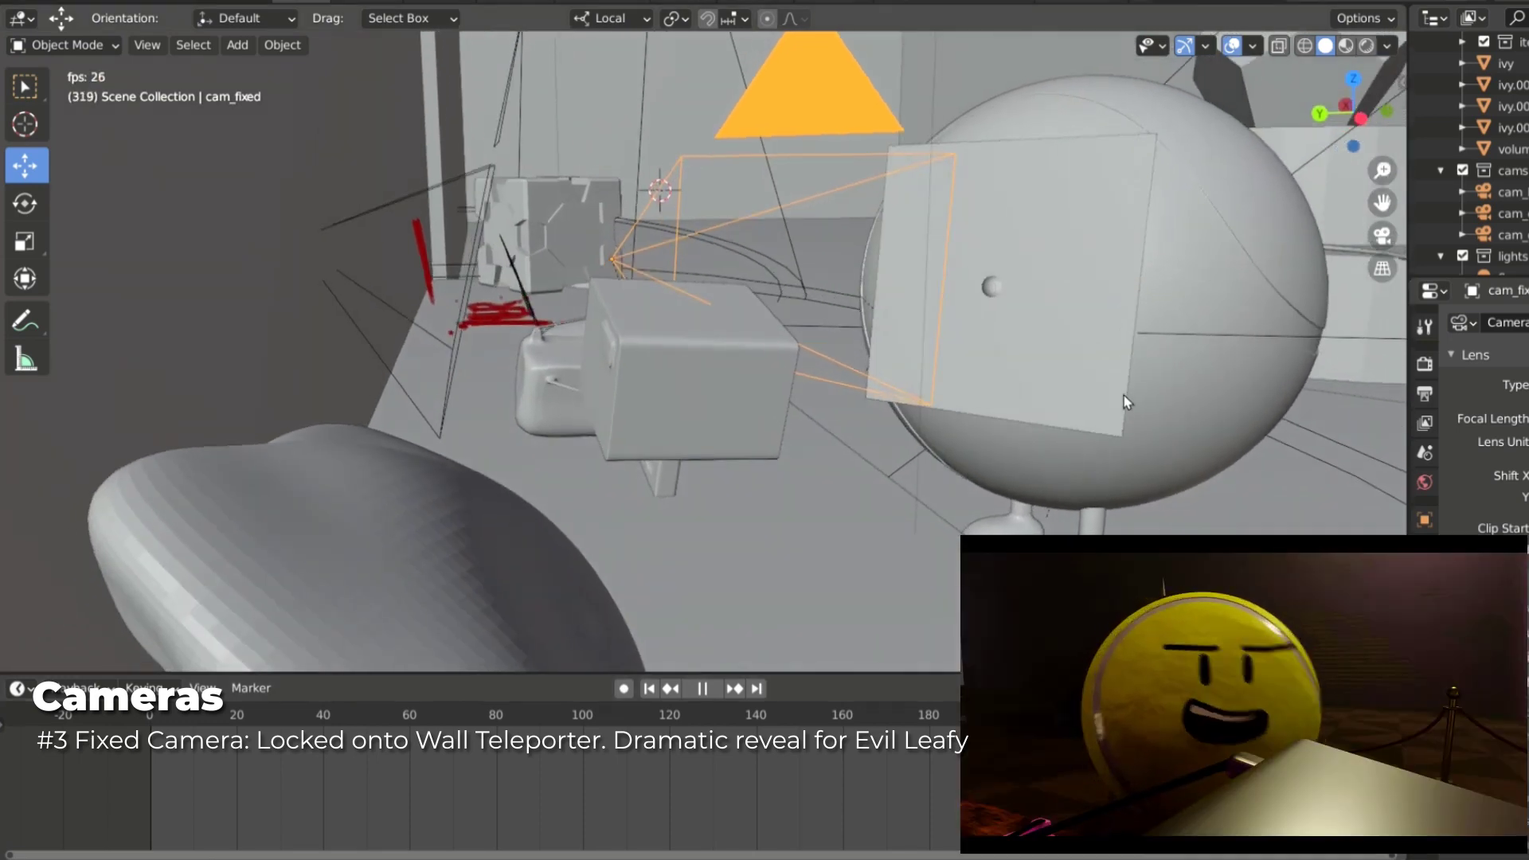
pyautogui.keyDown('shift'); pyautogui.moveTo(1125, 395); pyautogui.dragTo(1045, 500, button='middle'); pyautogui.keyUp('shift')
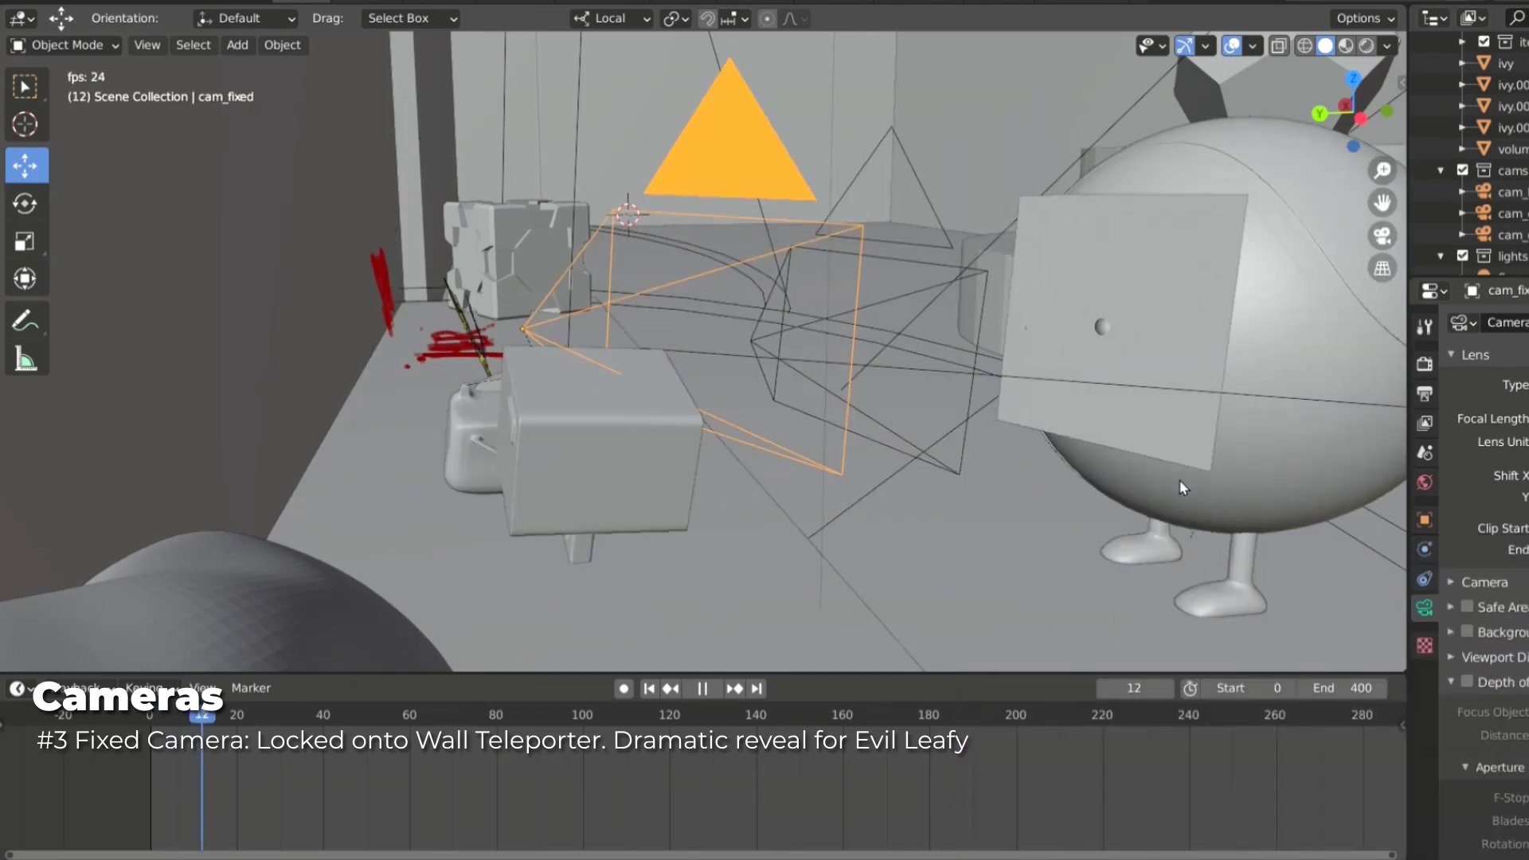
pyautogui.click(217, 715)
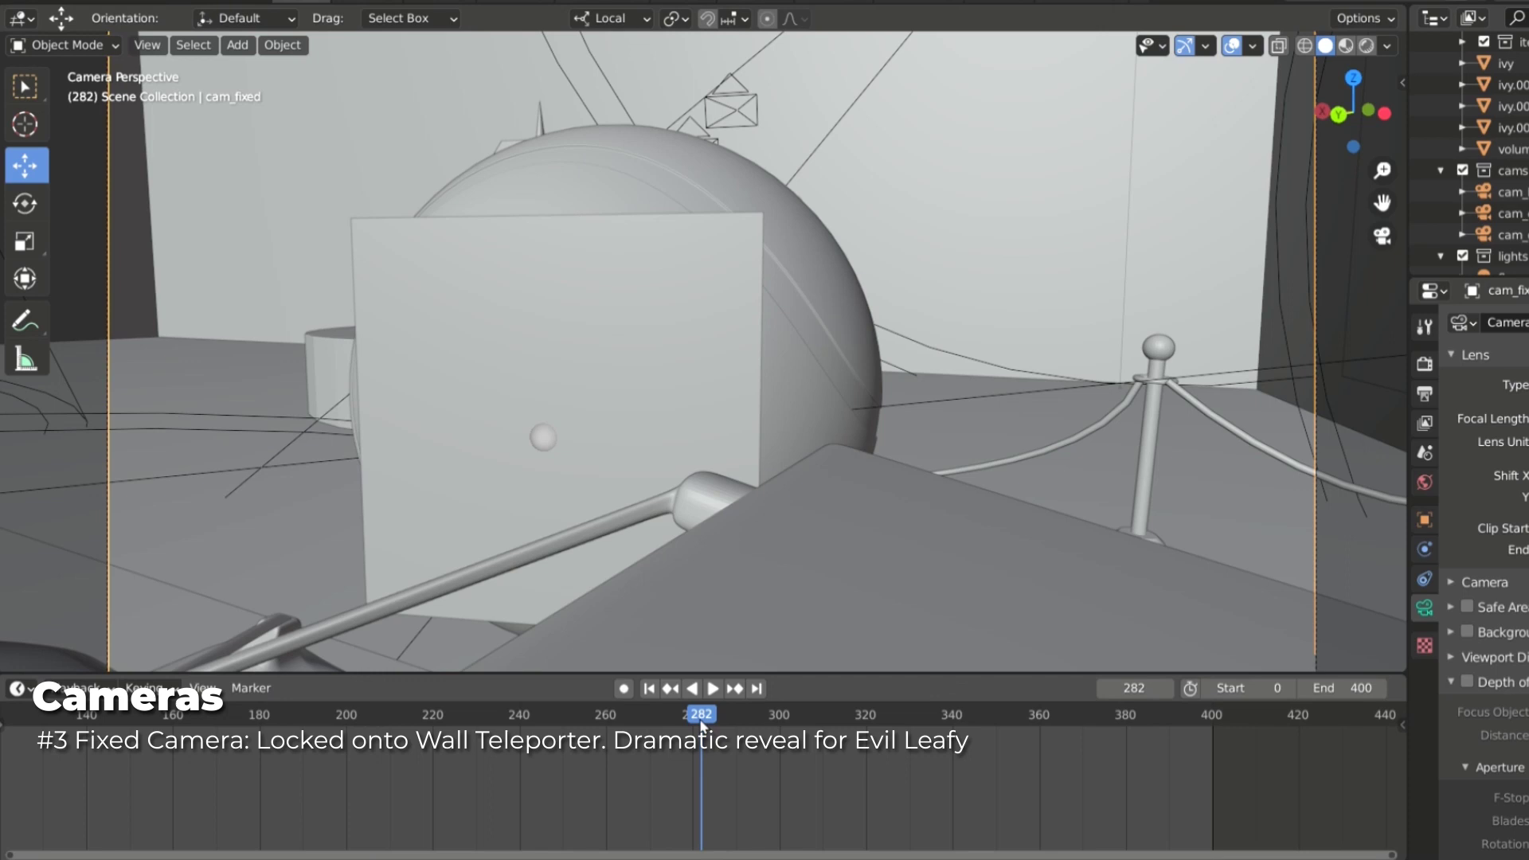
pyautogui.moveTo(702, 725); pyautogui.dragTo(634, 725)
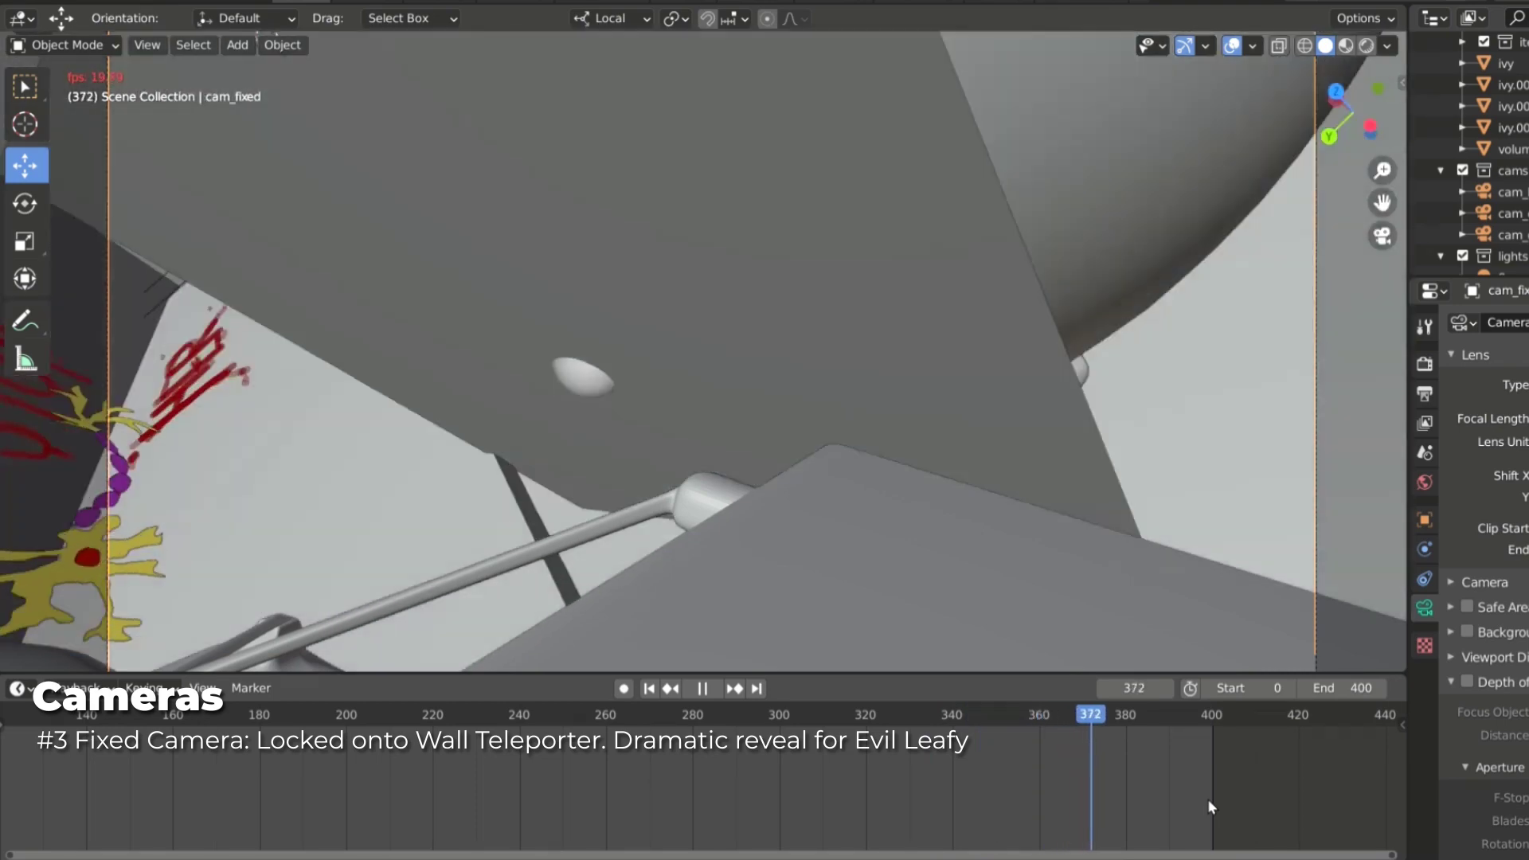
pyautogui.press('space')
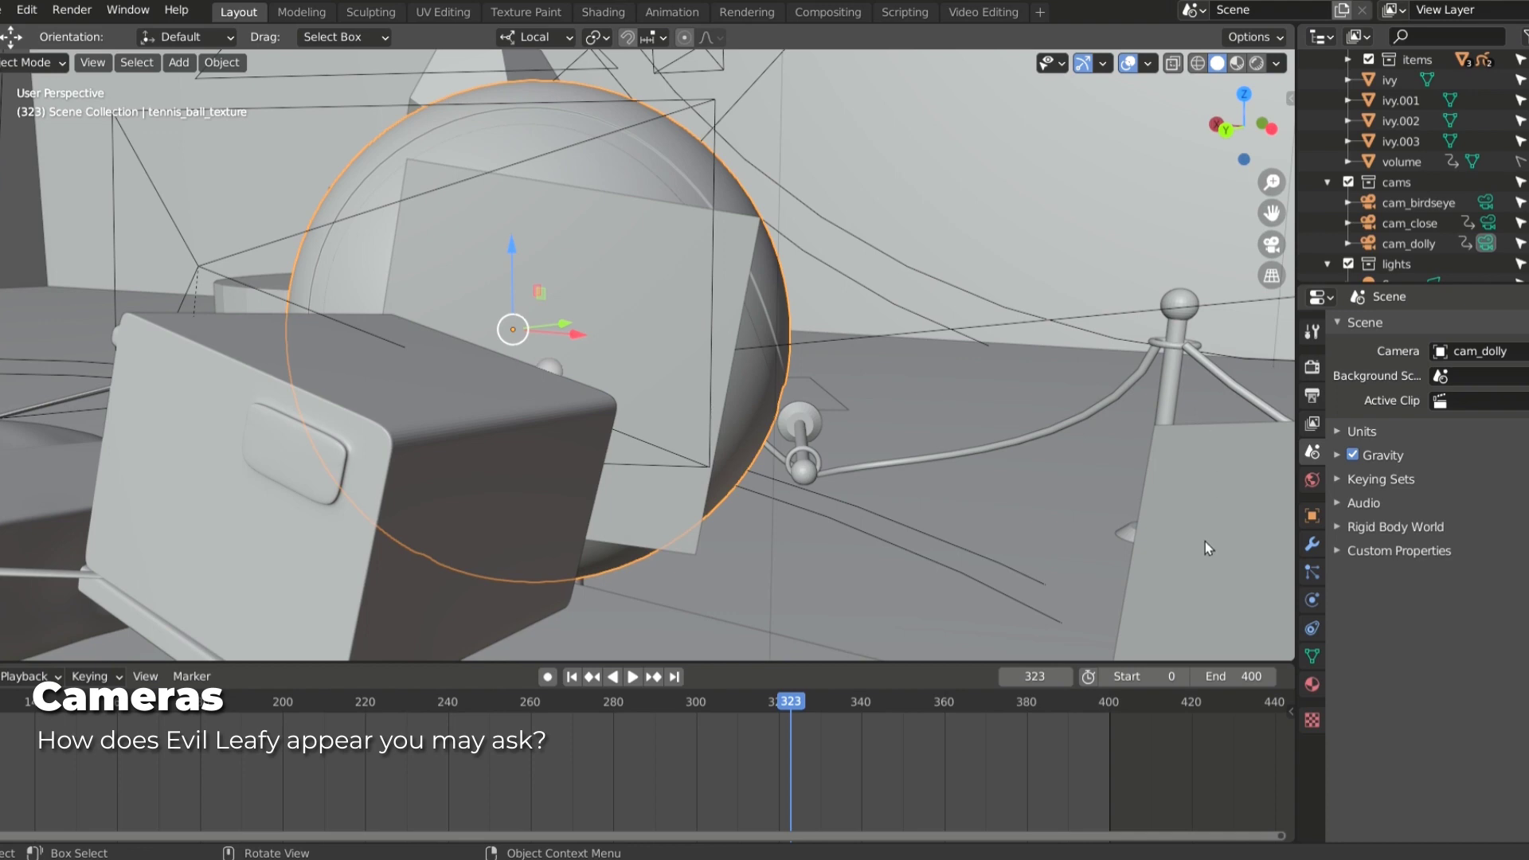
# Step: Select the wall teleporter Cube, stop playback, and scrub back to frame 347
pyautogui.click(265, 514)
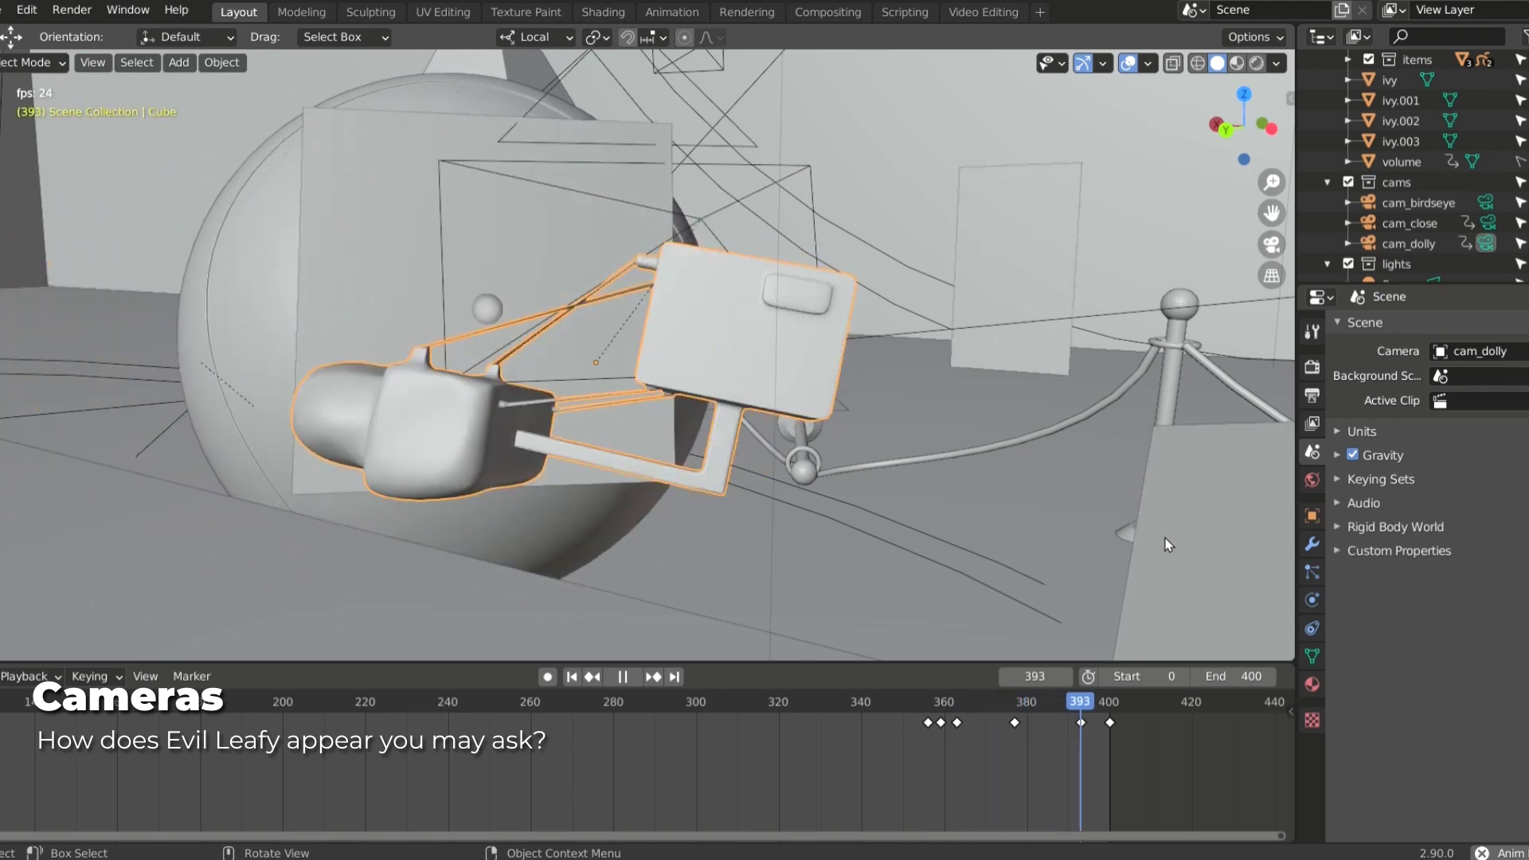
pyautogui.press('space')
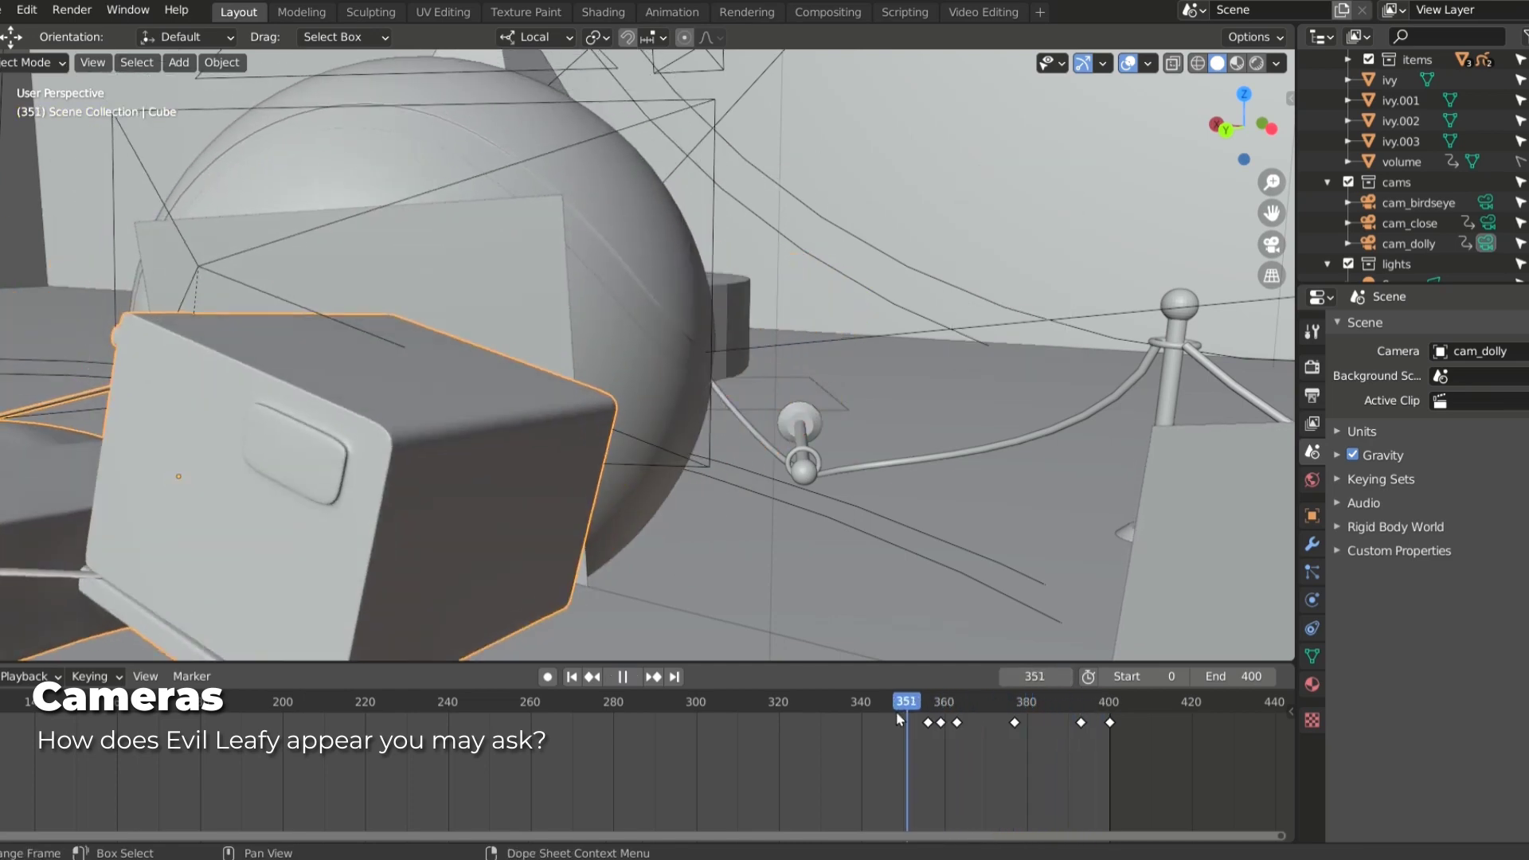
pyautogui.moveTo(1105, 711); pyautogui.dragTo(889, 711)
# Step: Play the teleporter animation in Material Preview until Evil Leafy appears, then select Evil Leafy
pyautogui.click(1235, 63)
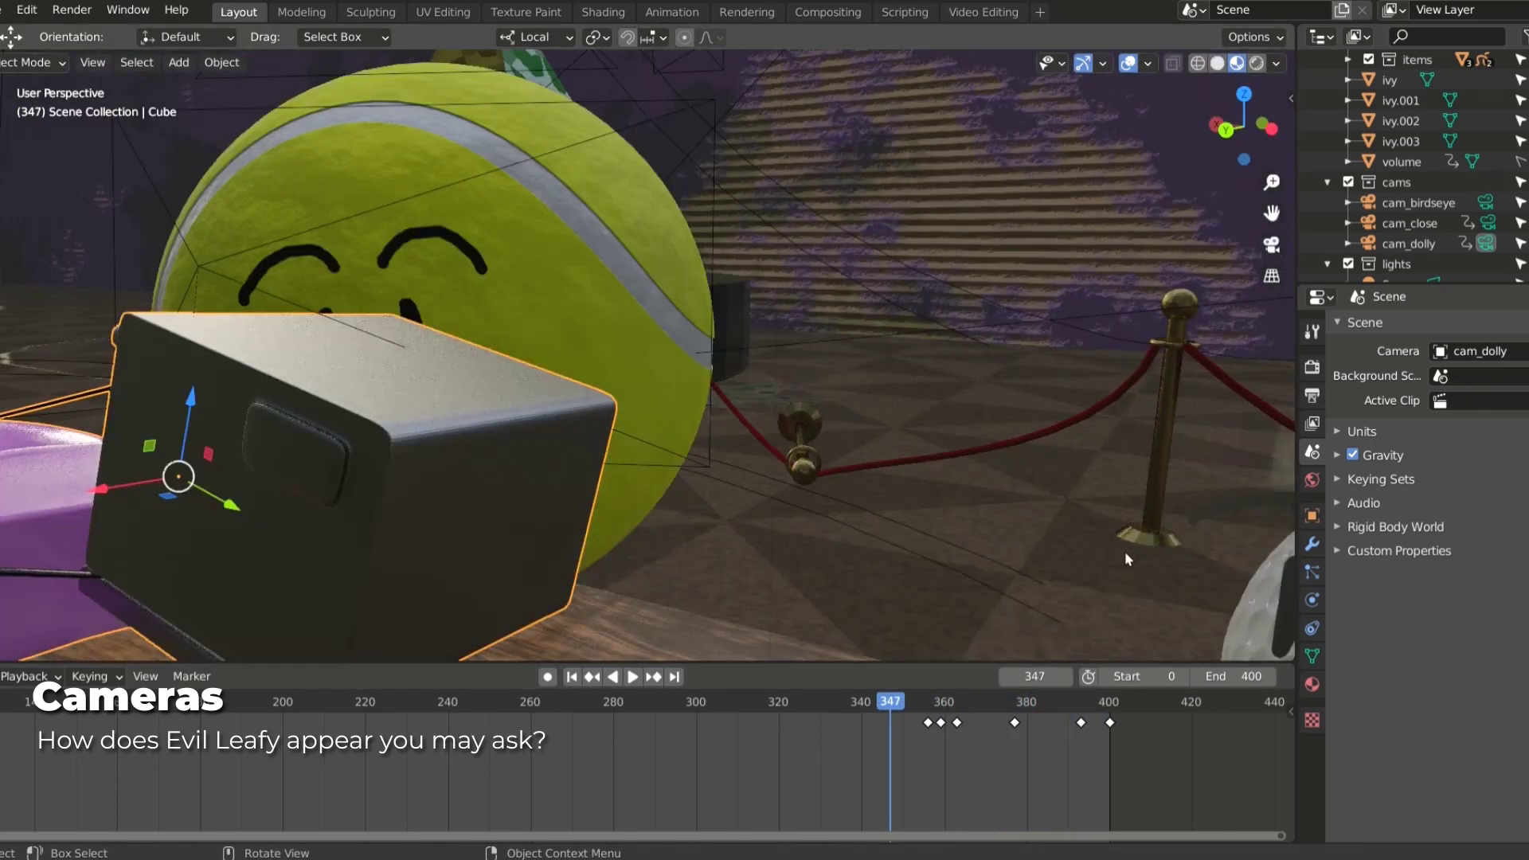
pyautogui.press('space')
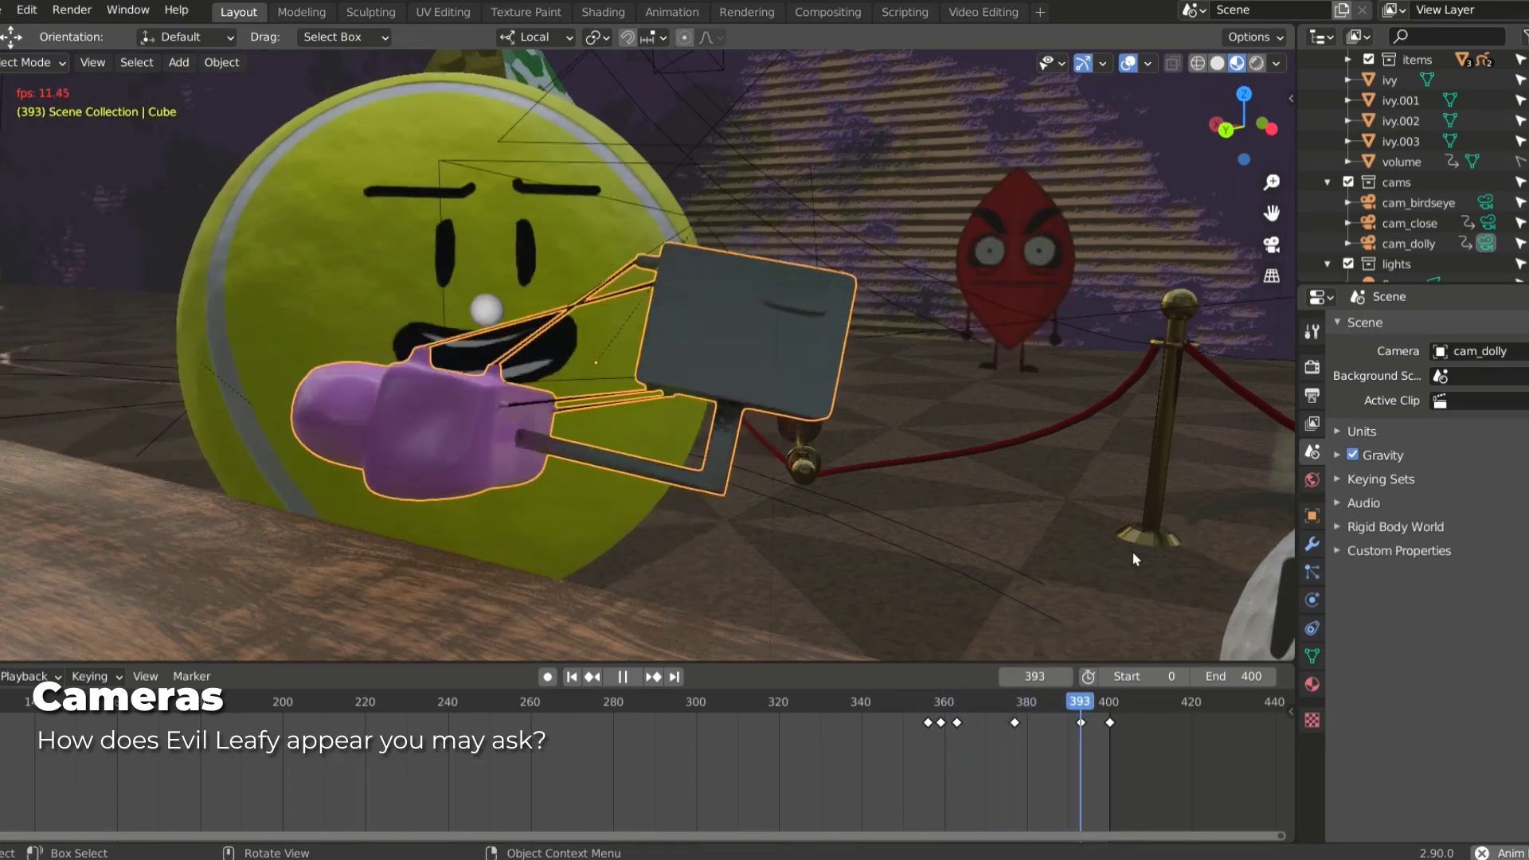
pyautogui.press('space')
pyautogui.click(1061, 280)
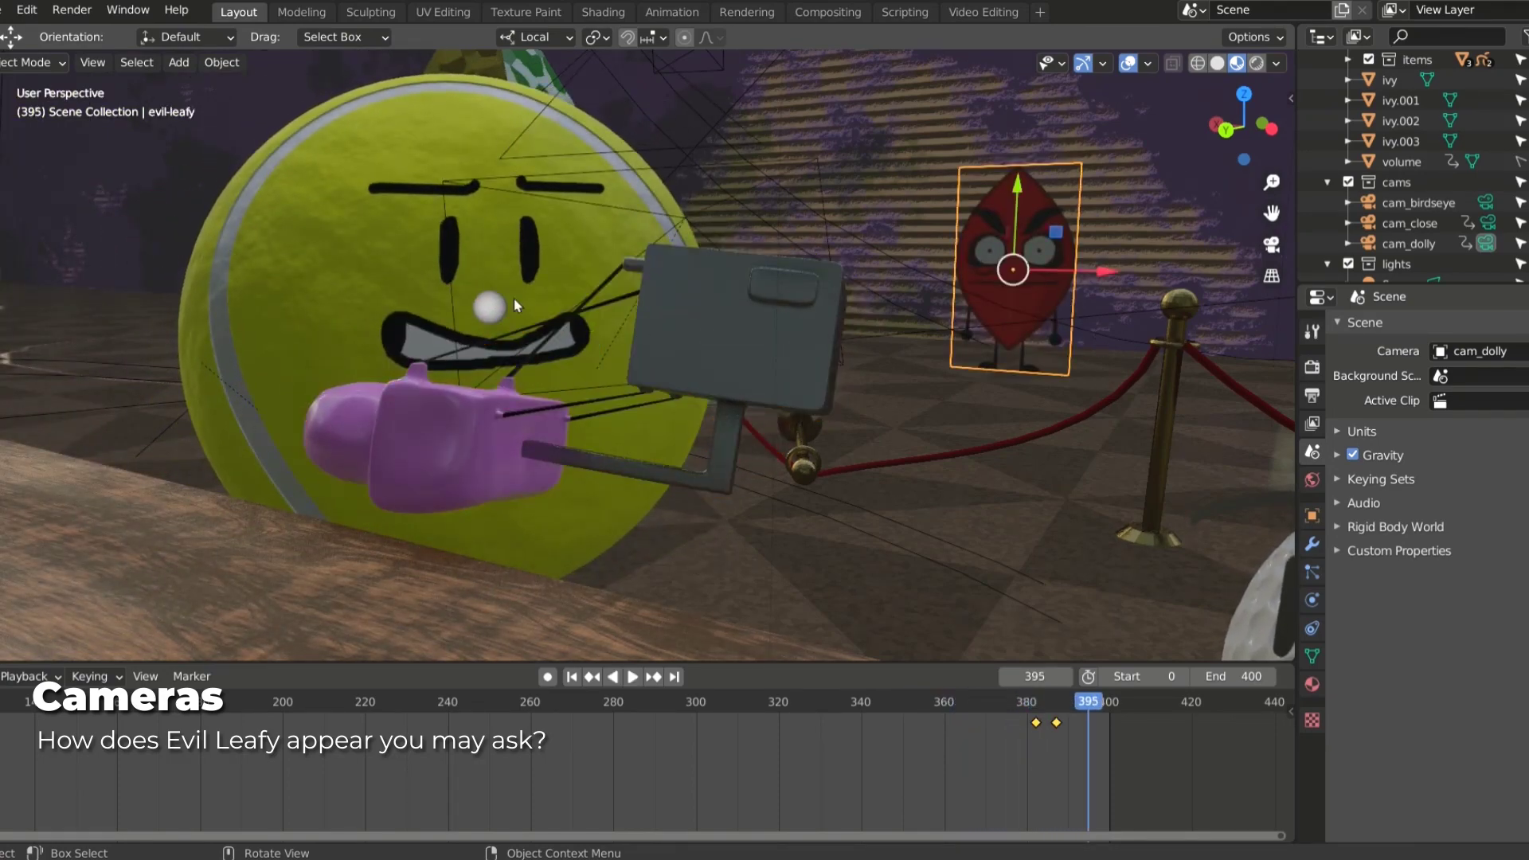
pyautogui.moveTo(1075, 351)
pyautogui.mouseDown(button='middle')
pyautogui.moveTo(1088, 348)
pyautogui.moveTo(962, 447)
pyautogui.moveTo(936, 438)
pyautogui.moveTo(899, 352)
pyautogui.mouseUp(button='middle')
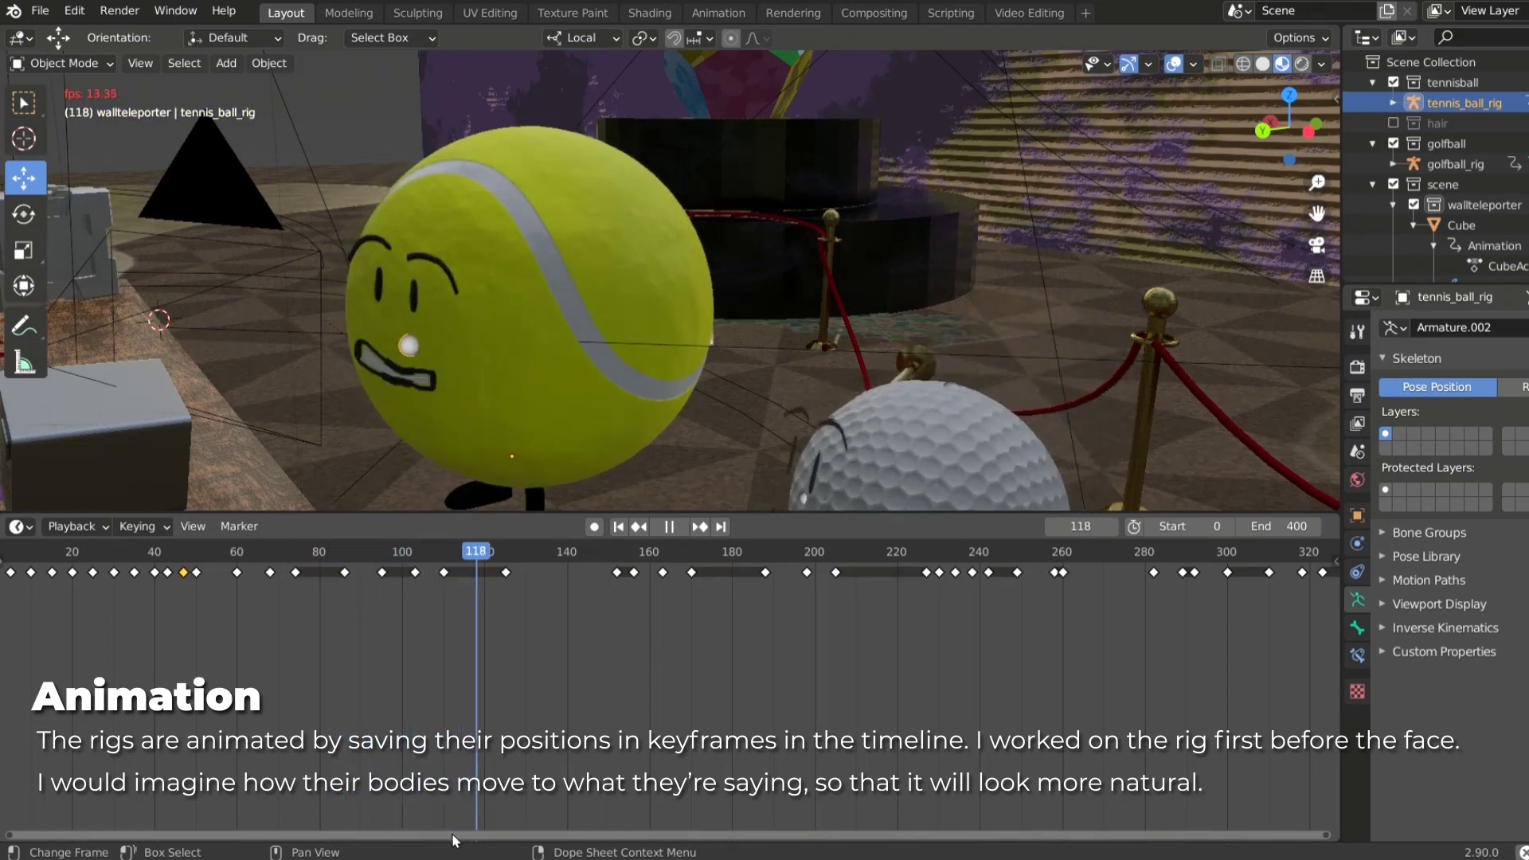
pyautogui.moveTo(478, 835); pyautogui.dragTo(993, 810)
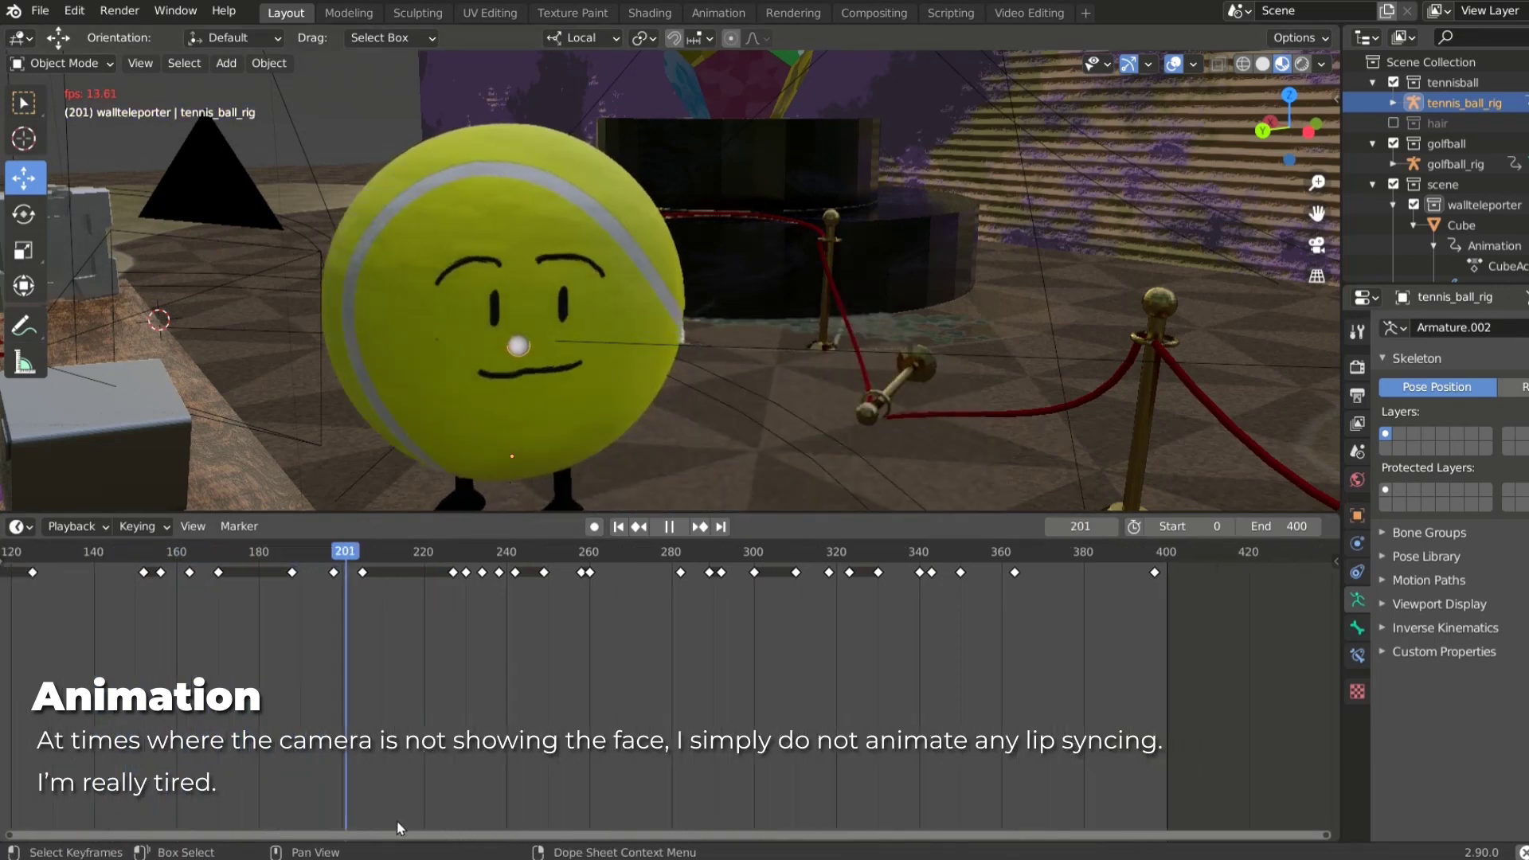
pyautogui.moveTo(514, 831); pyautogui.dragTo(879, 792, button='middle')
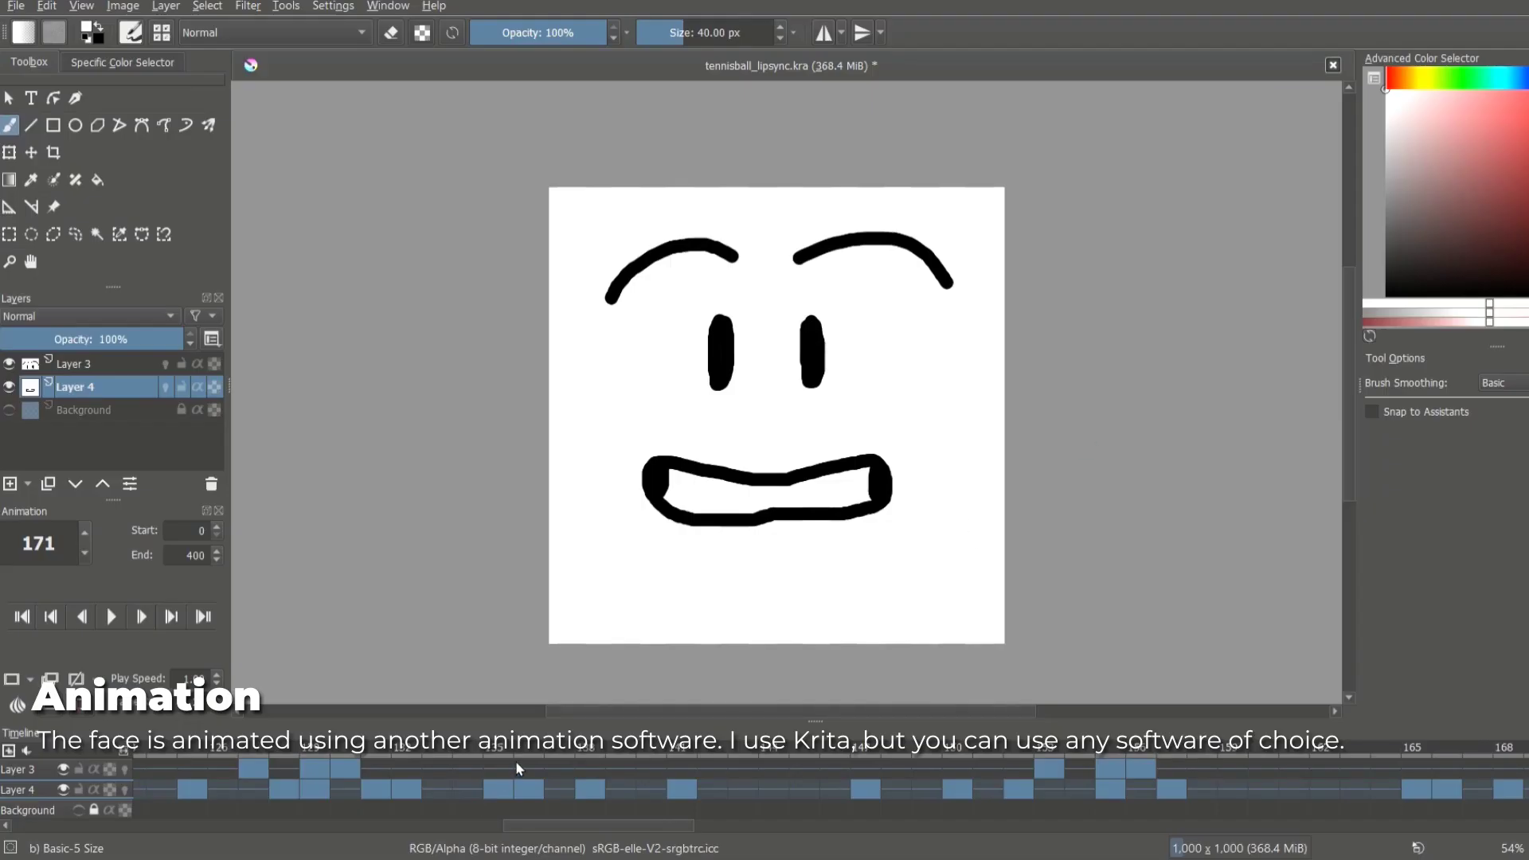
# Step: Jump to frame 135, scrub back, play the lip-sync face frames, and stop playback
pyautogui.click(510, 758)
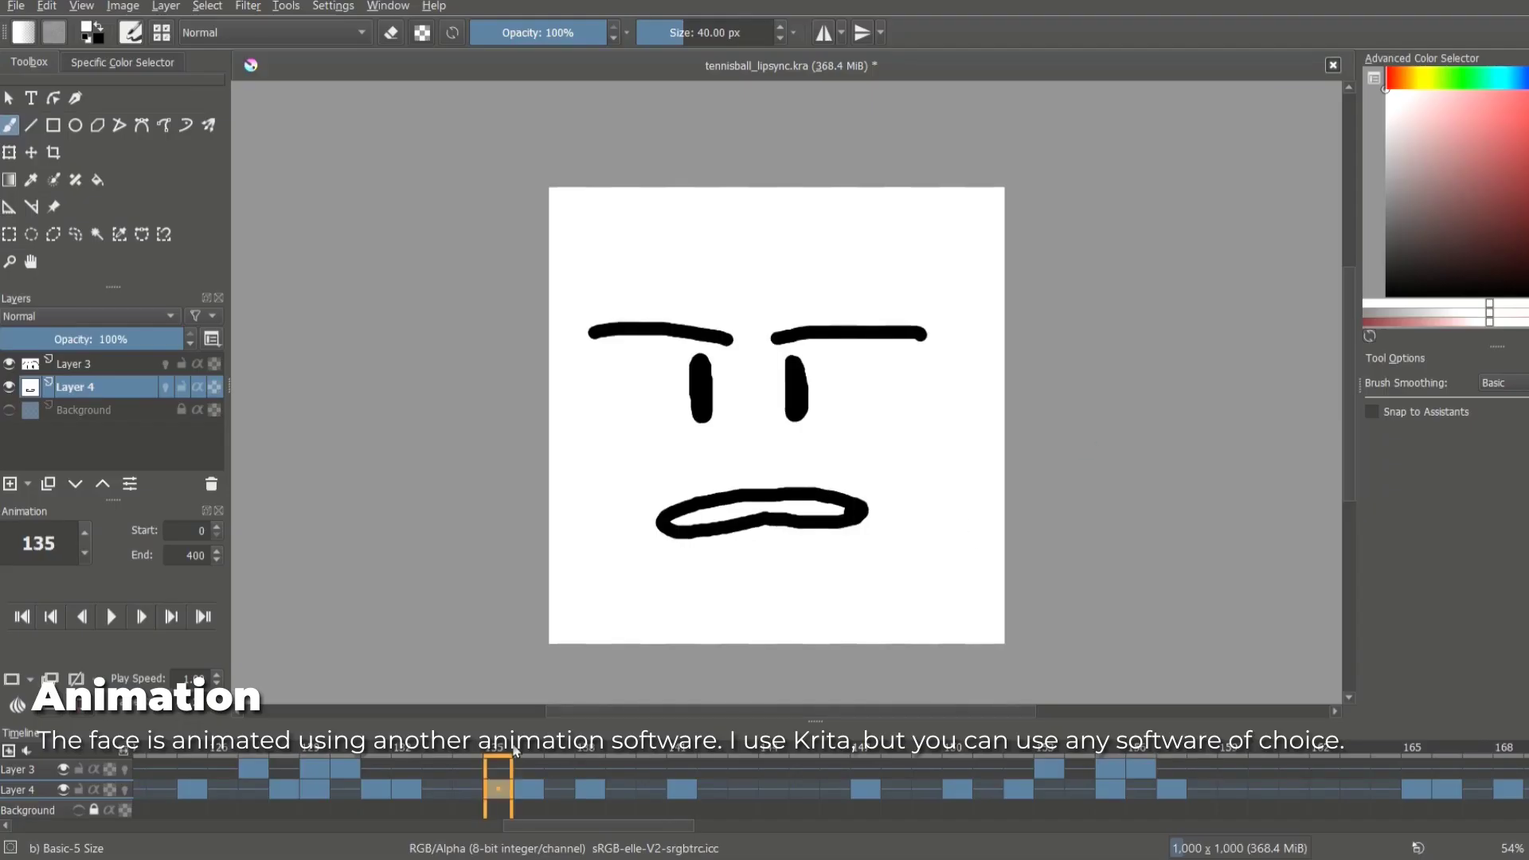
pyautogui.moveTo(336, 755); pyautogui.dragTo(4, 746)
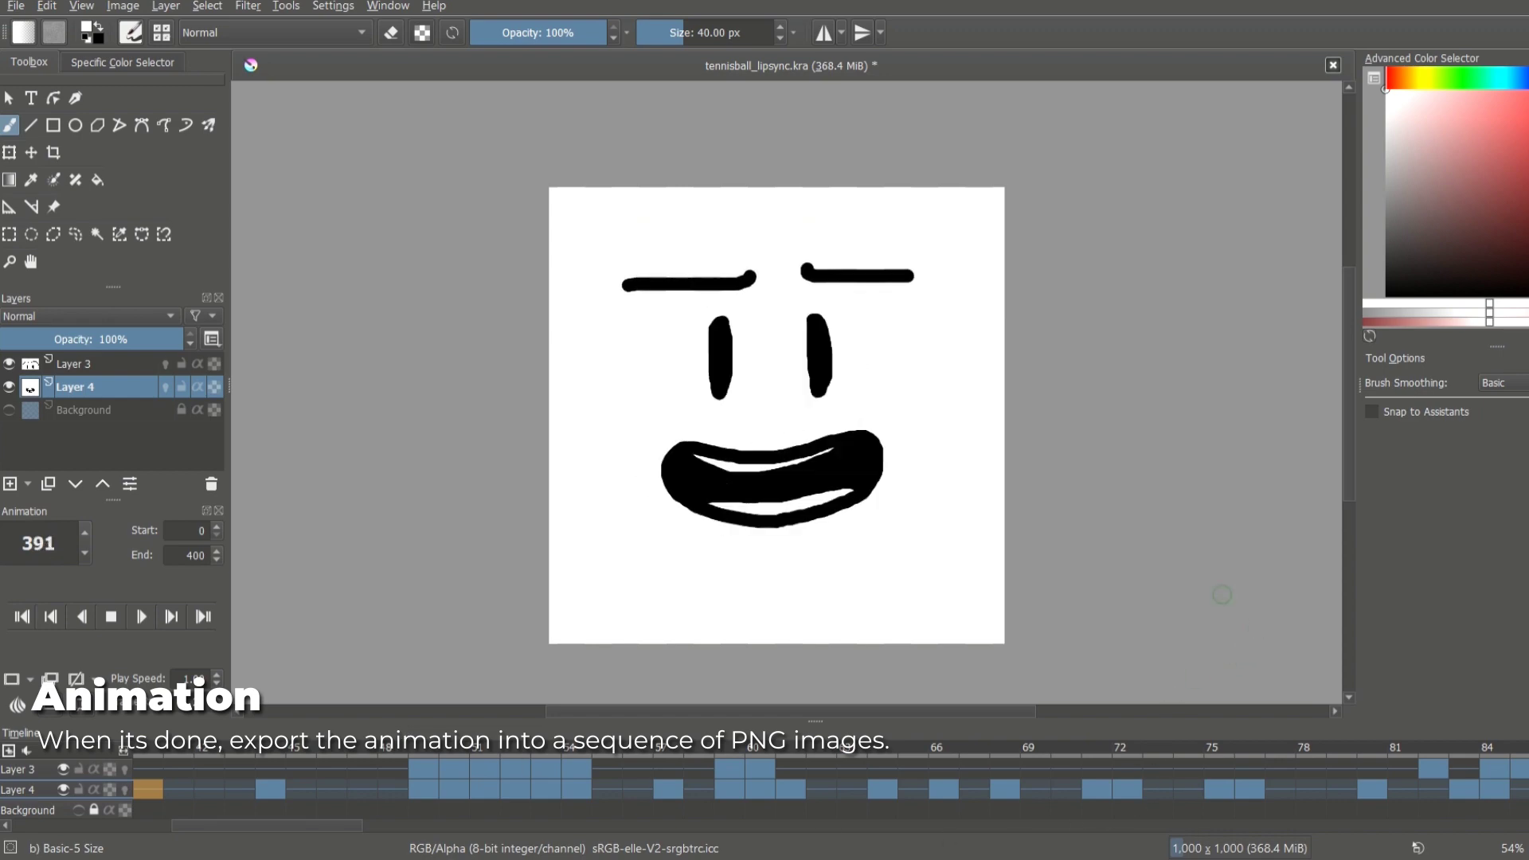
pyautogui.click(111, 617)
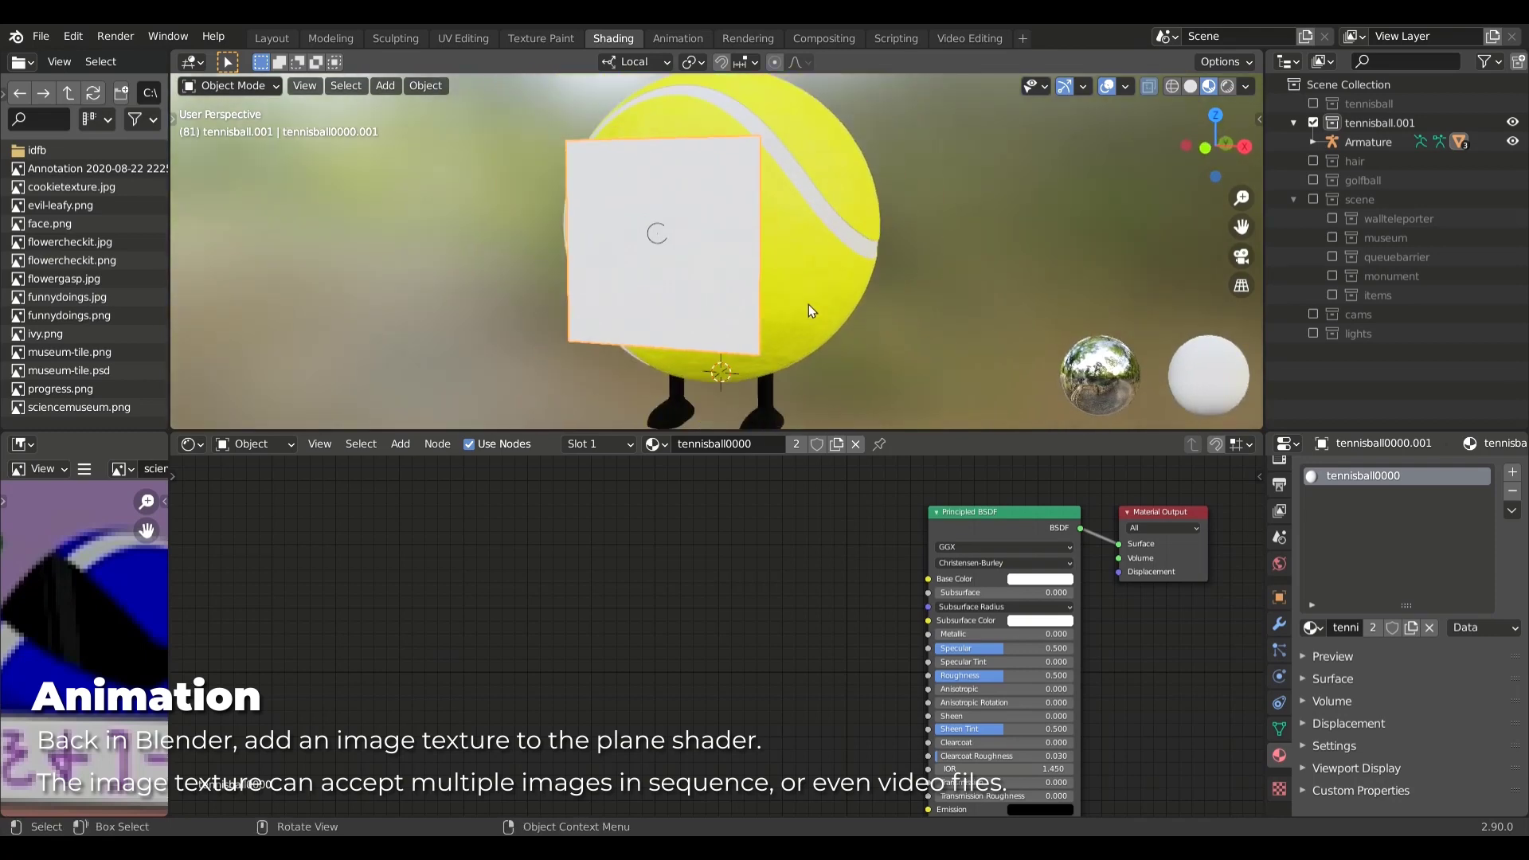
# Step: Add an Image Texture node and load all exported lip-sync PNGs as an image sequence
pyautogui.click(833, 605)
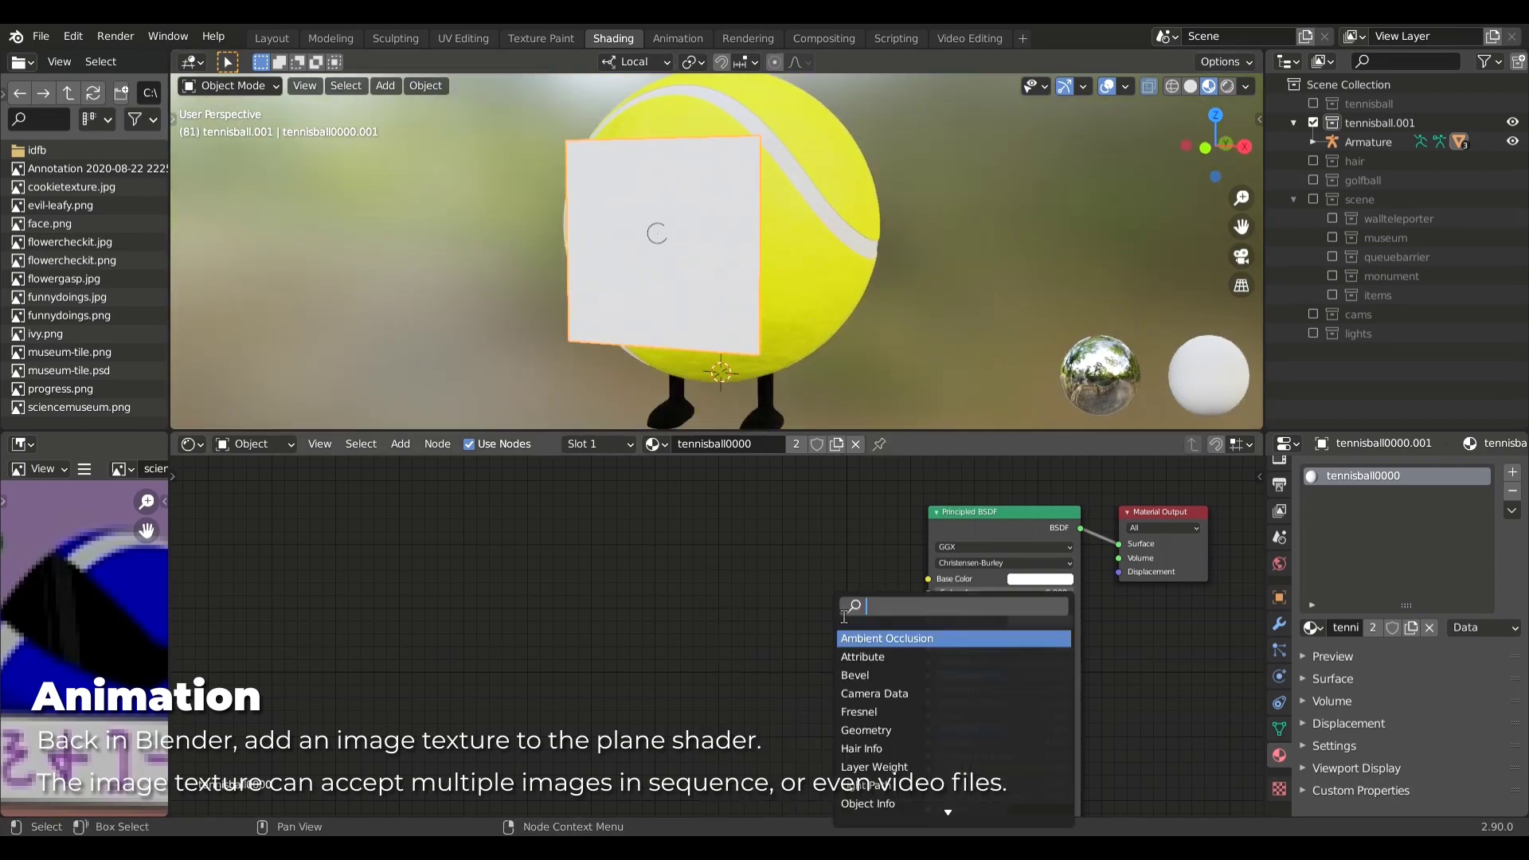
pyautogui.write('imag')
pyautogui.press('Return')
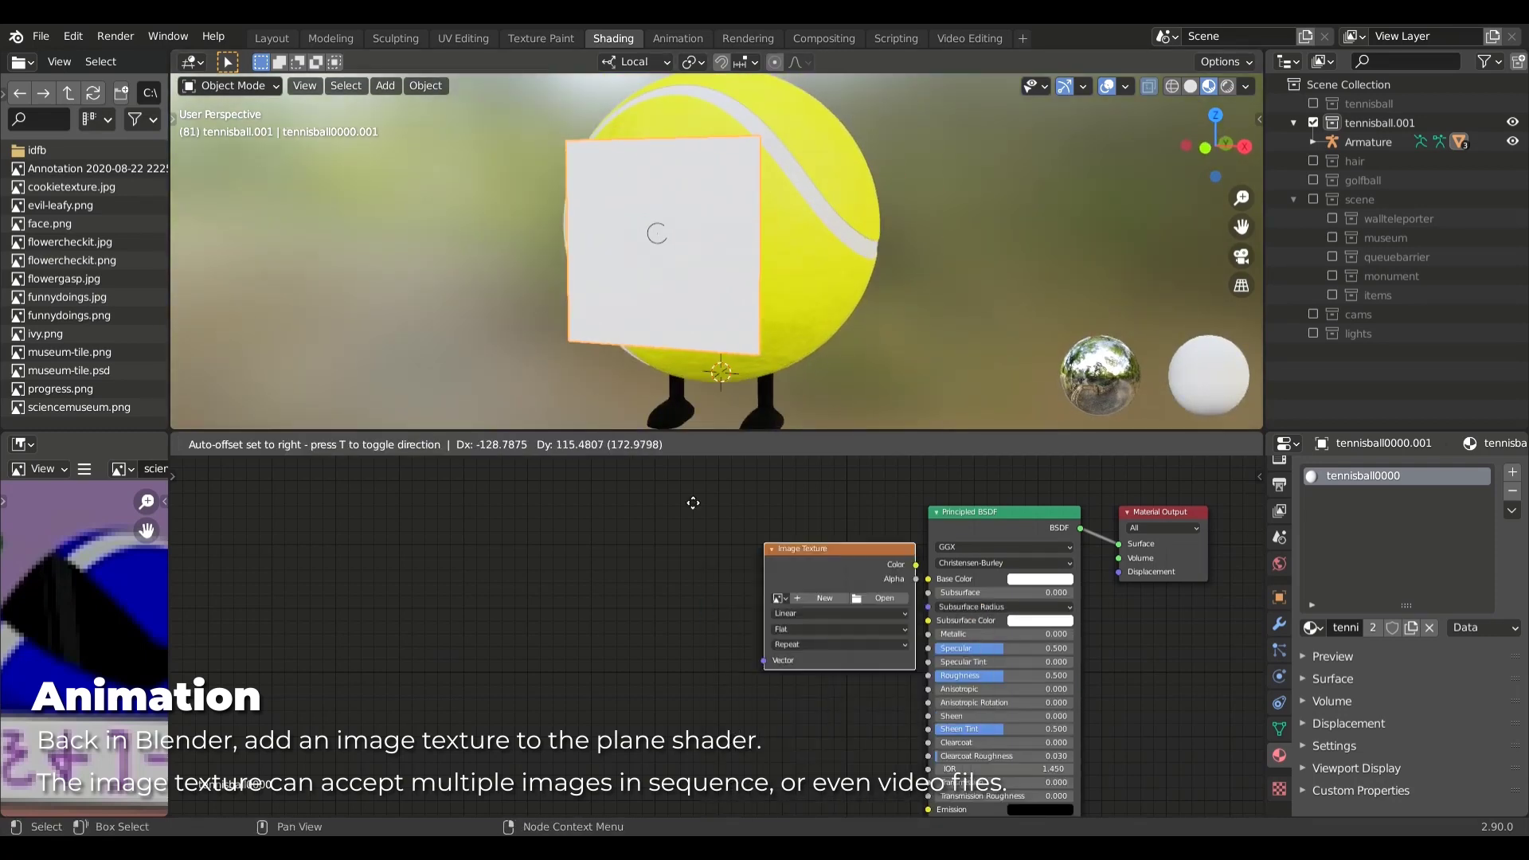
pyautogui.click(676, 585)
pyautogui.scroll(3, 676, 585)
pyautogui.scroll(2, 676, 584)
pyautogui.moveTo(795, 554); pyautogui.dragTo(485, 649, button='middle')
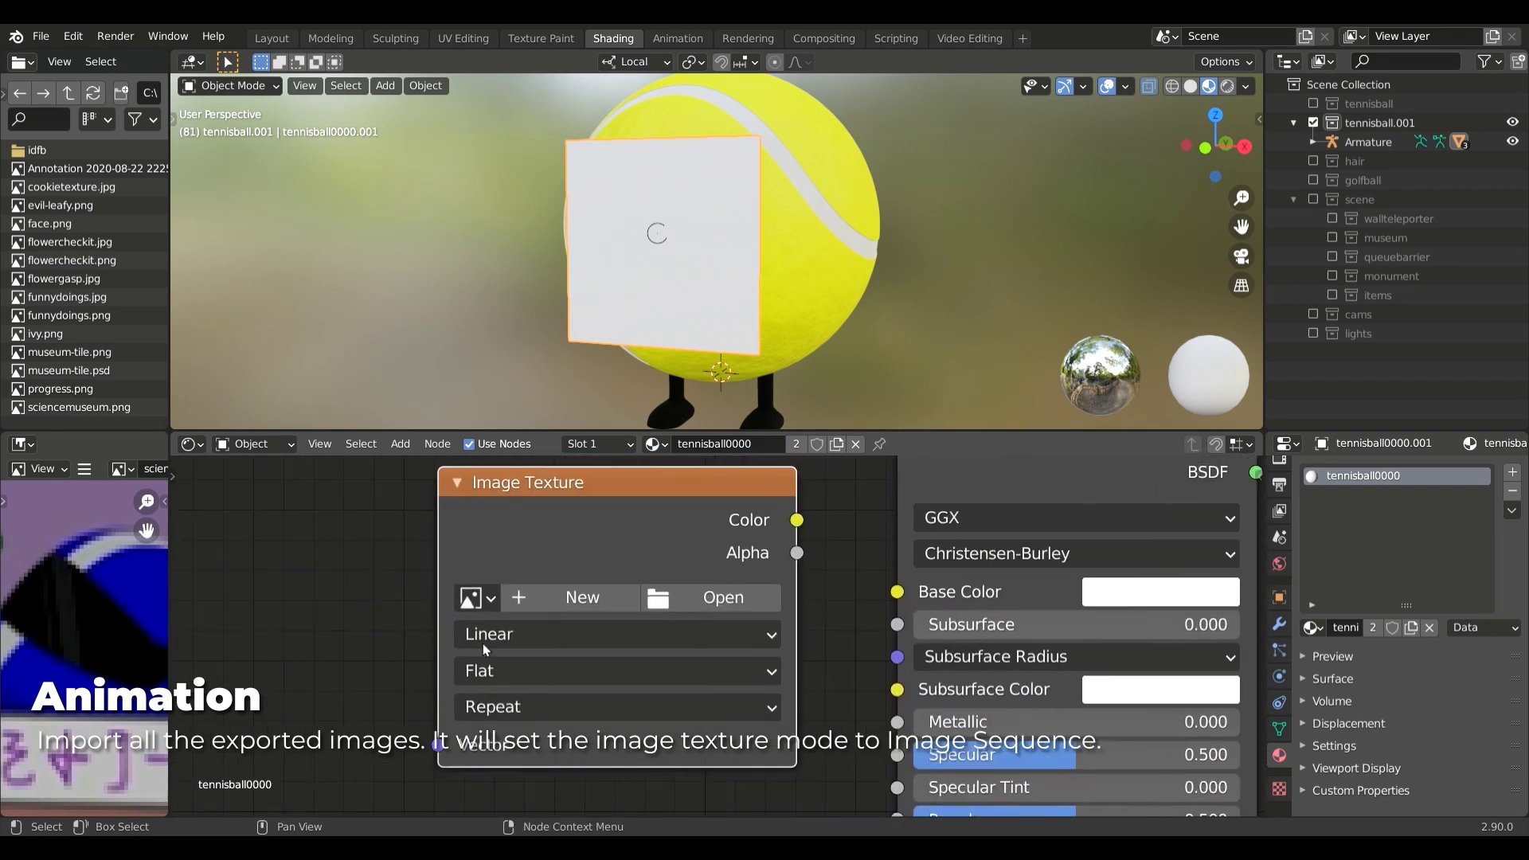
pyautogui.click(718, 599)
pyautogui.press('a')
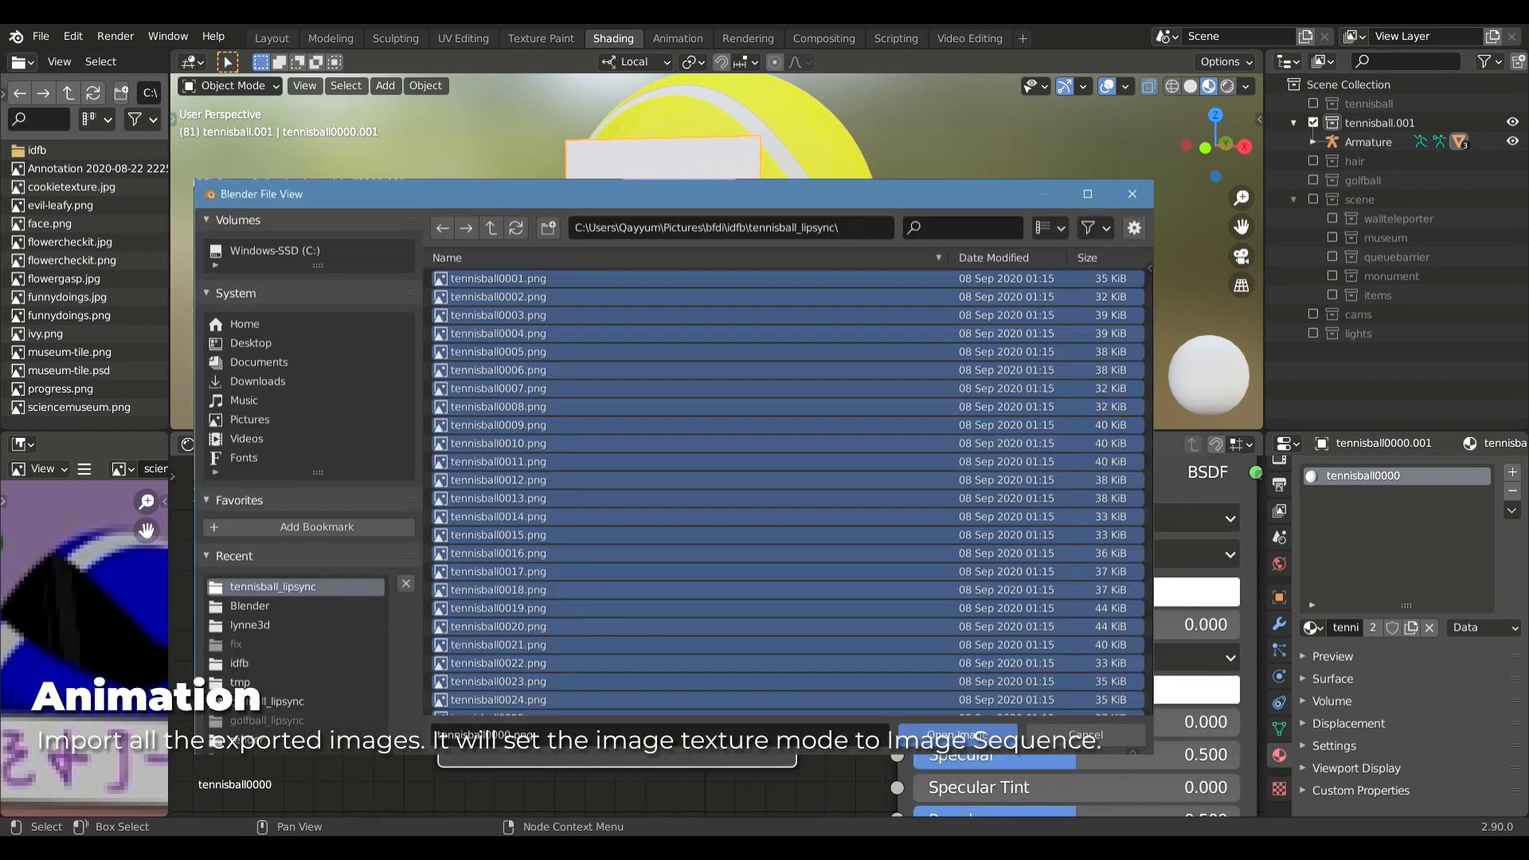
pyautogui.click(956, 734)
# Step: Wire the image's Color to Base Color and its Alpha to the Principled BSDF Alpha input
pyautogui.scroll(-2, 414, 613)
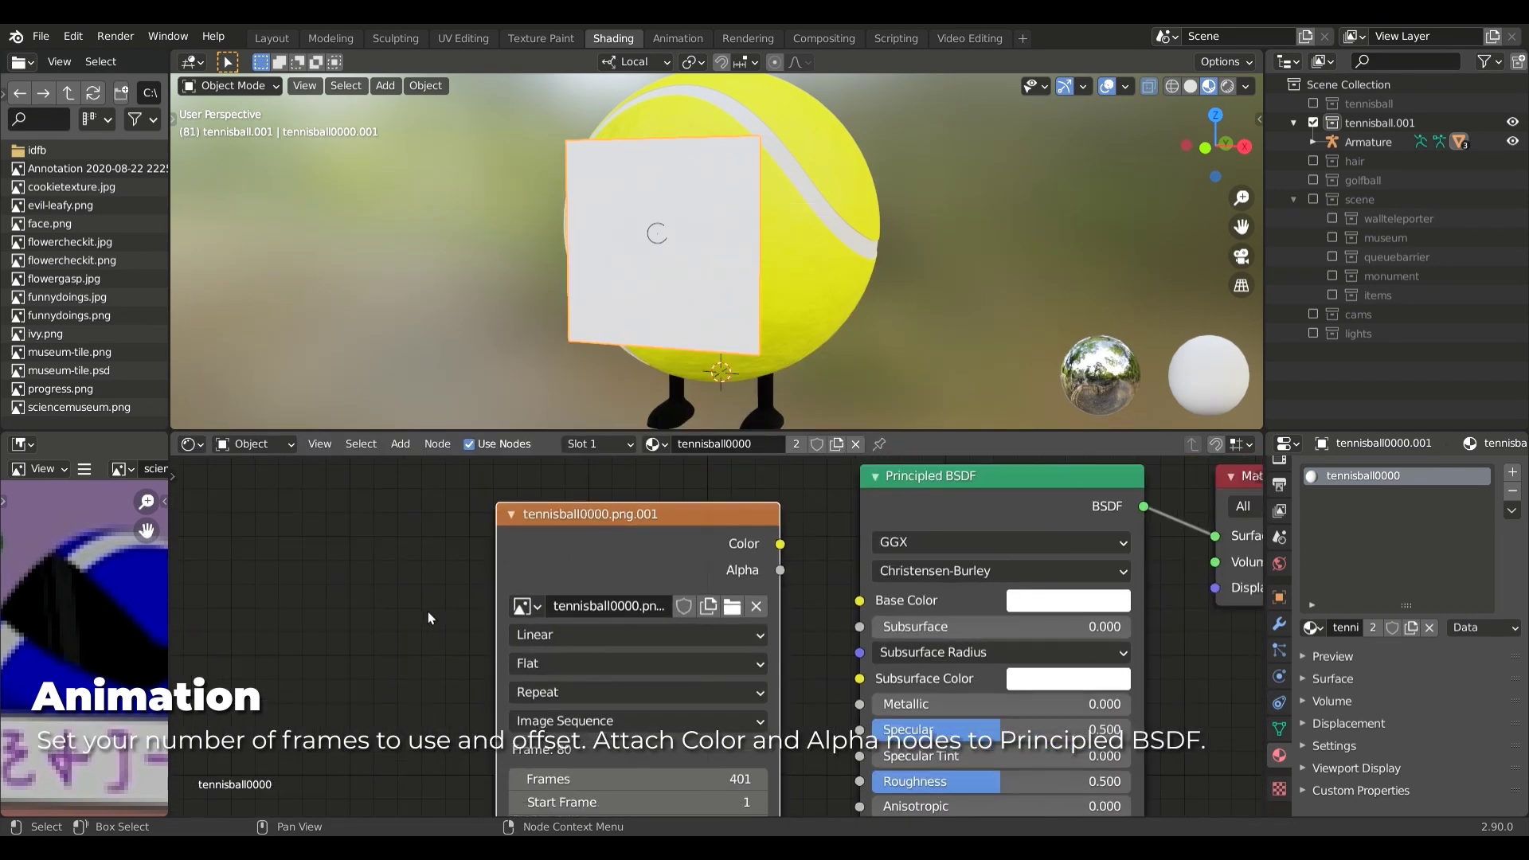
pyautogui.keyDown('shift'); pyautogui.scroll(-2, 421, 585); pyautogui.keyUp('shift')
pyautogui.scroll(-1, 421, 585)
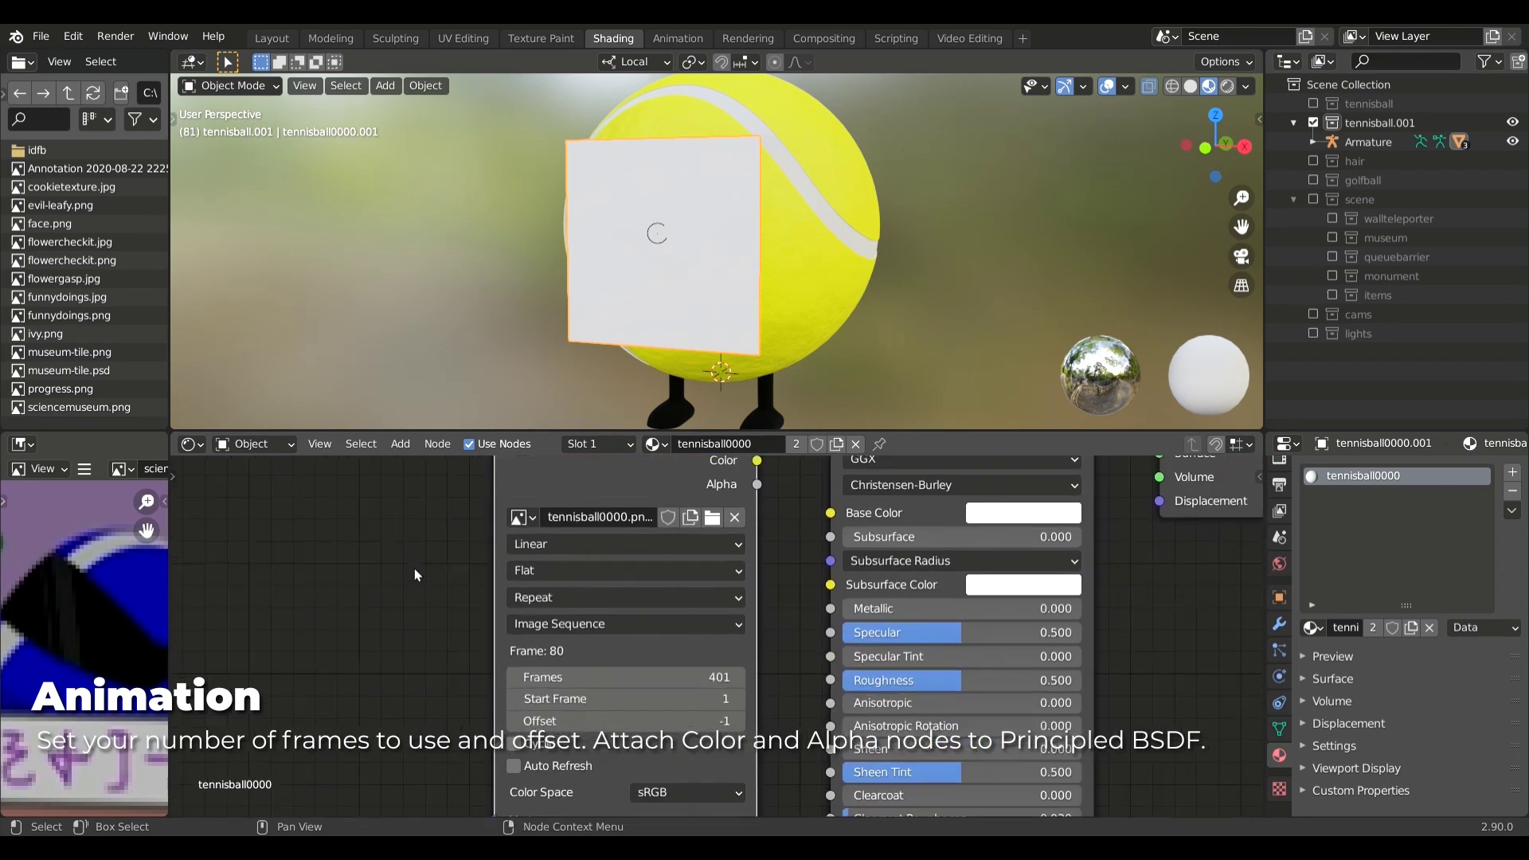
pyautogui.scroll(-1, 716, 633)
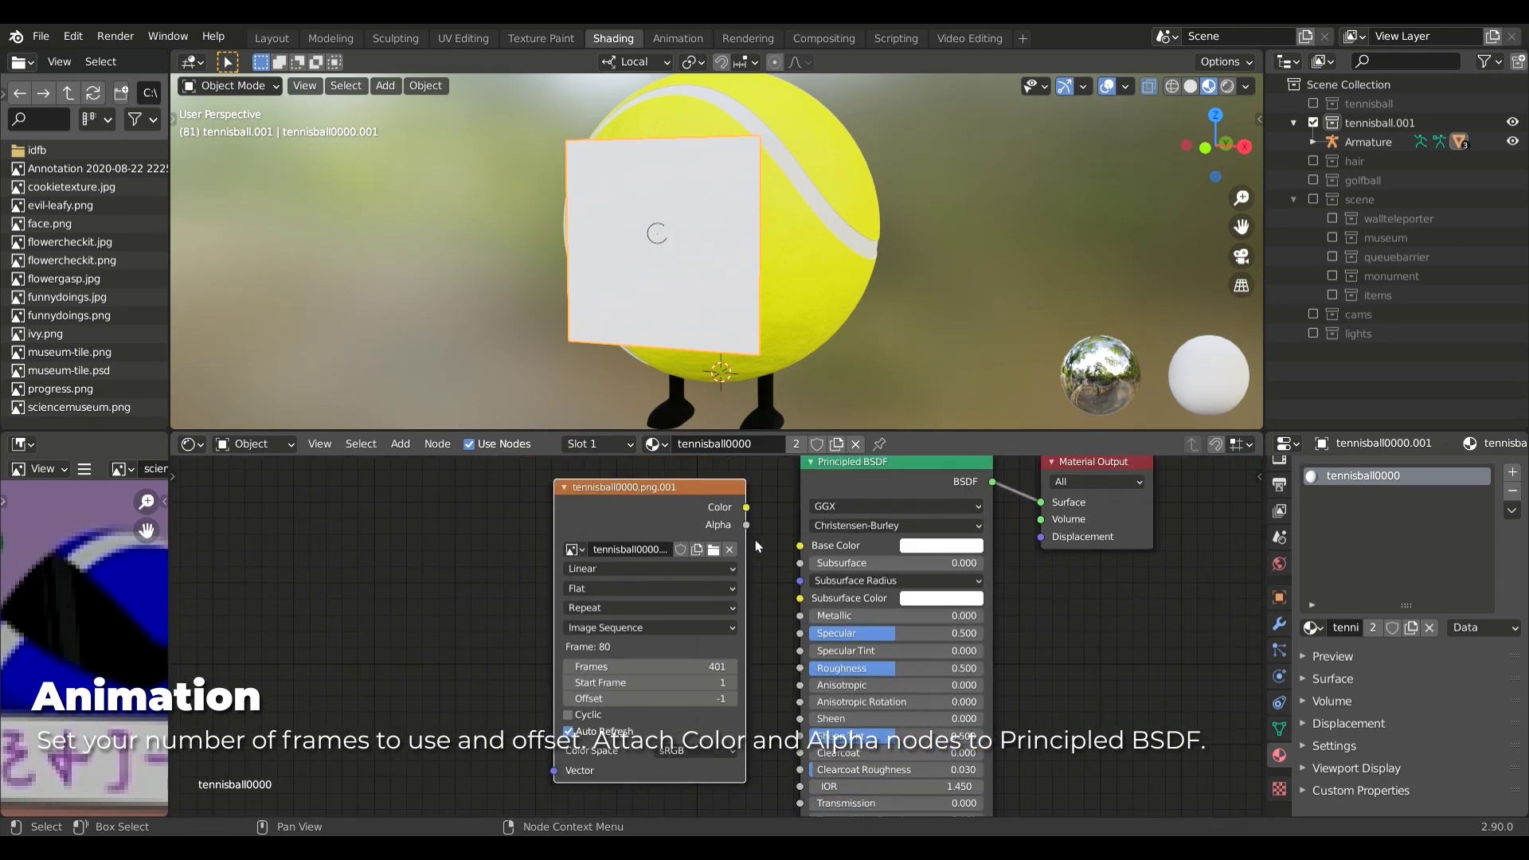
pyautogui.moveTo(746, 507); pyautogui.dragTo(799, 546)
pyautogui.scroll(-1, 717, 627)
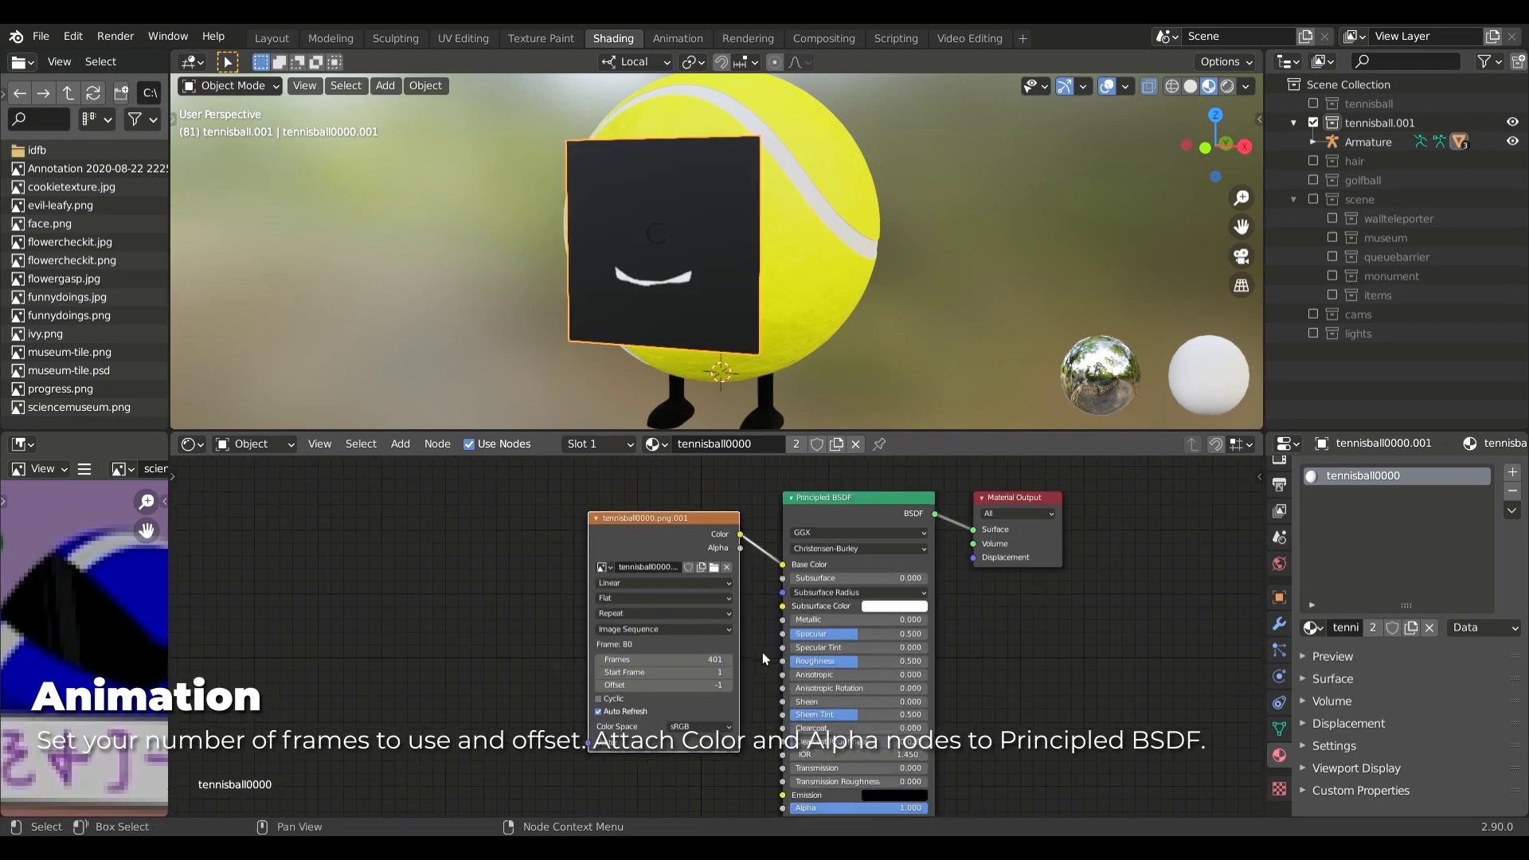
pyautogui.moveTo(758, 685); pyautogui.dragTo(712, 598, button='middle')
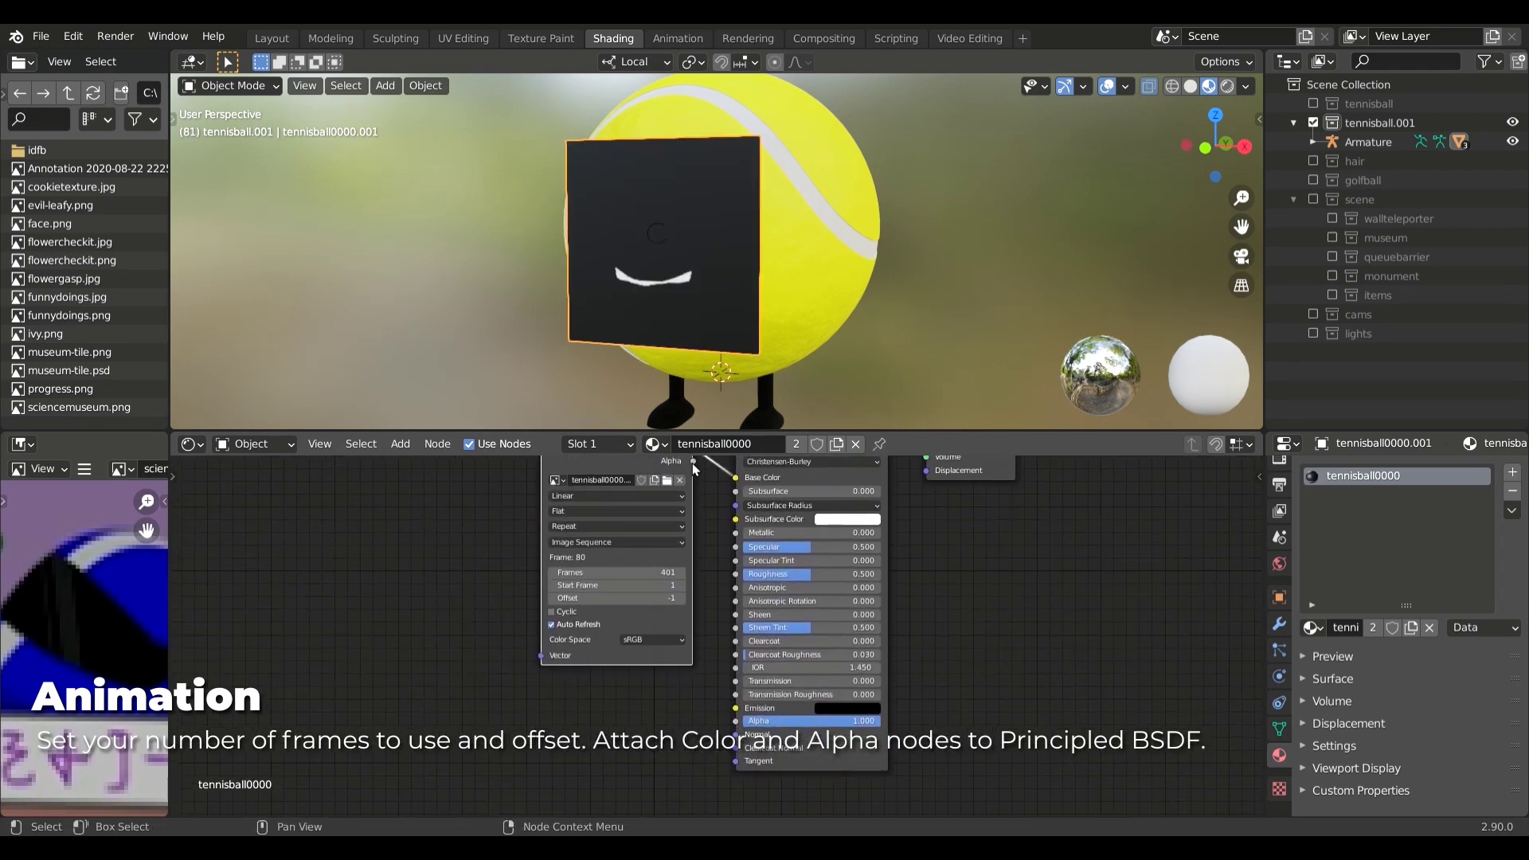
pyautogui.moveTo(693, 462); pyautogui.dragTo(734, 721)
pyautogui.scroll(2, 719, 573)
pyautogui.moveTo(729, 502); pyautogui.dragTo(762, 643, button='middle')
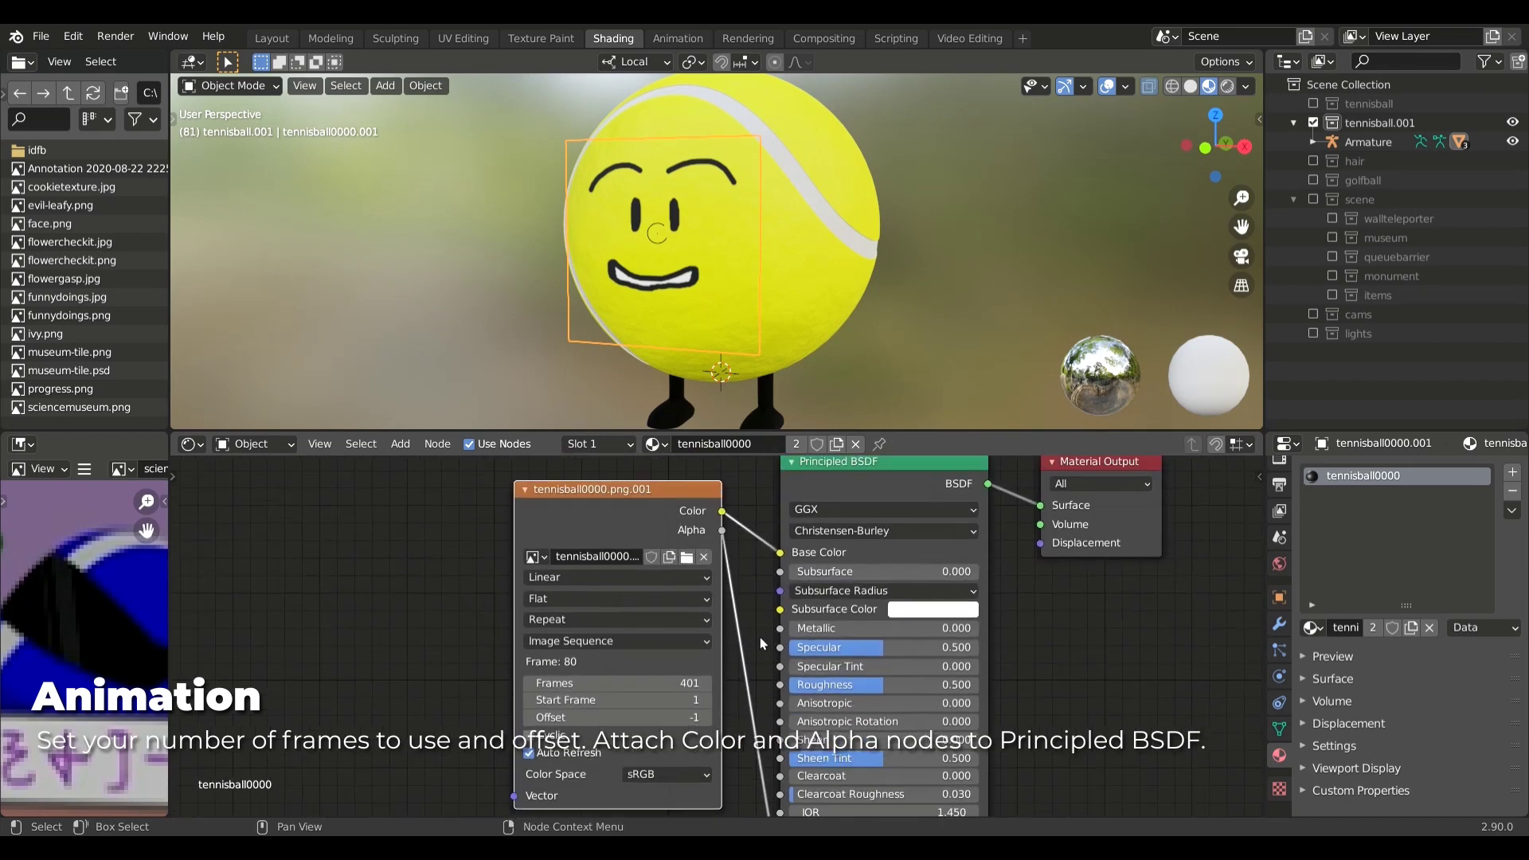
# Step: In the Layout workspace, scrub and play the timeline to check the face sequence animates
pyautogui.click(284, 39)
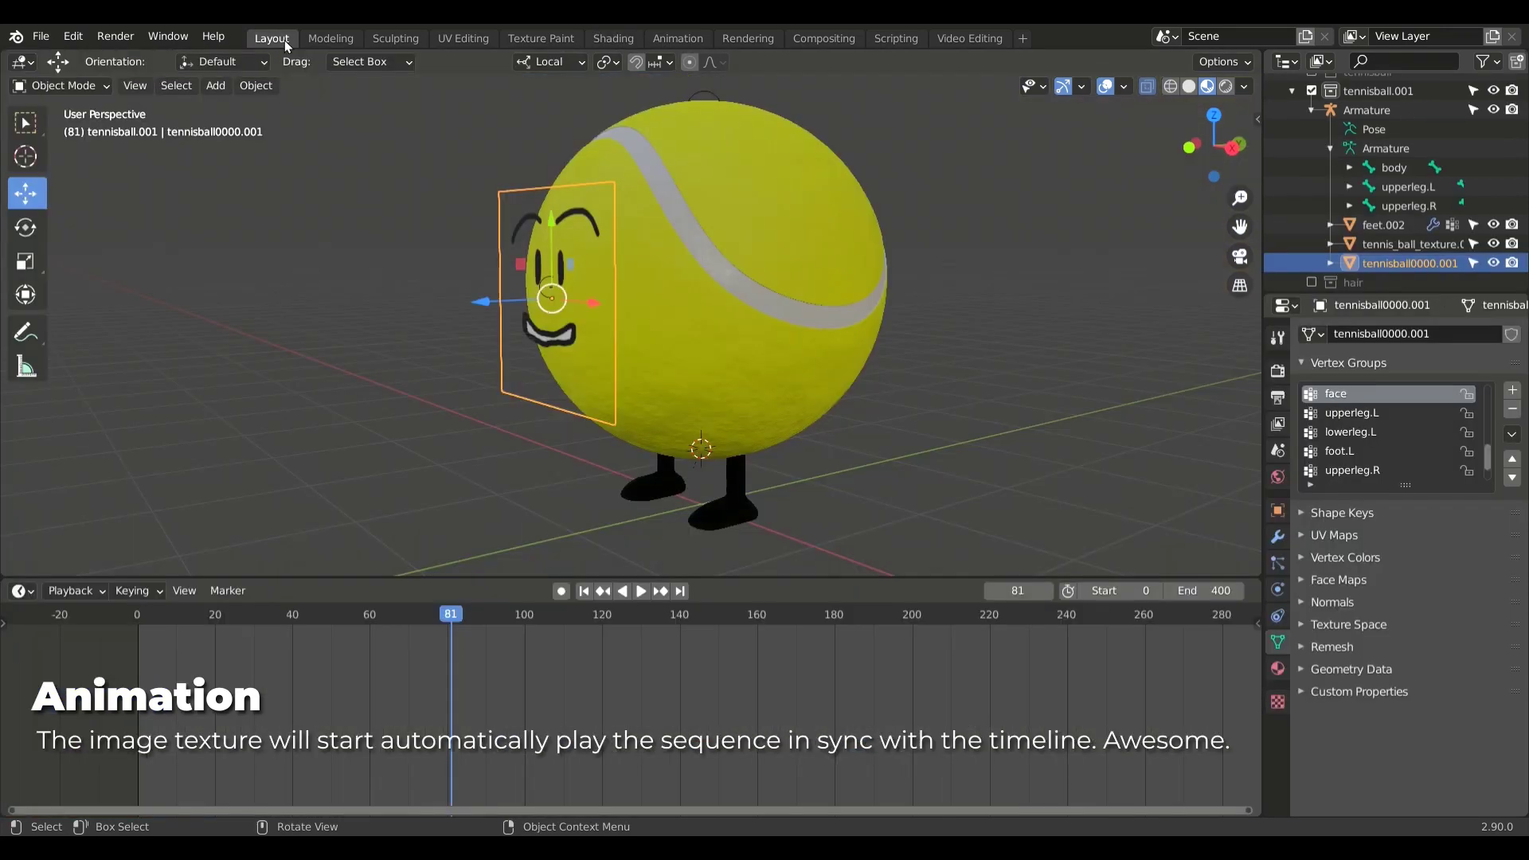
pyautogui.moveTo(629, 283); pyautogui.dragTo(740, 283, button='middle')
pyautogui.scroll(2, 760, 271)
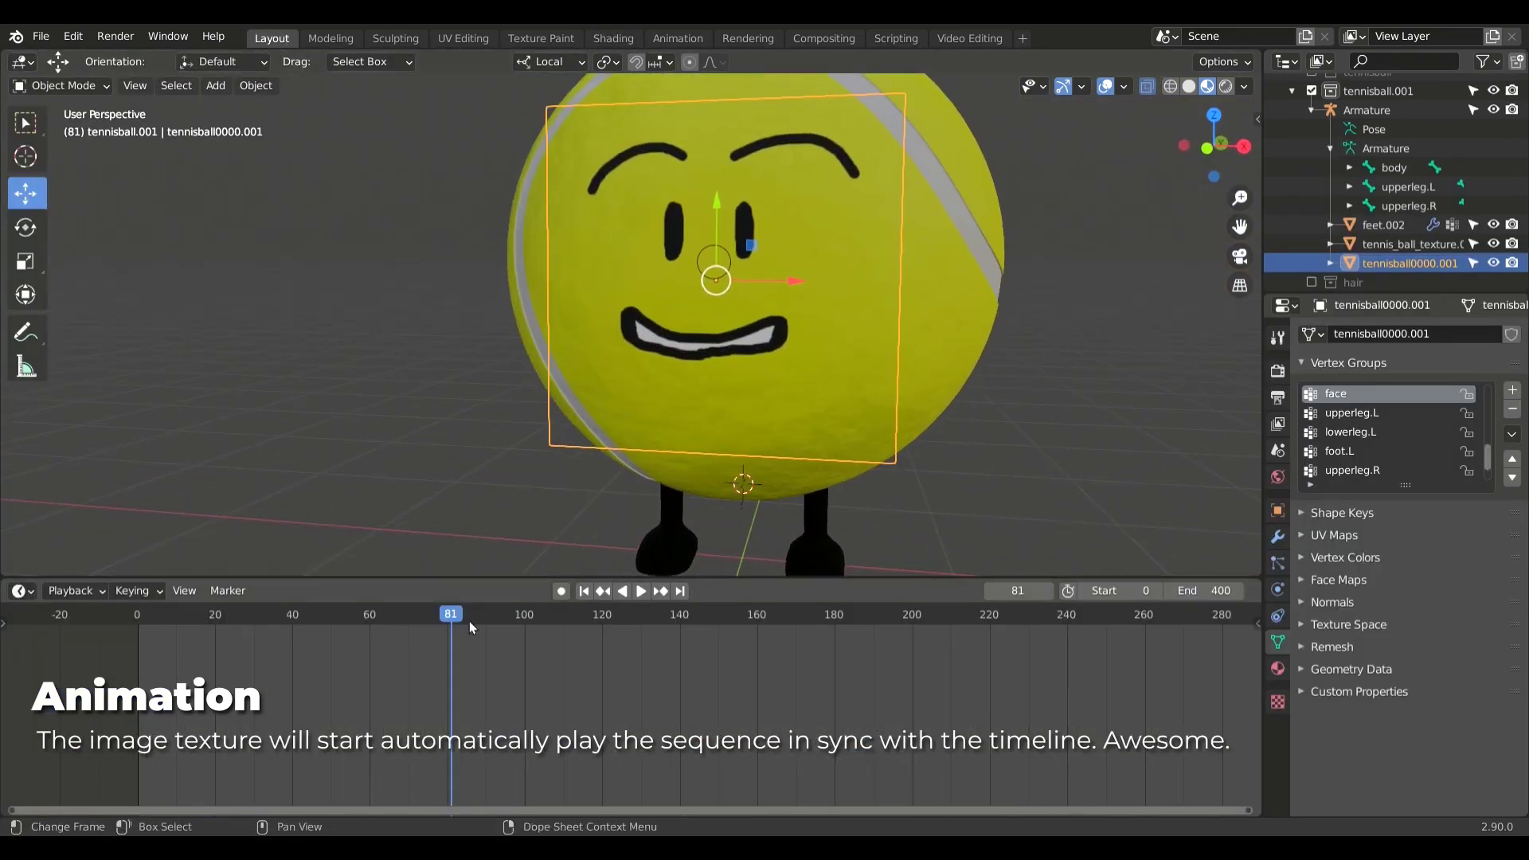
pyautogui.moveTo(398, 619)
pyautogui.mouseDown()
pyautogui.moveTo(240, 632)
pyautogui.moveTo(779, 640)
pyautogui.moveTo(341, 680)
pyautogui.moveTo(796, 672)
pyautogui.mouseUp()
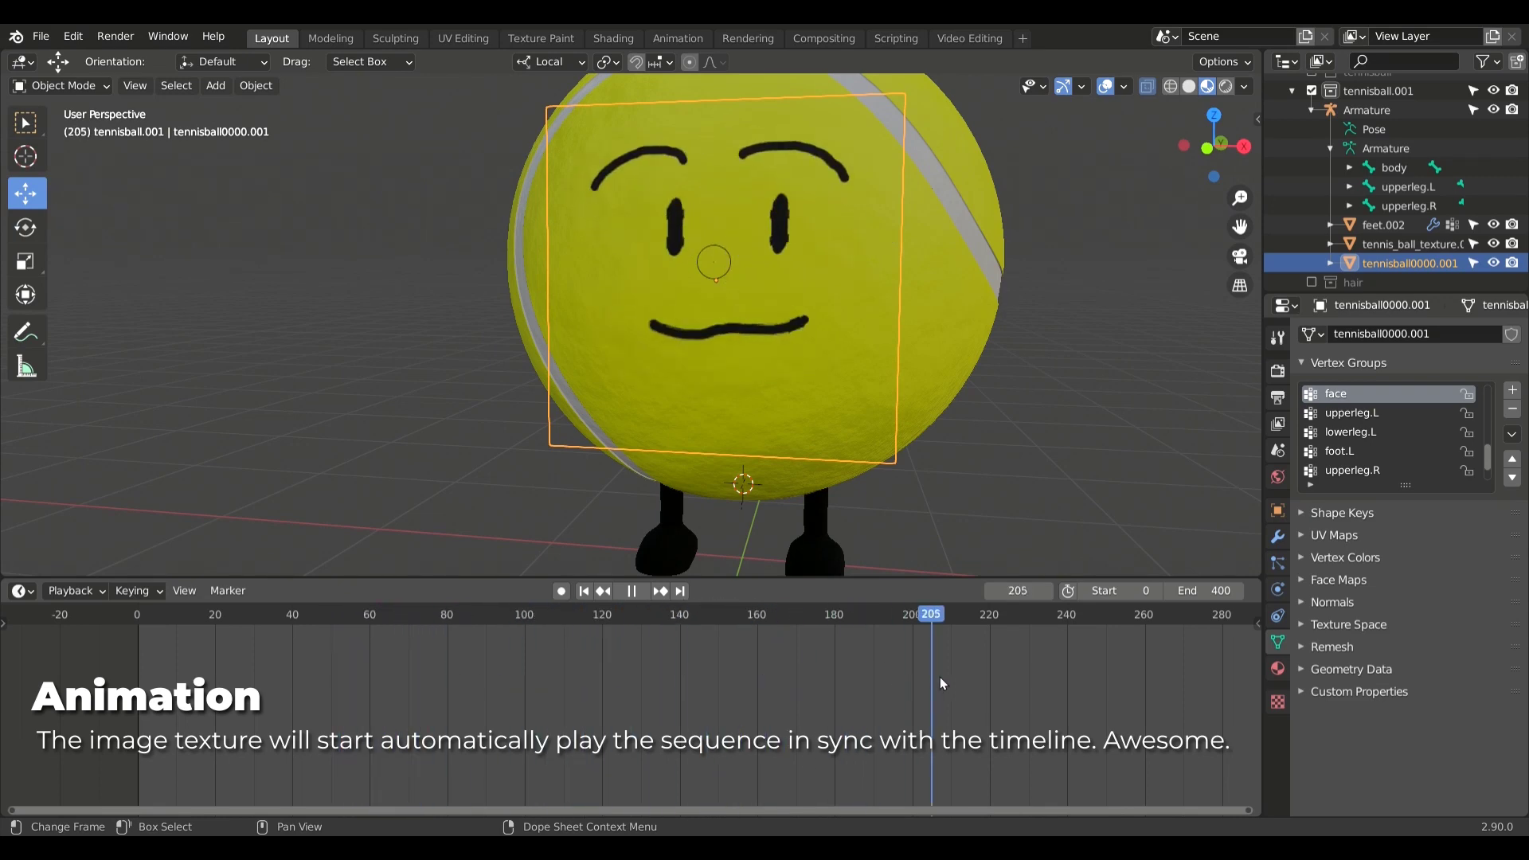
pyautogui.press('space')
# Step: Back in the Shading workspace, lower the face material's Roughness to about 0.83
pyautogui.moveTo(930, 509)
pyautogui.mouseDown(button='middle')
pyautogui.moveTo(858, 366)
pyautogui.moveTo(891, 376)
pyautogui.moveTo(867, 291)
pyautogui.mouseUp(button='middle')
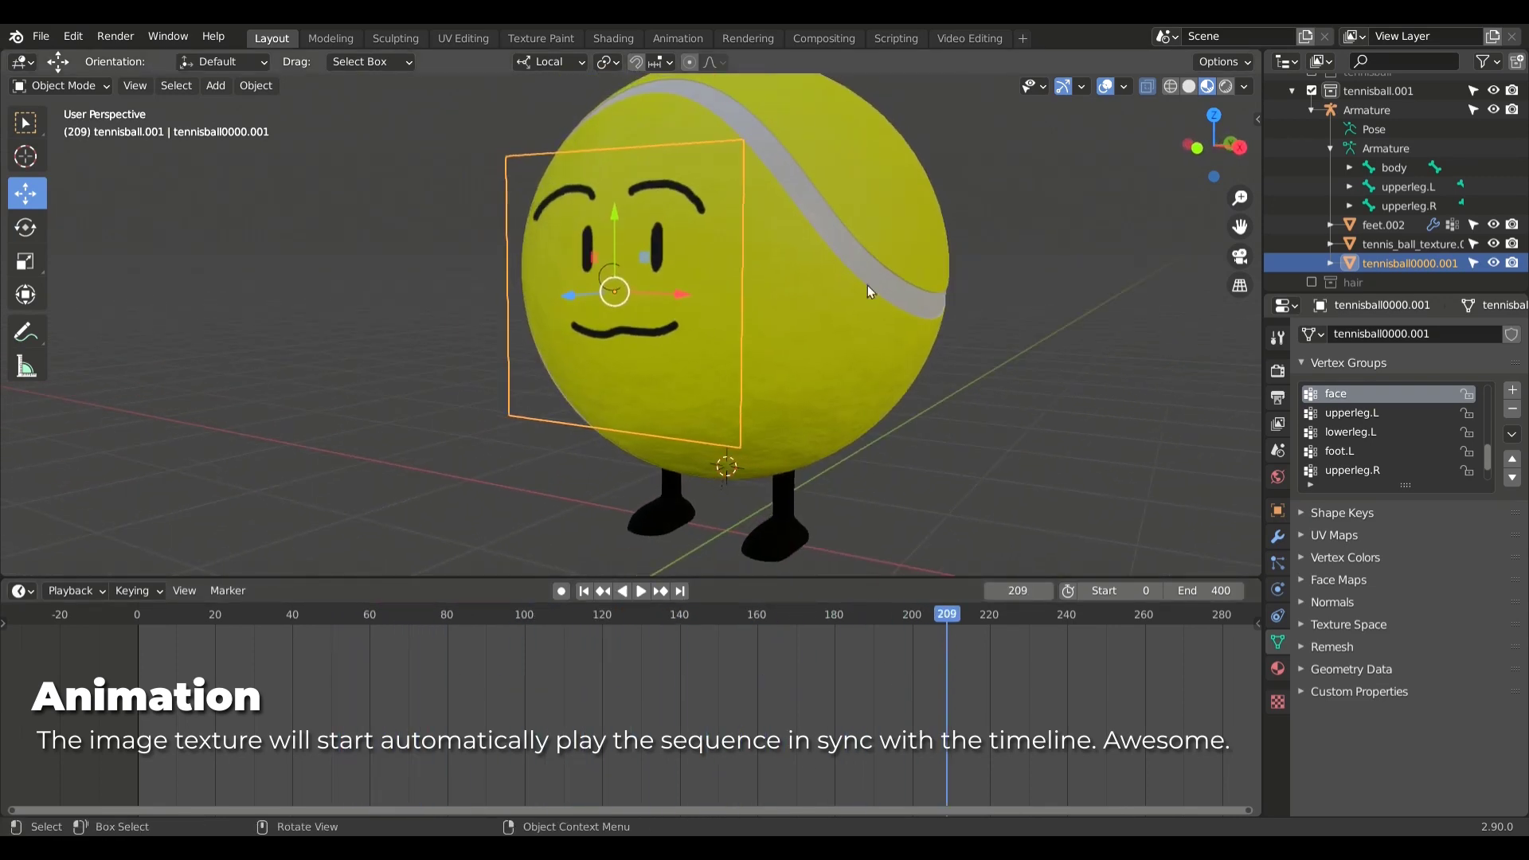
pyautogui.click(599, 36)
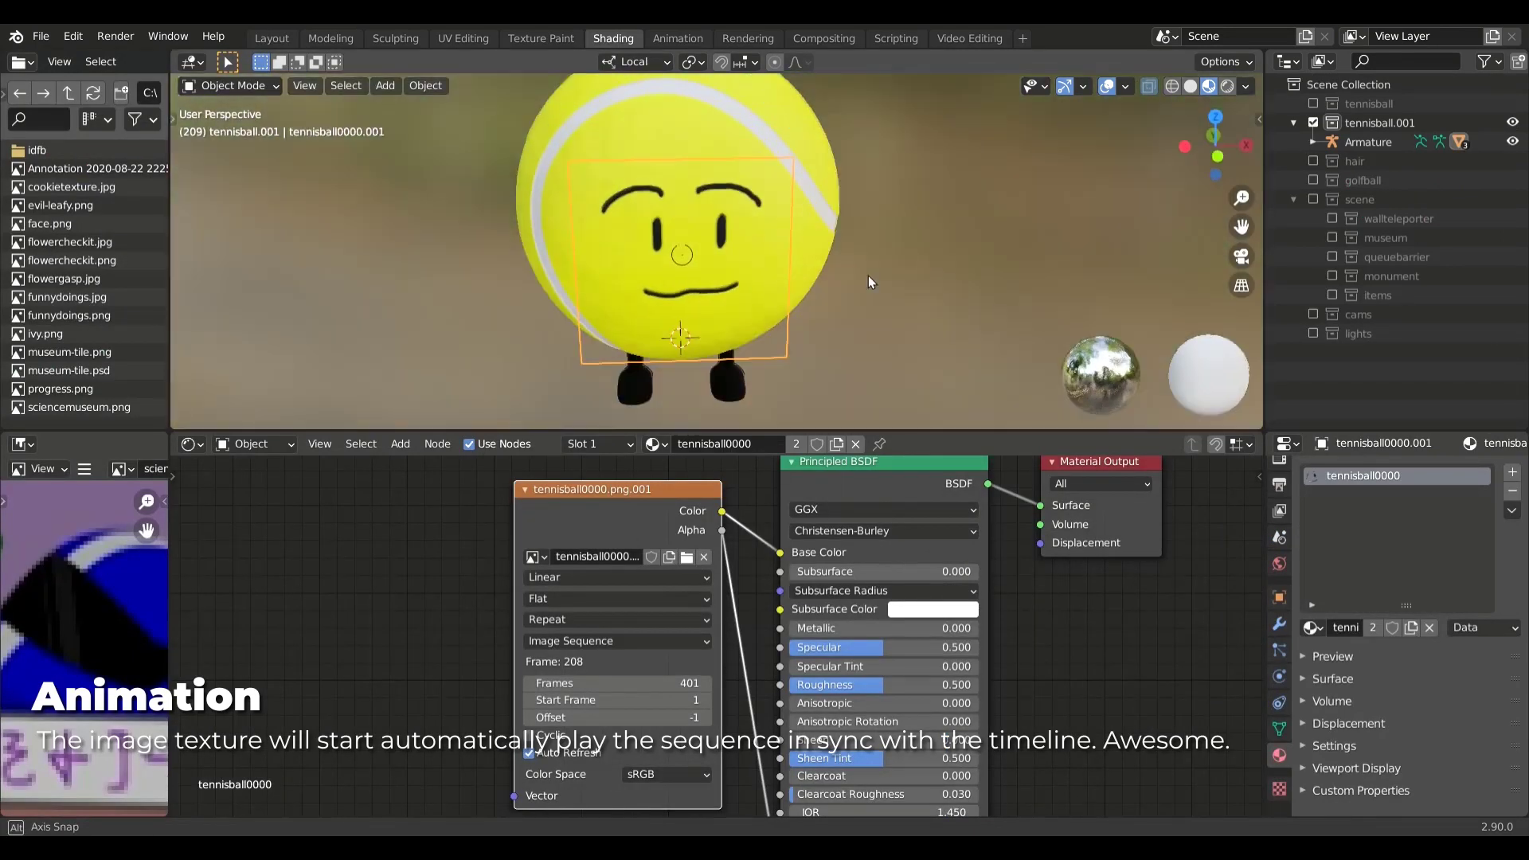
pyautogui.moveTo(833, 261)
pyautogui.mouseDown(button='middle')
pyautogui.moveTo(776, 233)
pyautogui.moveTo(967, 210)
pyautogui.moveTo(817, 219)
pyautogui.moveTo(951, 212)
pyautogui.moveTo(892, 231)
pyautogui.mouseUp(button='middle')
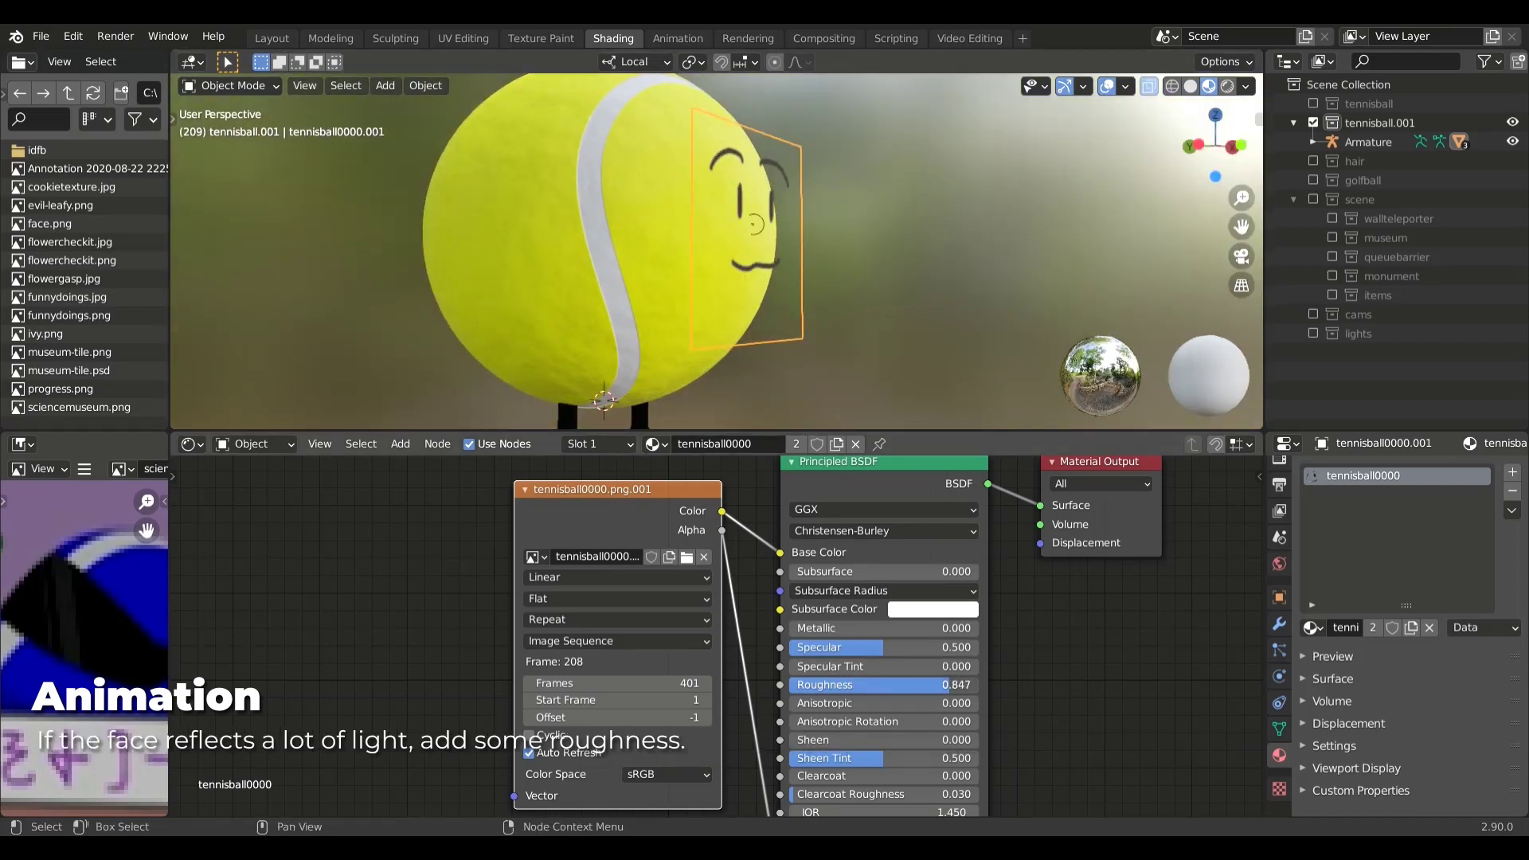
pyautogui.moveTo(796, 255)
pyautogui.mouseDown(button='middle')
pyautogui.moveTo(641, 250)
pyautogui.moveTo(867, 252)
pyautogui.moveTo(676, 254)
pyautogui.mouseUp(button='middle')
pyautogui.scroll(3, 637, 252)
pyautogui.scroll(-3, 847, 252)
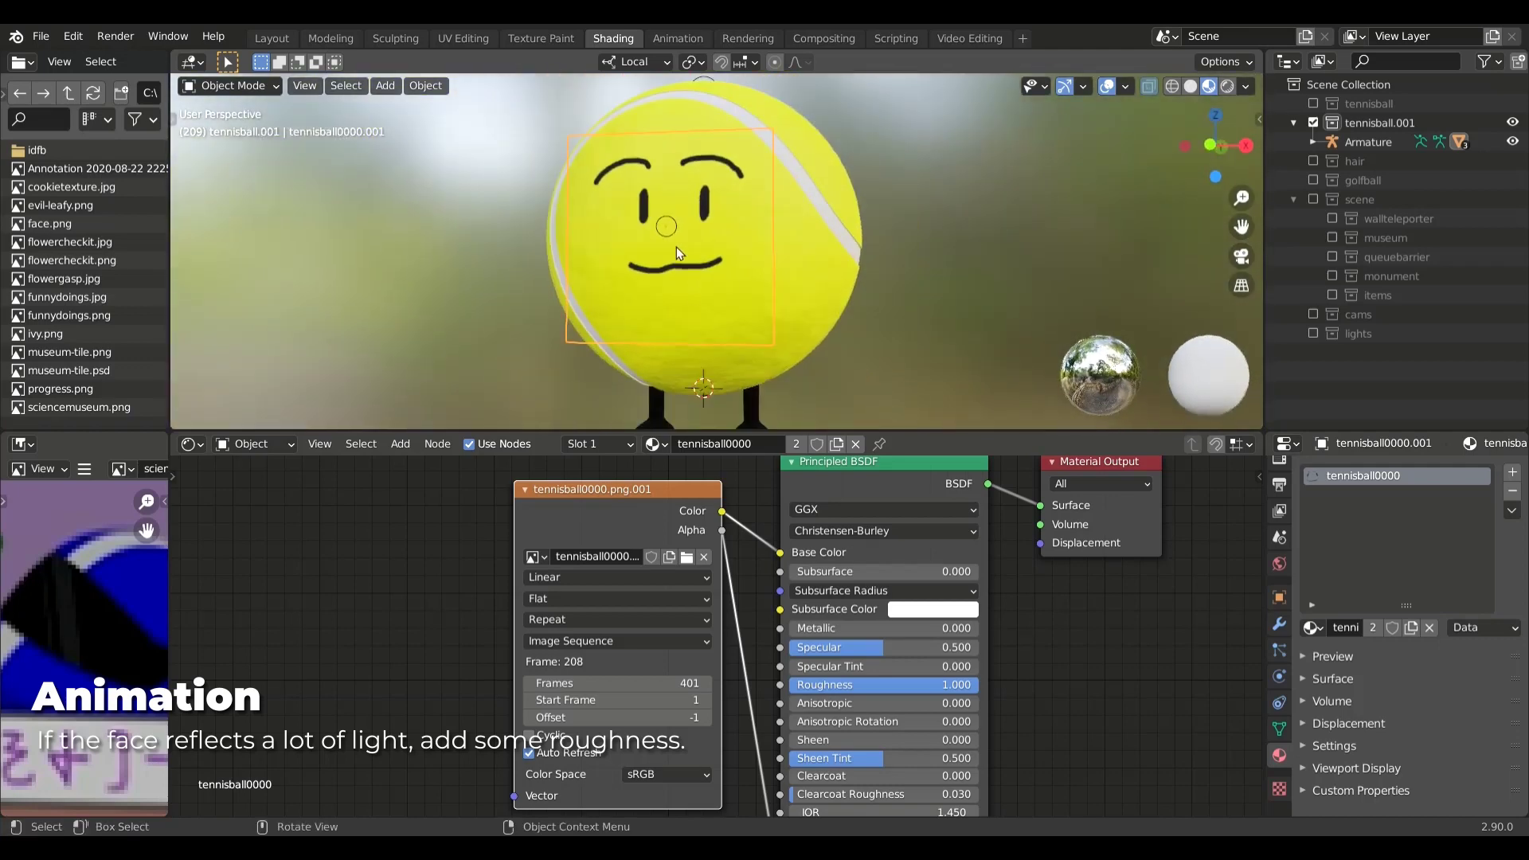
pyautogui.moveTo(967, 685); pyautogui.dragTo(938, 685)
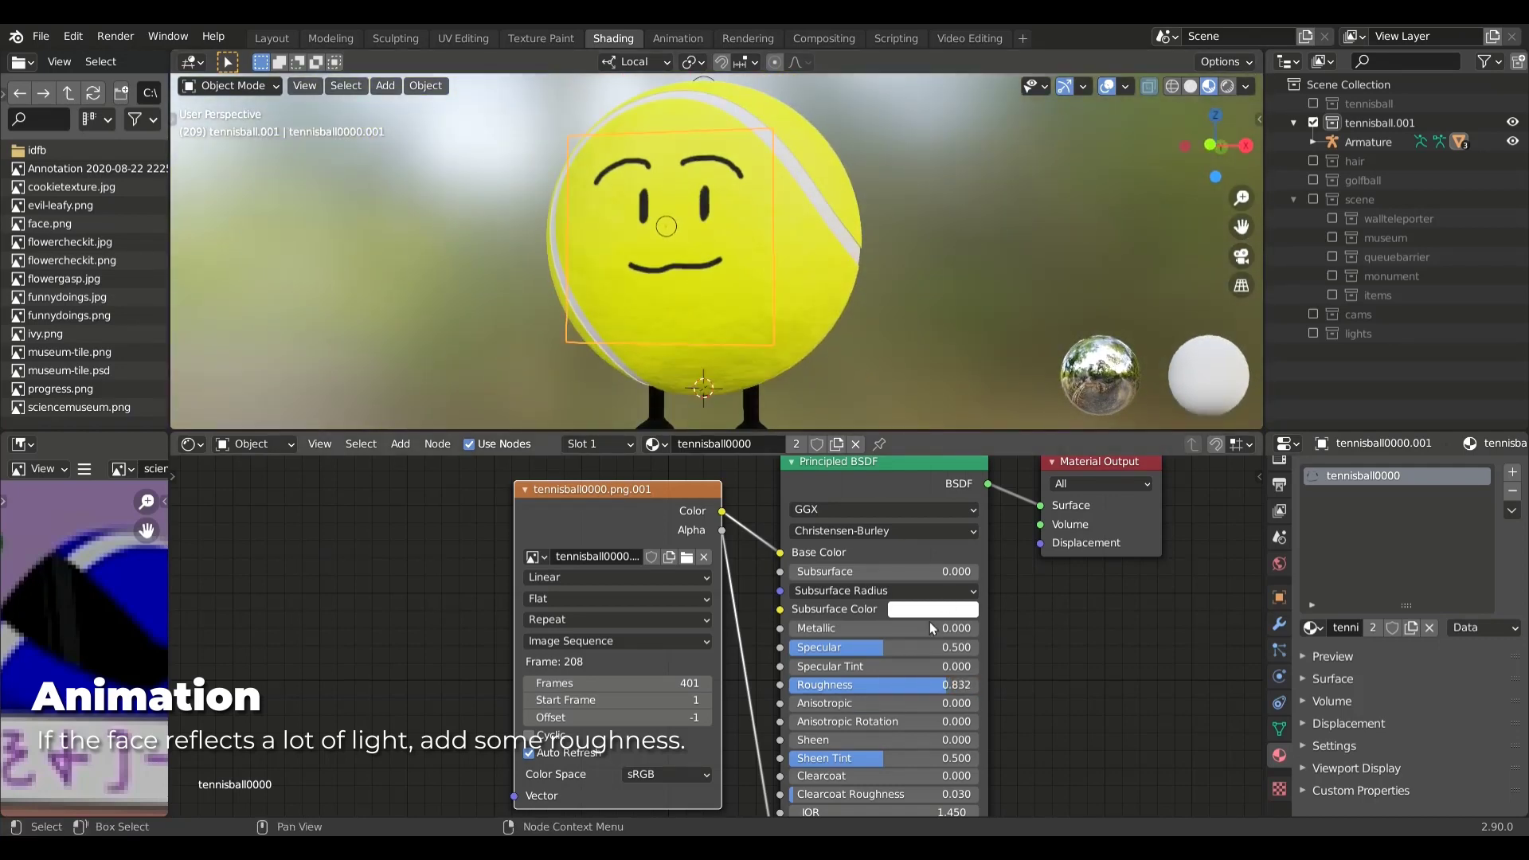
pyautogui.moveTo(944, 398)
pyautogui.mouseDown(button='middle')
pyautogui.moveTo(959, 284)
pyautogui.moveTo(1010, 294)
pyautogui.moveTo(805, 311)
pyautogui.moveTo(897, 268)
pyautogui.mouseUp(button='middle')
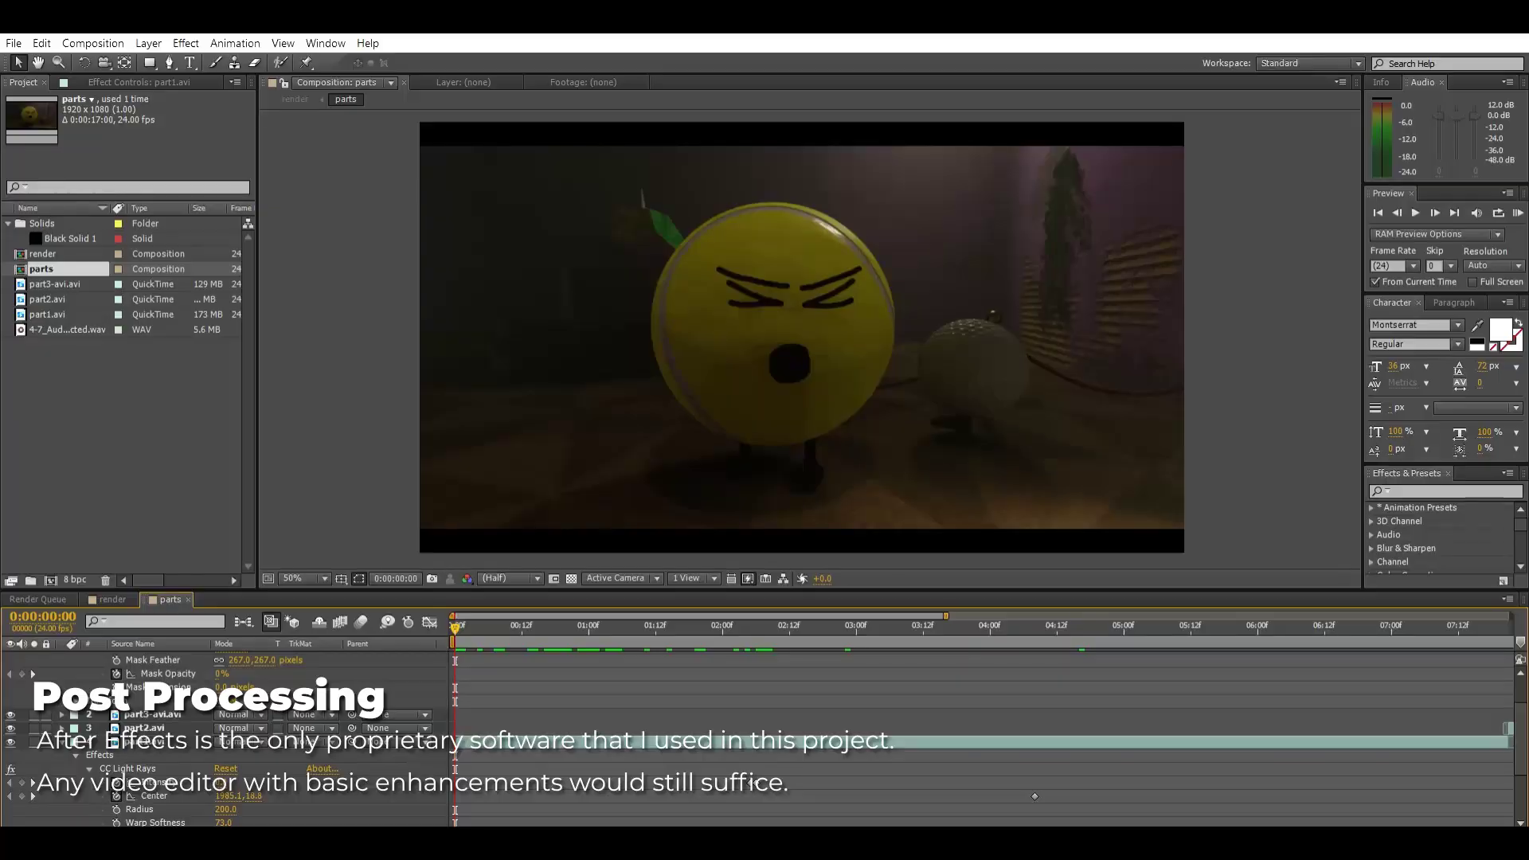
# Step: Increase and keyframe the CC Light Rays Radius on part1.avi, scrubbing to preview the rays
pyautogui.moveTo(622, 631); pyautogui.dragTo(761, 668)
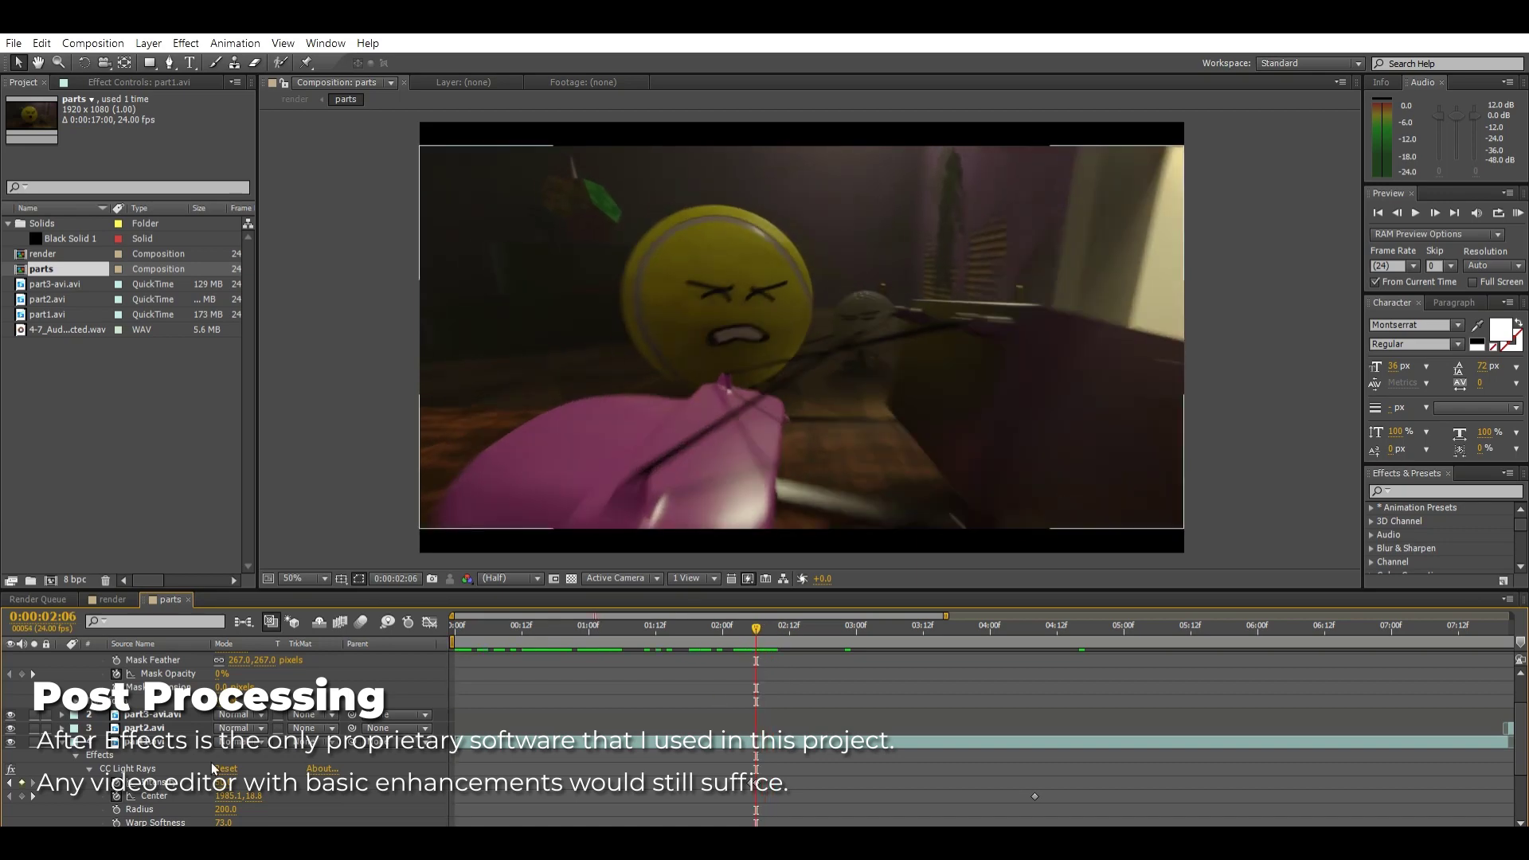
pyautogui.moveTo(783, 640)
pyautogui.mouseDown()
pyautogui.moveTo(828, 652)
pyautogui.moveTo(756, 680)
pyautogui.moveTo(857, 637)
pyautogui.mouseUp()
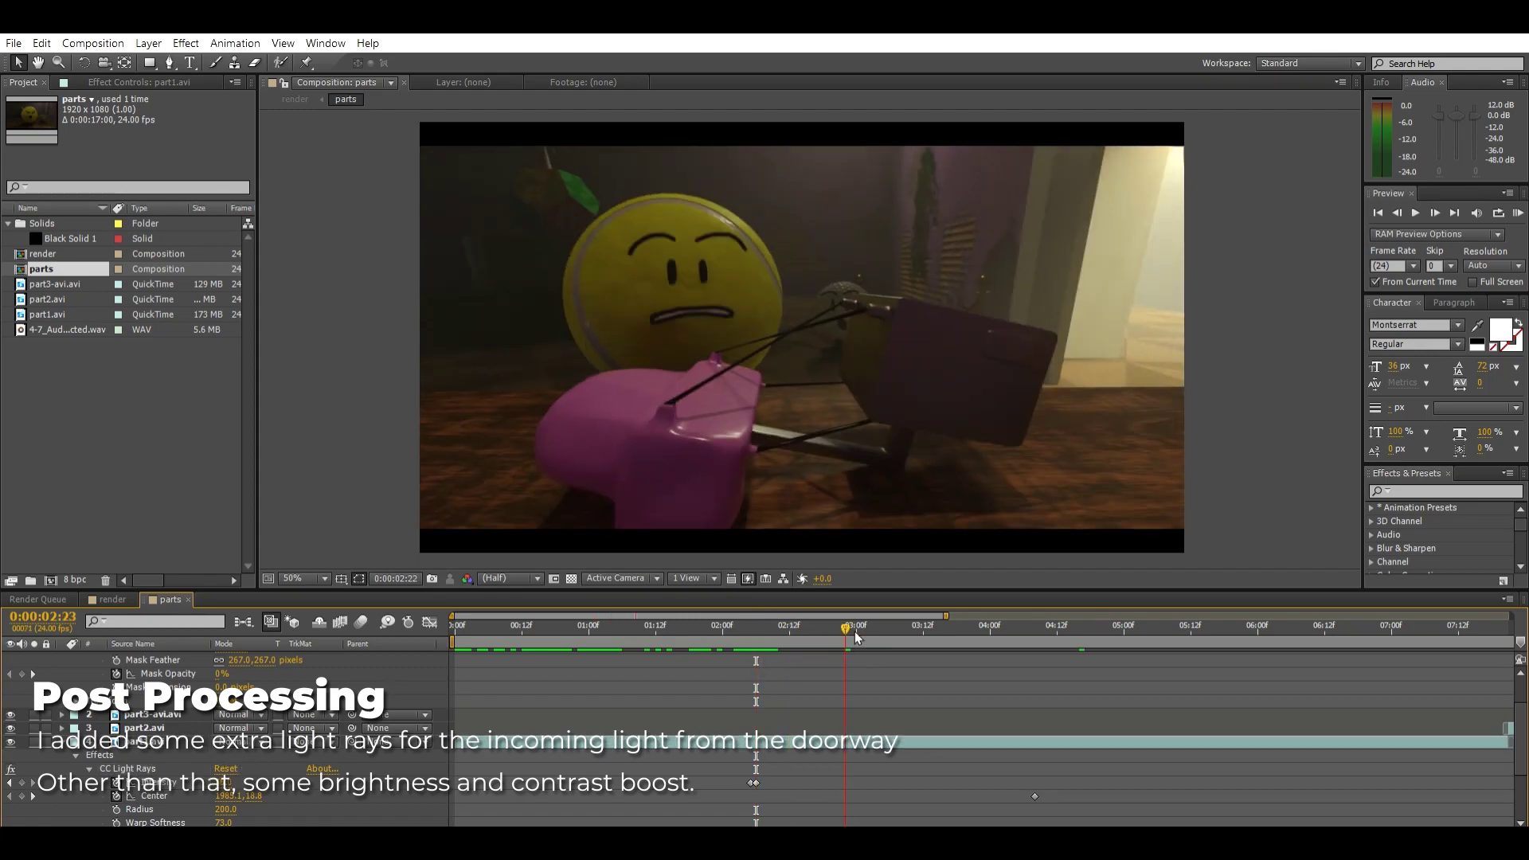
pyautogui.moveTo(225, 809); pyautogui.dragTo(418, 788)
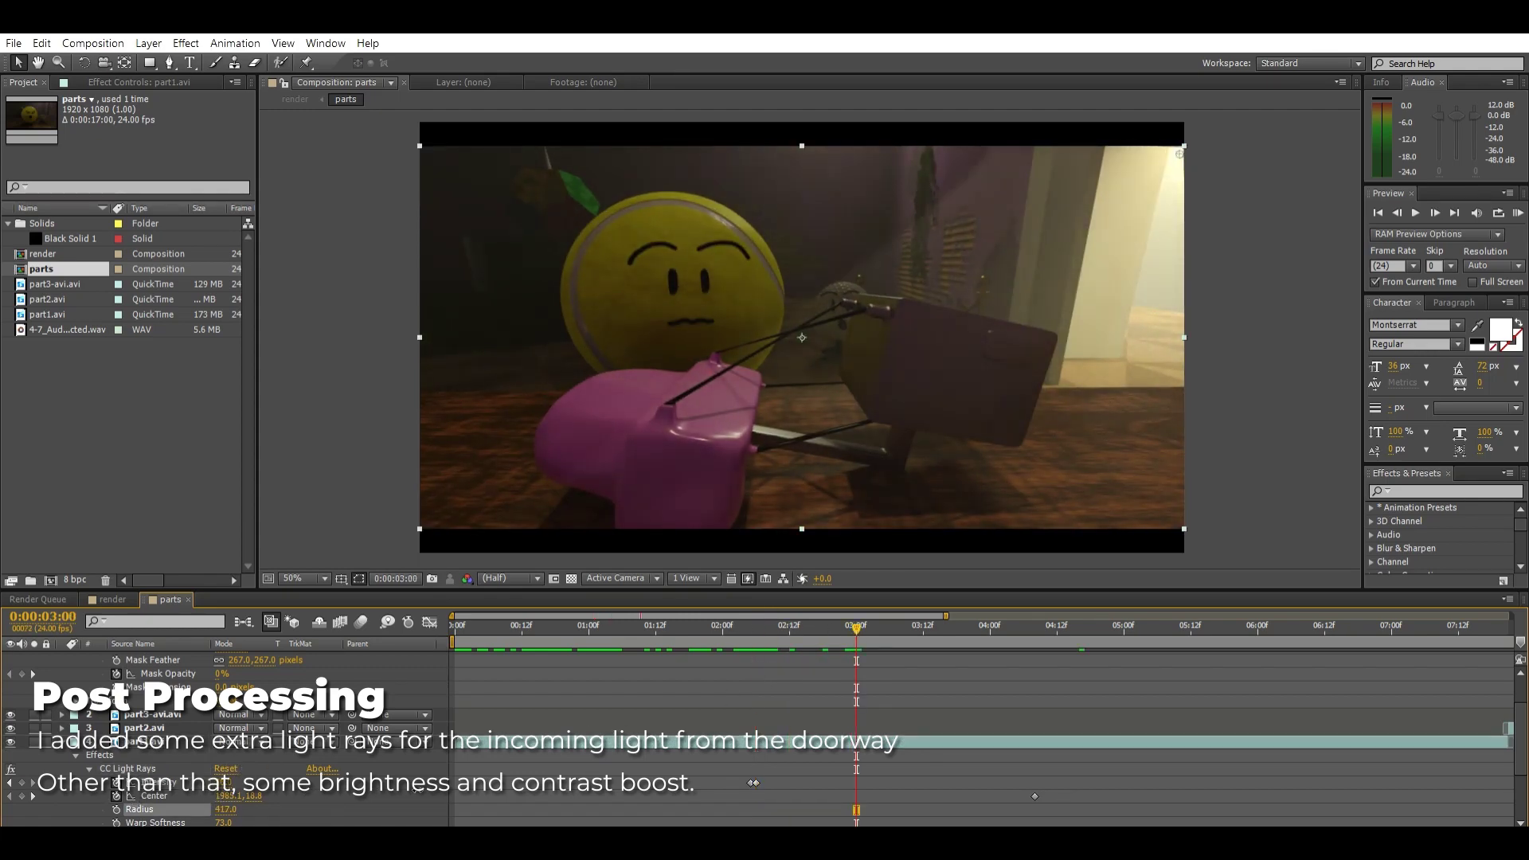
pyautogui.moveTo(857, 629); pyautogui.dragTo(1327, 657)
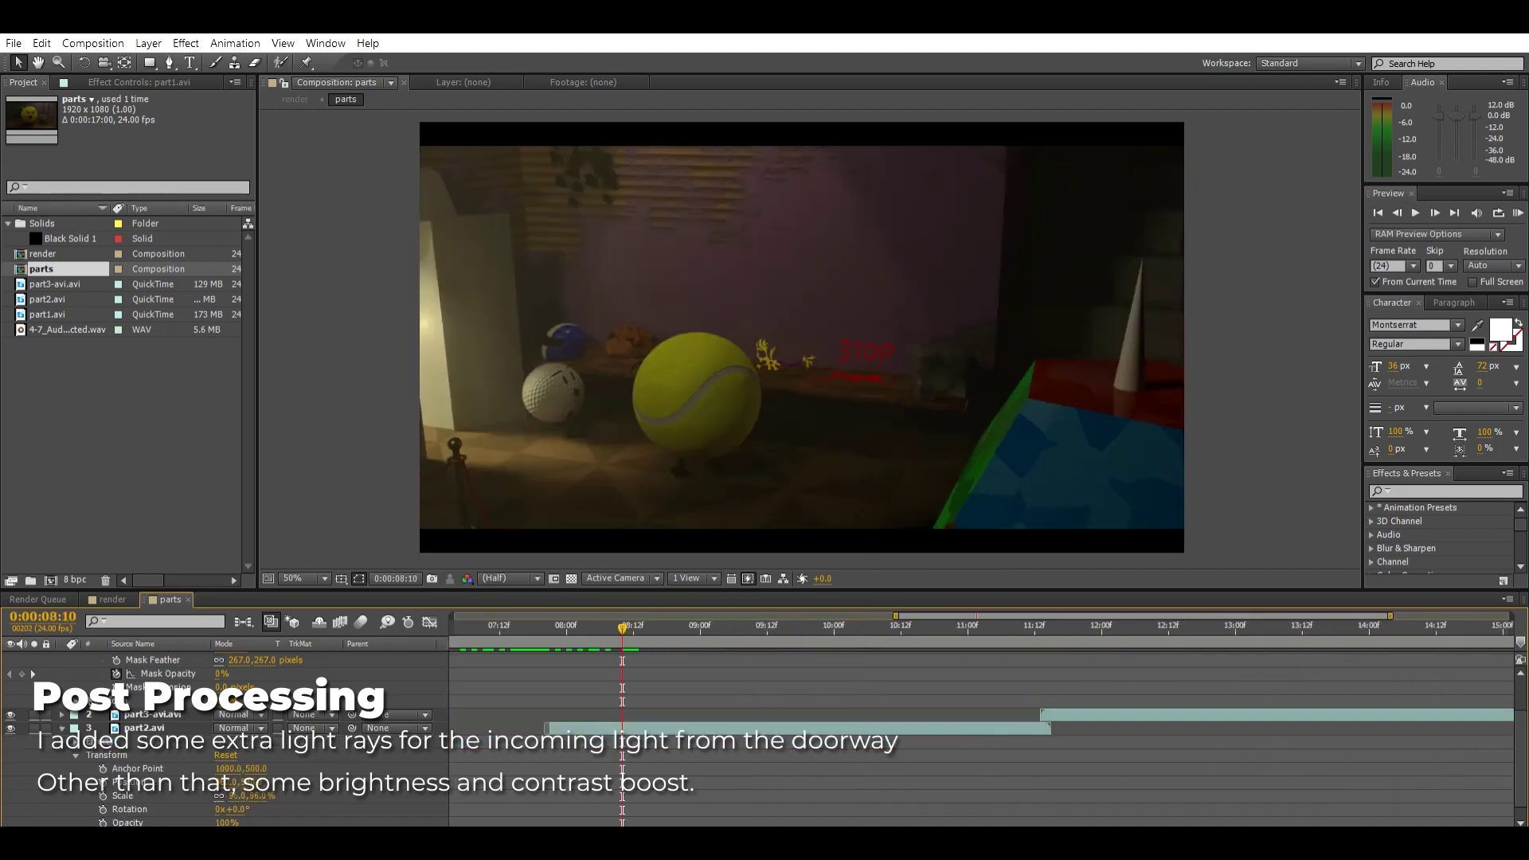
# Step: Enlarge and keyframe the CC Light Rays Radius on part2.avi, then scrub to the end to preview
pyautogui.scroll(-2, 93, 728)
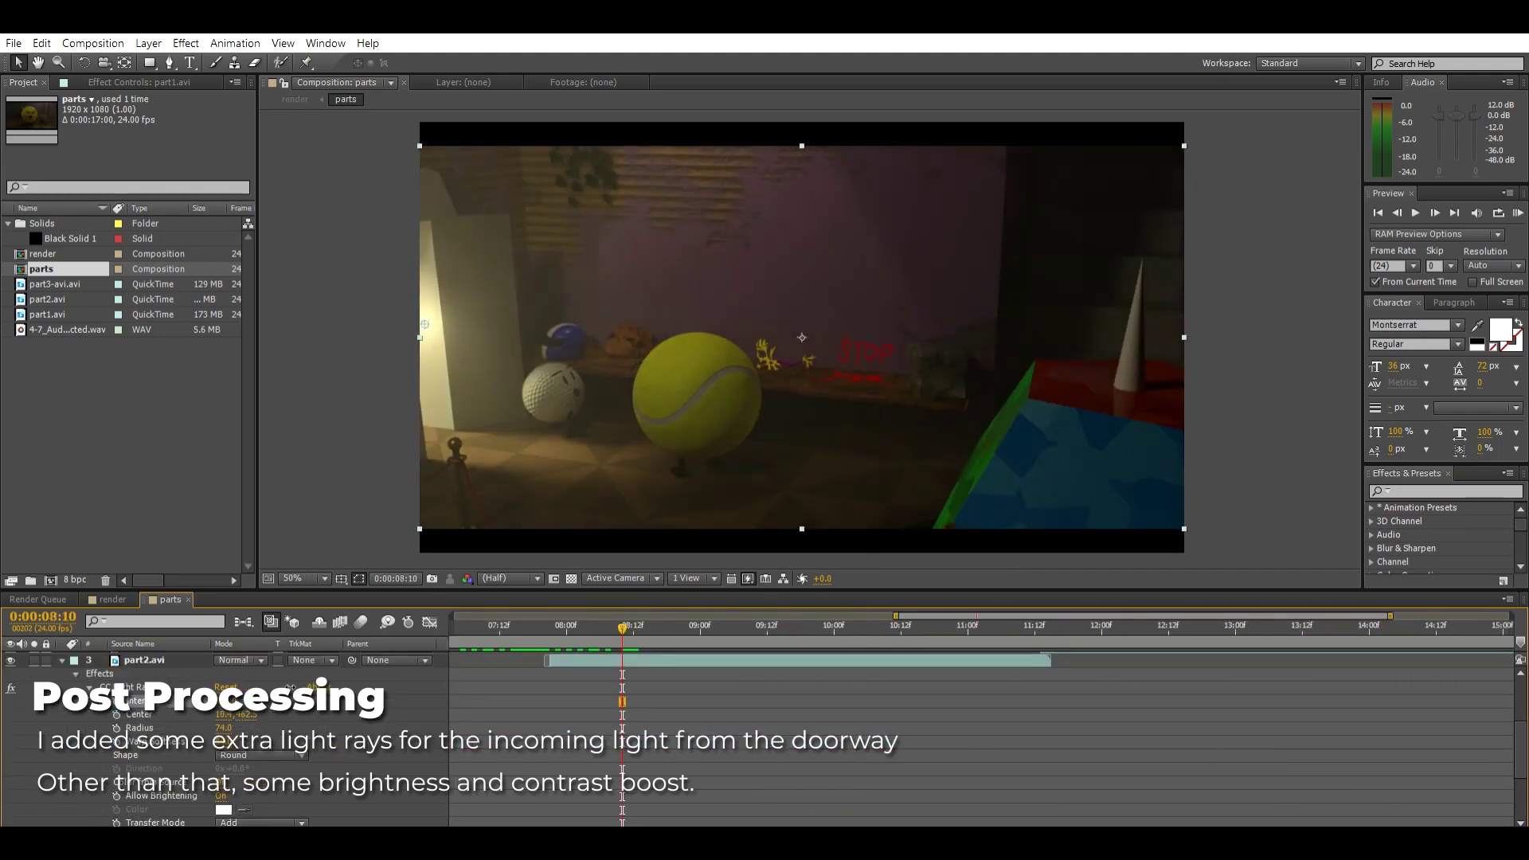
pyautogui.click(90, 687)
pyautogui.click(691, 661)
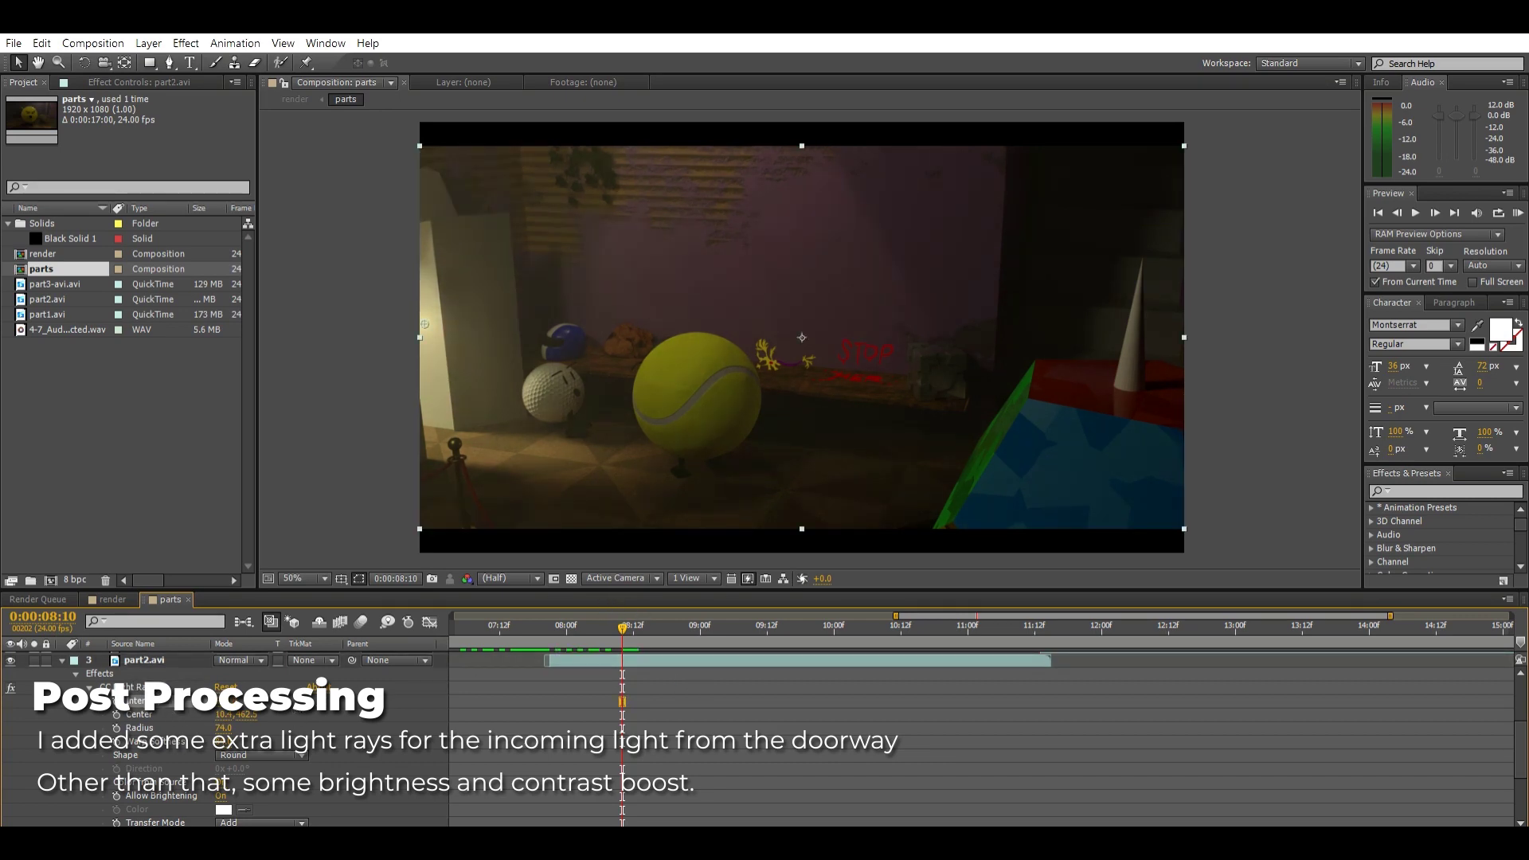
pyautogui.click(159, 660)
pyautogui.press('Return')
pyautogui.moveTo(235, 727)
pyautogui.mouseDown()
pyautogui.moveTo(273, 715)
pyautogui.moveTo(232, 721)
pyautogui.mouseUp()
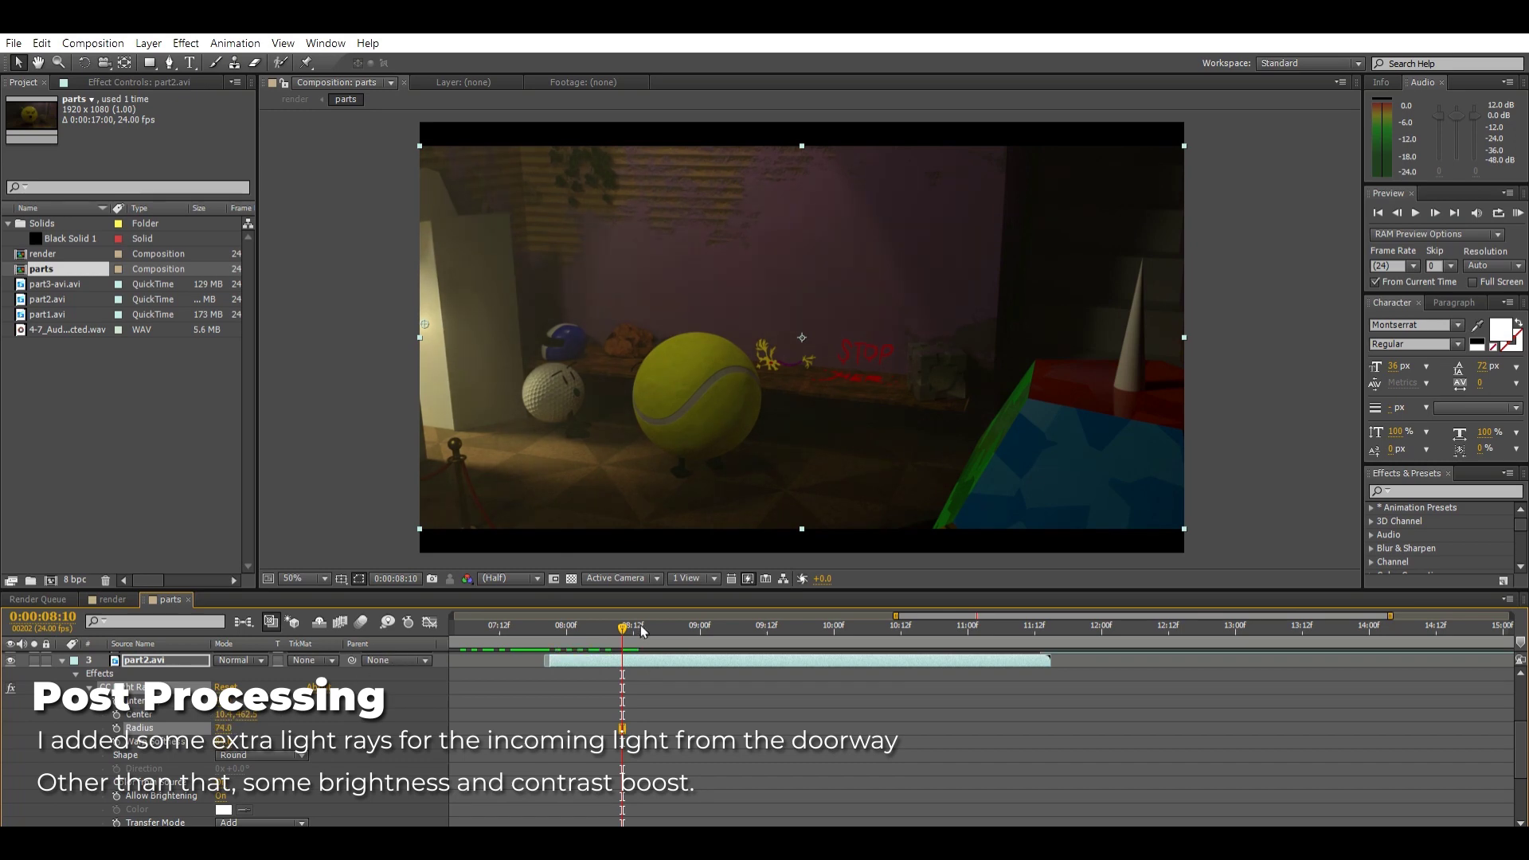
pyautogui.moveTo(642, 630); pyautogui.dragTo(990, 633)
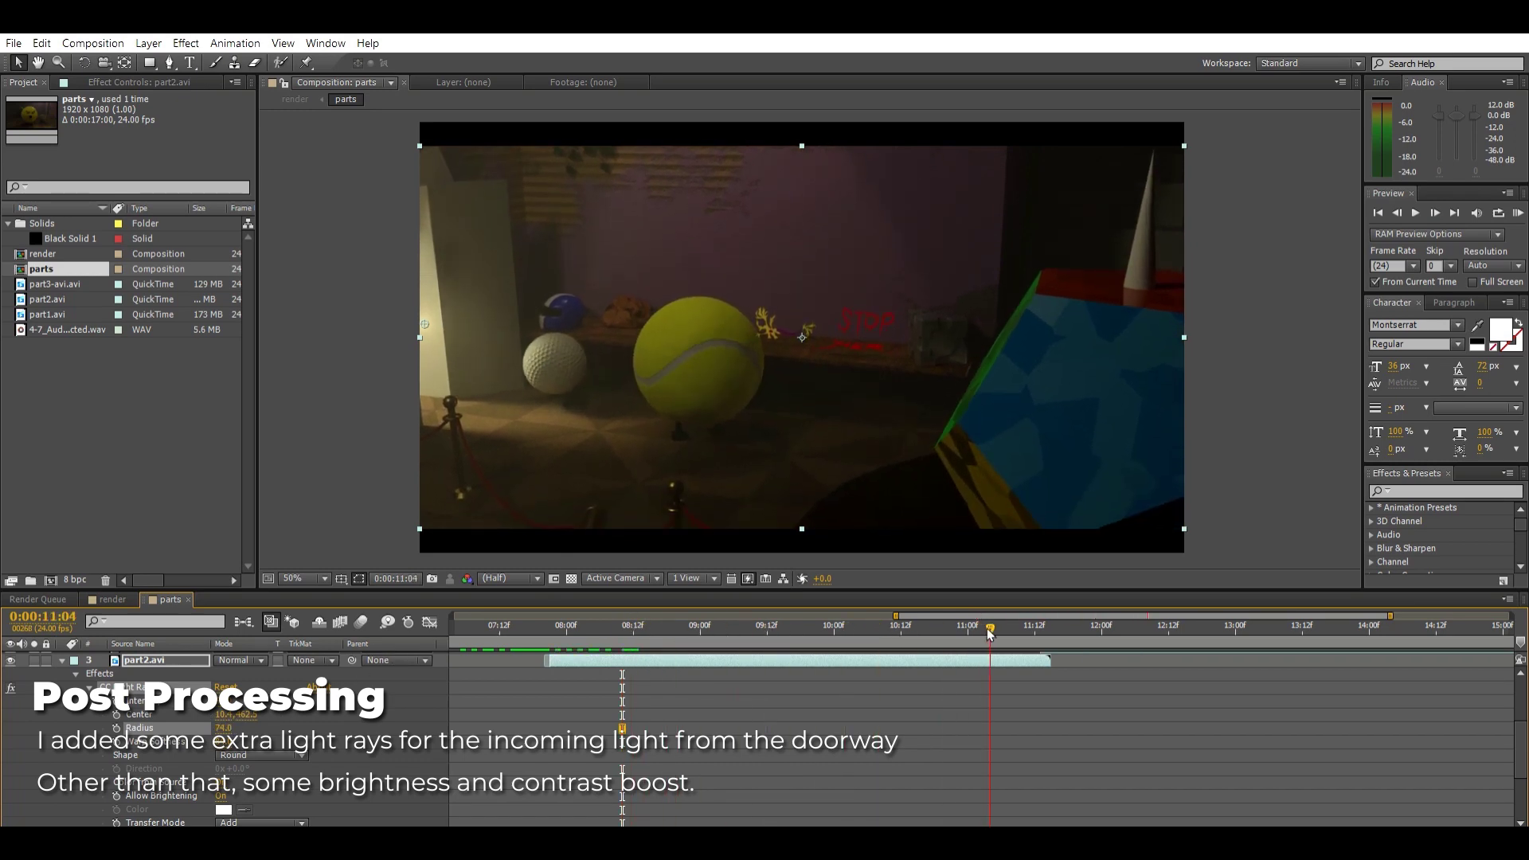
pyautogui.moveTo(1059, 626)
pyautogui.mouseDown()
pyautogui.moveTo(1280, 633)
pyautogui.moveTo(1216, 609)
pyautogui.moveTo(1448, 673)
pyautogui.mouseUp()
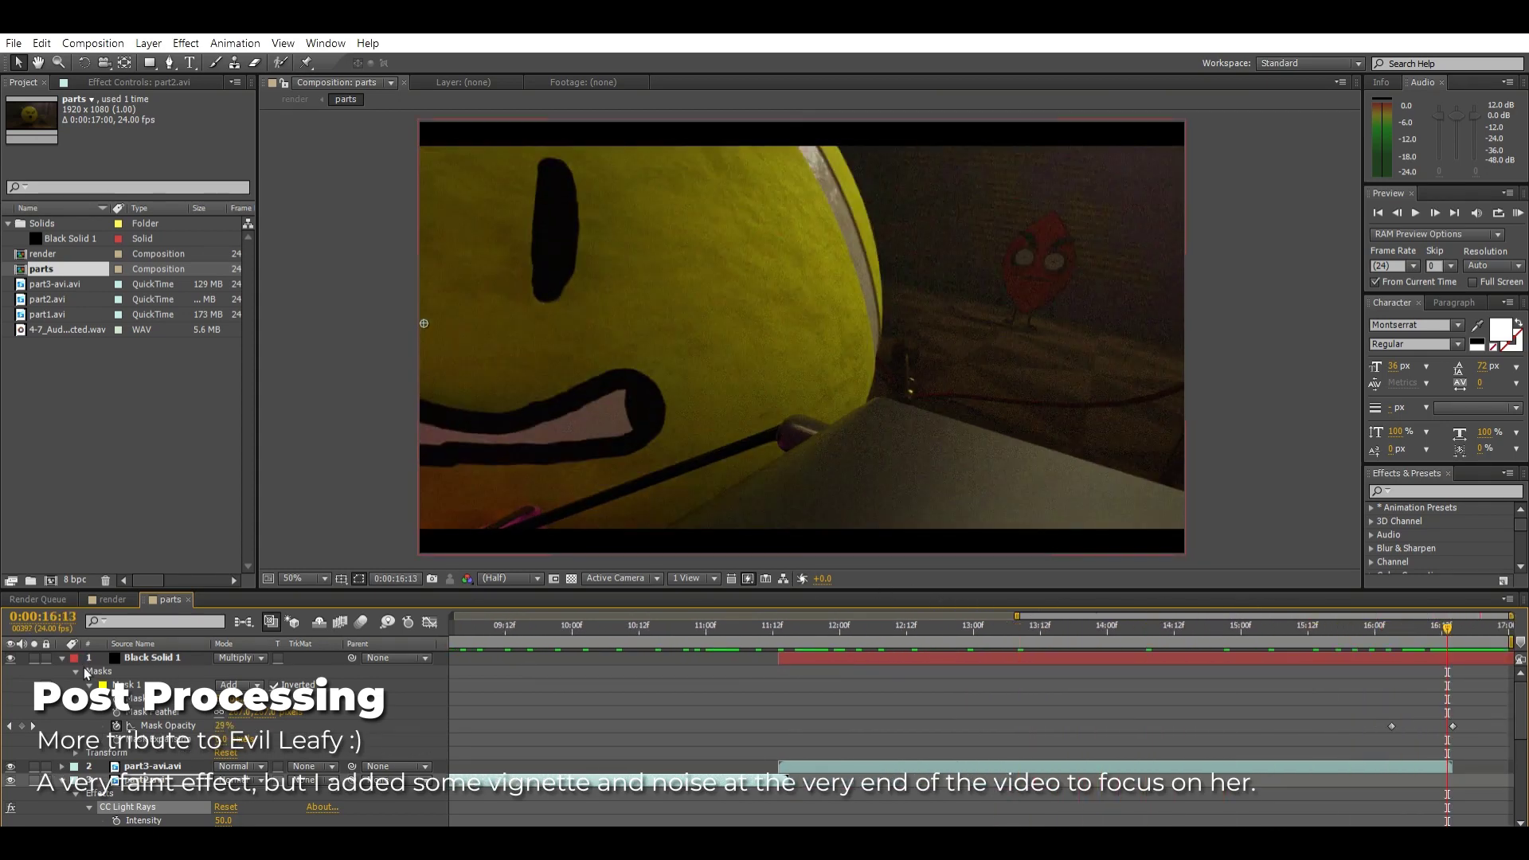
# Step: Expand part3's Noise and Black Solid 1's Mask 1, raise the Mask Opacity, and preview the final frames
pyautogui.click(102, 598)
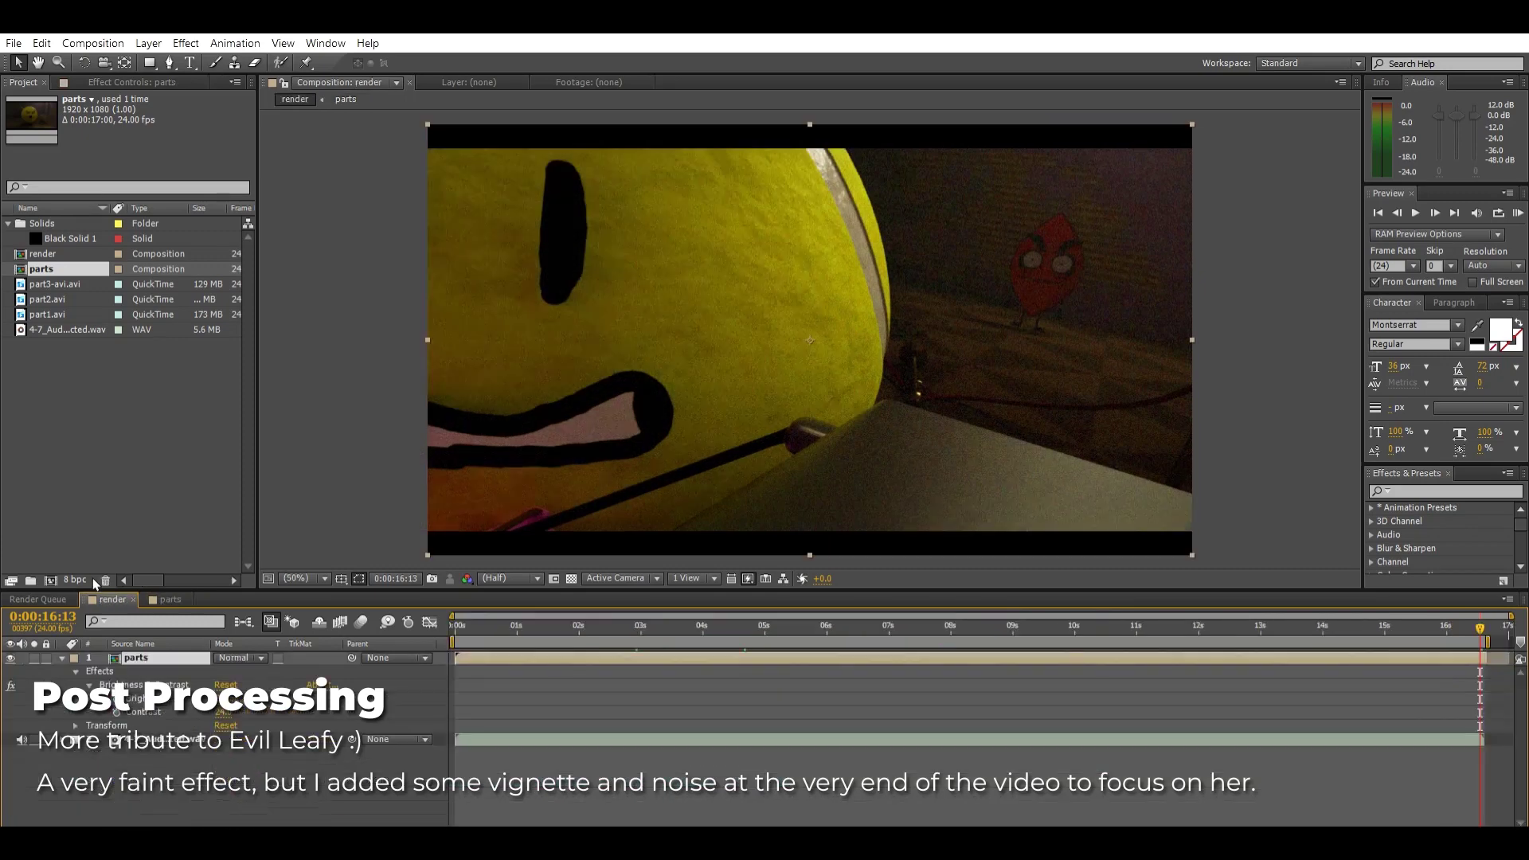
pyautogui.click(168, 599)
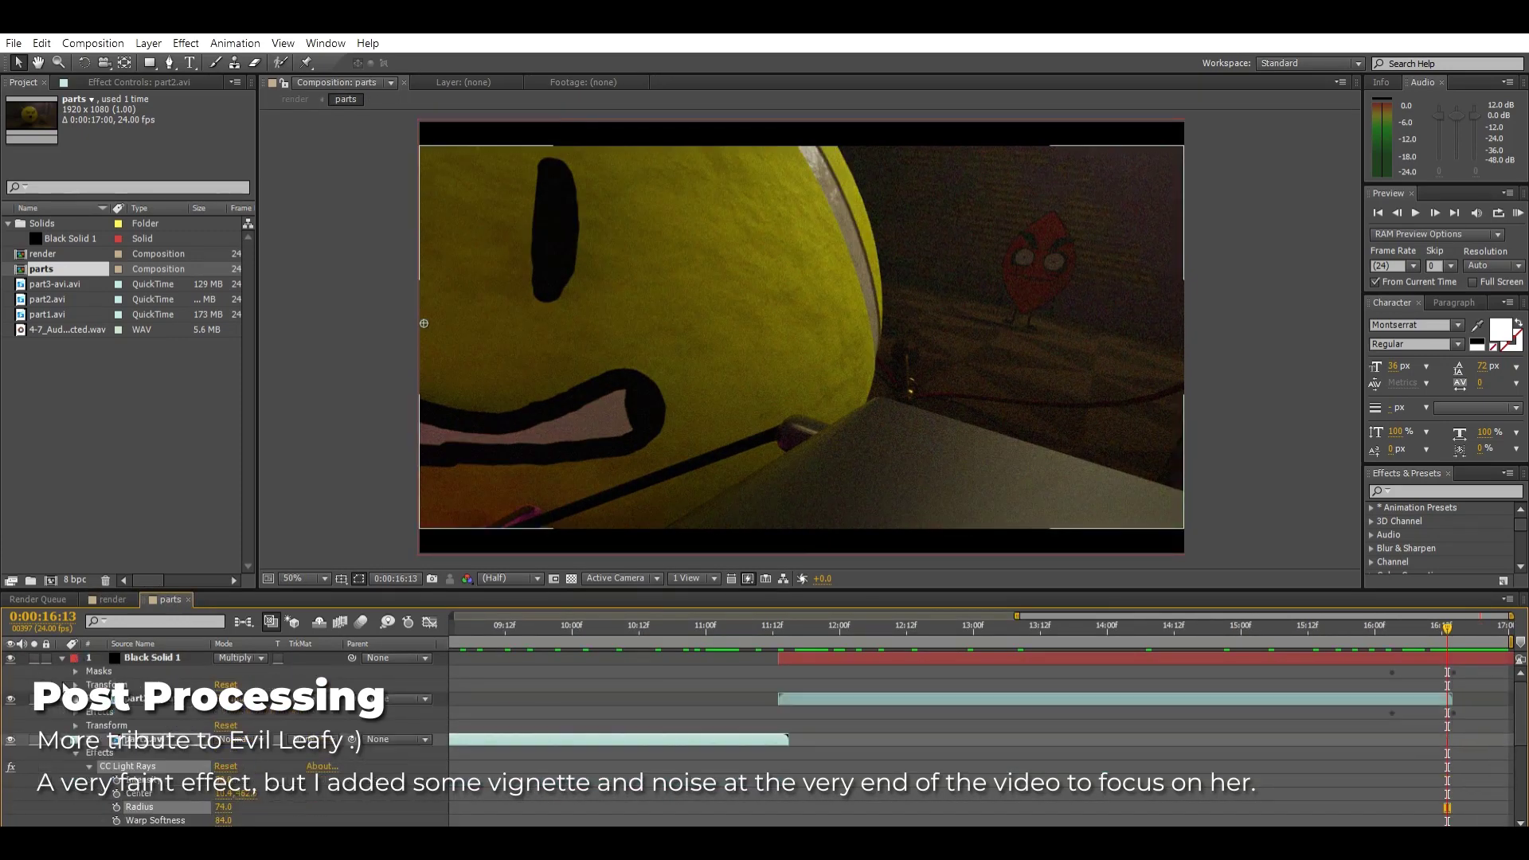
pyautogui.click(76, 711)
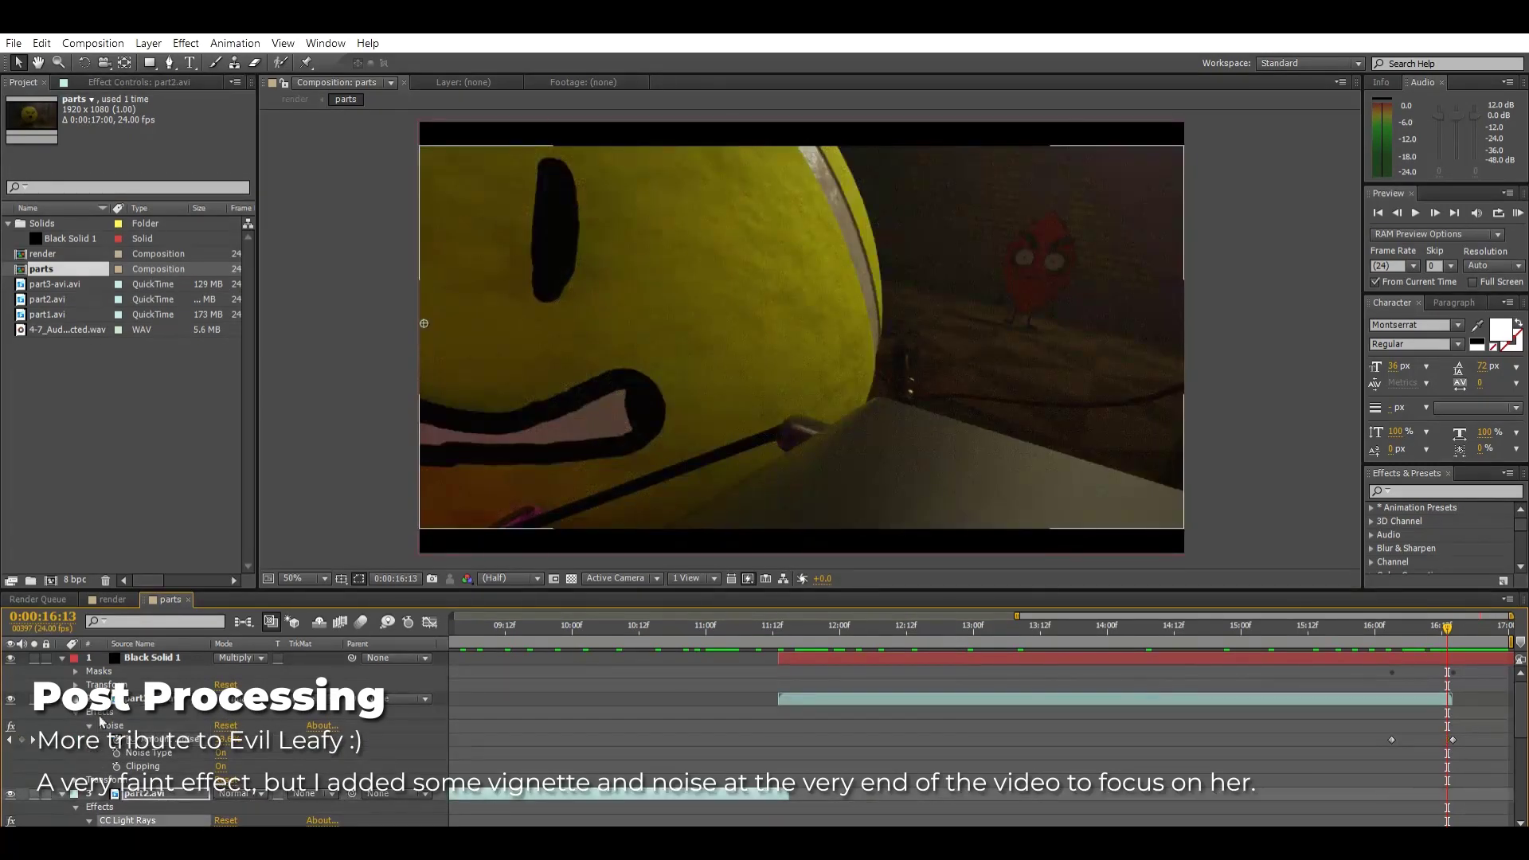
pyautogui.click(89, 661)
pyautogui.click(76, 672)
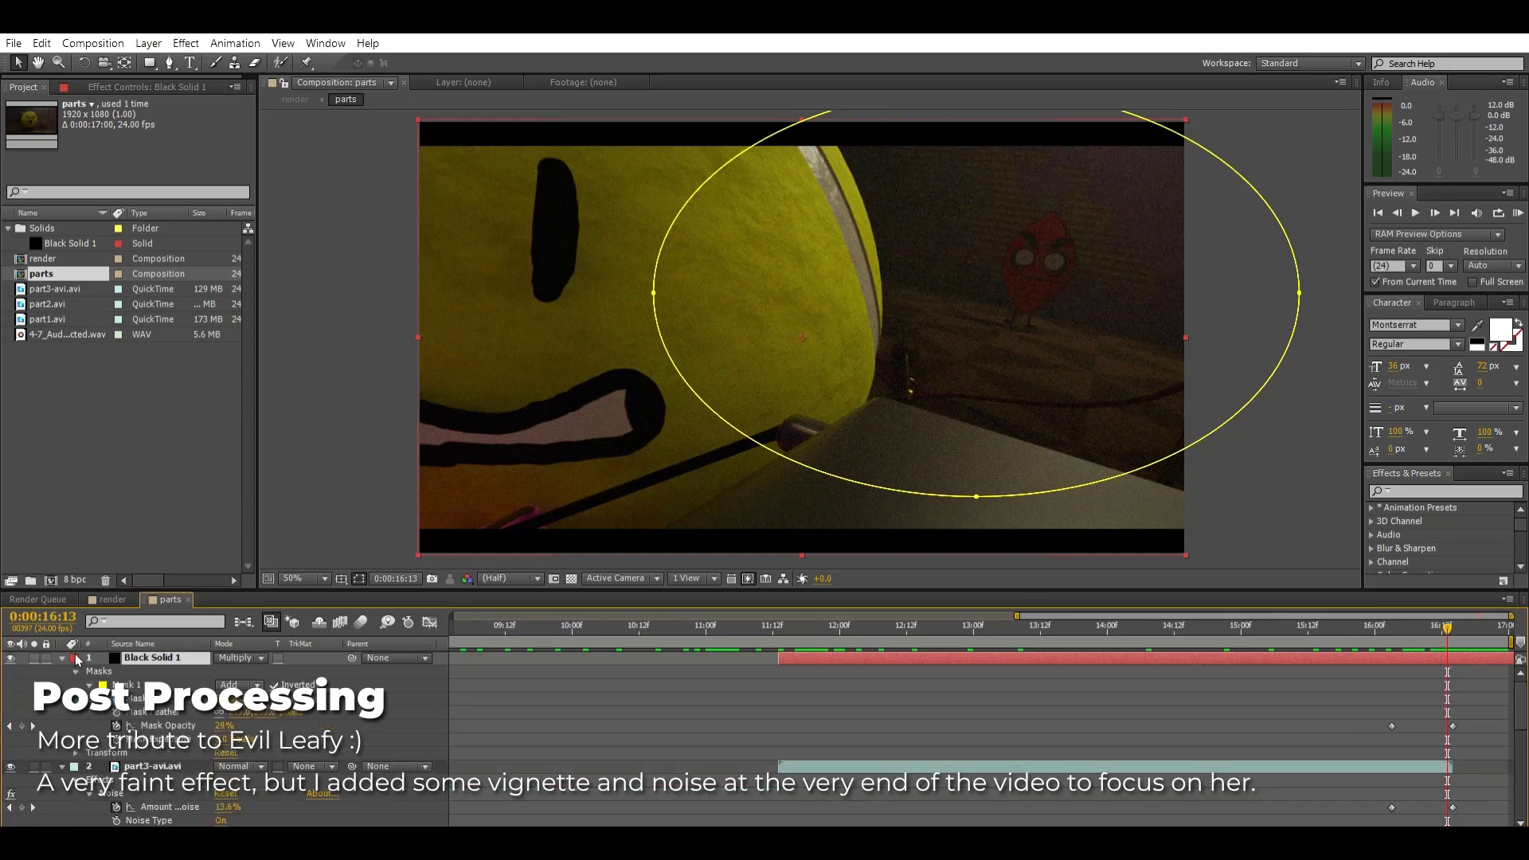
pyautogui.moveTo(224, 726); pyautogui.dragTo(256, 724)
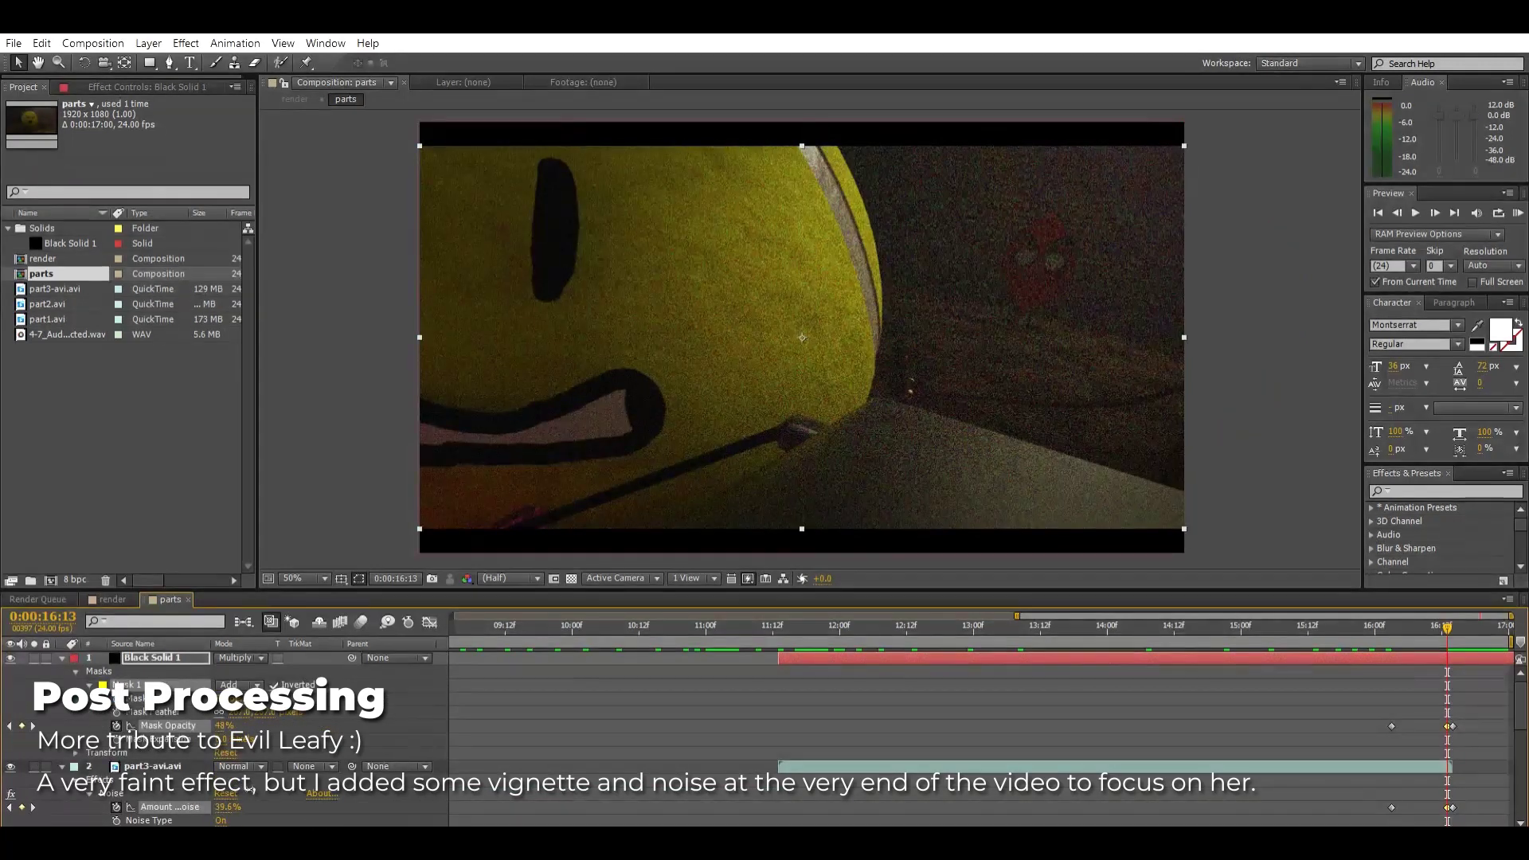
pyautogui.click(978, 684)
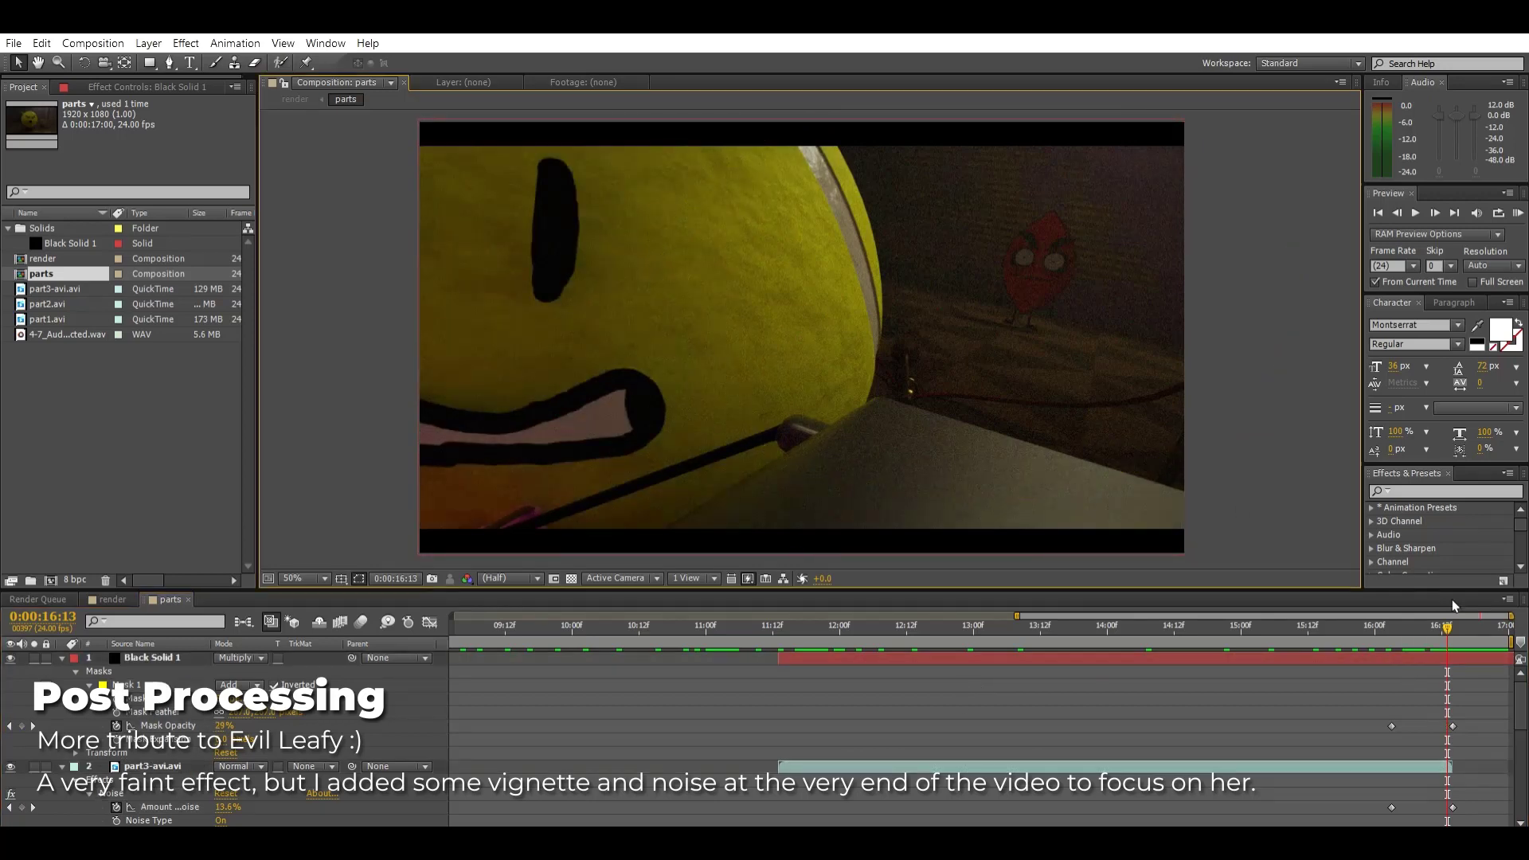
pyautogui.click(1422, 621)
pyautogui.moveTo(1422, 621); pyautogui.dragTo(1440, 652)
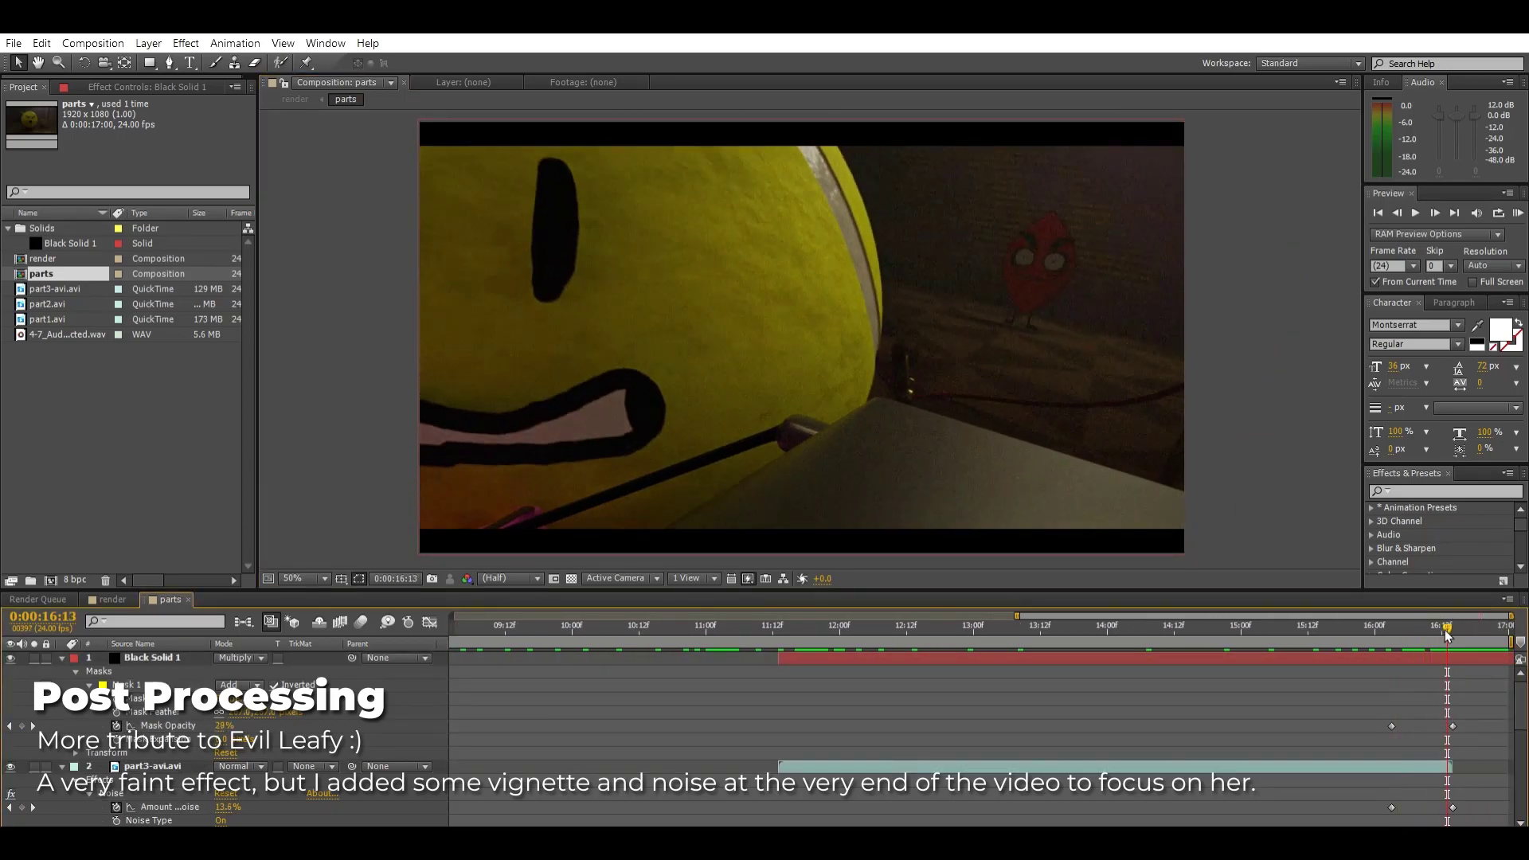